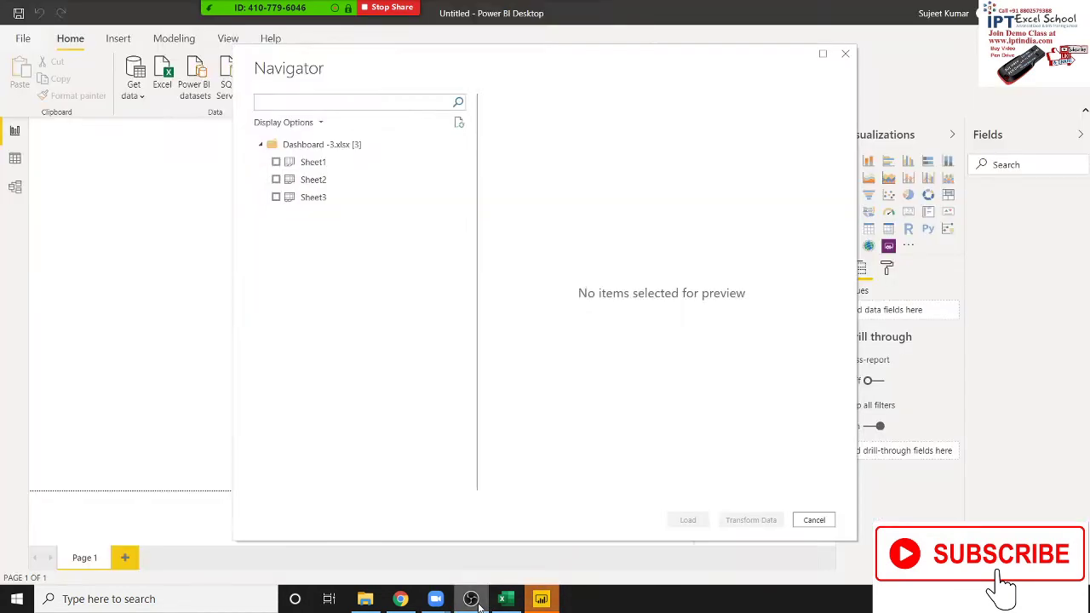
Tick Sheet1 of Dashboard -3.xlsx in the Navigator and load it into the report
click(479, 605)
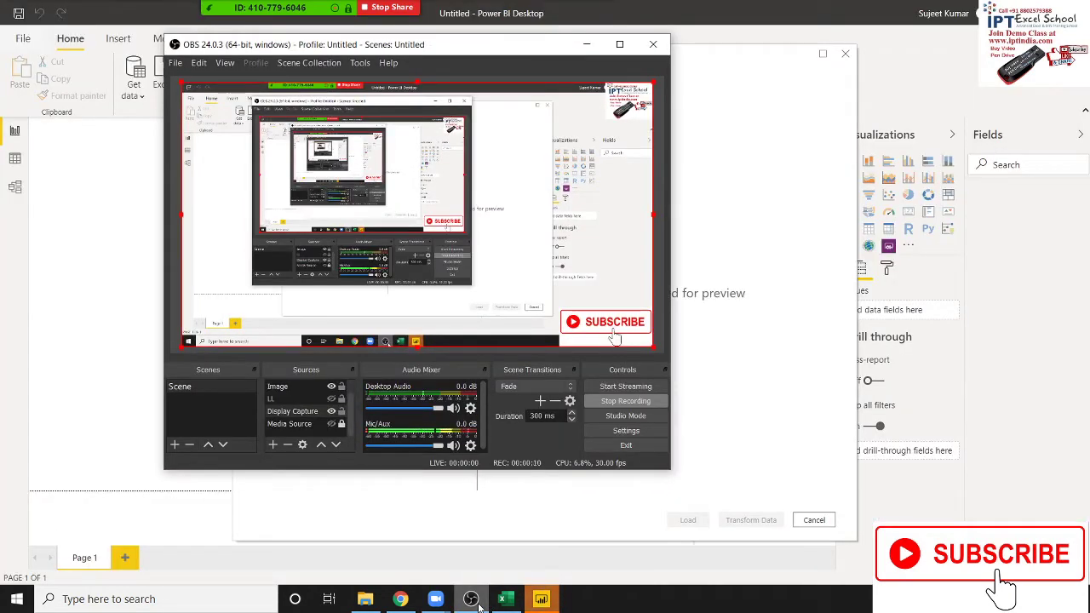
click(479, 605)
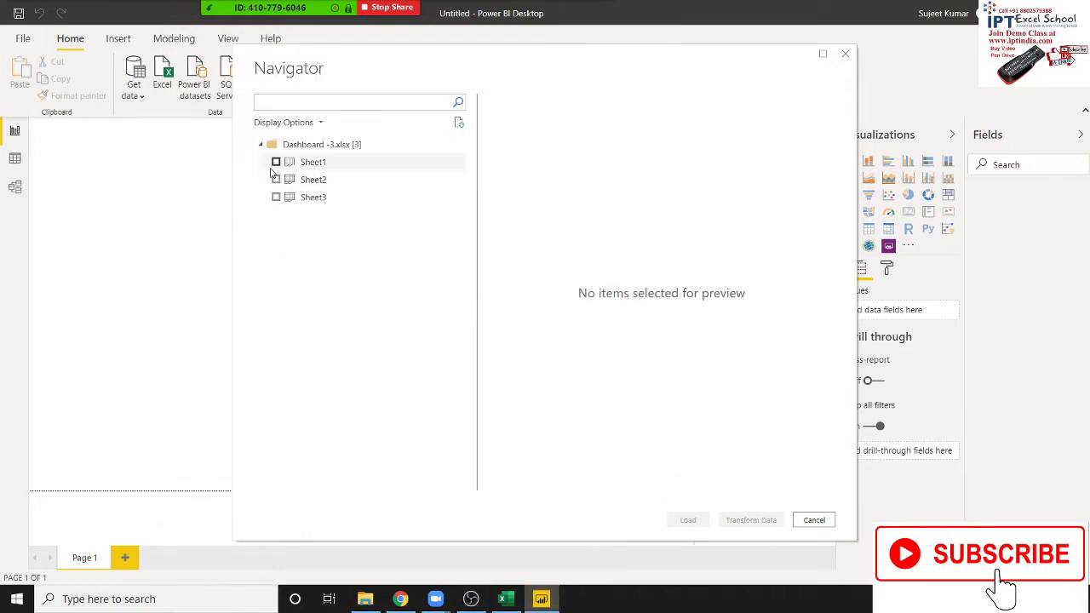
click(276, 162)
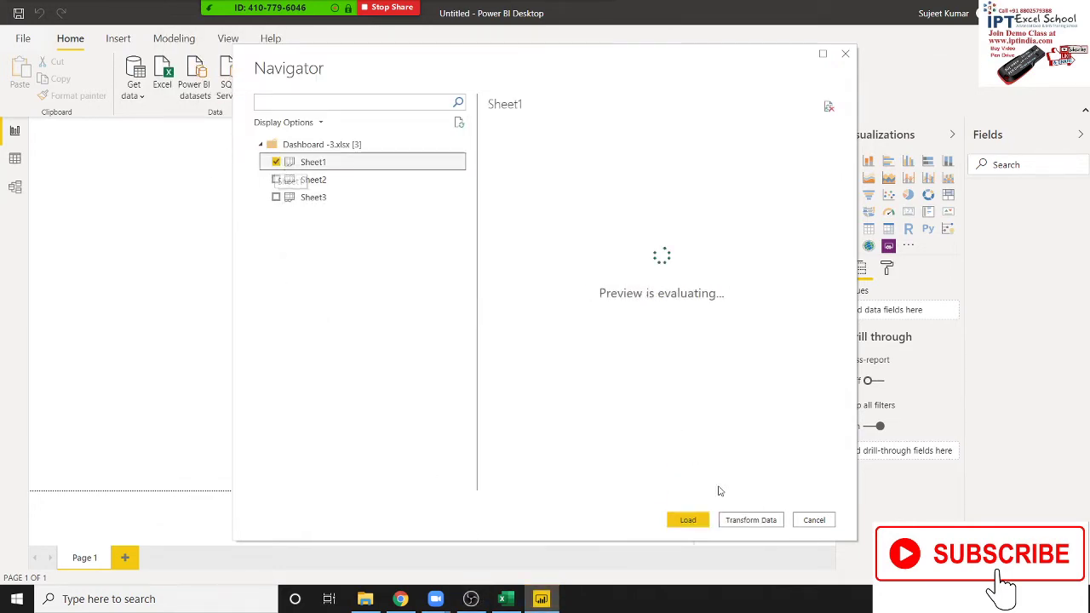
click(687, 520)
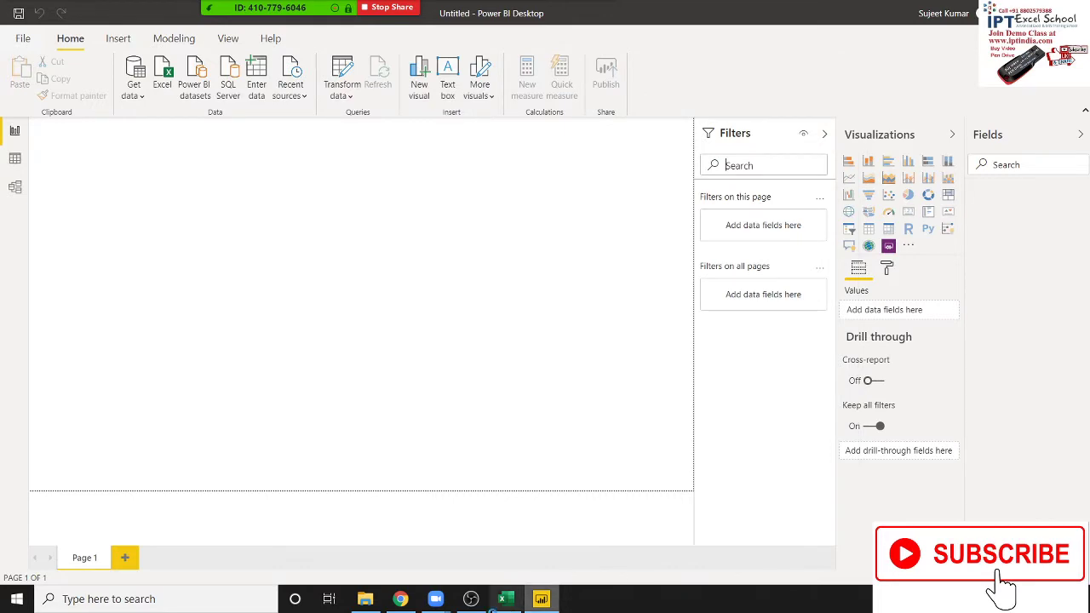
Scroll the DAX Date and time functions reference in Chrome, then return to Power BI Desktop
click(400, 599)
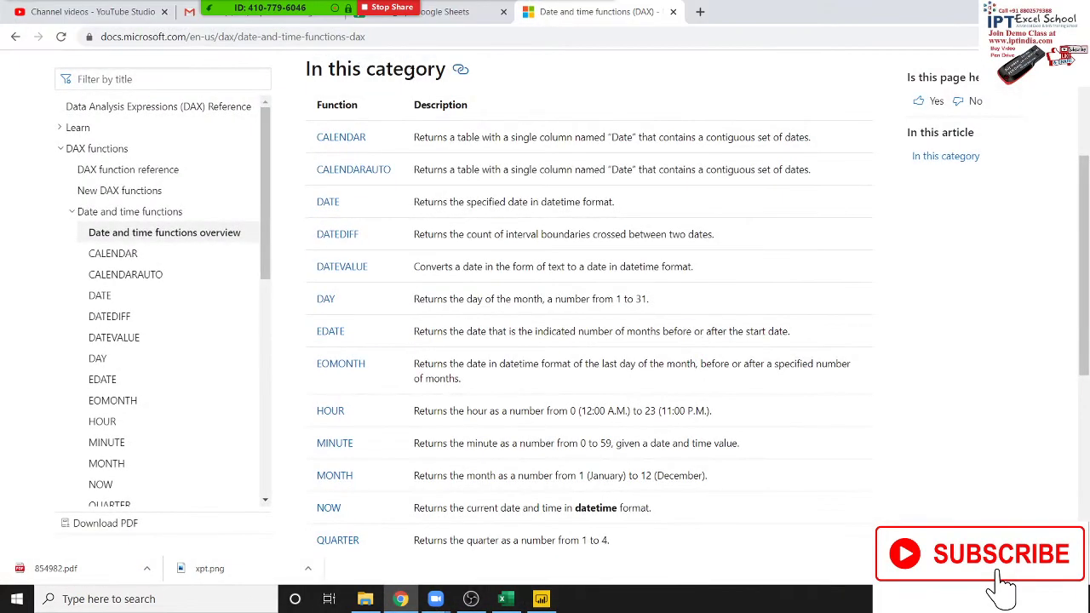
scroll(426, 115, up, 2)
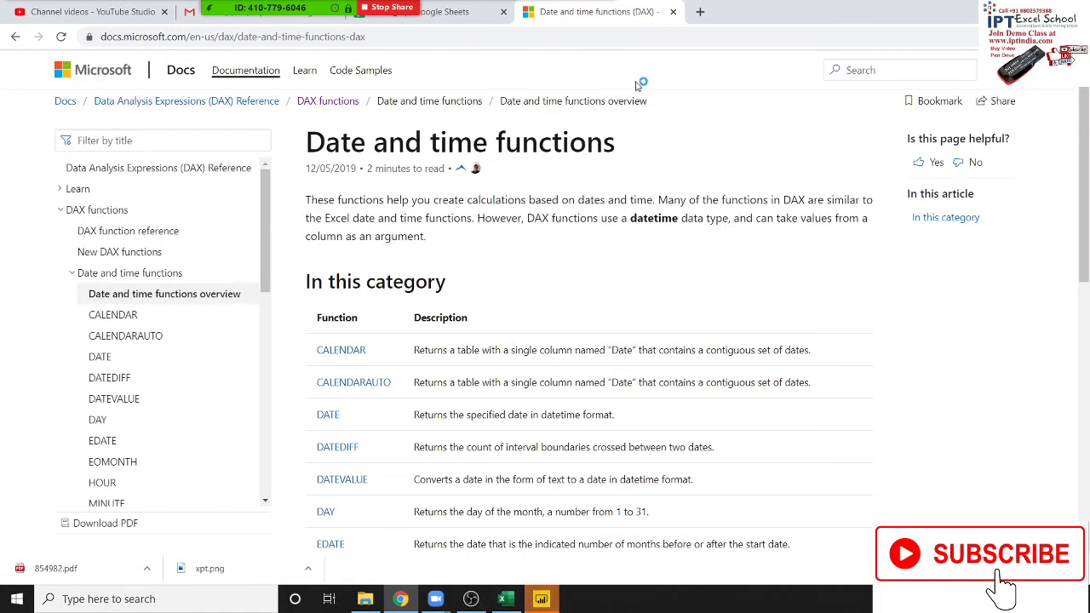
click(541, 599)
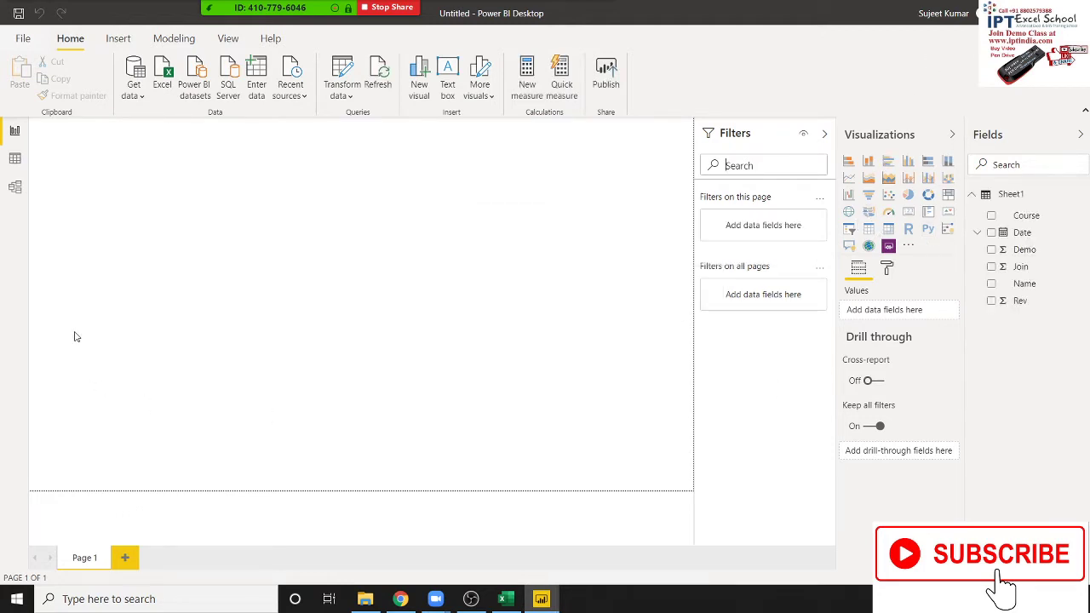
Switch to Data view and inspect Sheet1's Date column from the Home ribbon
click(17, 161)
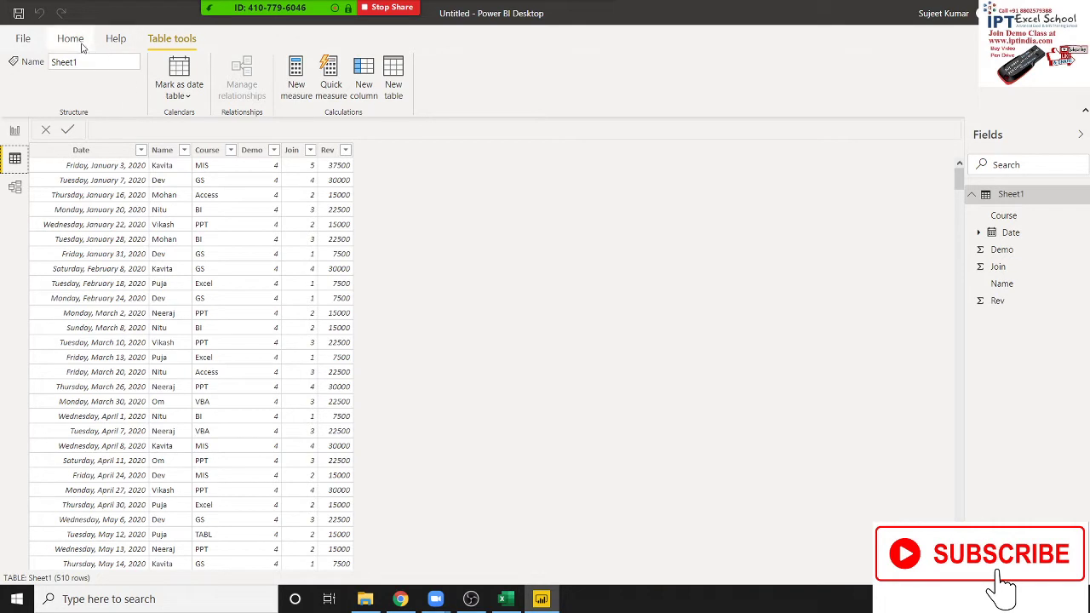
click(82, 45)
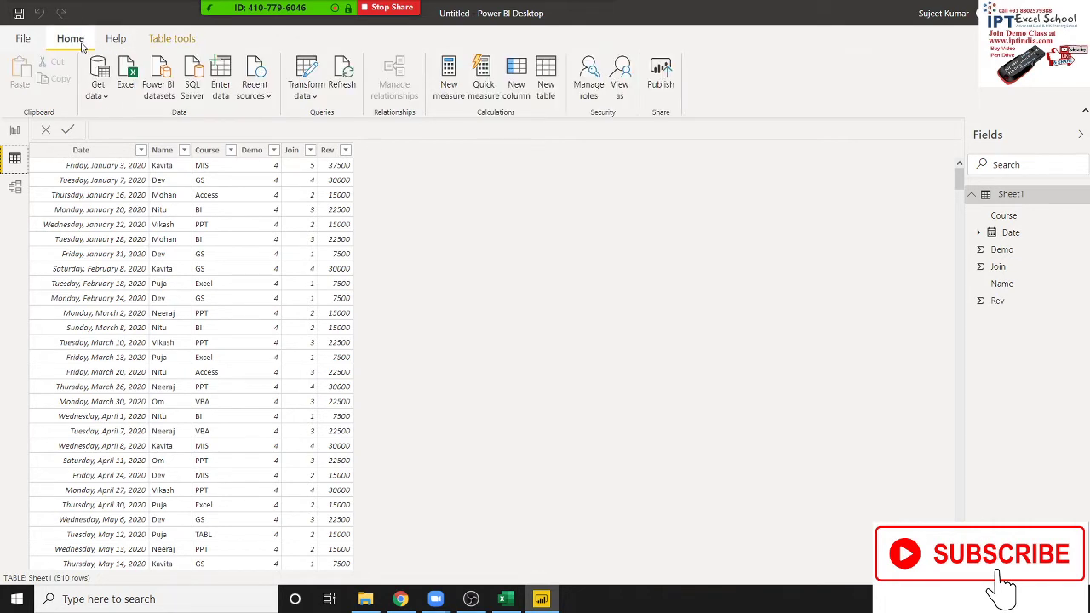
click(111, 155)
click(94, 159)
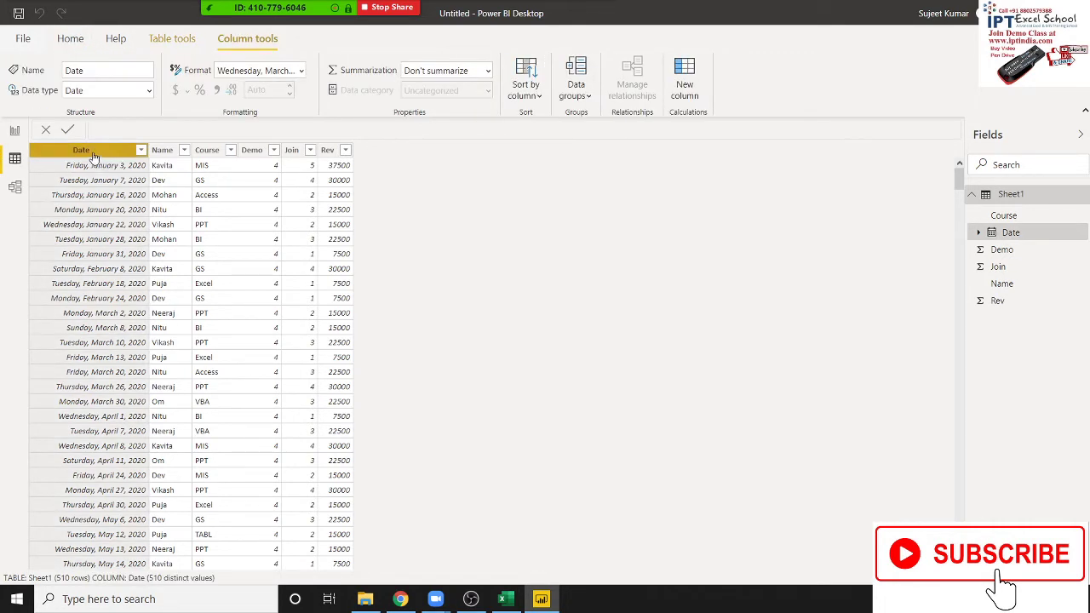
click(68, 41)
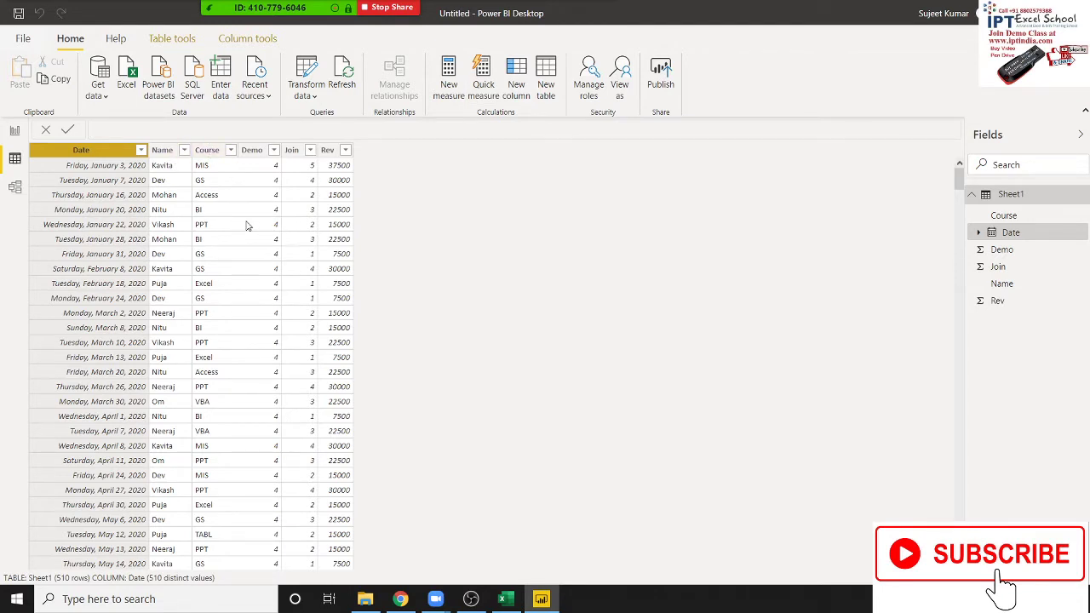
Look over the Name, Course, Join, Rev and Date columns and the Column tools ribbon
click(168, 174)
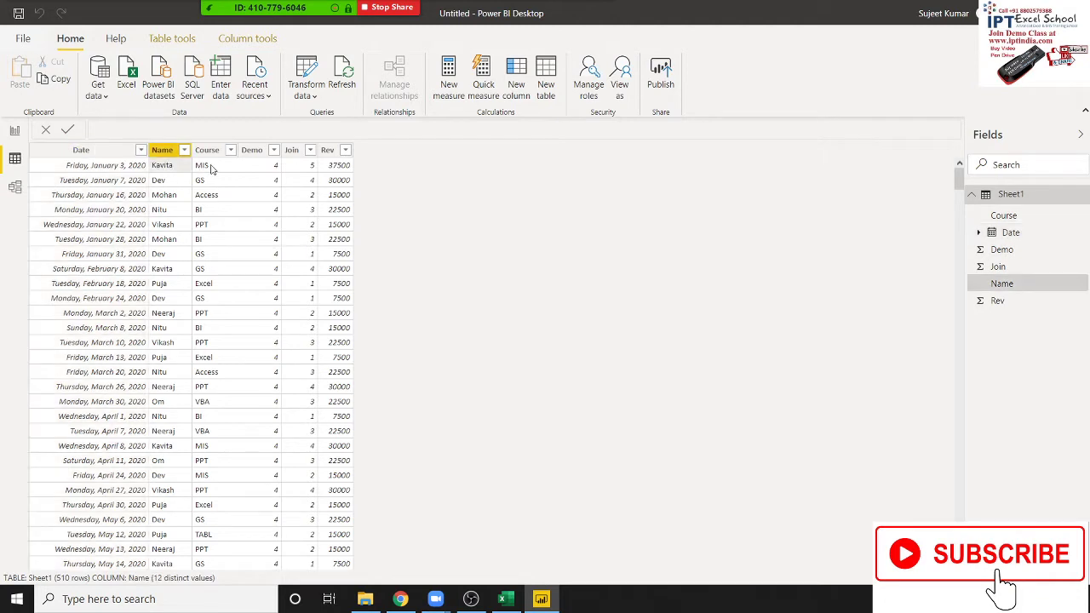
click(210, 169)
click(291, 173)
click(334, 175)
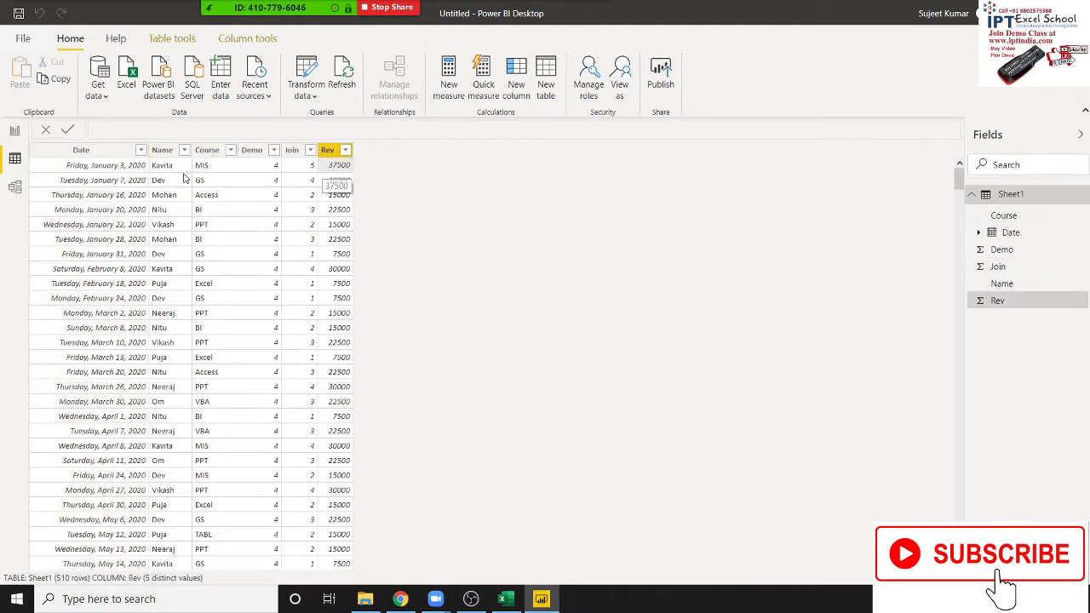
click(126, 170)
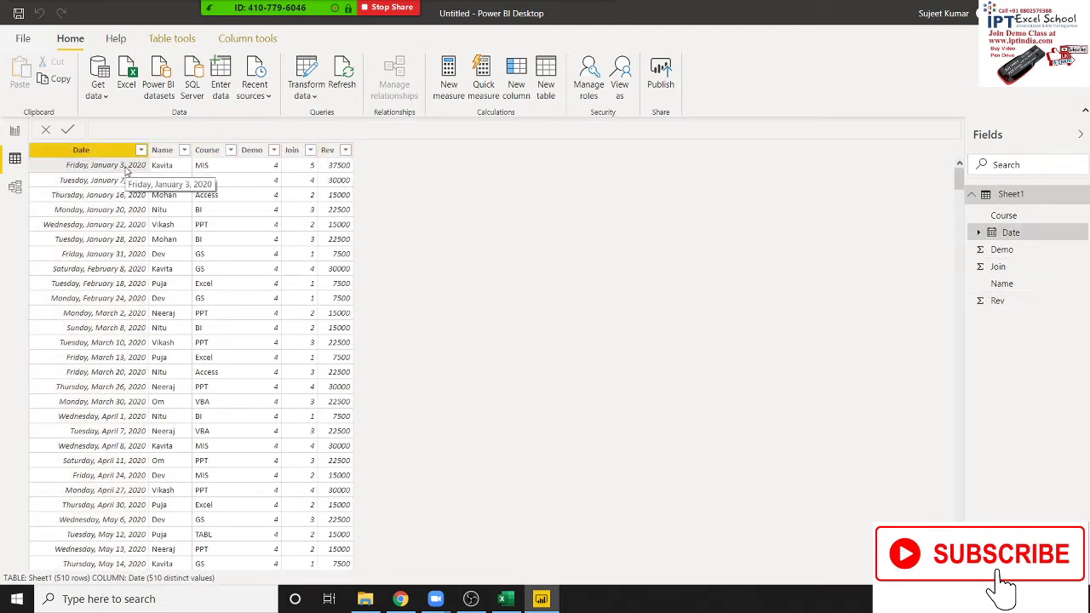
click(313, 187)
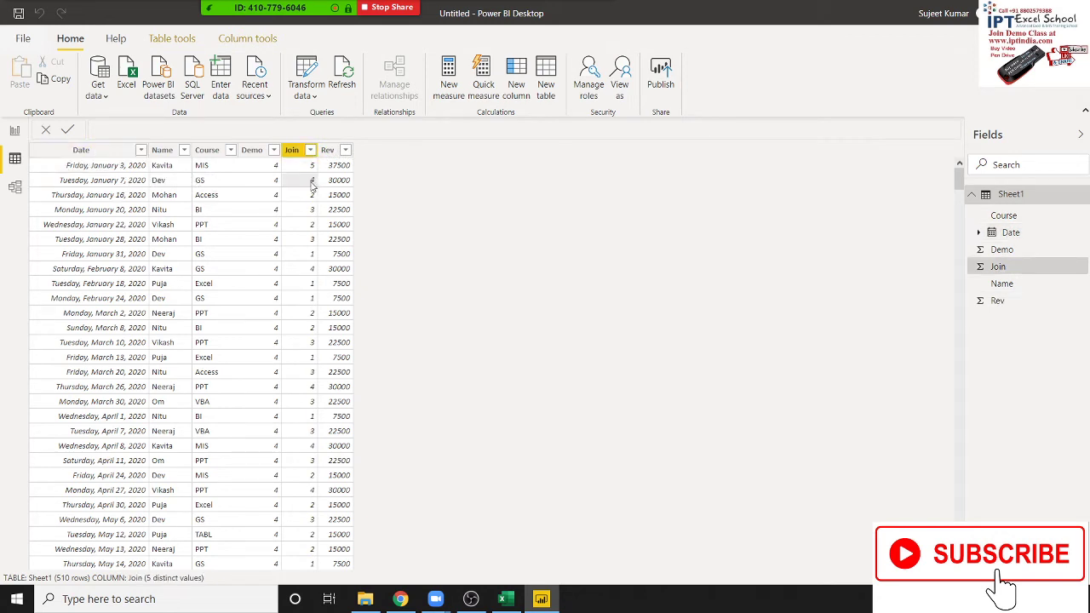
click(237, 44)
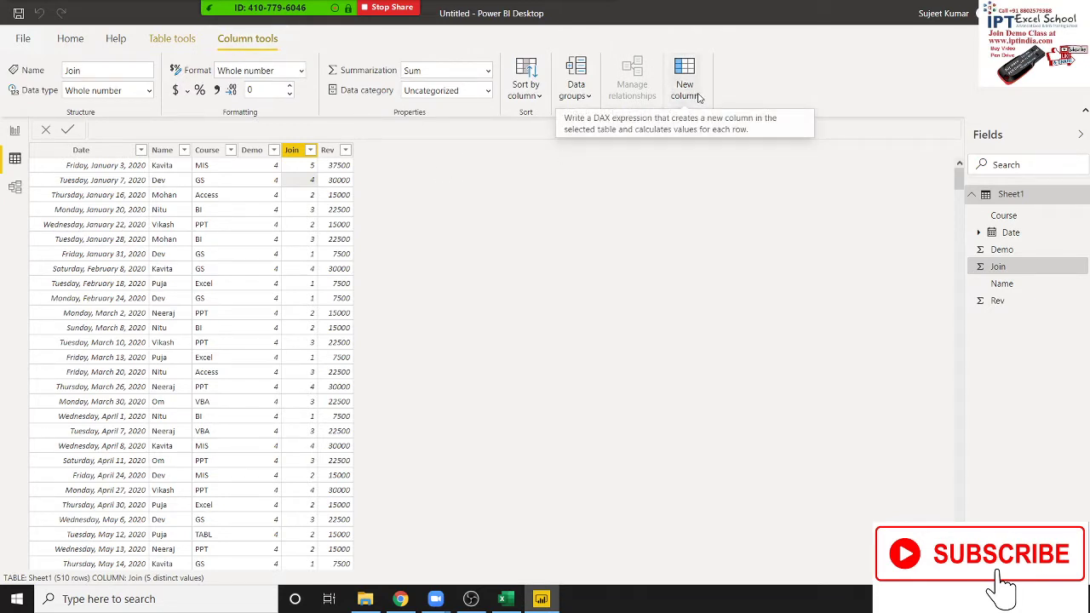
Create the calculated column Year = YEAR(Sheet1[Date]), which returns 2020
click(329, 151)
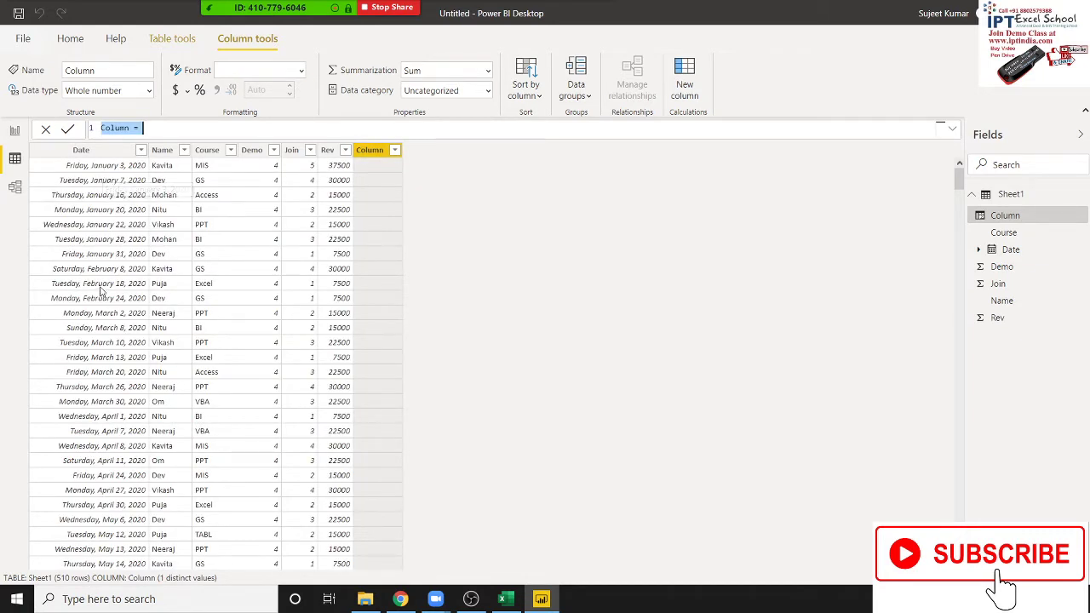
double_click(118, 129)
text(Year = )
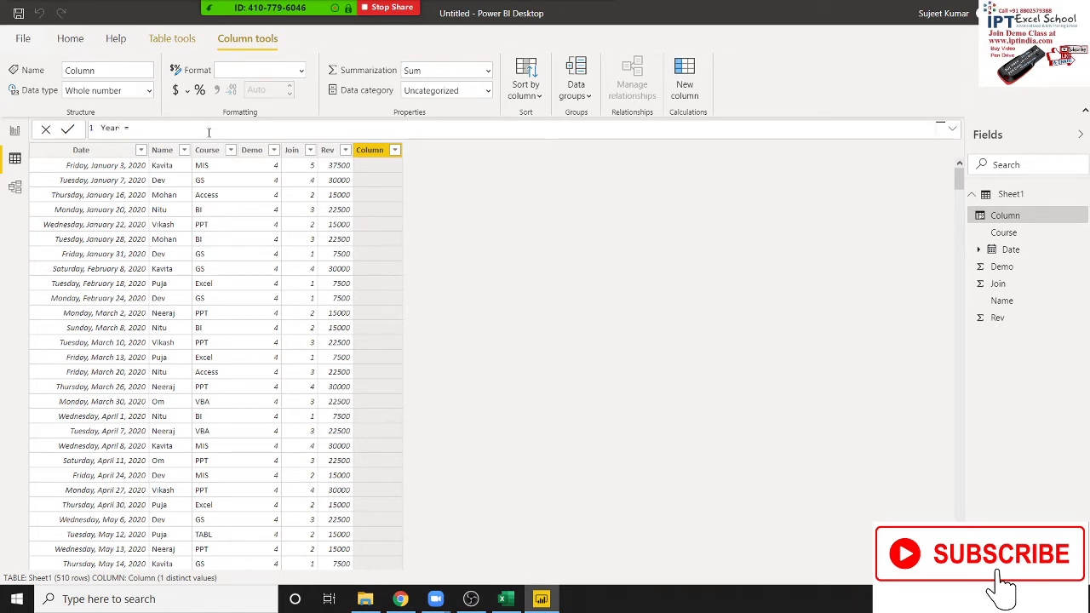
text(yea)
key(Tab)
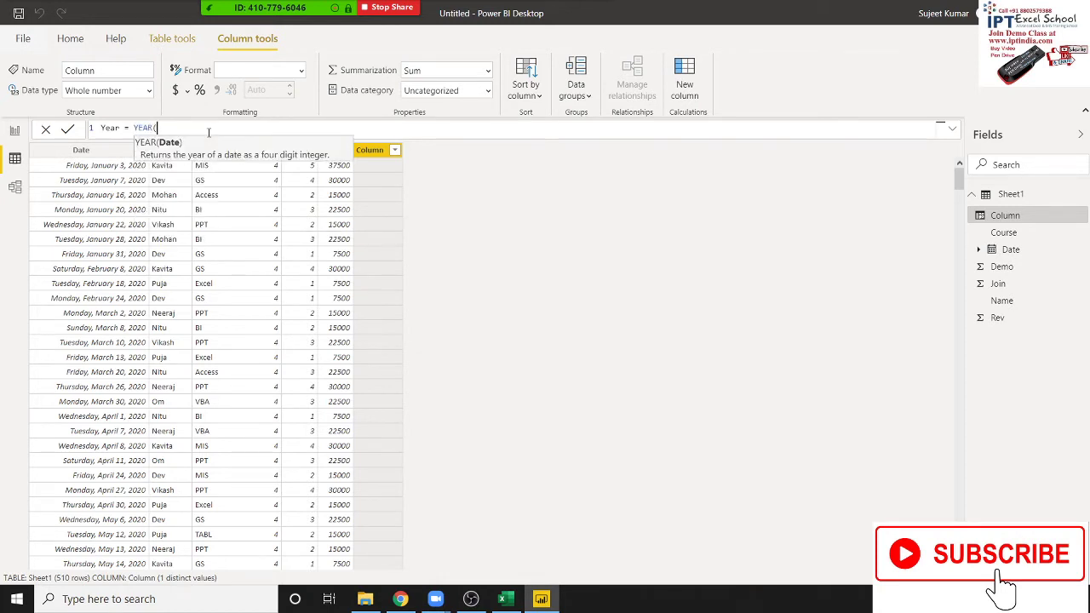
text(dat)
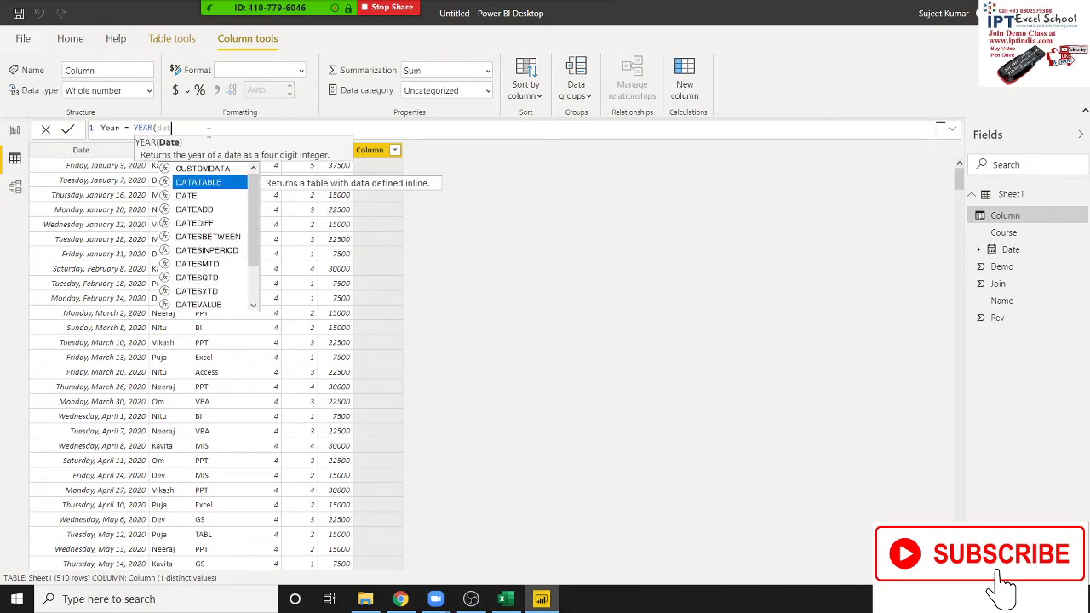
text(e)
key(Down)
key(Down)
key(Down)
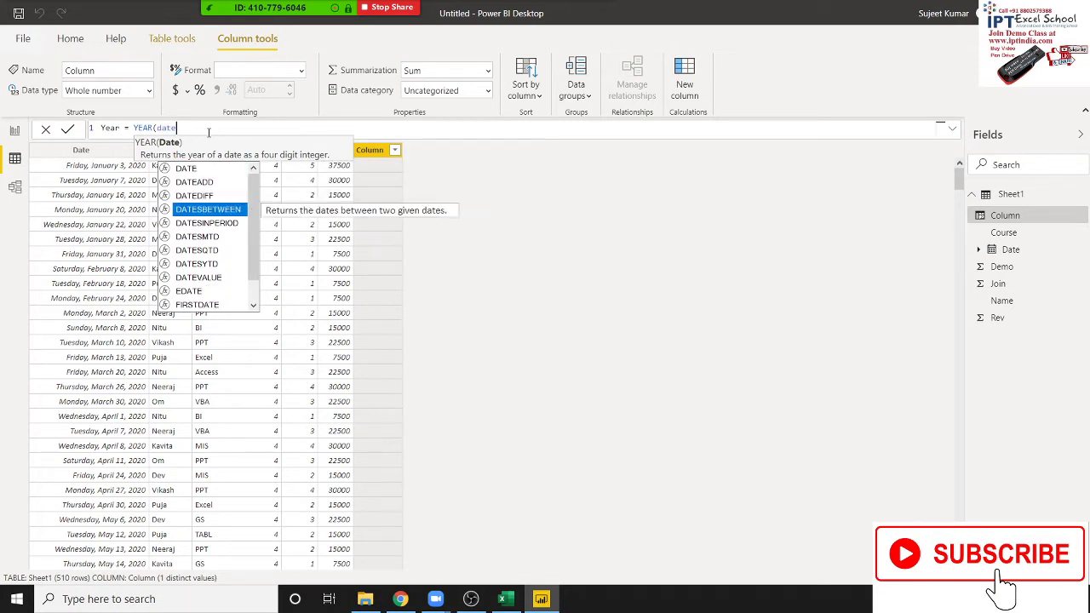
key(Down)
key(Down)
key(Down)
key(Down)
key(Down)
key(Down)
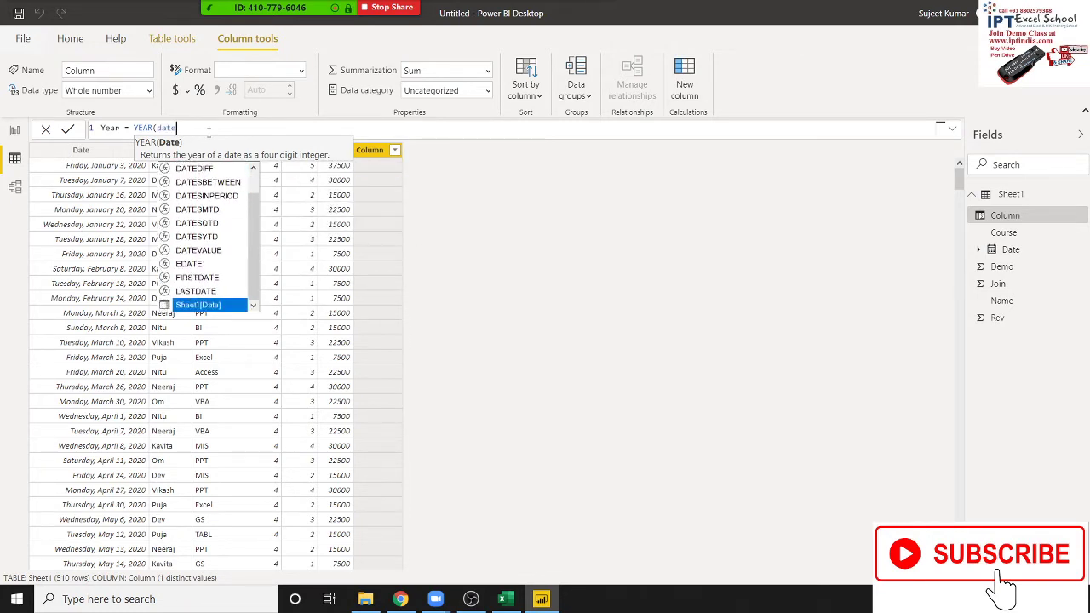
key(Tab)
key(Escape)
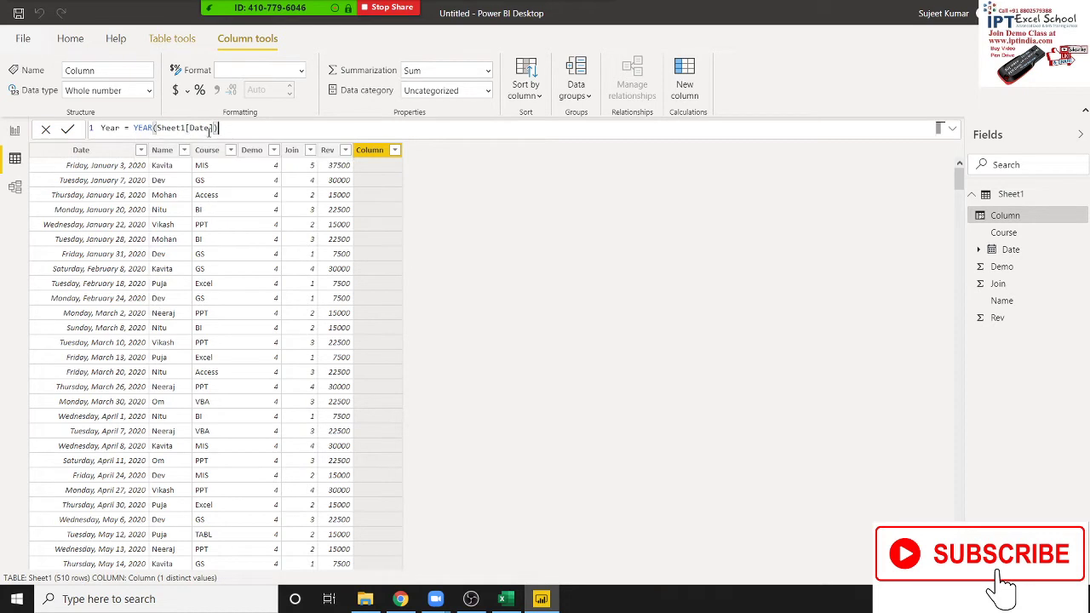
text())
key(Return)
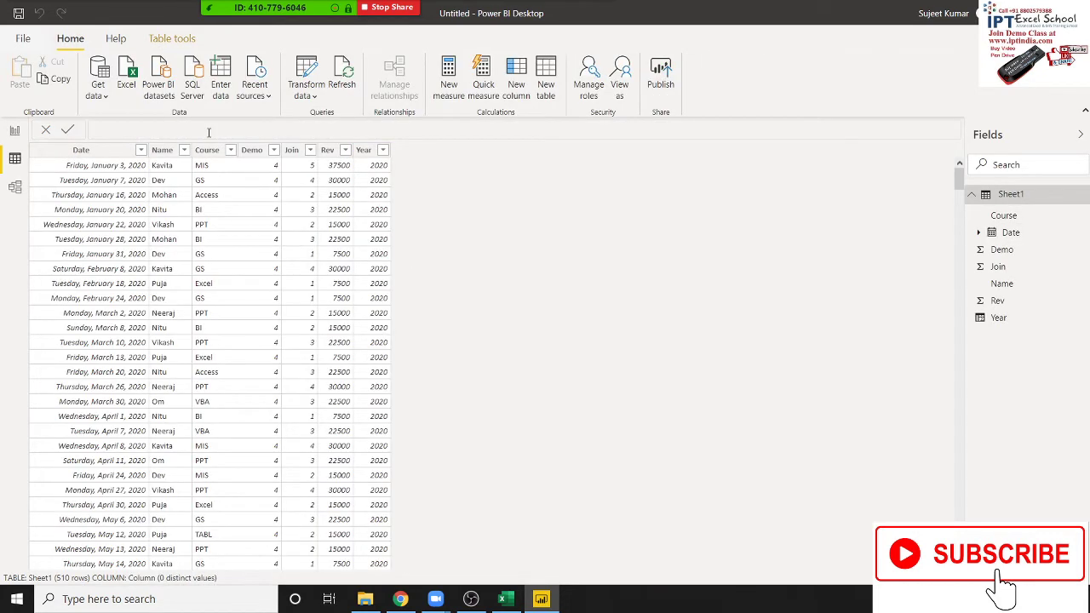
Rewrite the Year column's formula as Year = Sheet1[Date].[Year] using the date hierarchy
click(362, 152)
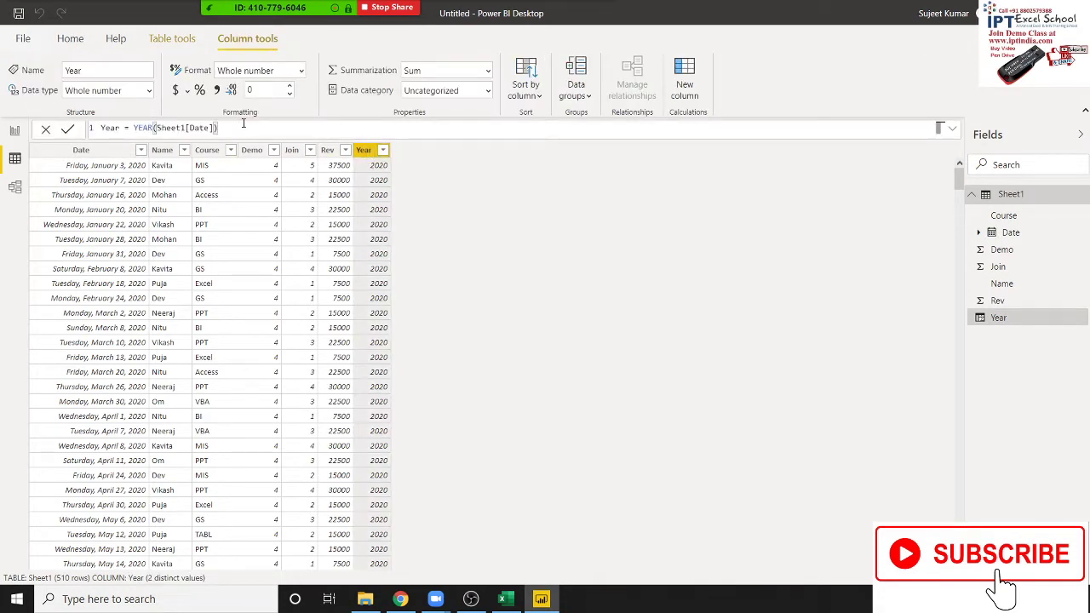
drag(218, 127, 133, 130)
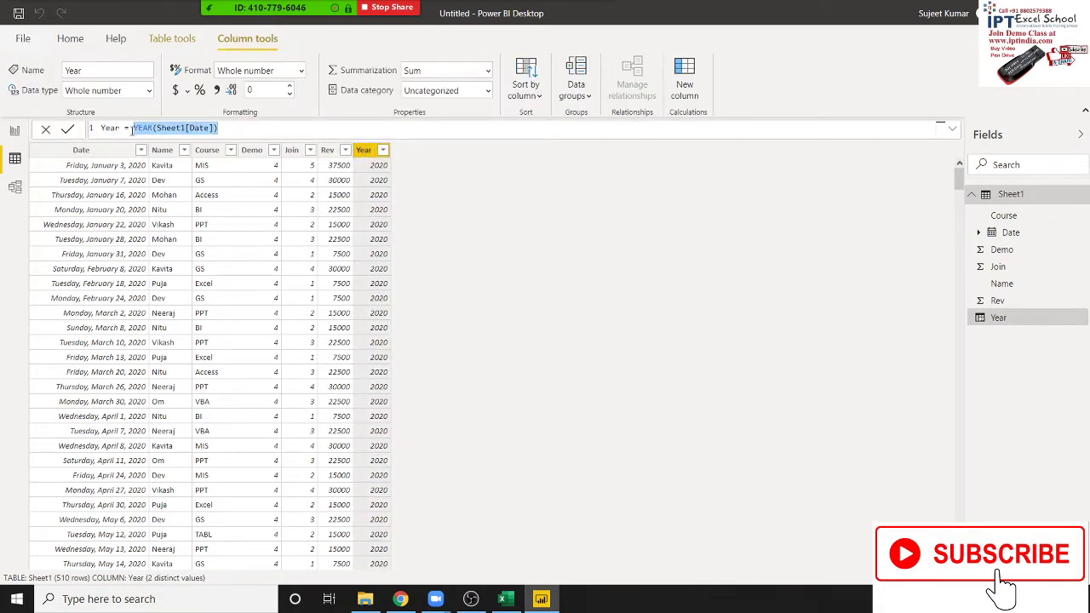
text(year)
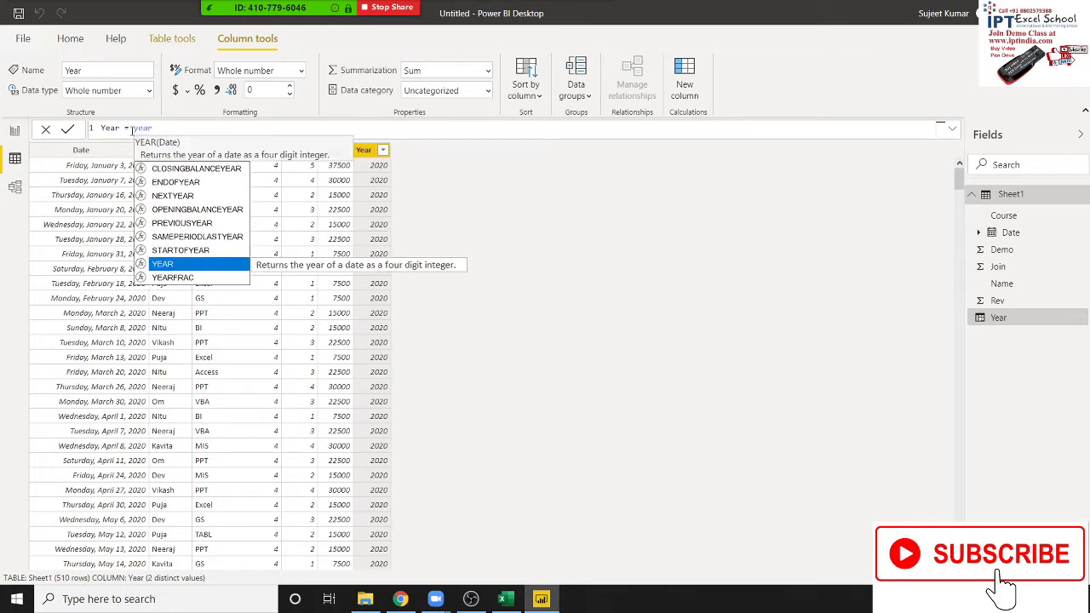
key(Down)
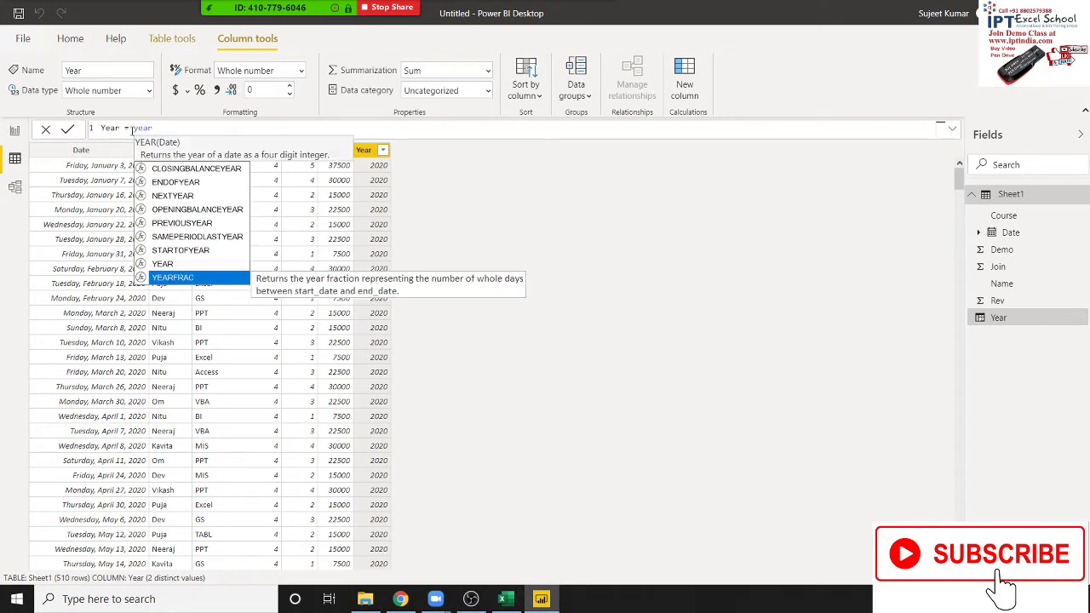
key(BackSpace)
key(BackSpace)
key(BackSpace)
text(da)
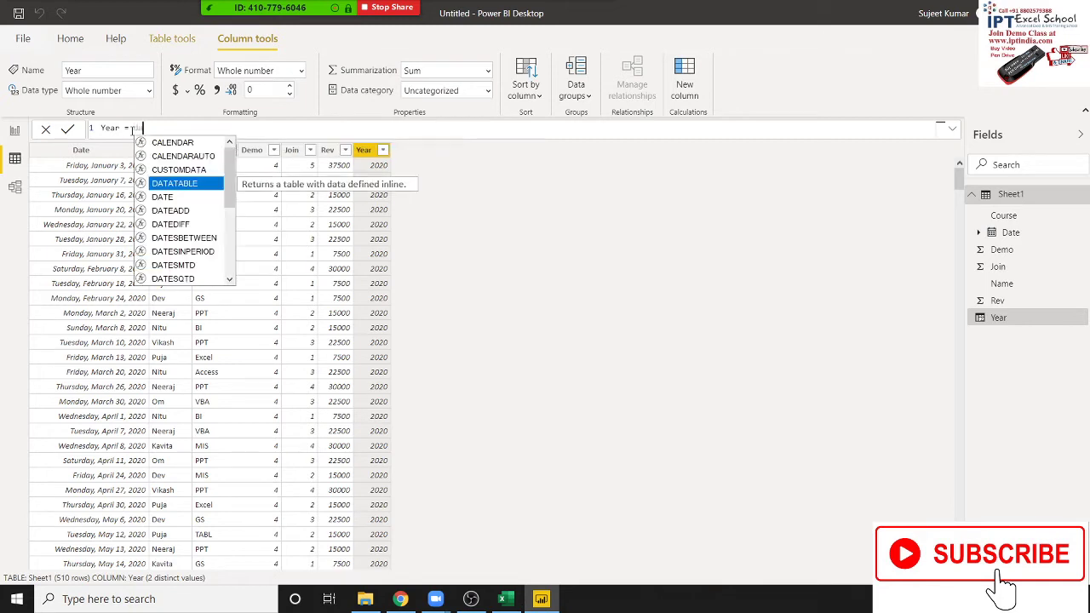
text(te)
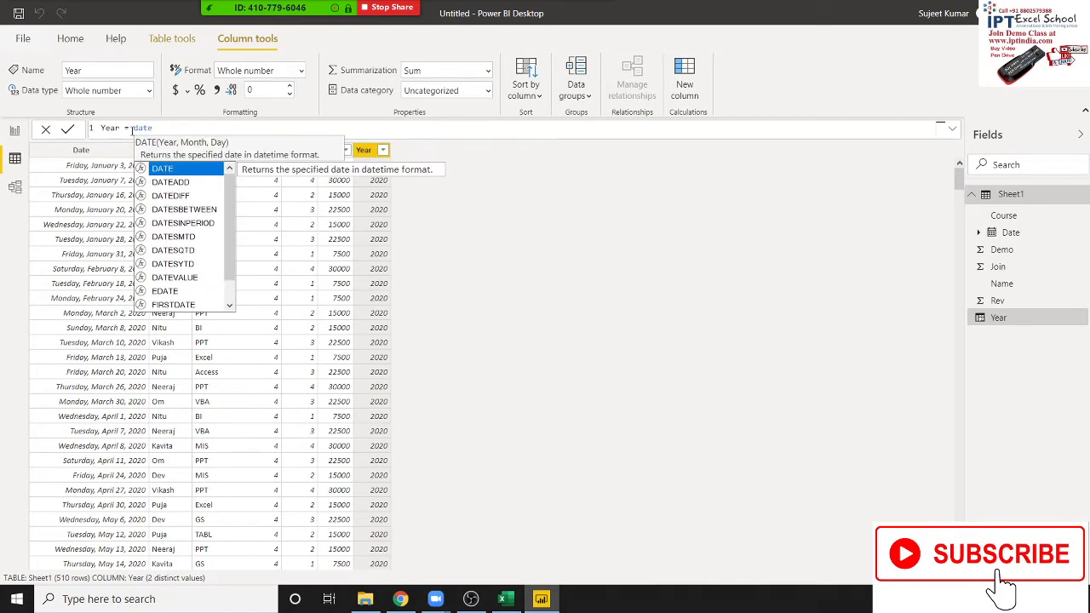
key(Down)
key(Down)
key(Down)
key(Down)
key(Down)
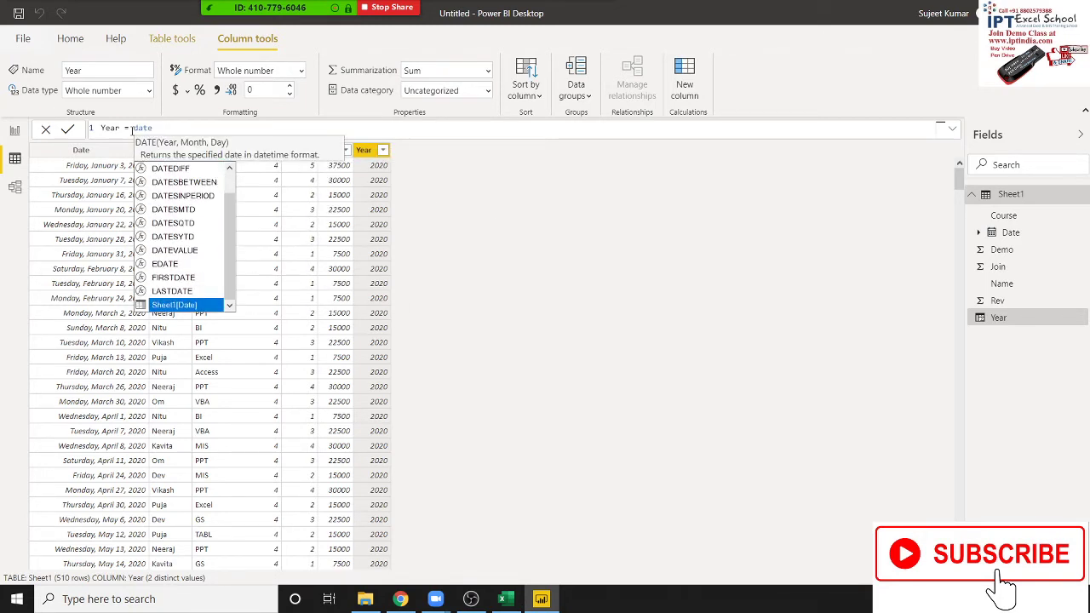
key(Tab)
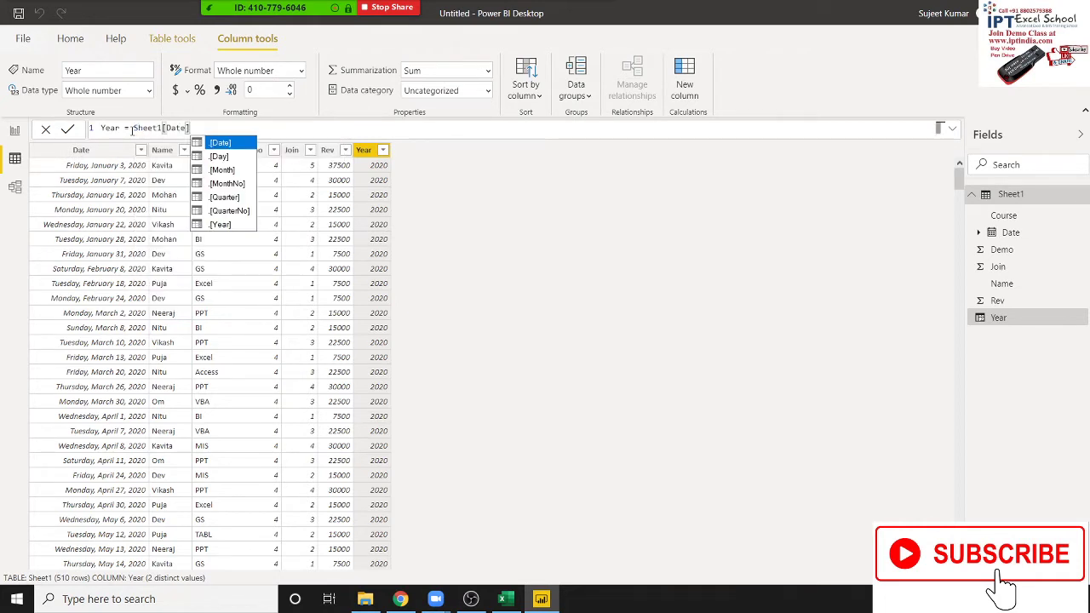
key(Down)
key(Down)
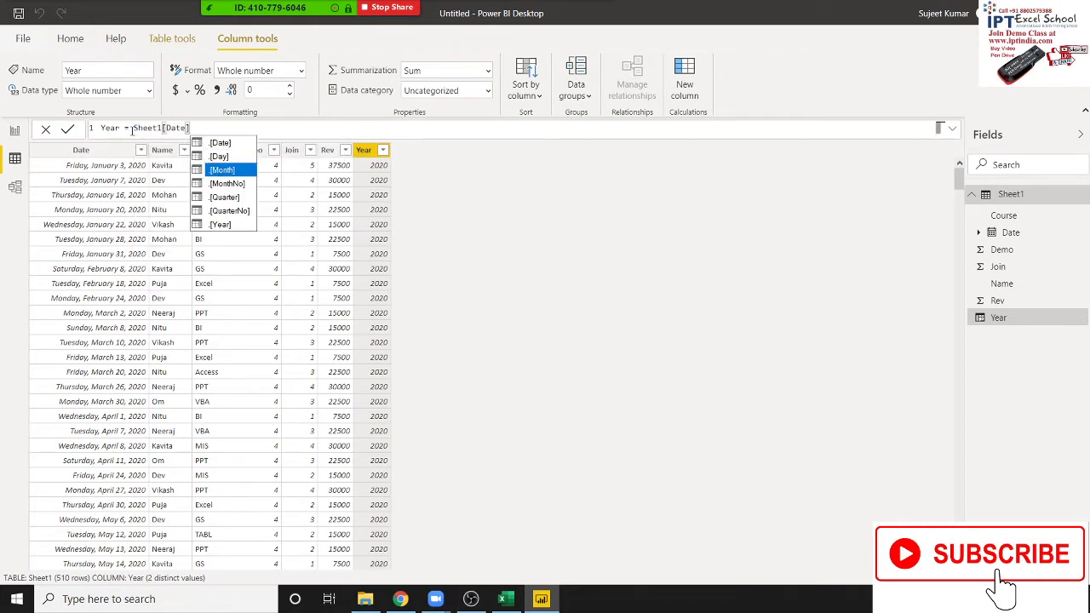
key(Down)
key(Down)
key(Down)
key(Down)
key(Tab)
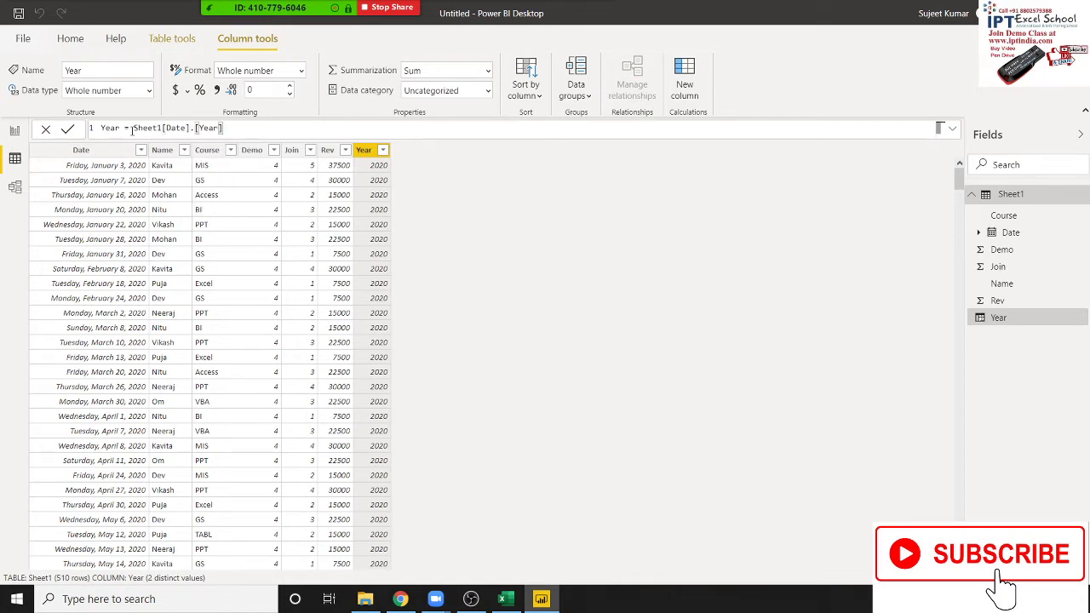
key(Return)
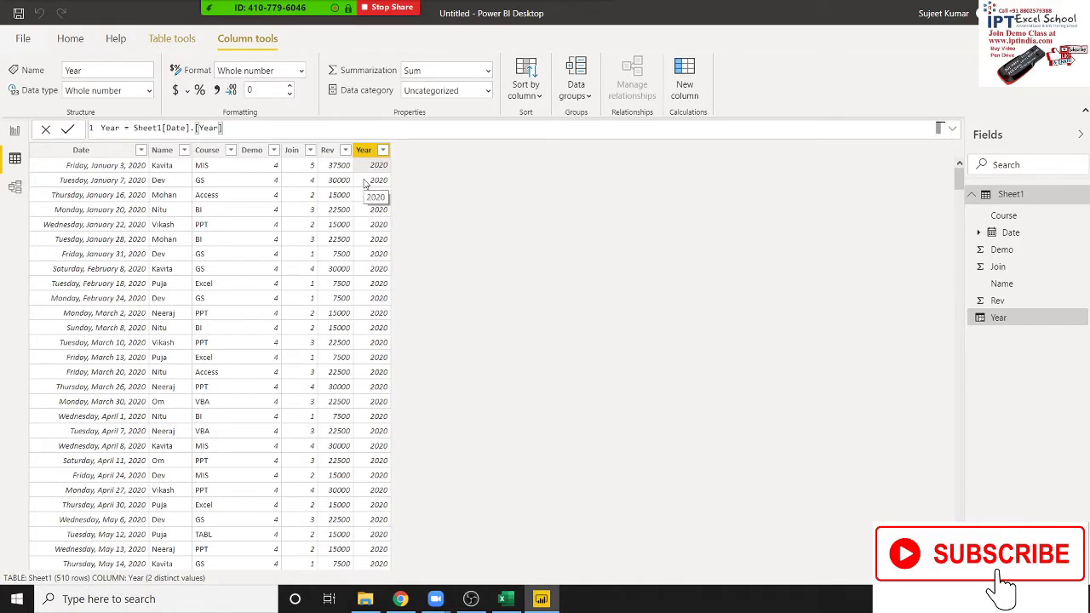
Add a new column named Month, removing the wrongly inserted STARTOFMONTH and ADDCOLUMNS functions
click(677, 90)
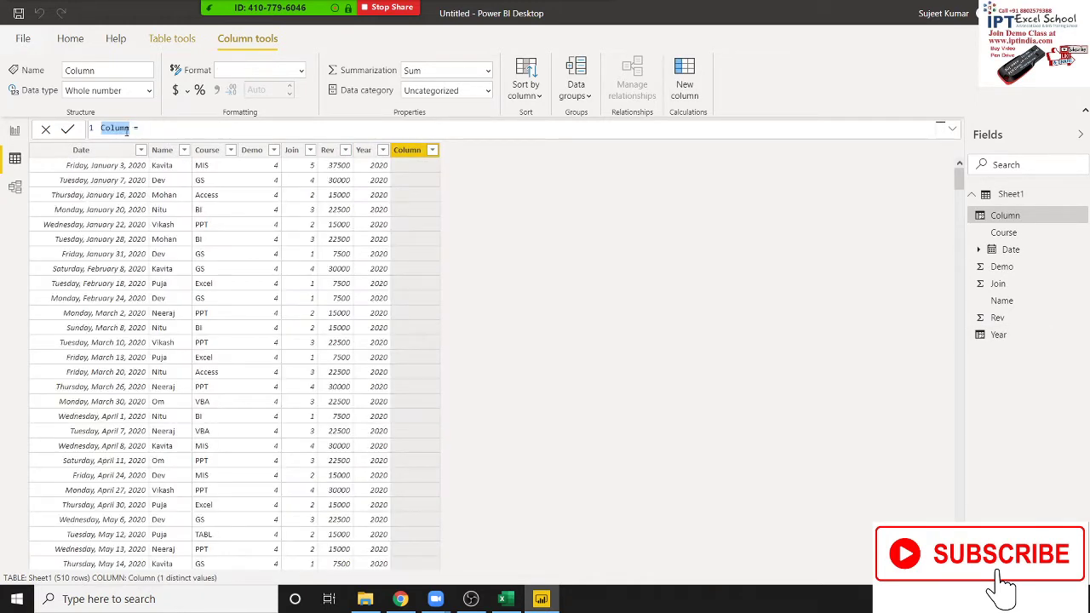
text(Month)
click(153, 126)
text(month)
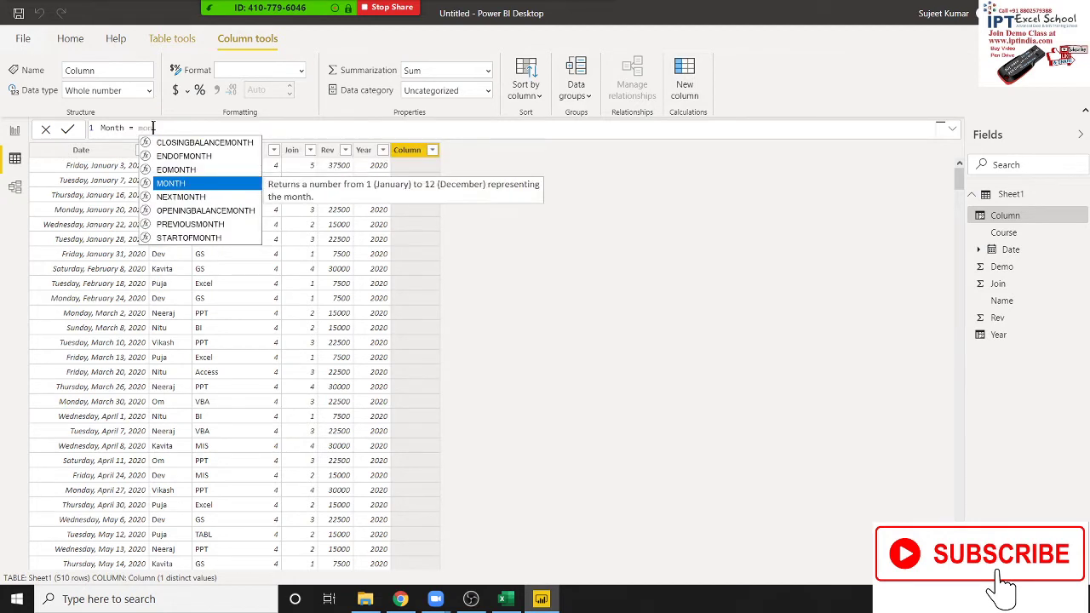
key(Down)
key(Down)
key(Down)
key(Down)
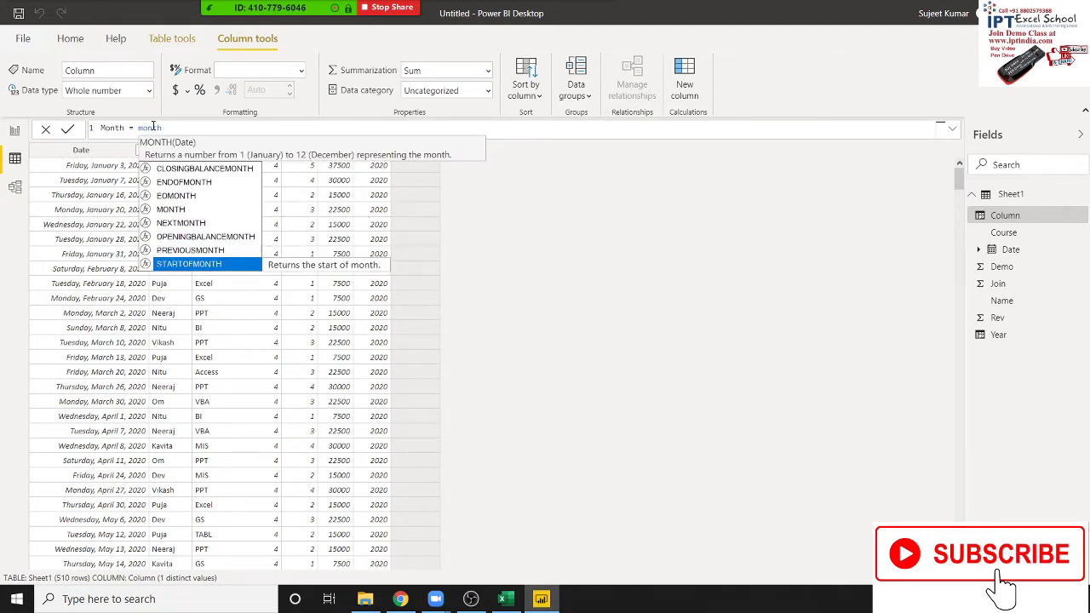
key(Tab)
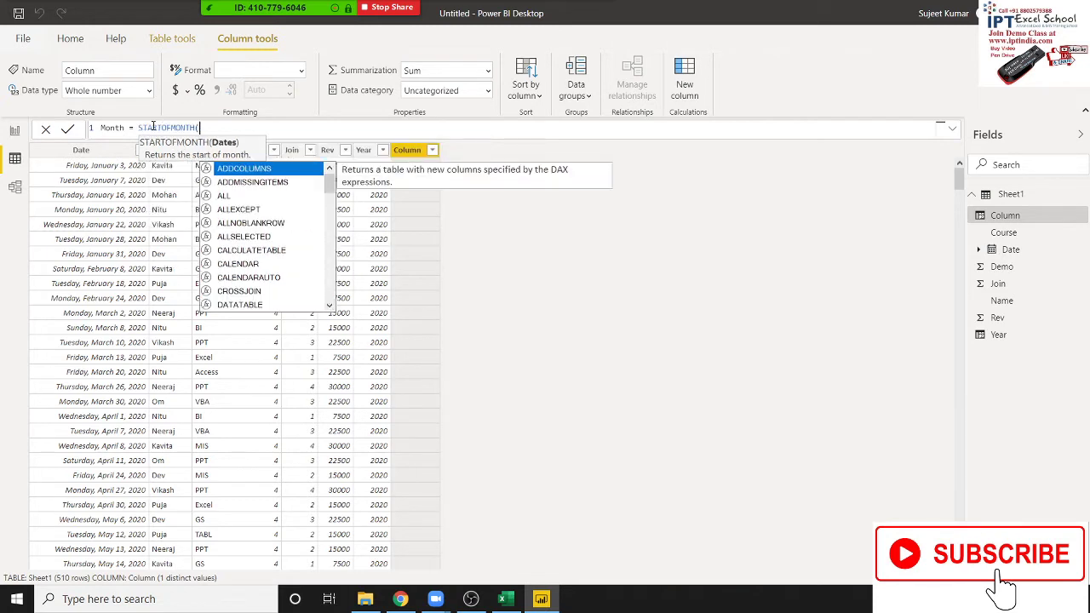
key(Tab)
key(BackSpace)
key(BackSpace)
key(BackSpace)
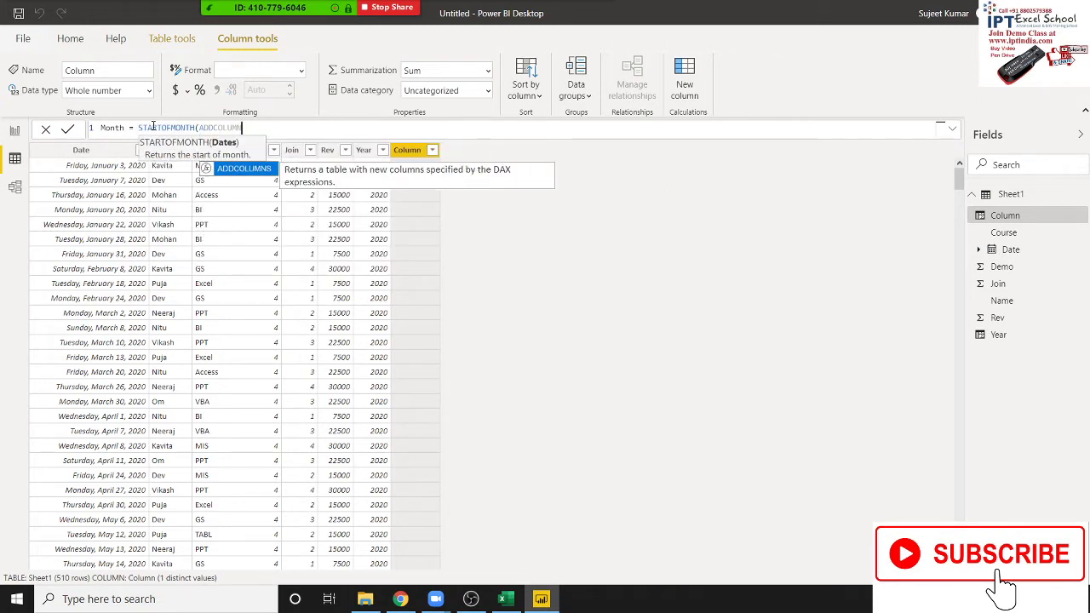
key(BackSpace)
key(BackSpace)
key(BackSpace)
key(BackSpace)
key(BackSpace)
key(BackSpace)
key(BackSpace)
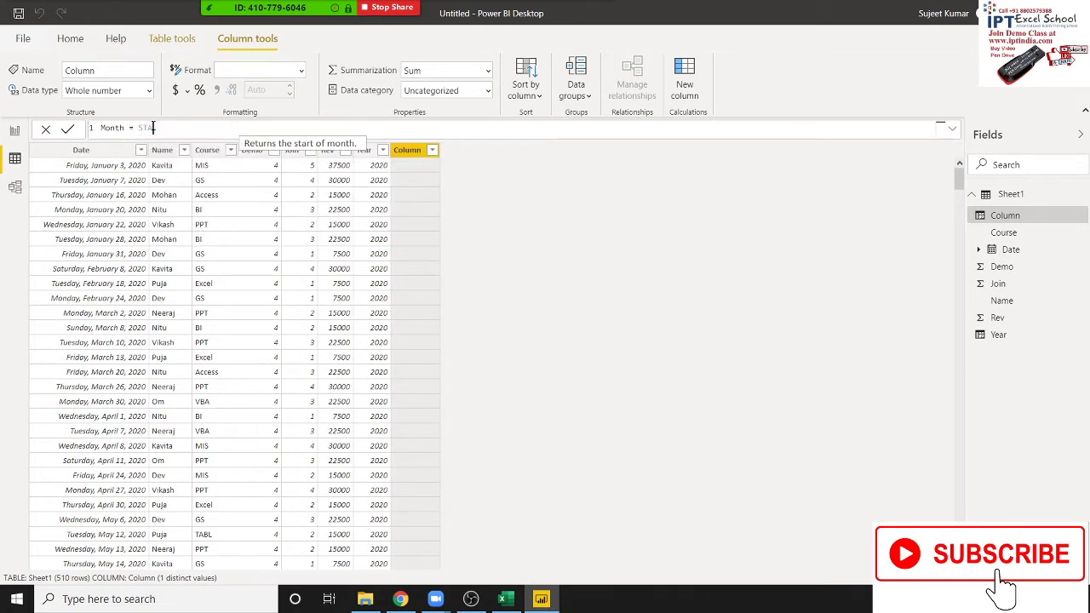
key(BackSpace)
Finish the formula as Month = MONTH(Sheet1[Date]), then add another new column
text(mon)
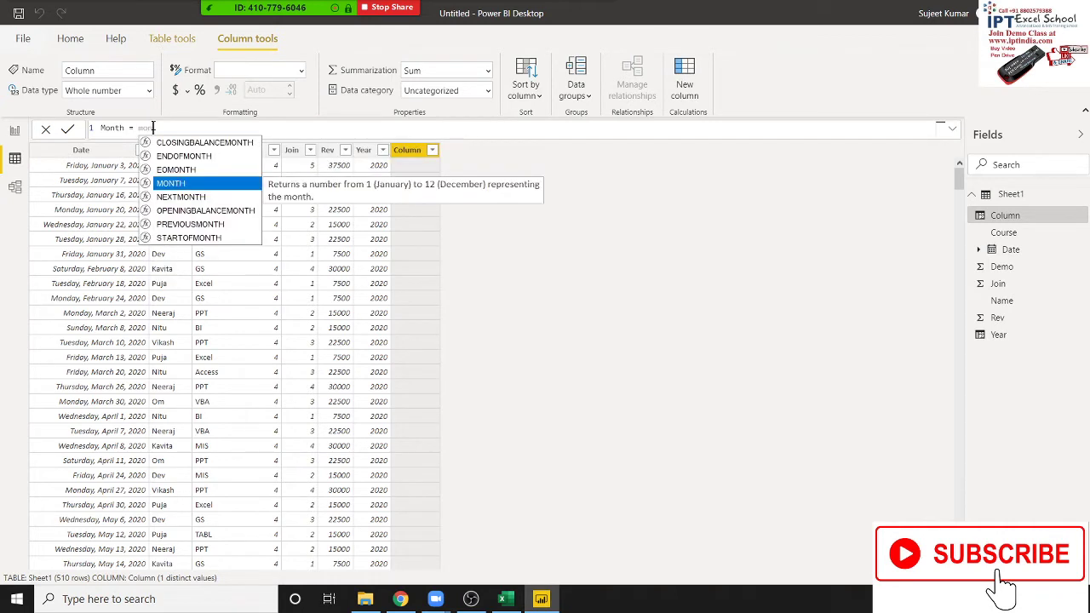
key(Tab)
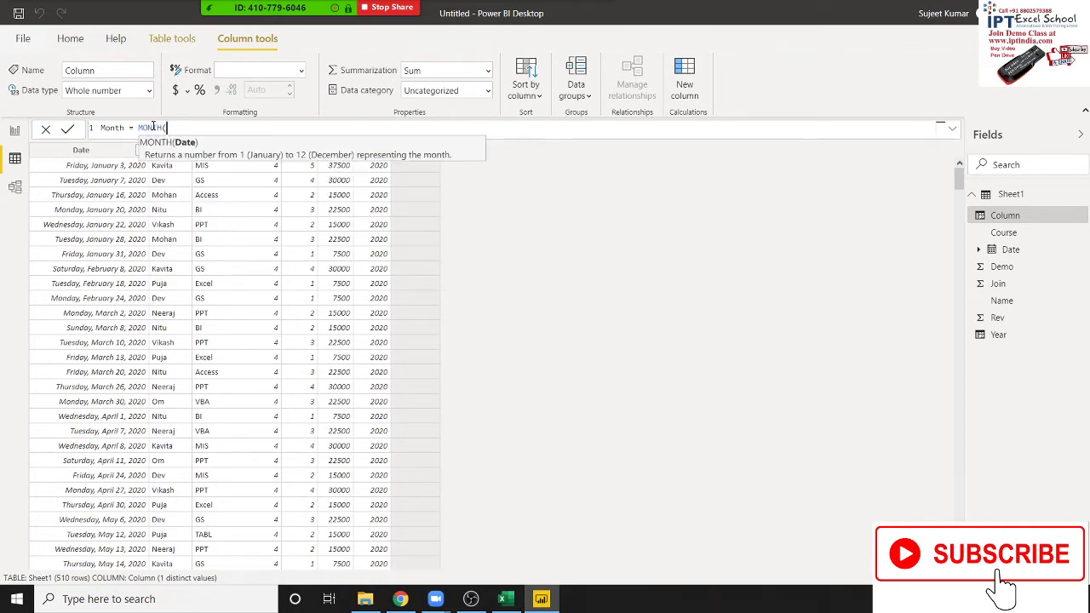
text(date)
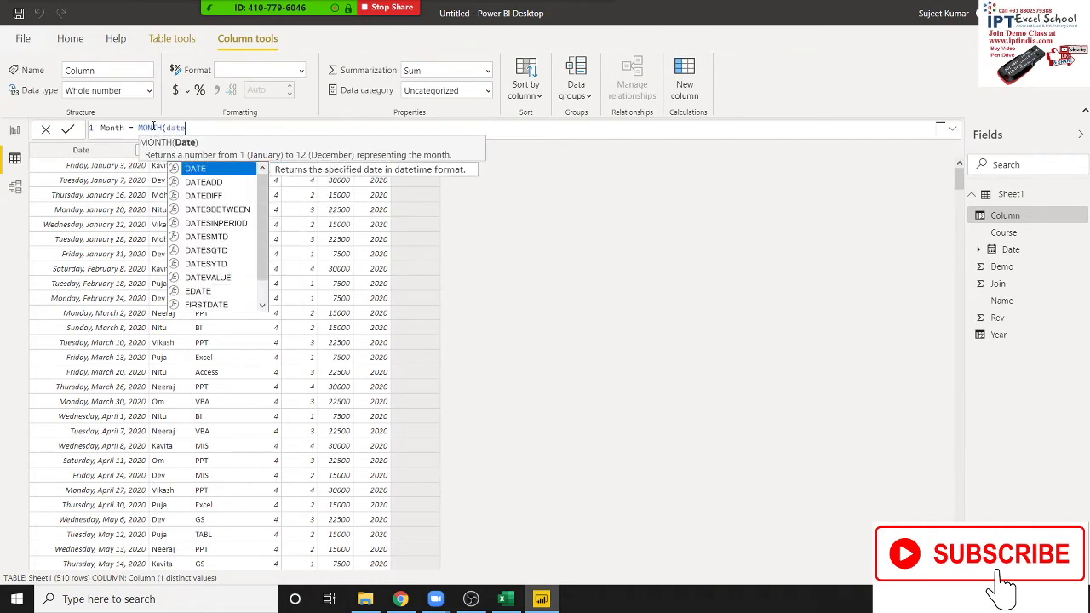
key(BackSpace)
key(BackSpace)
key(BackSpace)
key(BackSpace)
text(sh)
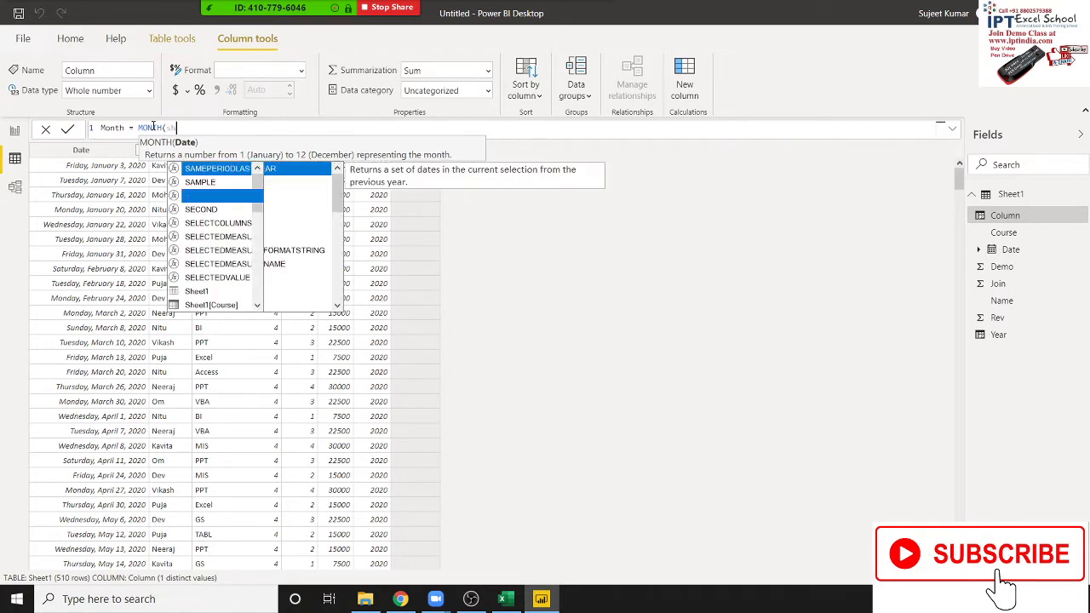
text(ee)
key(Down)
key(Down)
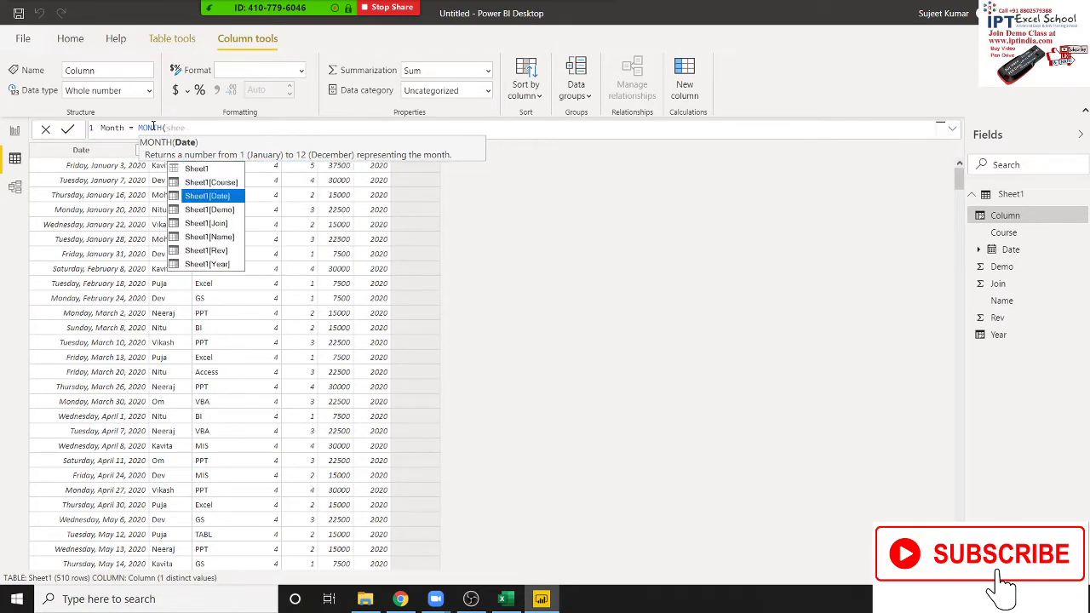
key(Tab)
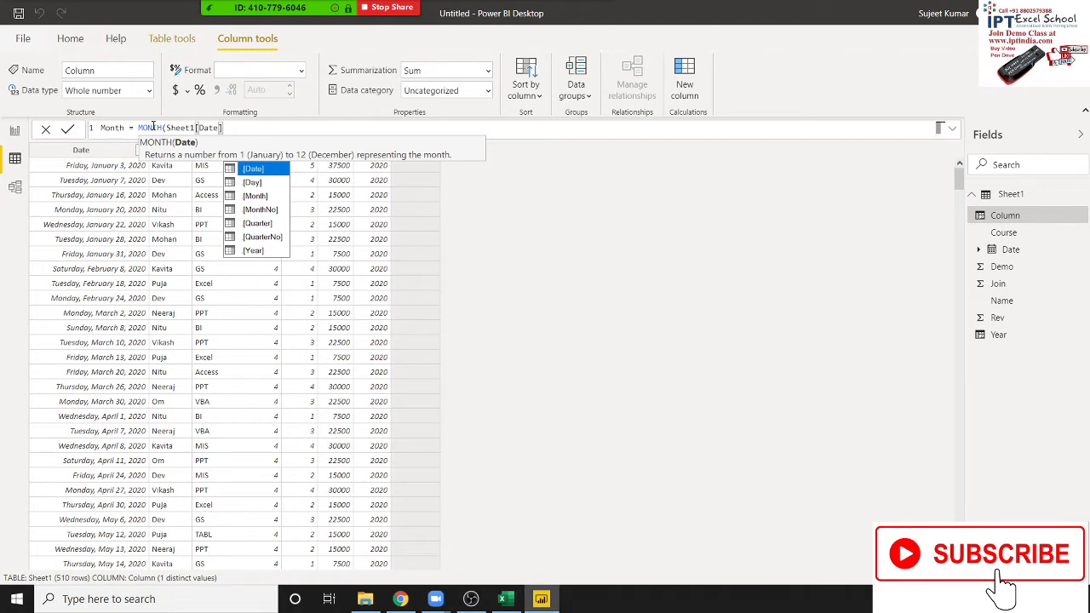
key(Escape)
text())
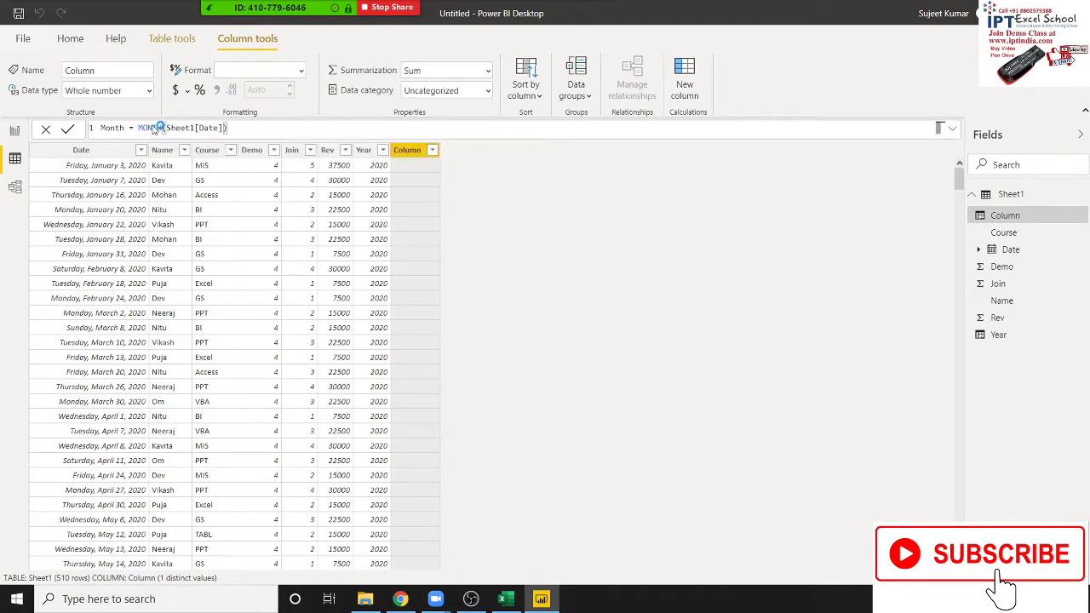
key(Return)
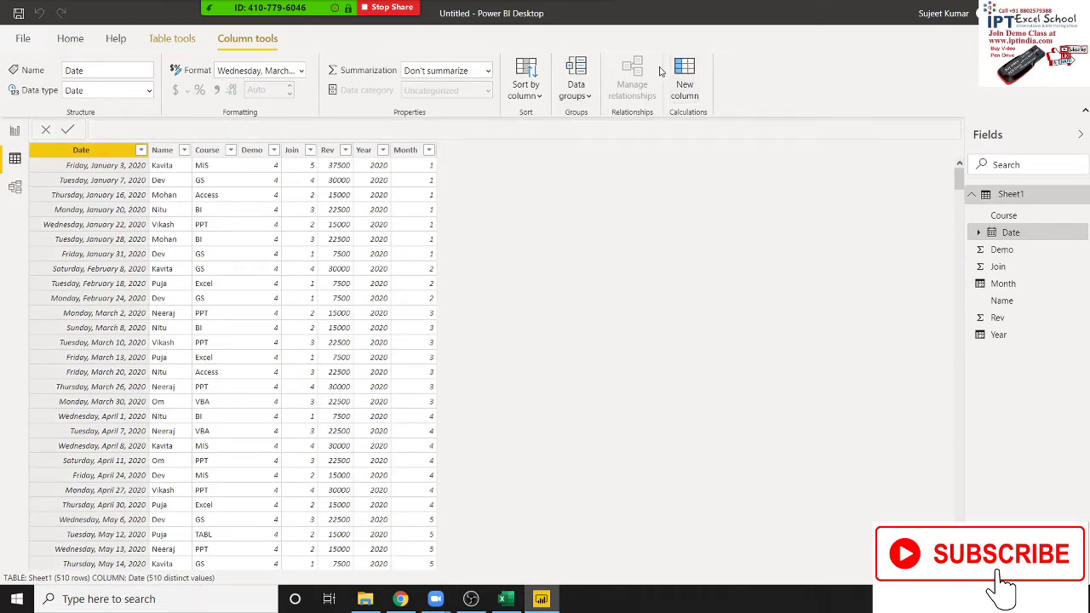
click(684, 78)
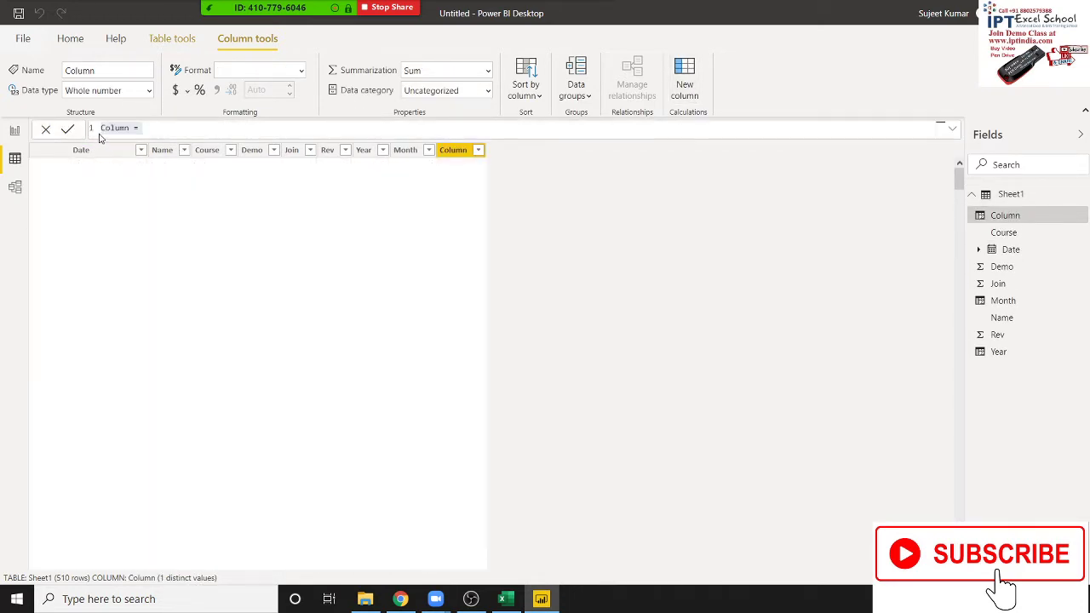
Define the new column as Day = DAY(Sheet1[Date]), showing day-of-month numbers
double_click(111, 127)
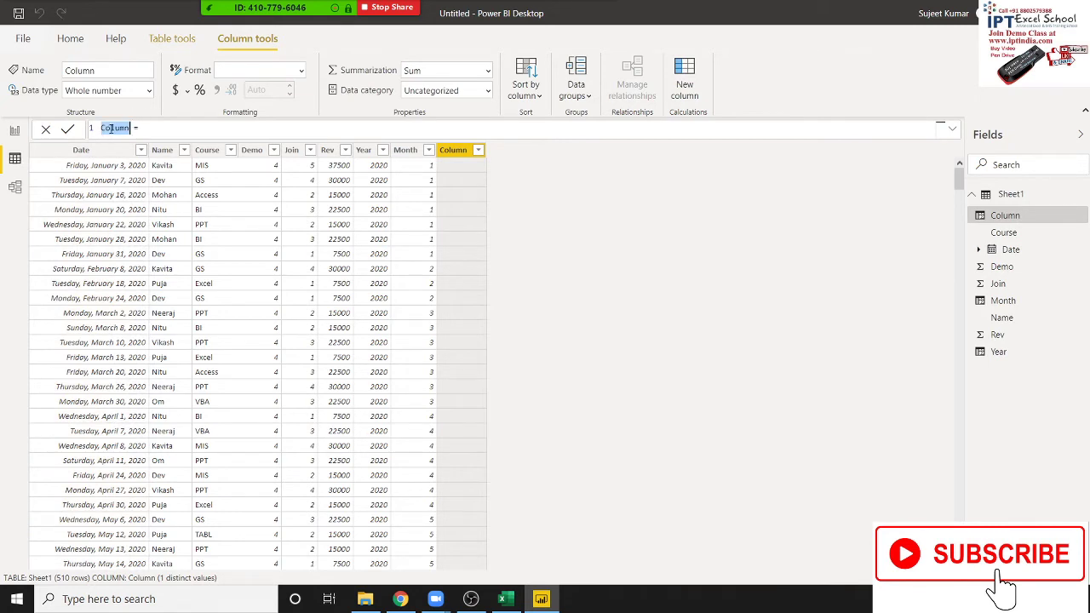
text(Day =da)
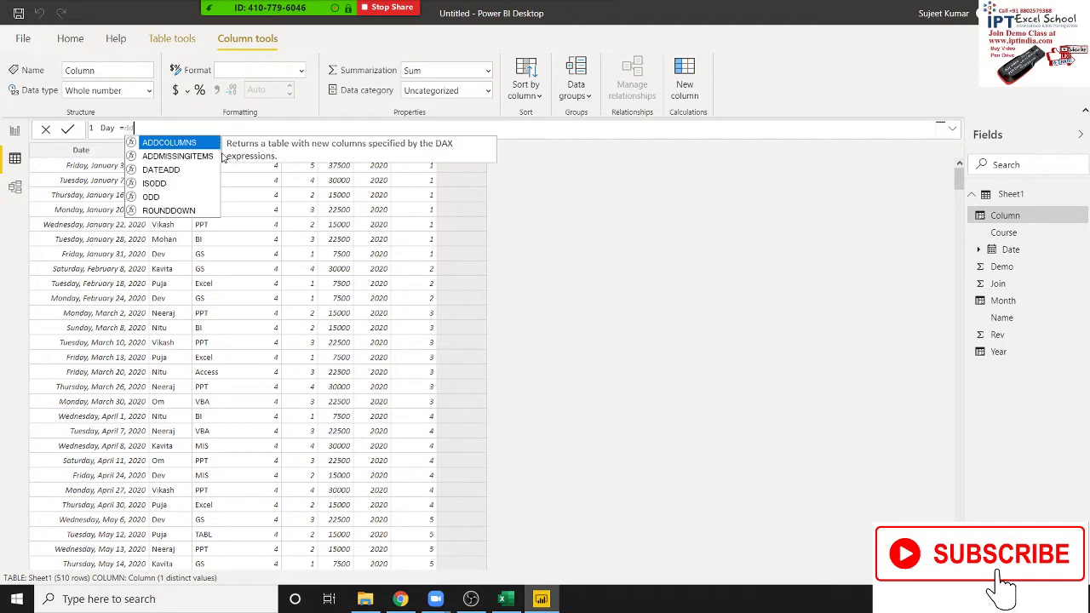
text(dda)
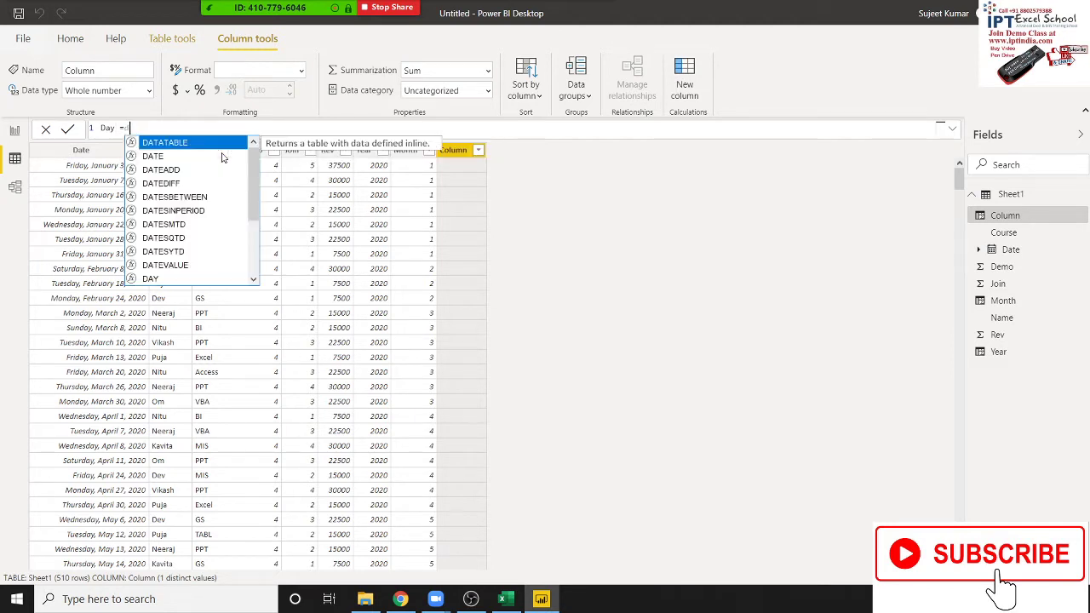
text(y)
key(Tab)
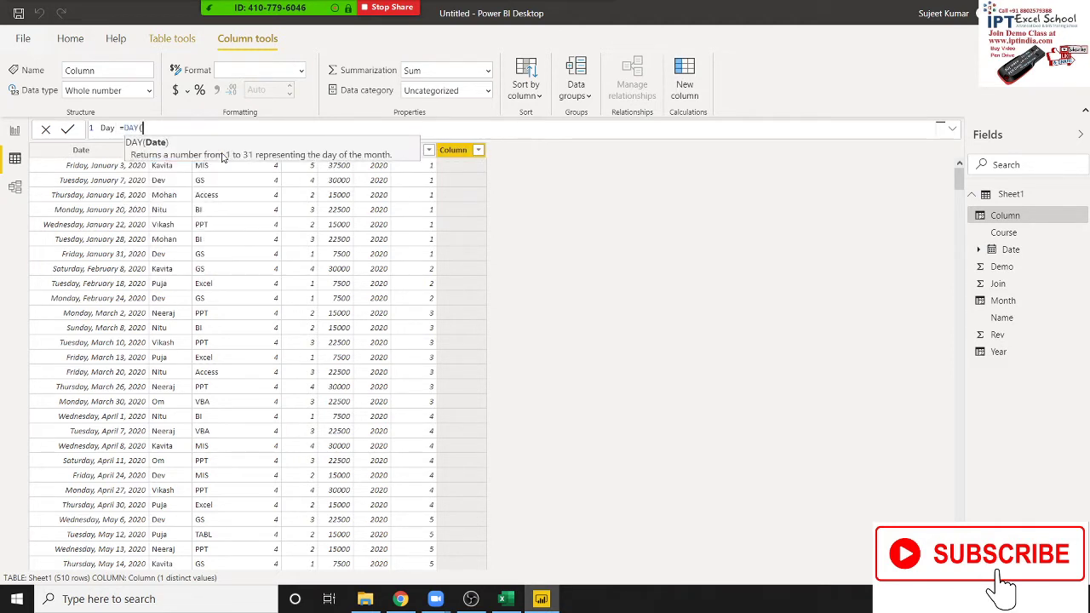
text(she)
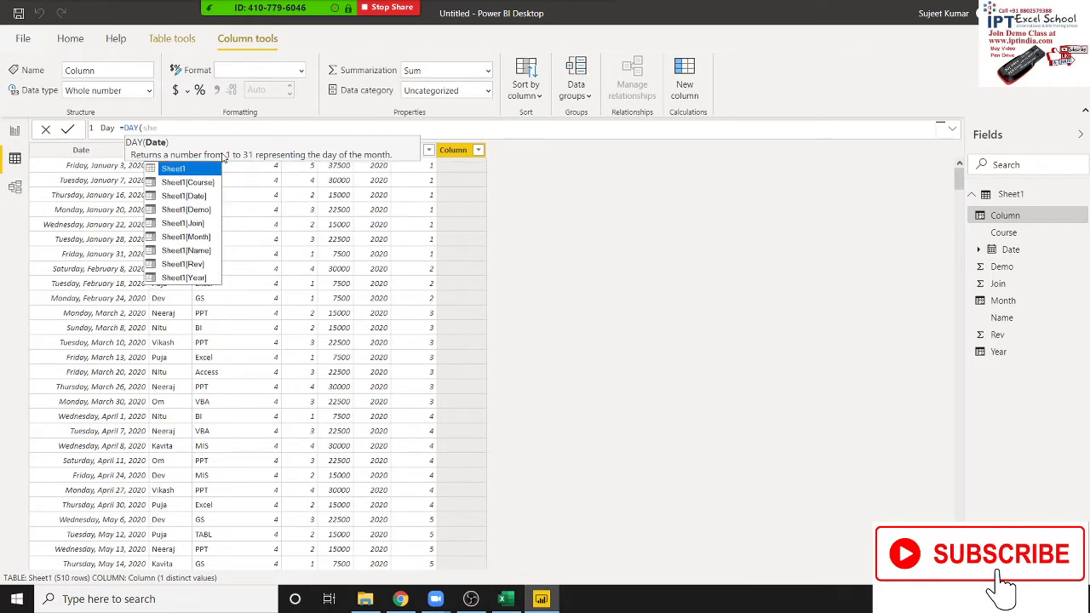
key(Down)
key(Down)
key(Down)
key(Down)
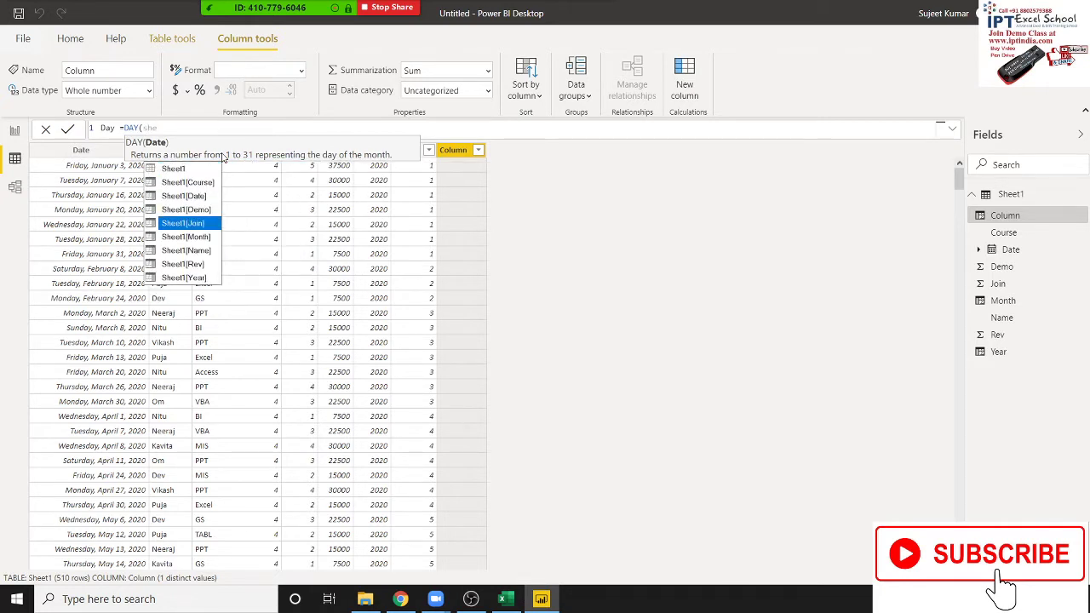
key(Up)
key(Up)
key(Tab)
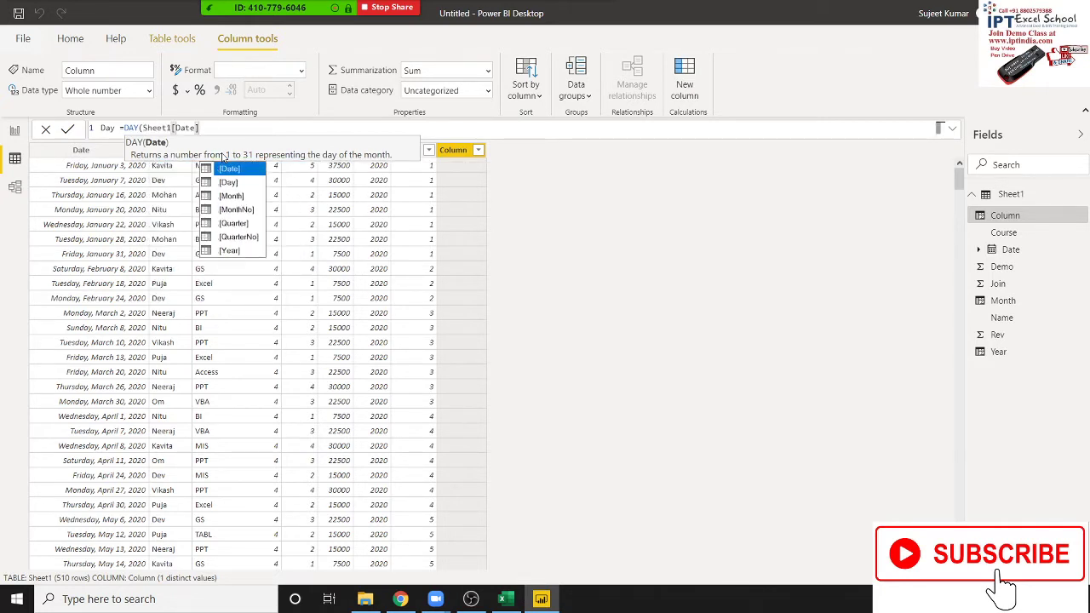
key(Down)
key(Down)
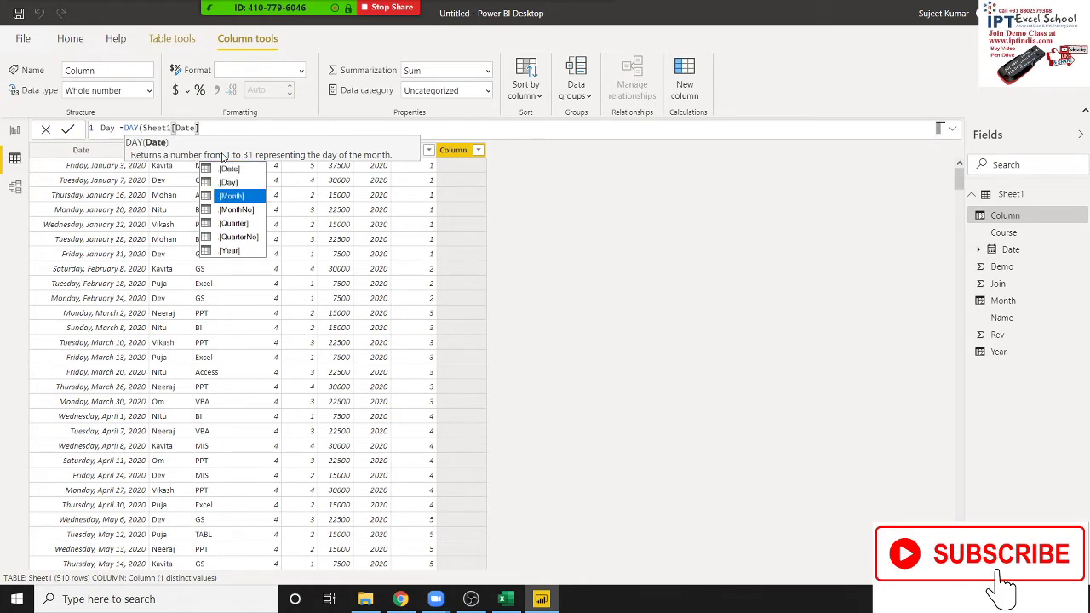
key(Up)
text())
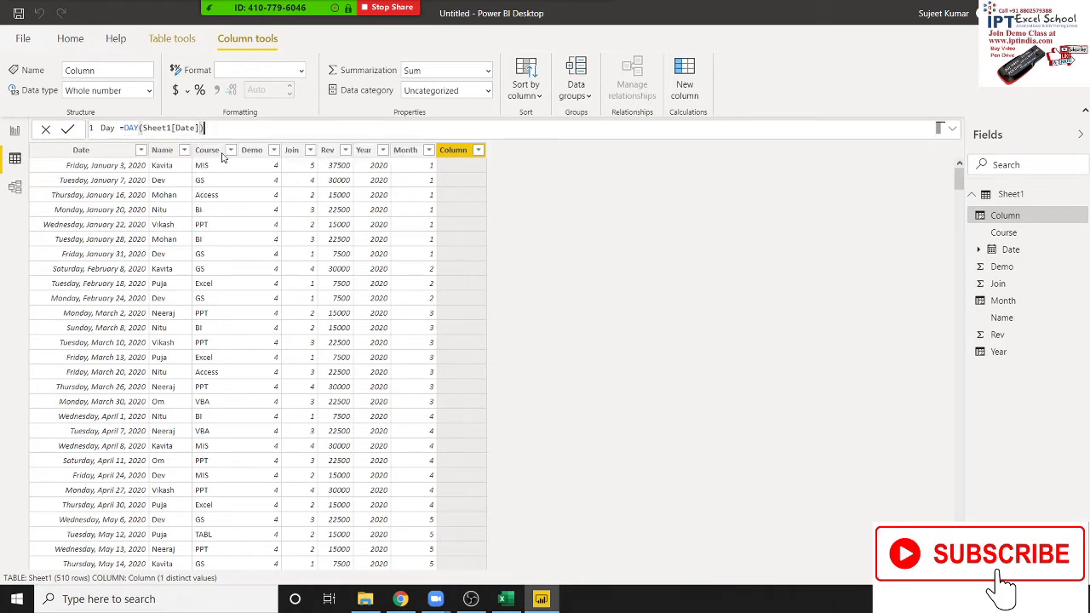
key(Return)
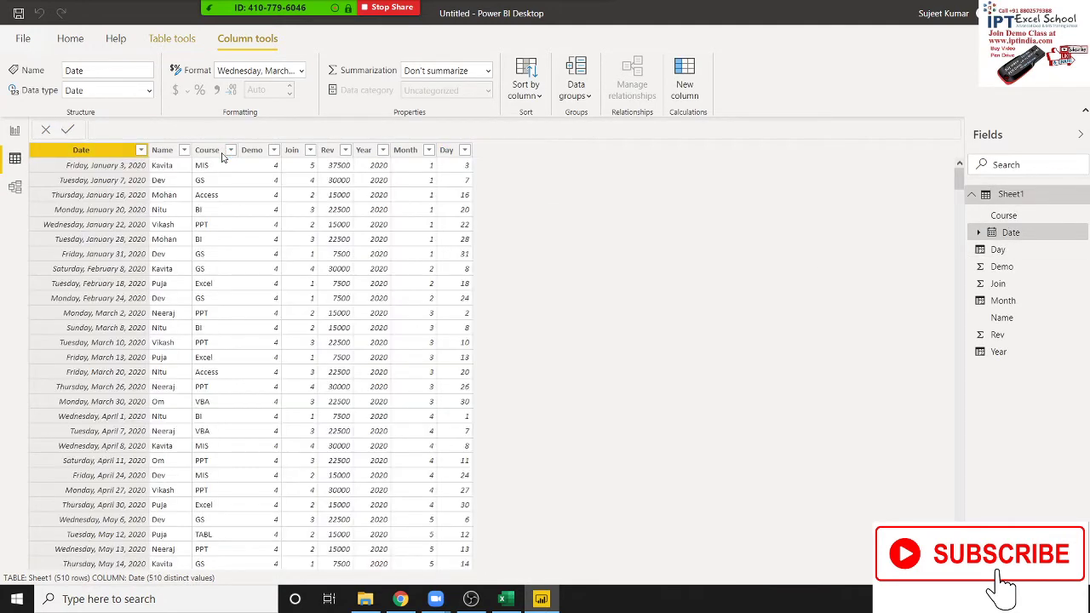
Review the Year, Month and Day column formulas, then add a fresh calculated column
click(362, 152)
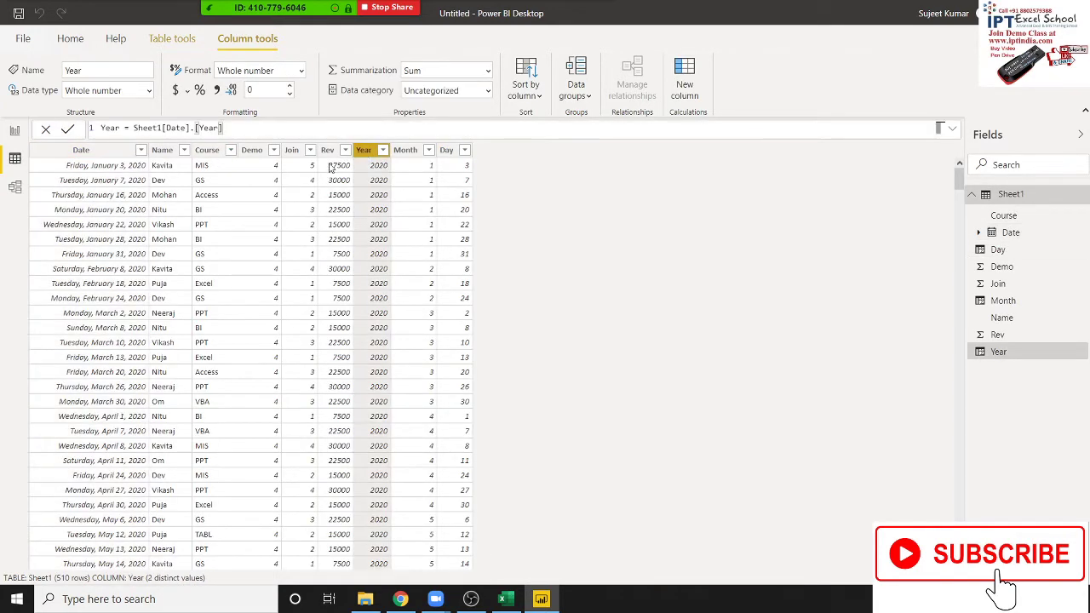
click(106, 154)
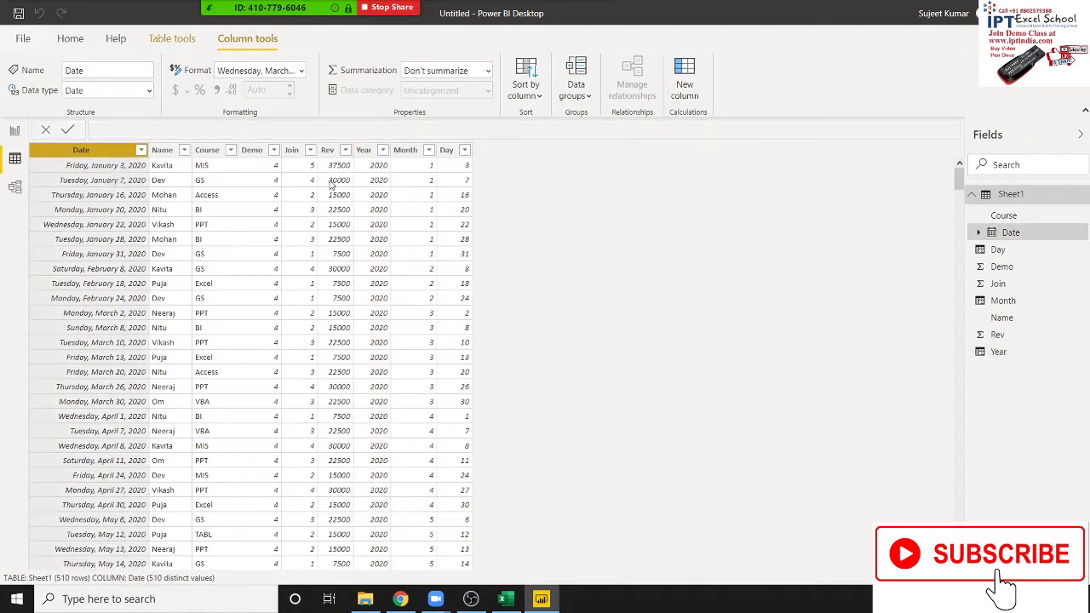
click(363, 151)
click(408, 151)
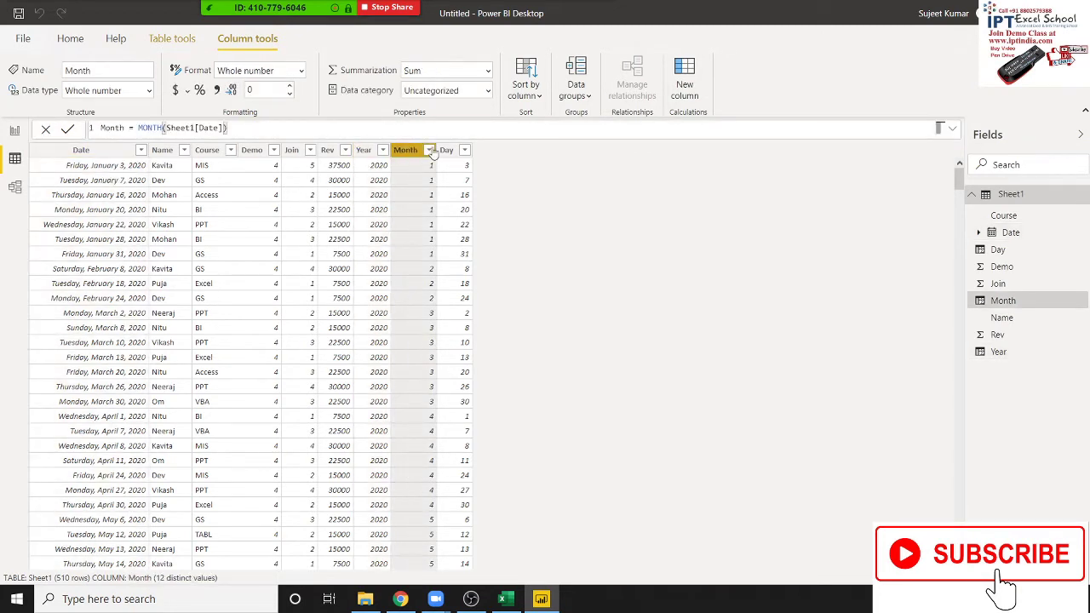
click(444, 151)
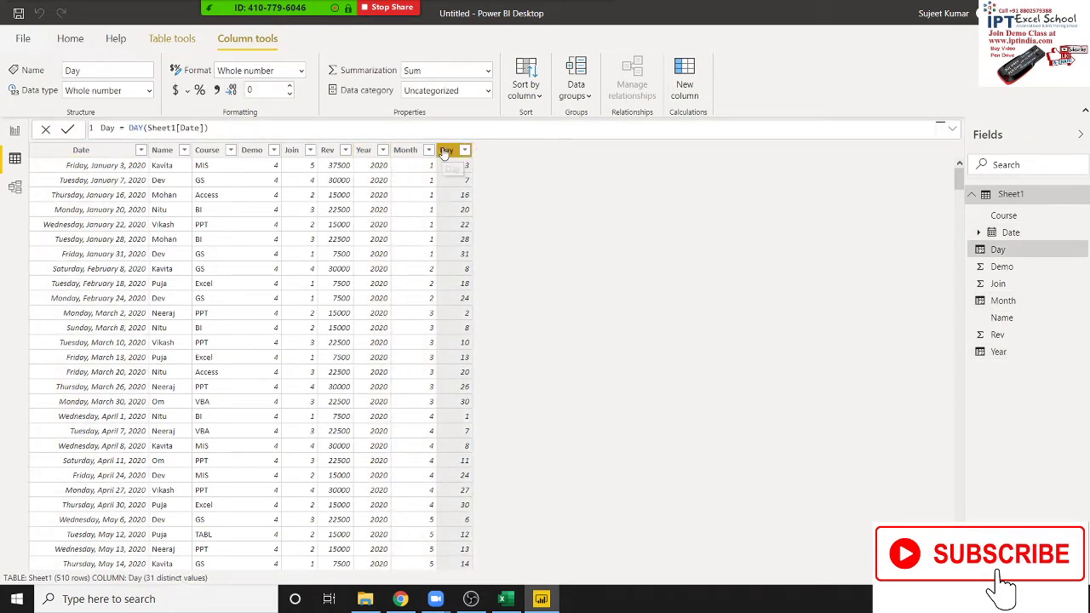
click(366, 155)
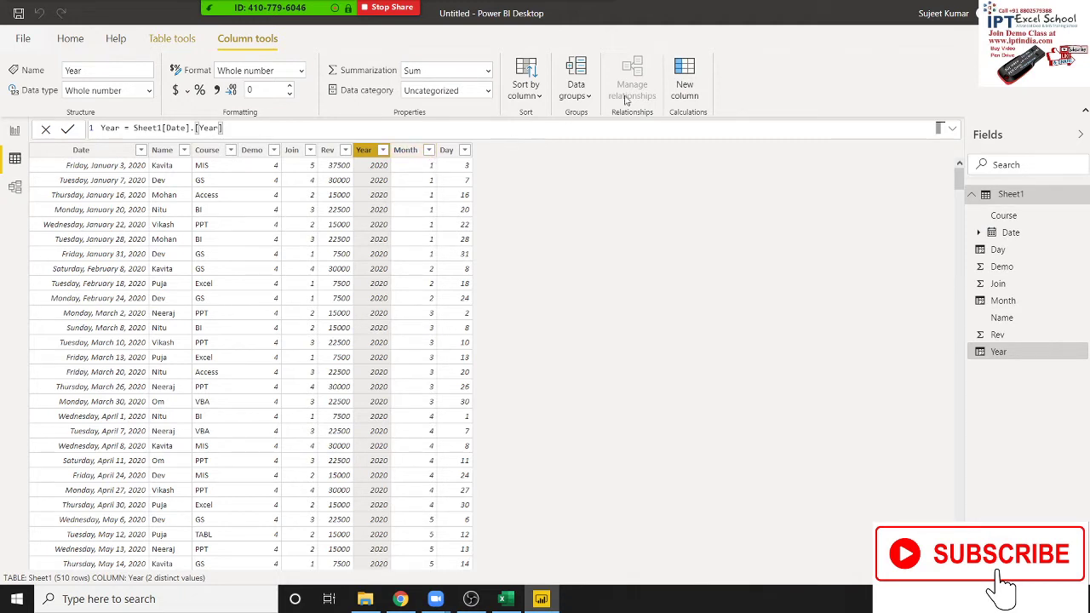
click(676, 90)
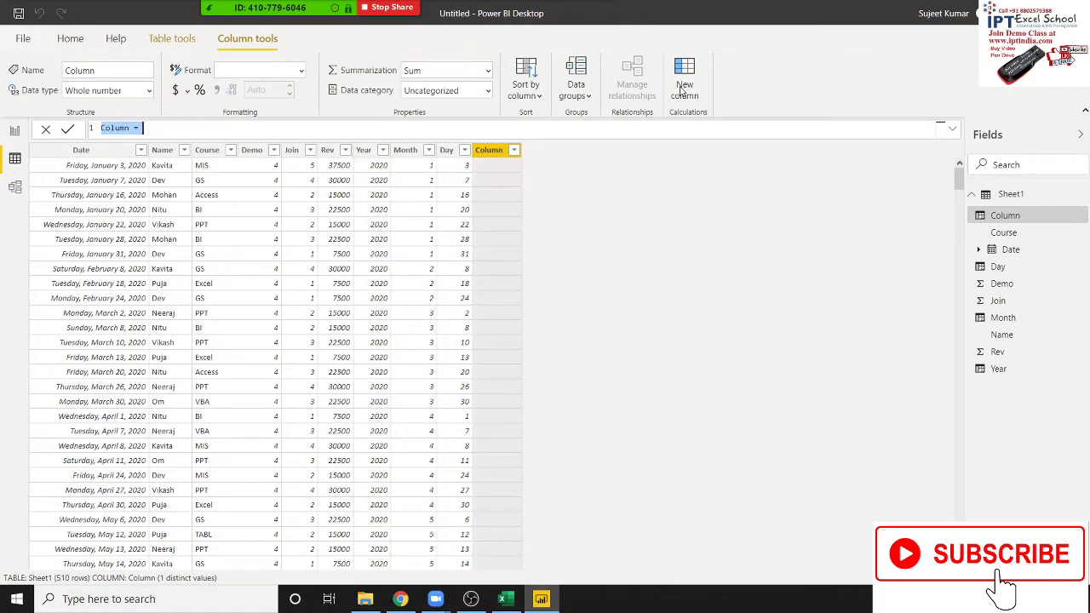
Rename the new column CDate and start a DATE formula with Sheet1[Year]
double_click(127, 128)
text(CDa)
text(te)
text(Da)
key(Down)
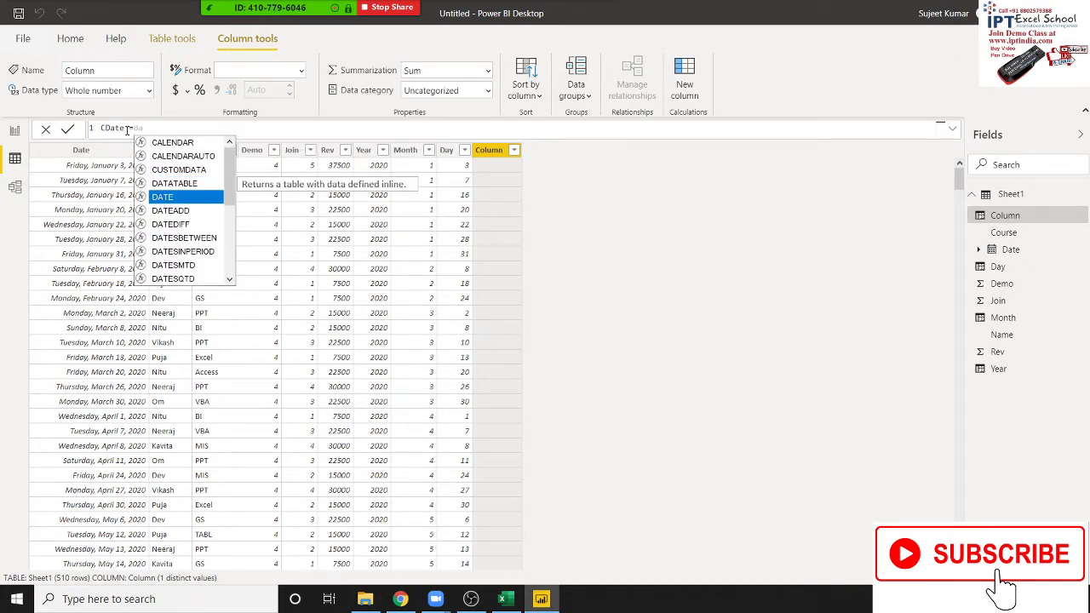
key(Tab)
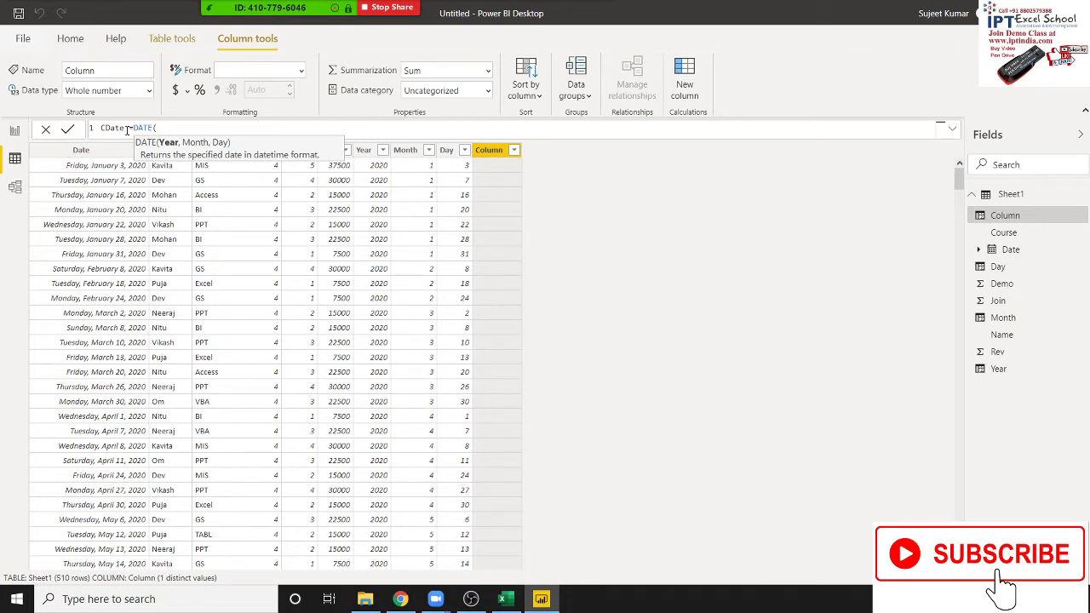
text(yea)
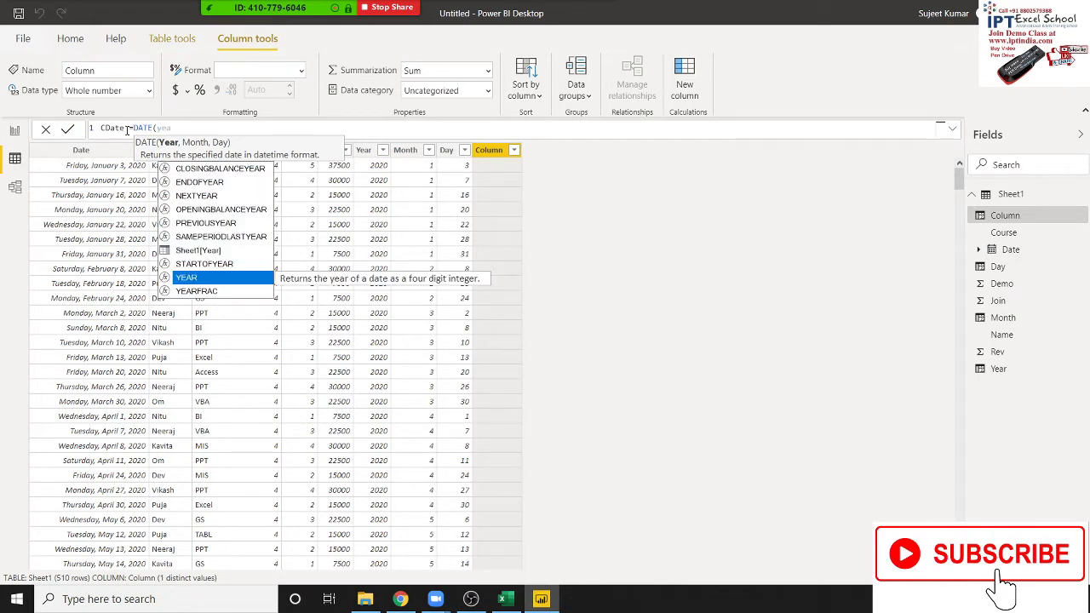
key(Up)
key(Up)
key(Tab)
Add the Sheet1[Month] and Sheet1[Day] arguments to complete CDate's DATE formula
text(,m)
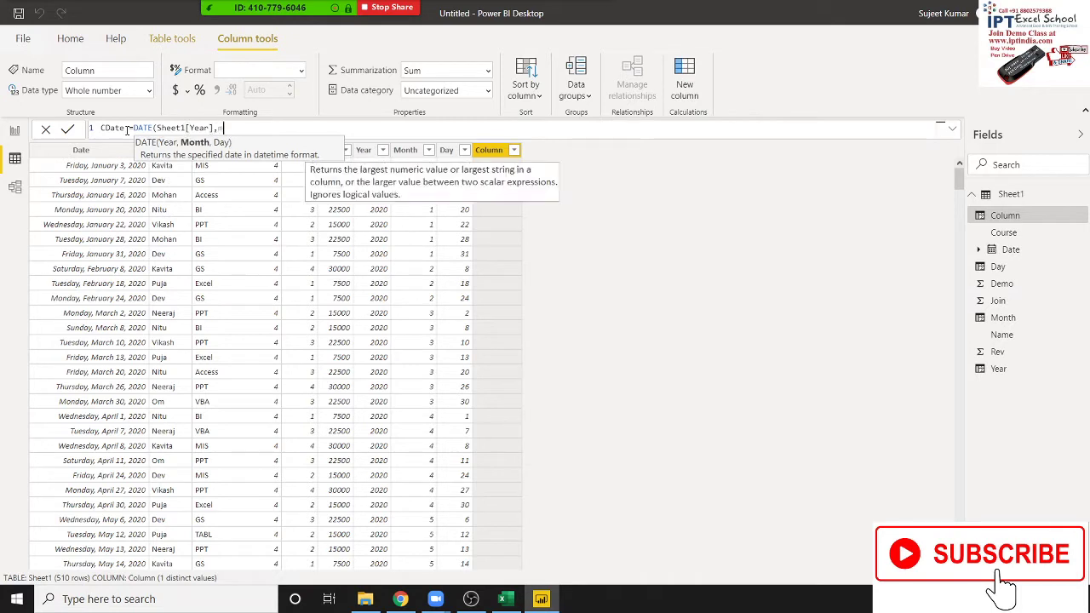
text(onth)
key(Down)
key(Down)
key(Down)
key(Down)
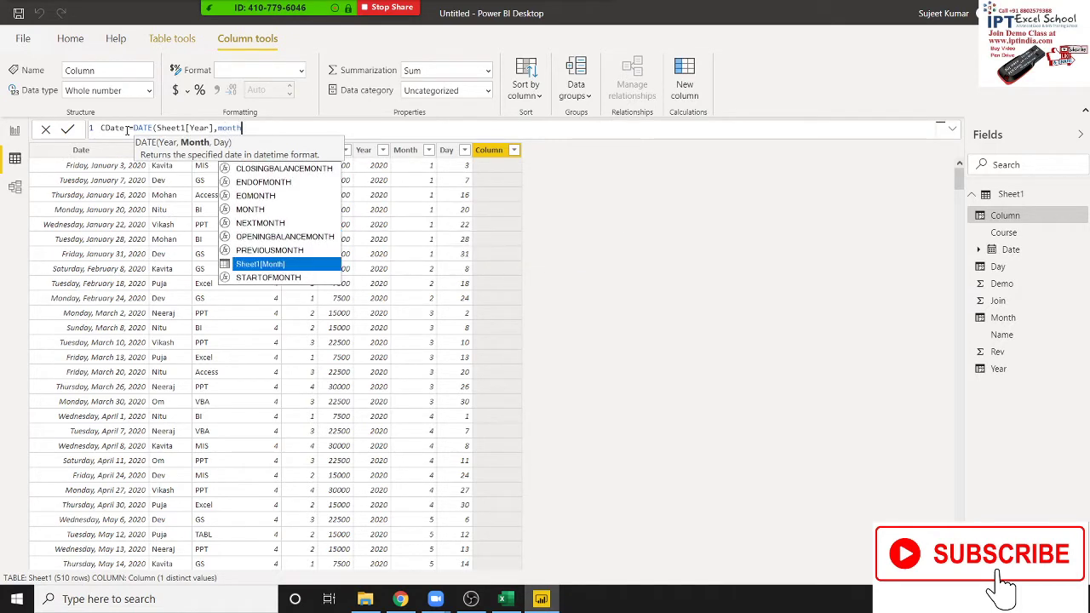
key(Tab)
text(,)
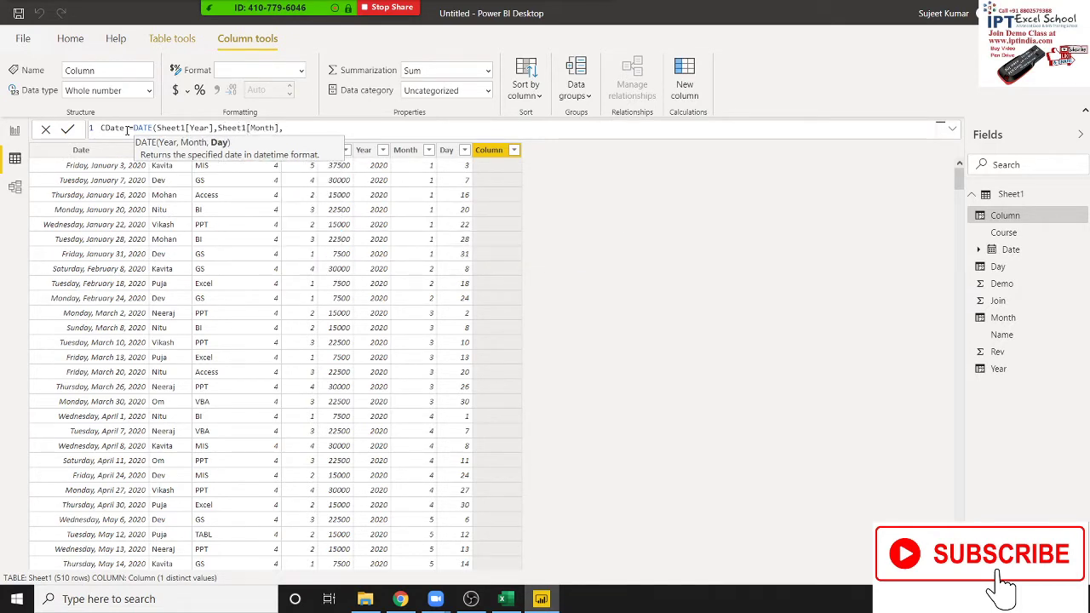
text(day)
key(Down)
key(Down)
key(Down)
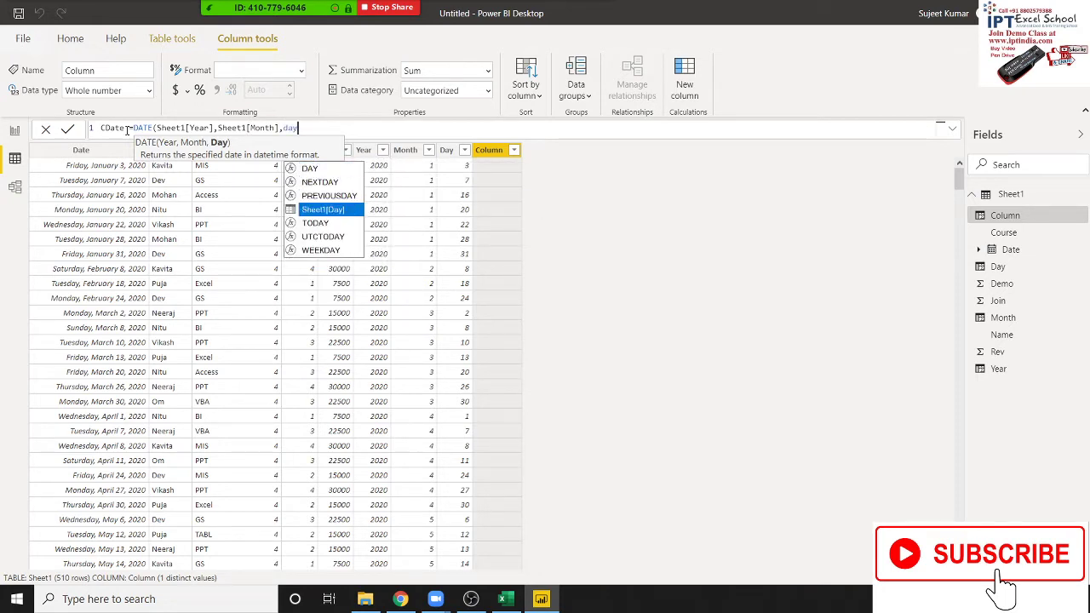
key(Tab)
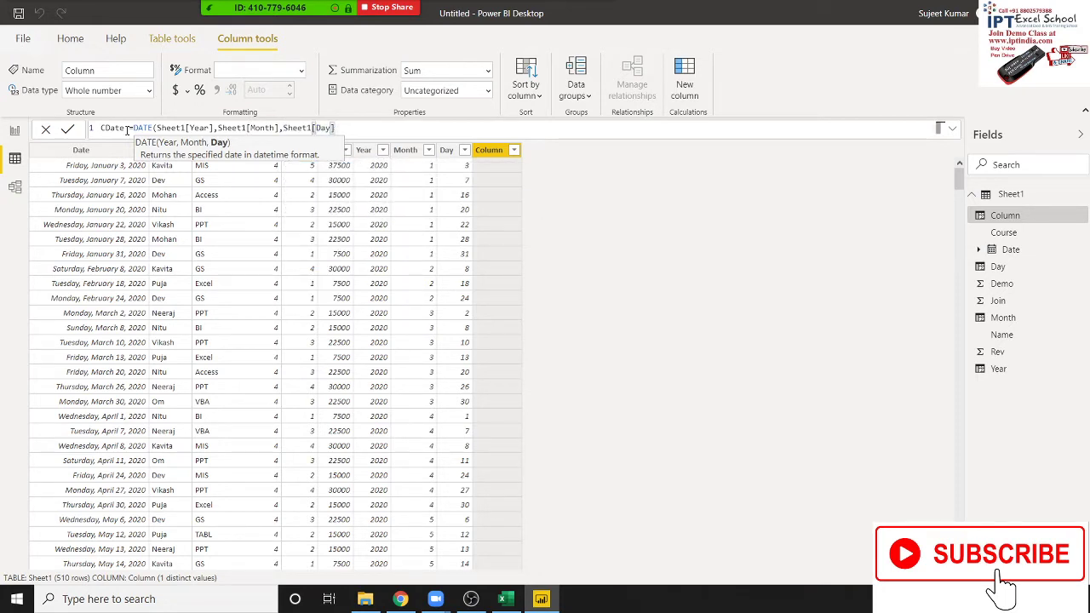
text())
key(Return)
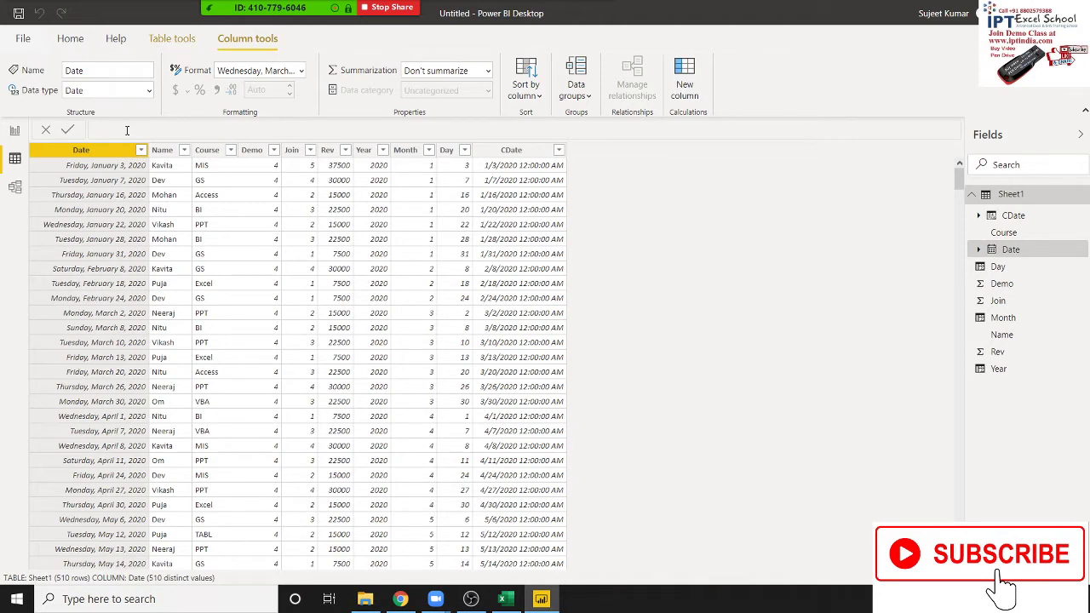
Compare CDate with Date, then replace CDate's formula with Sheet1[Date]+90
click(505, 155)
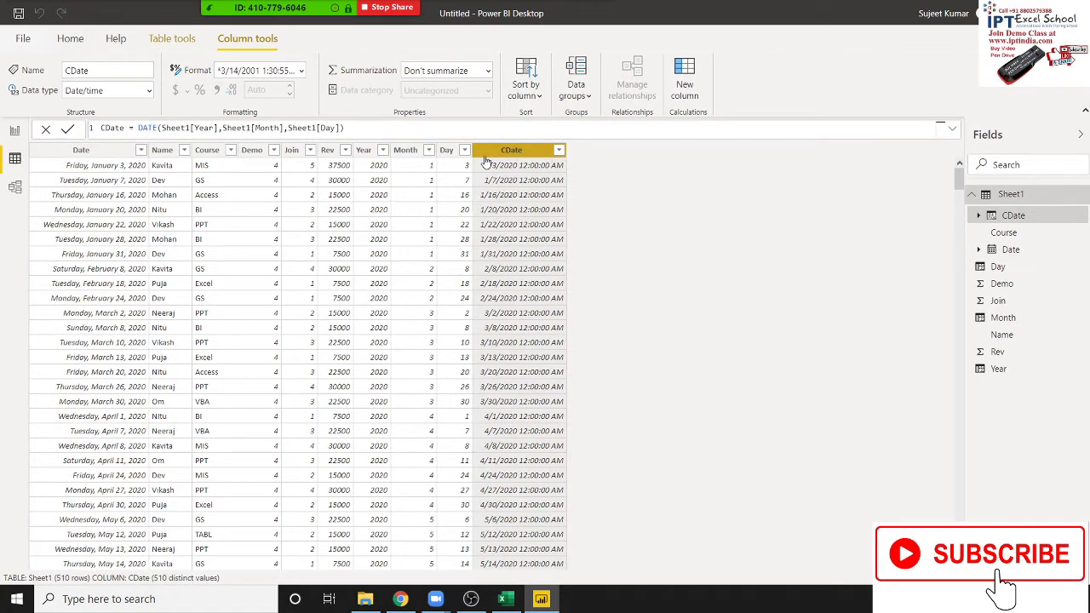
click(96, 156)
click(514, 155)
click(292, 129)
key(ctrl+a)
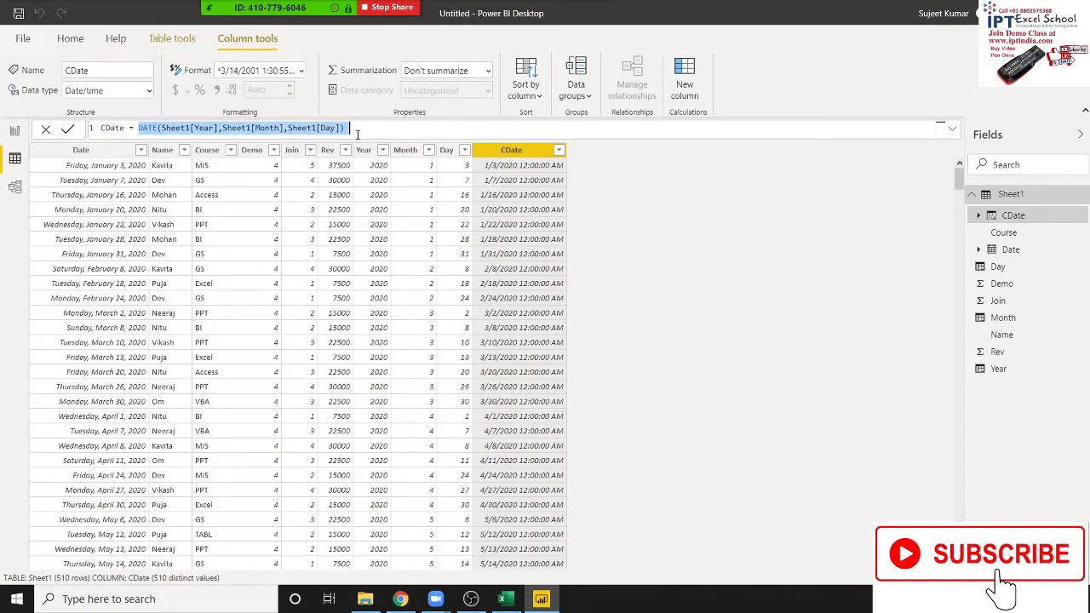
text(date)
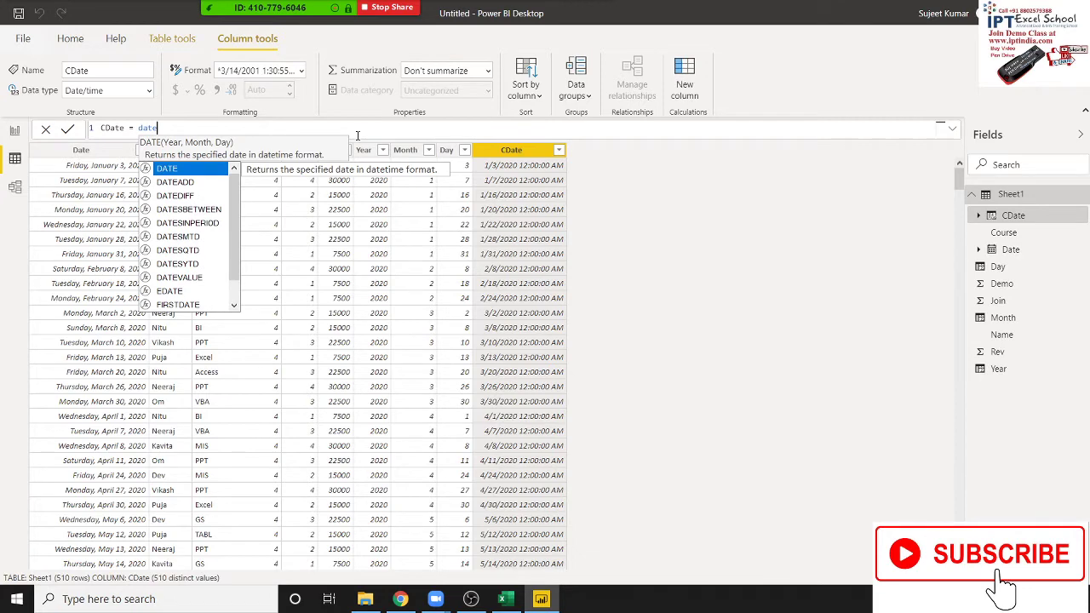
key(BackSpace)
key(BackSpace)
key(BackSpace)
key(BackSpace)
text(s)
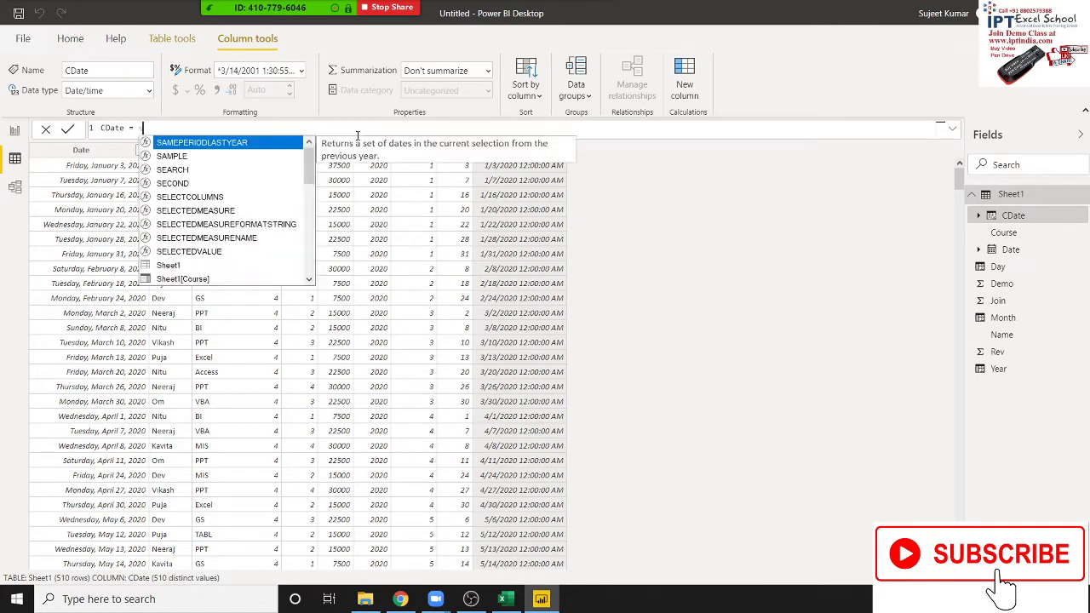
text(h)
key(Down)
key(Down)
key(Down)
key(Down)
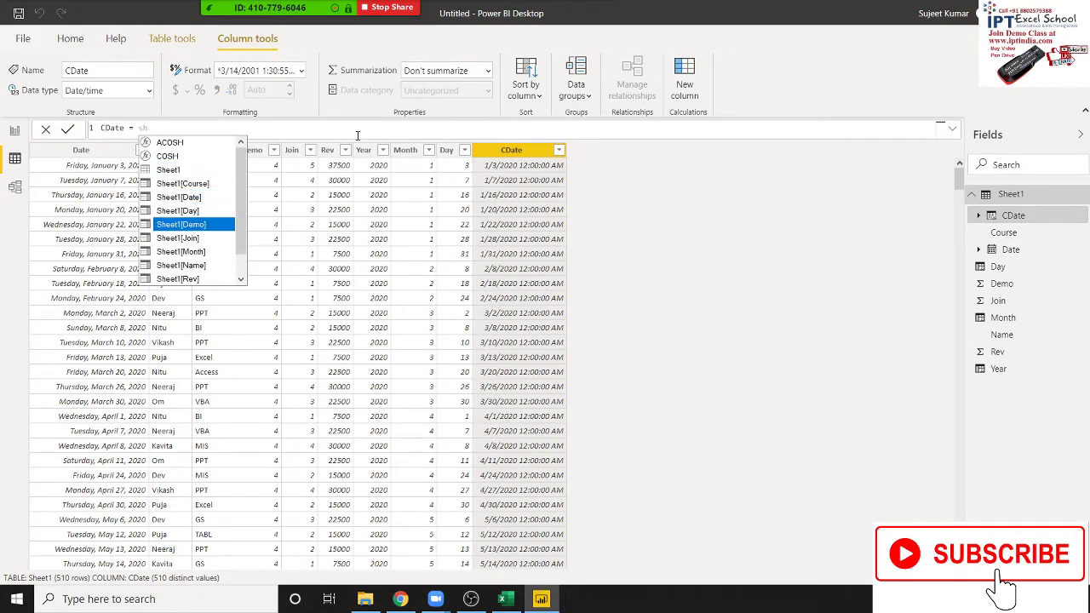
key(Up)
key(Up)
key(Tab)
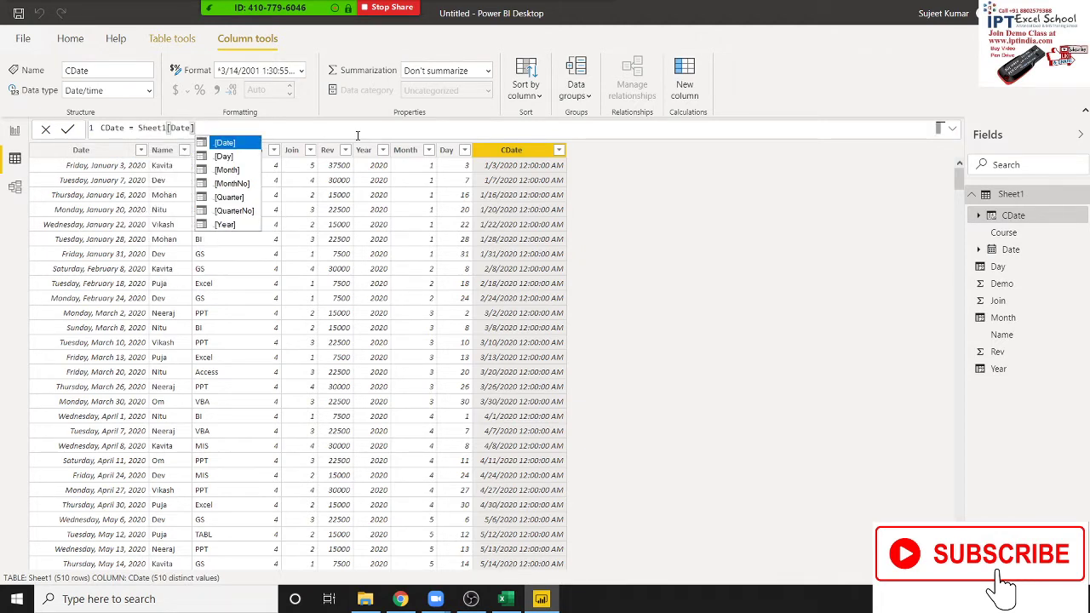
key(Escape)
text(+)
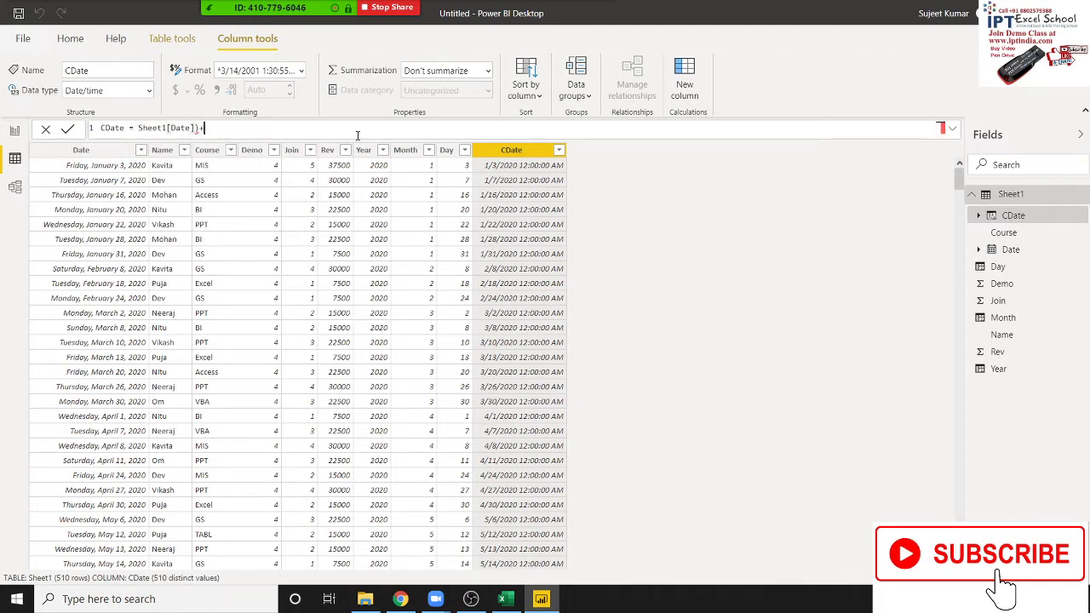
text(90)
text())
key(Return)
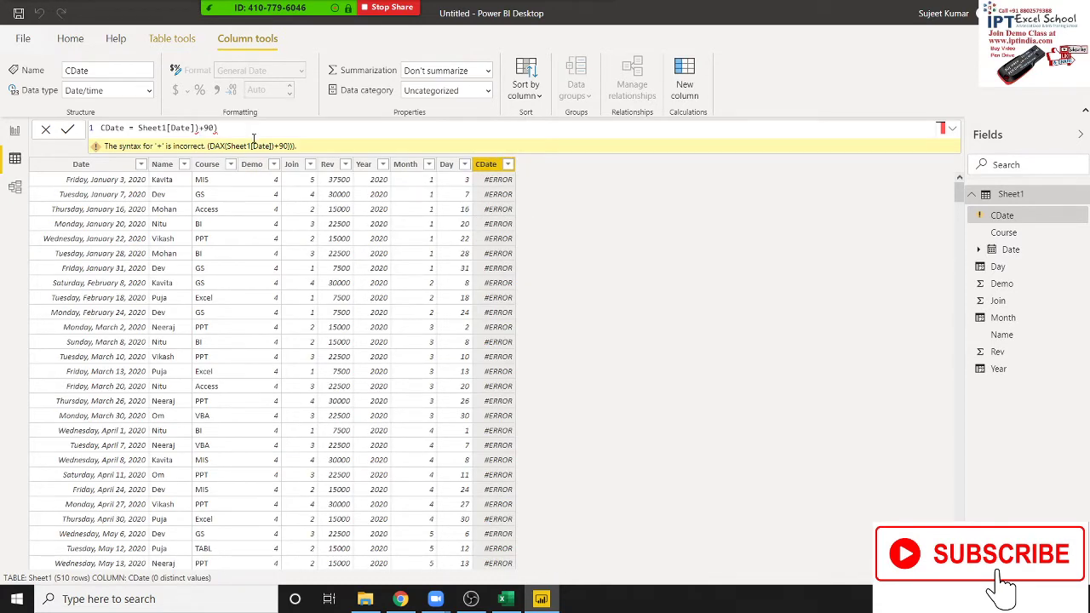
Correct the CDate formula to Sheet1[Date].[Date]+90, then select its expression for retyping
key(BackSpace)
key(Return)
click(199, 128)
text(.)
key(Tab)
click(300, 125)
key(Return)
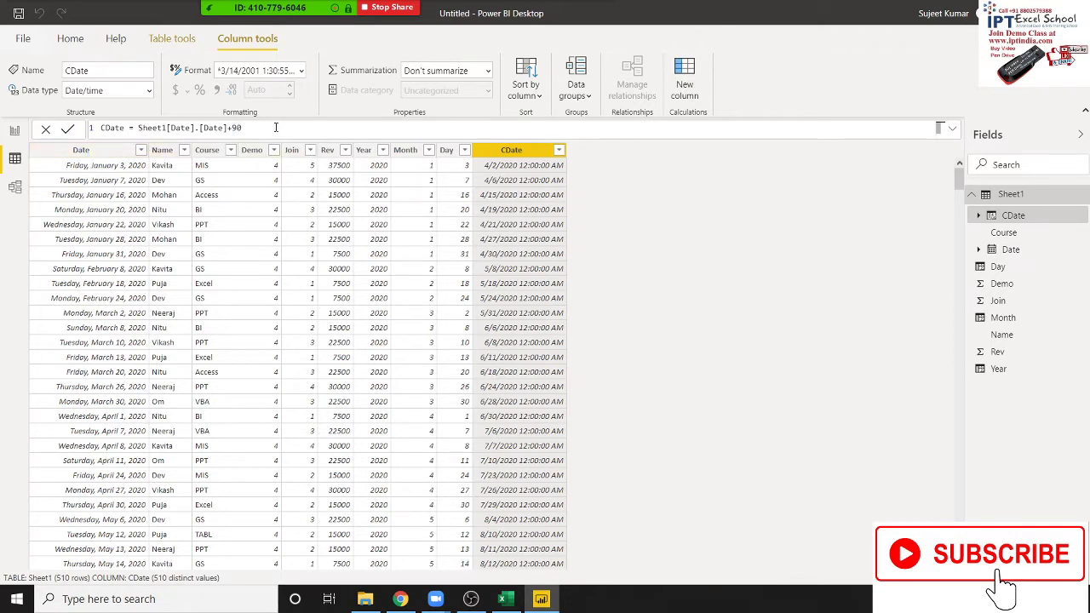
drag(273, 128, 143, 127)
Set CDate to EDATE(Sheet1[Date],3), shifting each date three months ahead
text(E)
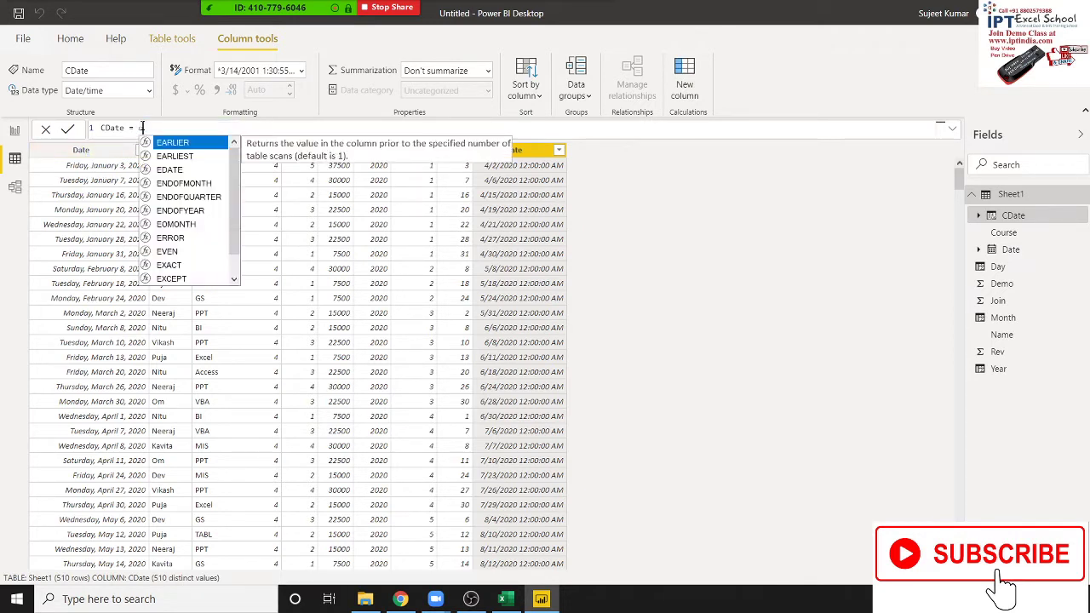
text(D)
key(Tab)
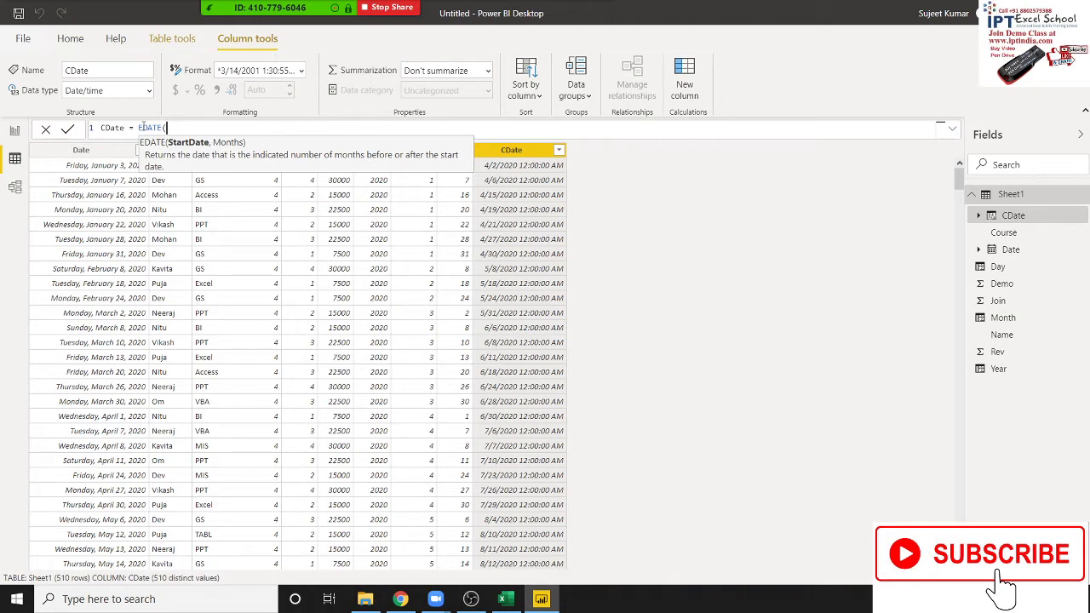
text(She)
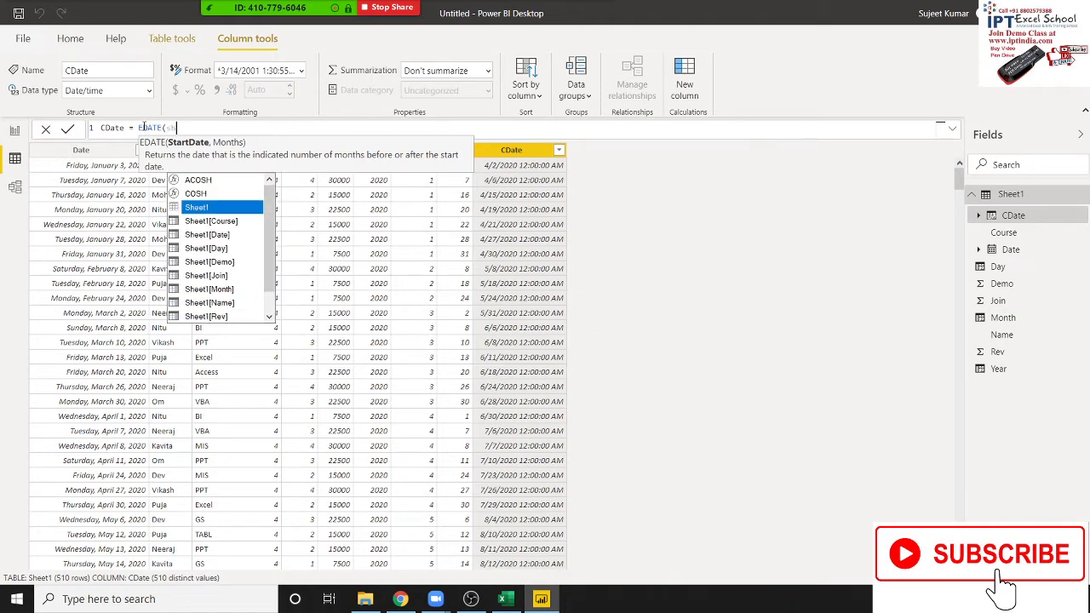
key(Down)
key(Down)
key(Tab)
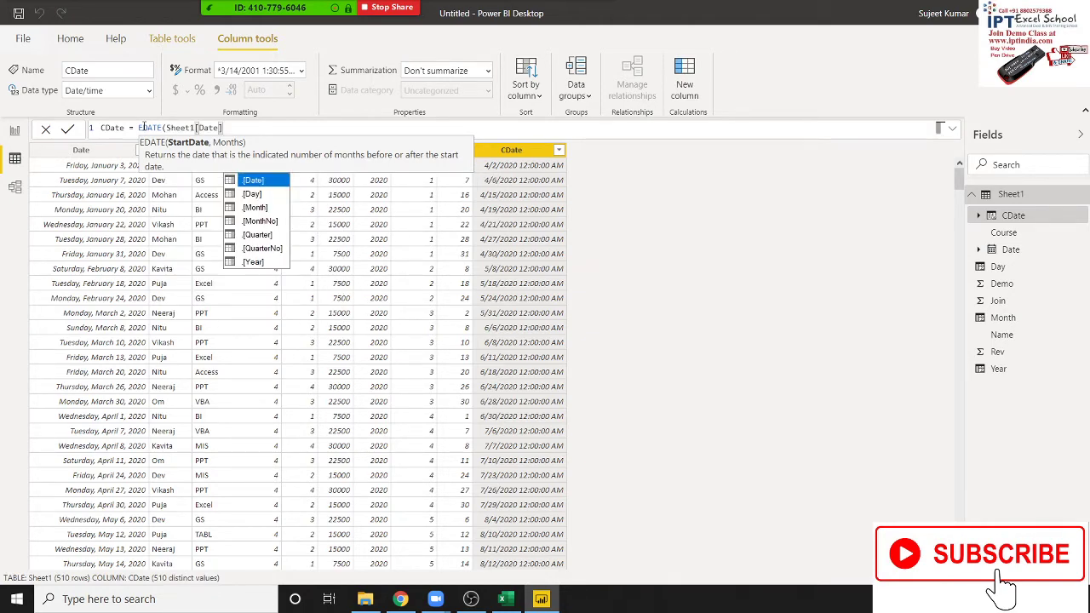
text(,)
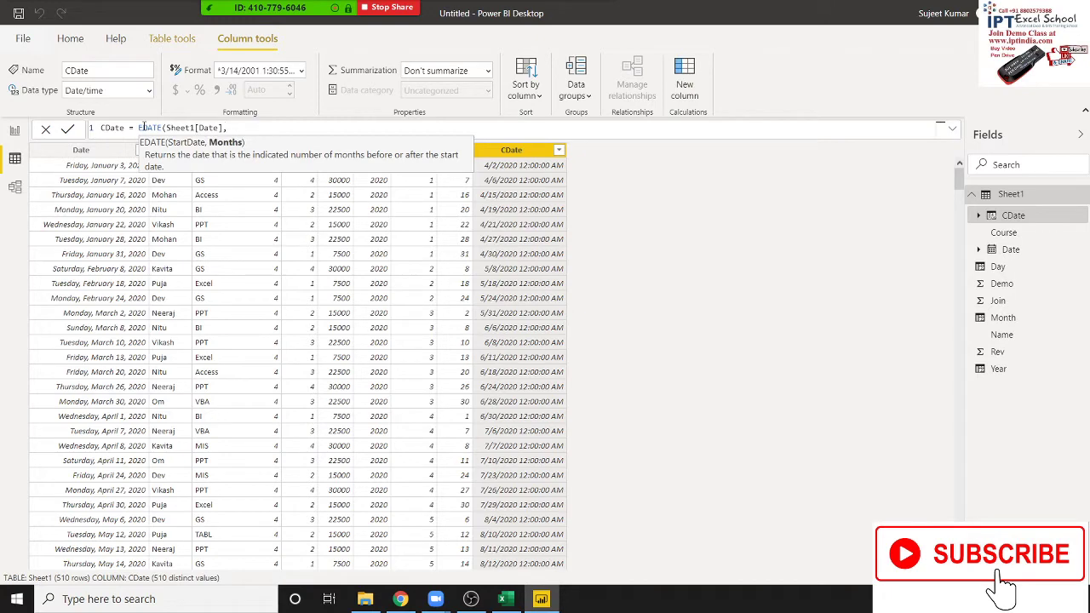
text(3))
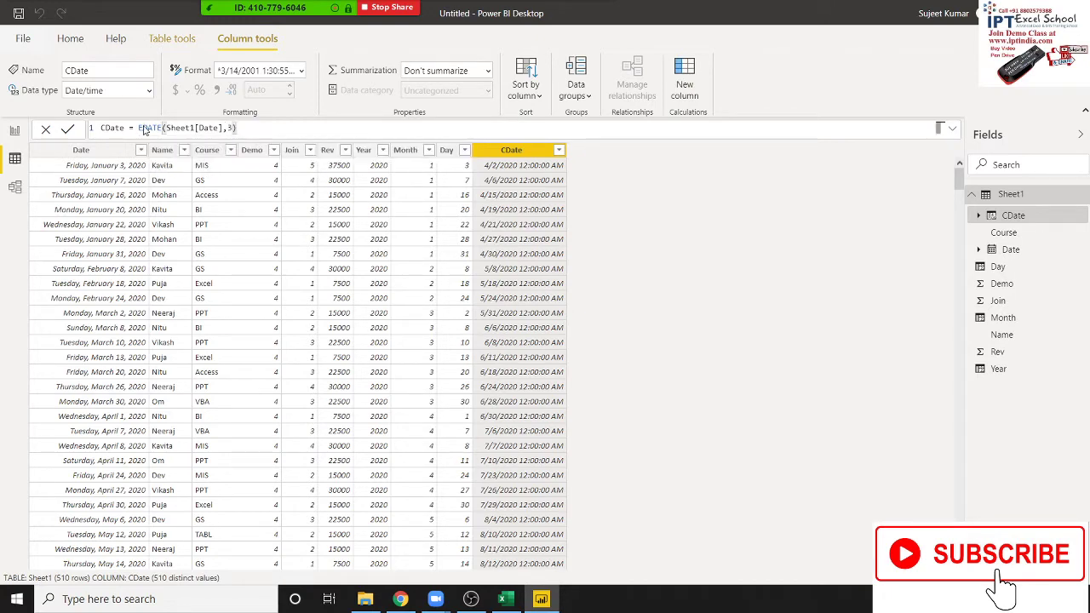
key(Return)
Test a backward shift with EDATE(Sheet1[Date],-3), then restore the +3 offset
click(229, 128)
text(-)
key(Return)
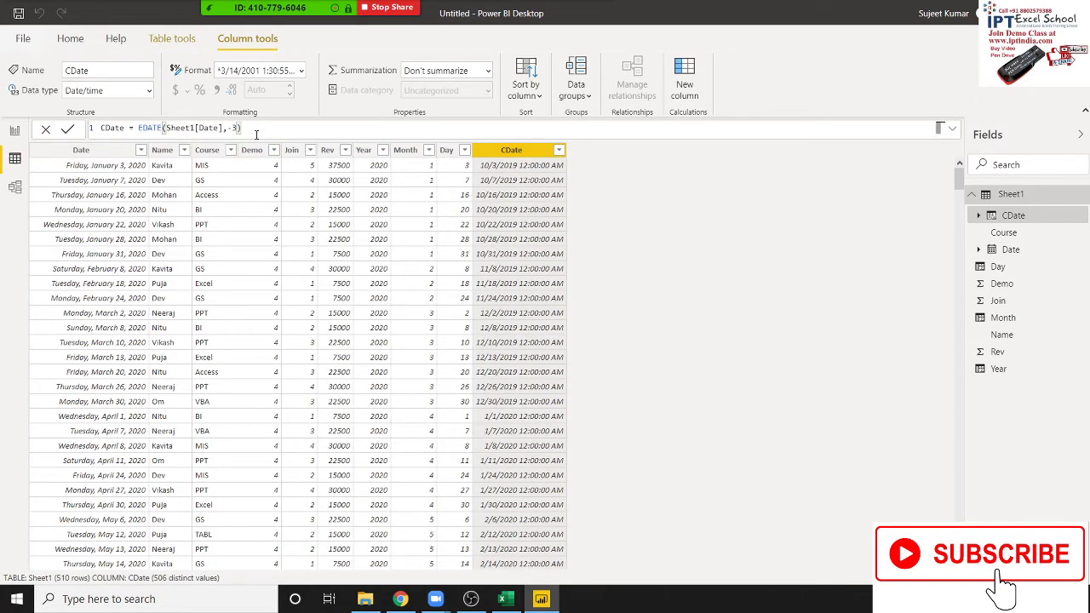
click(228, 130)
key(Delete)
key(Return)
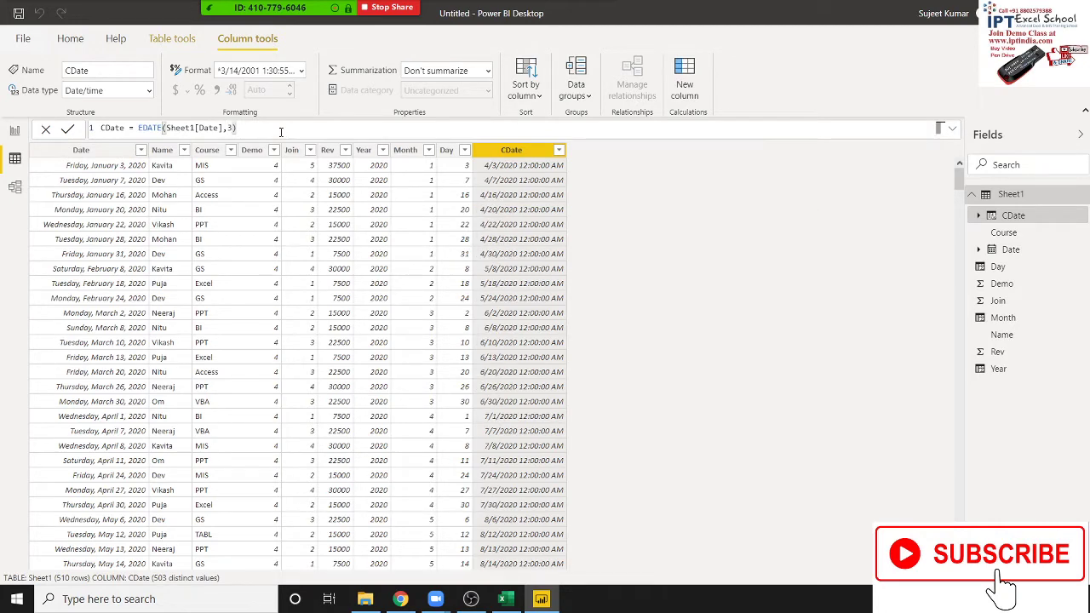
Experiment with other month counts such as 36 and 3*12 before reverting to 3
click(229, 128)
text(6)
key(BackSpace)
text(*)
text(12)
key(BackSpace)
key(BackSpace)
key(BackSpace)
Select the EDATE expression and start replacing it with a DATE function
drag(139, 128, 270, 126)
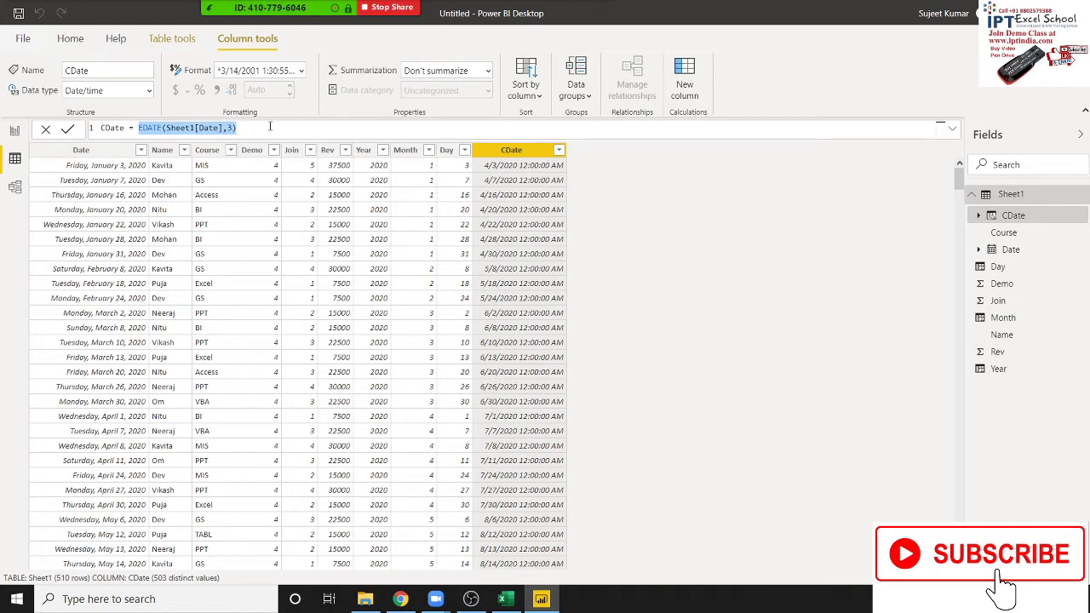
text(adte)
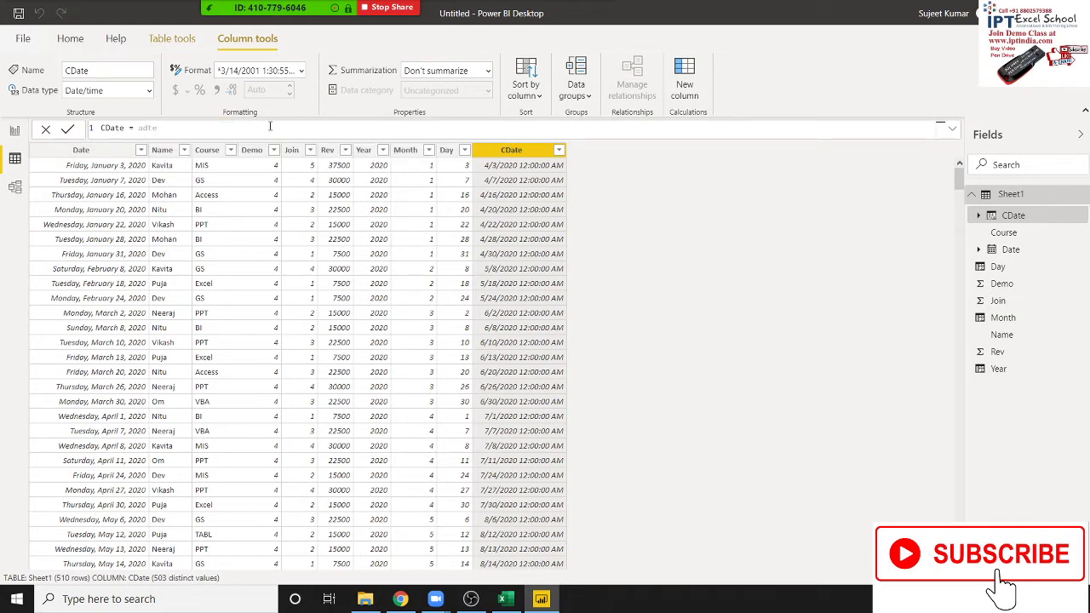
key(BackSpace)
key(BackSpace)
key(BackSpace)
key(BackSpace)
text(d)
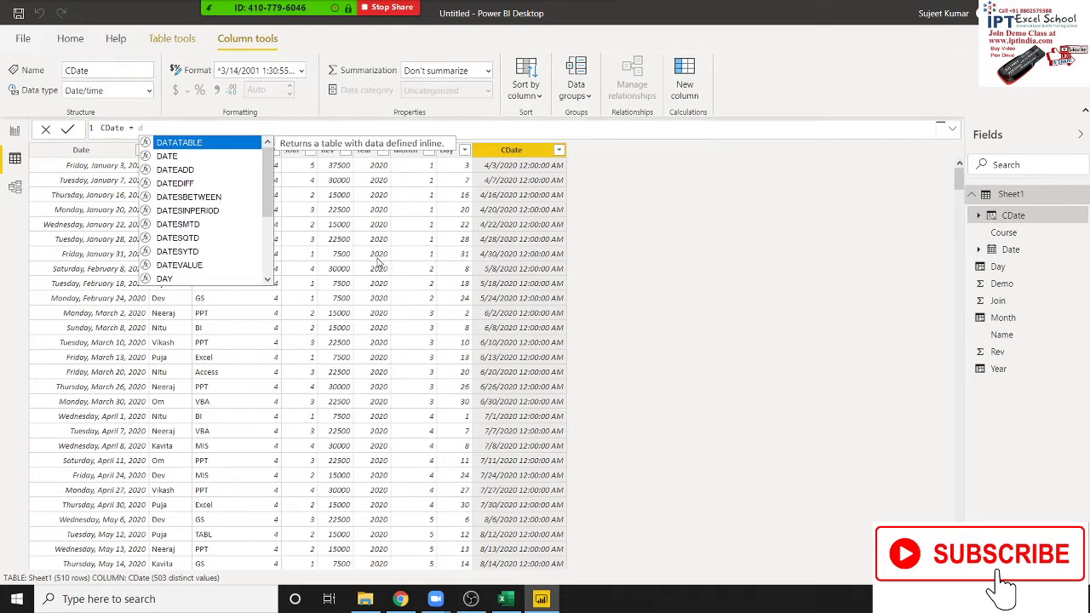
text(ate)
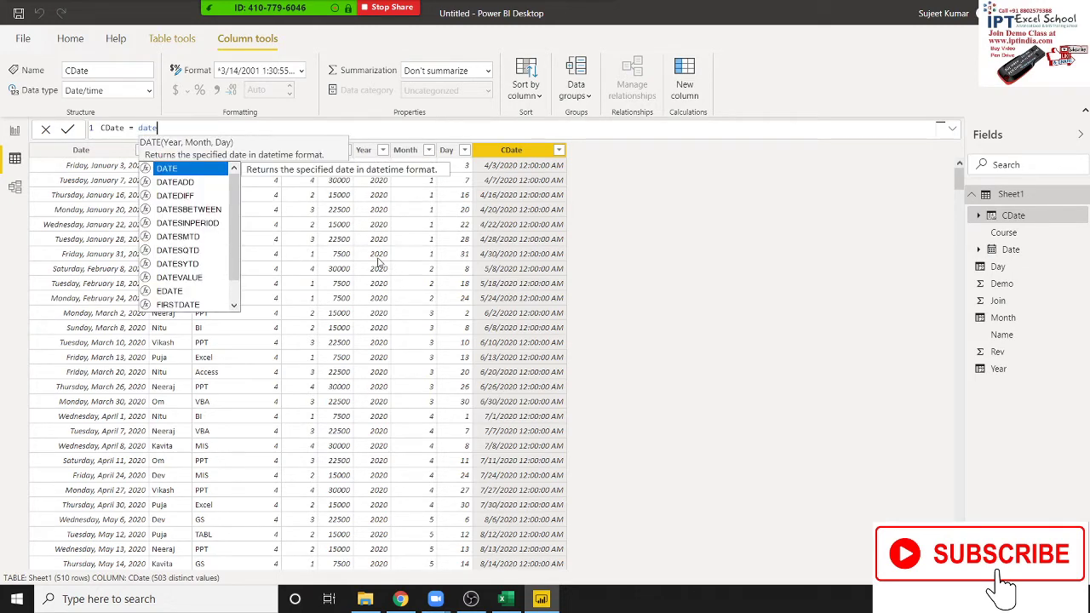
Insert DATE with YEAR(Sheet1[Date]) as its first argument
key(Tab)
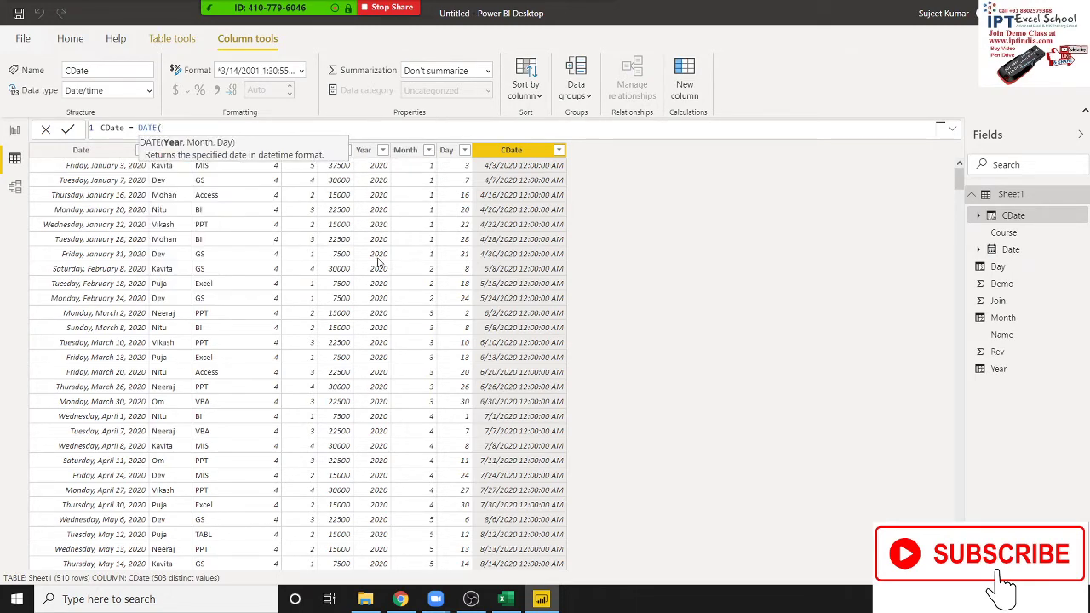
text(yea)
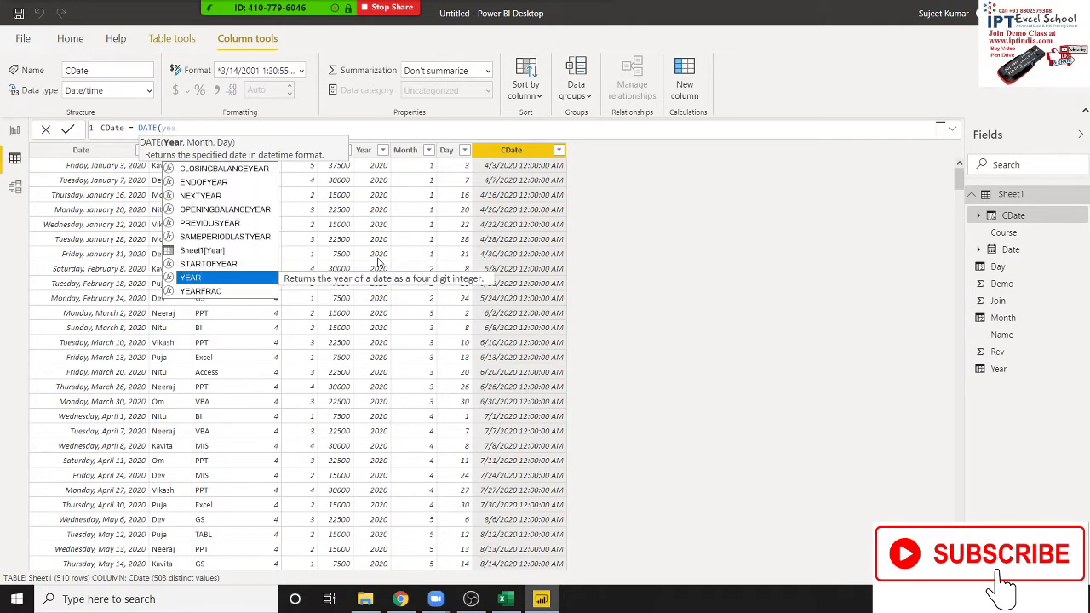
key(Tab)
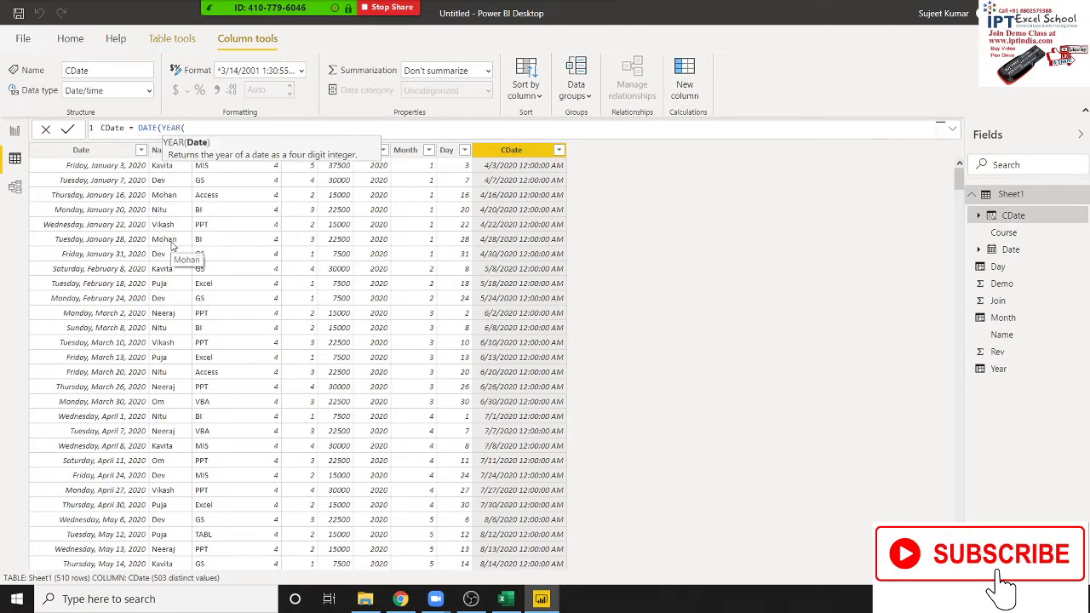
text(sh)
key(Down)
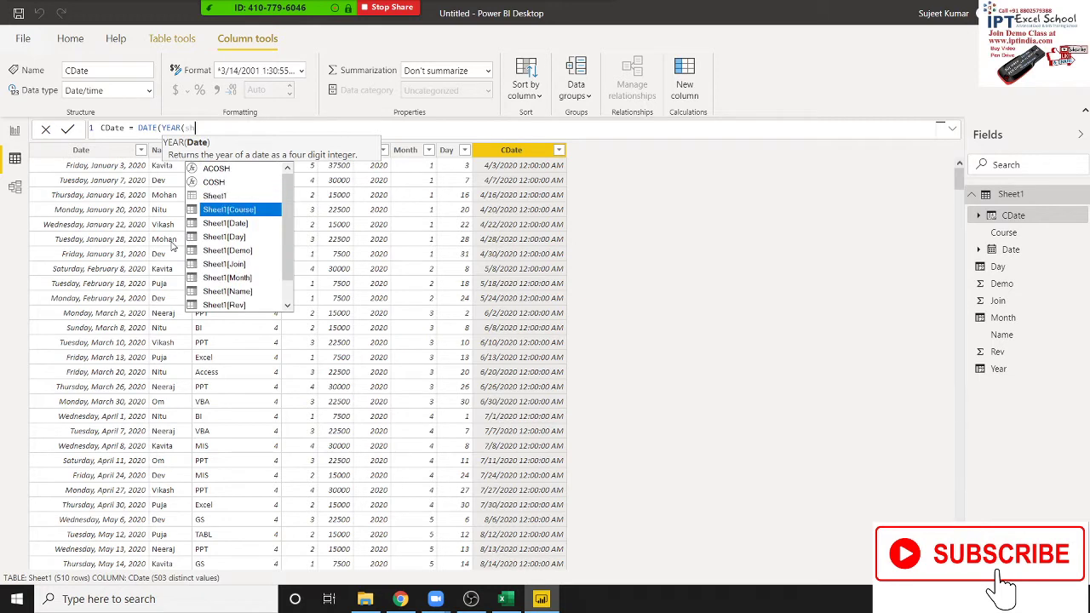
key(Down)
key(Up)
key(Up)
key(Down)
key(Down)
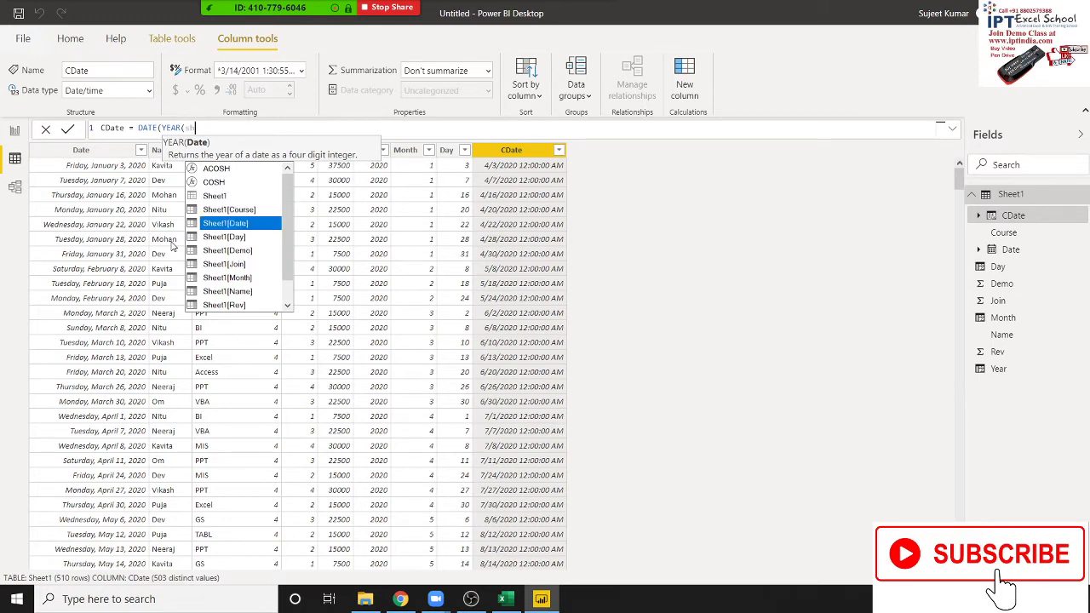
key(Tab)
Add MONTH(Sheet1[Date]) as DATE's second argument
text())
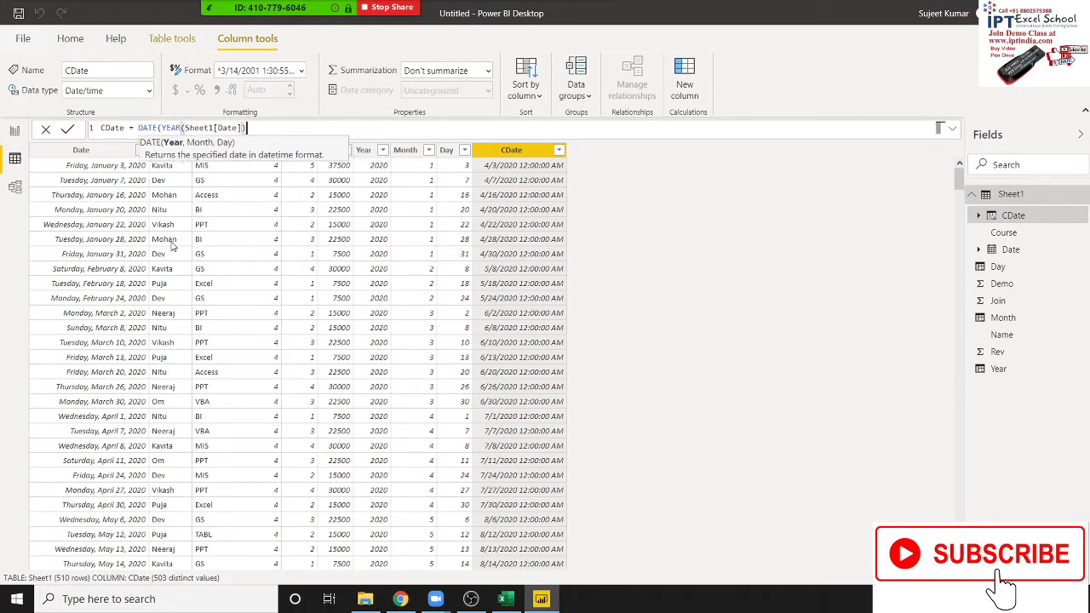
text(,mon)
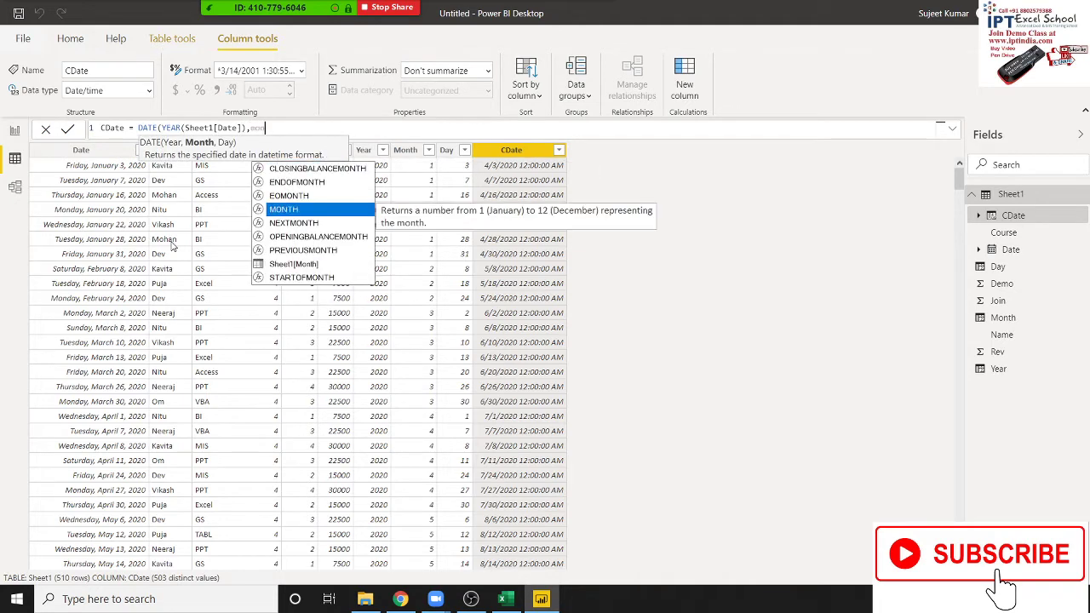
key(Tab)
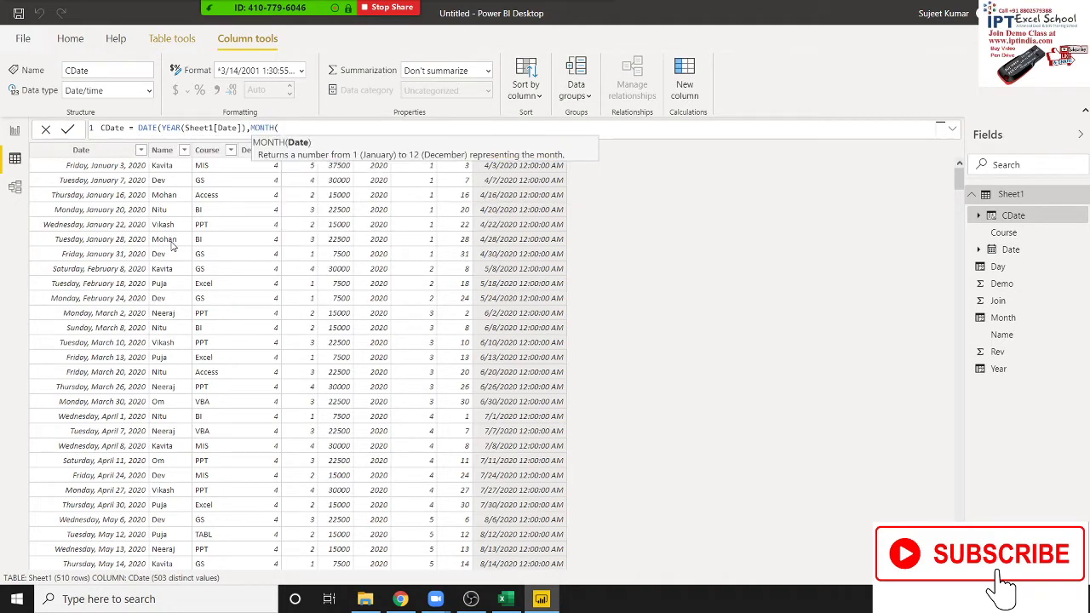
text(dat)
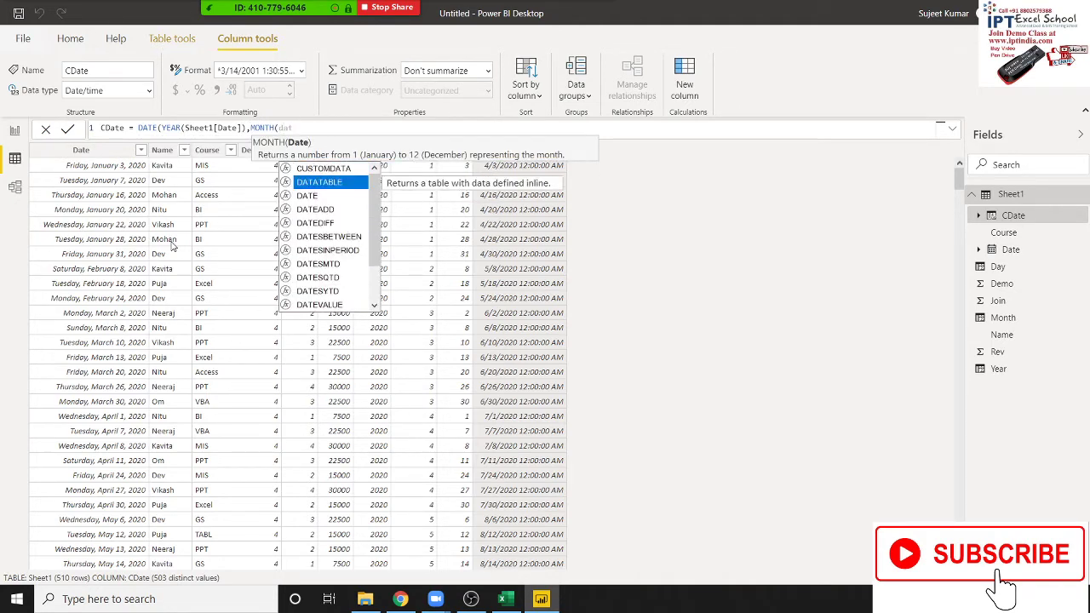
key(BackSpace)
key(BackSpace)
key(BackSpace)
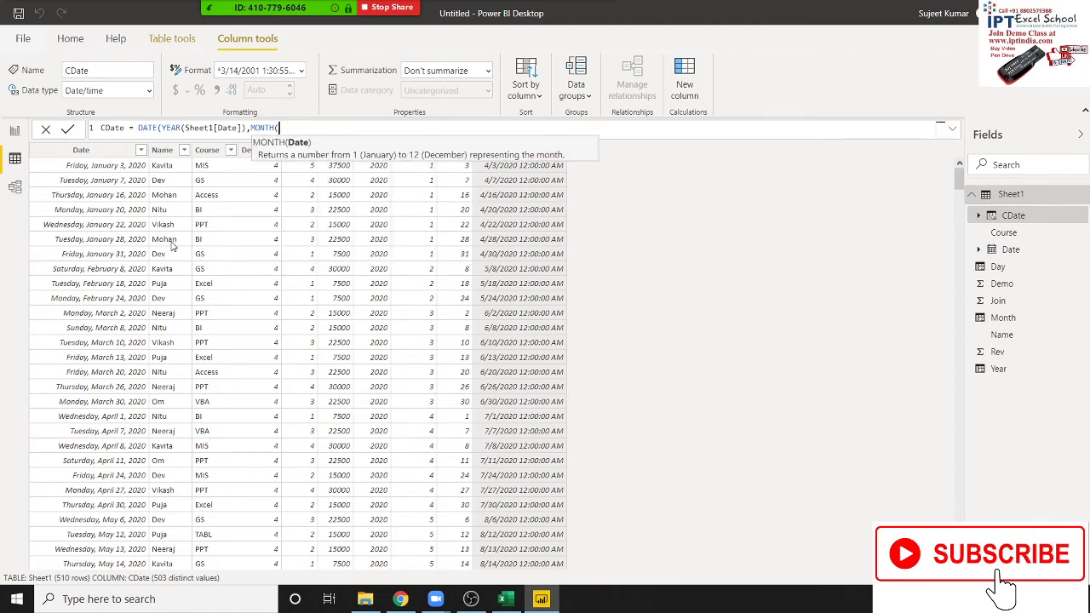
text(sh)
key(Down)
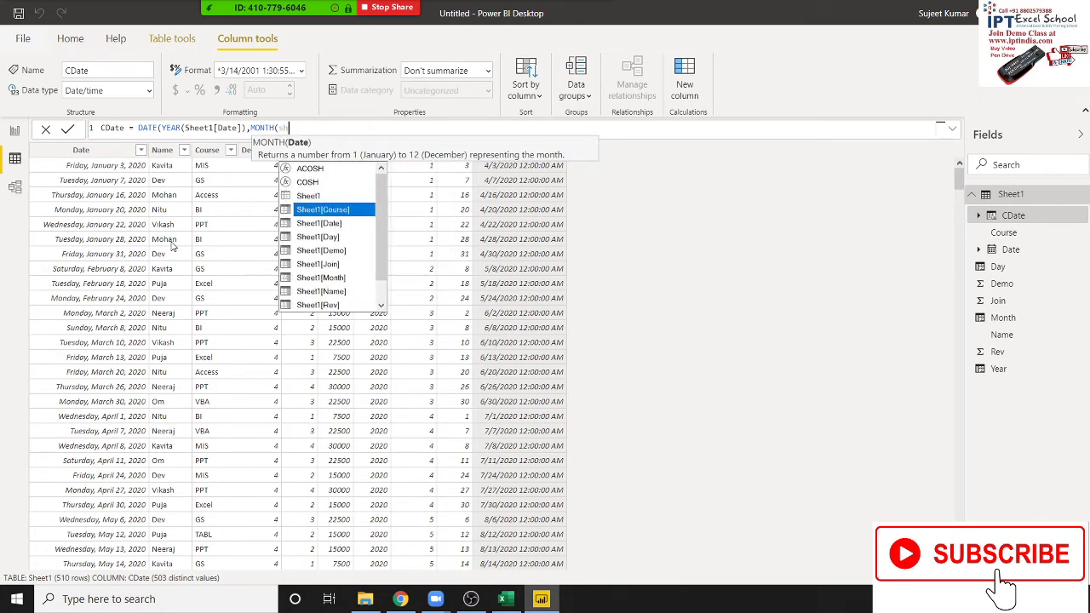
key(Down)
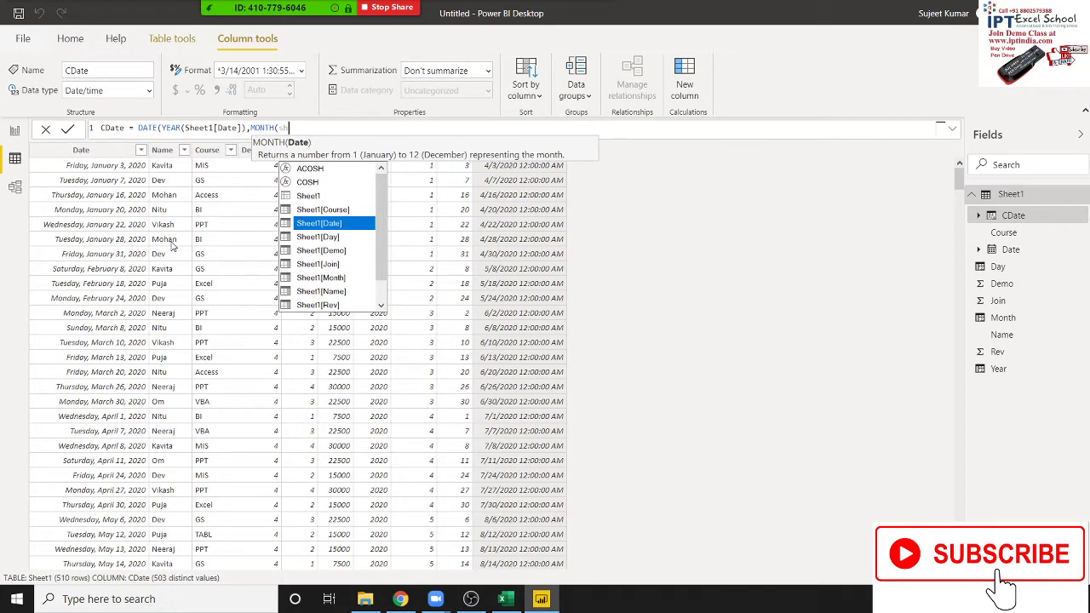
key(Tab)
Finish the formula with day(Sheet1[Day]) as the day argument
text())
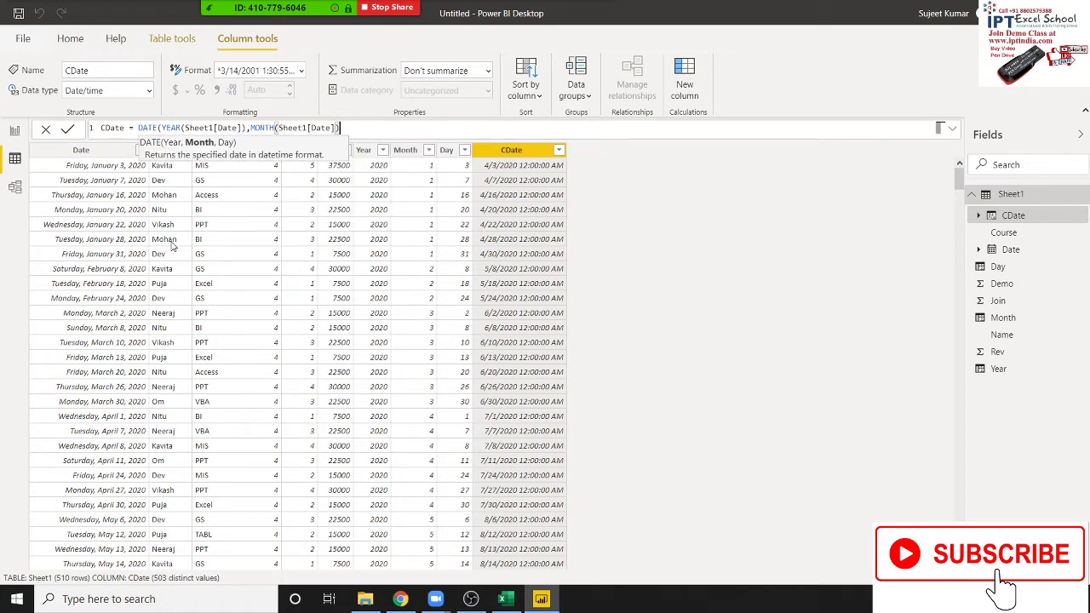
text(,day)
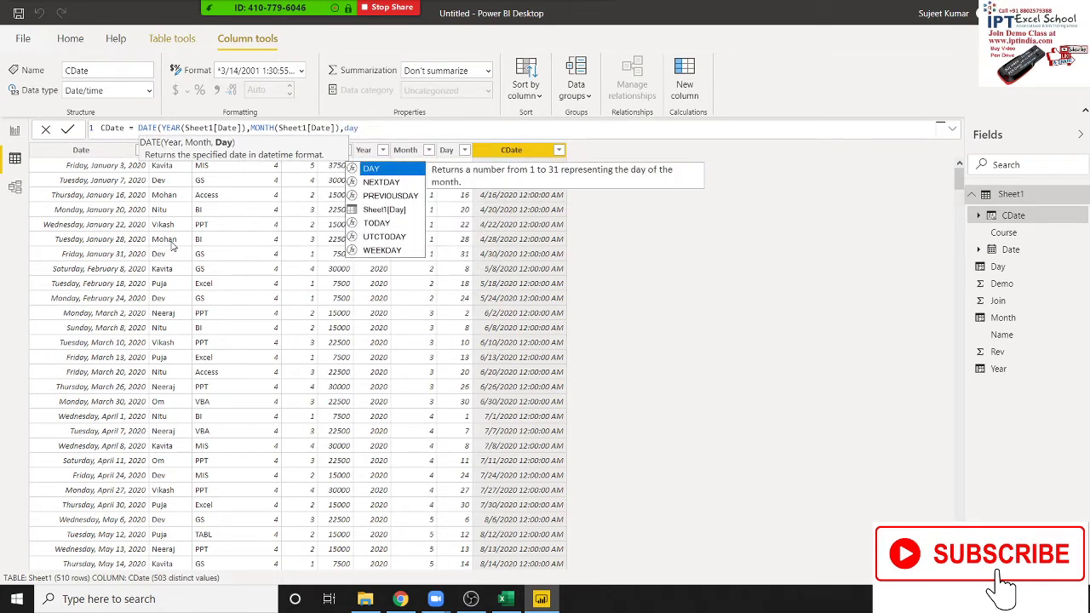
key(Down)
key(Down)
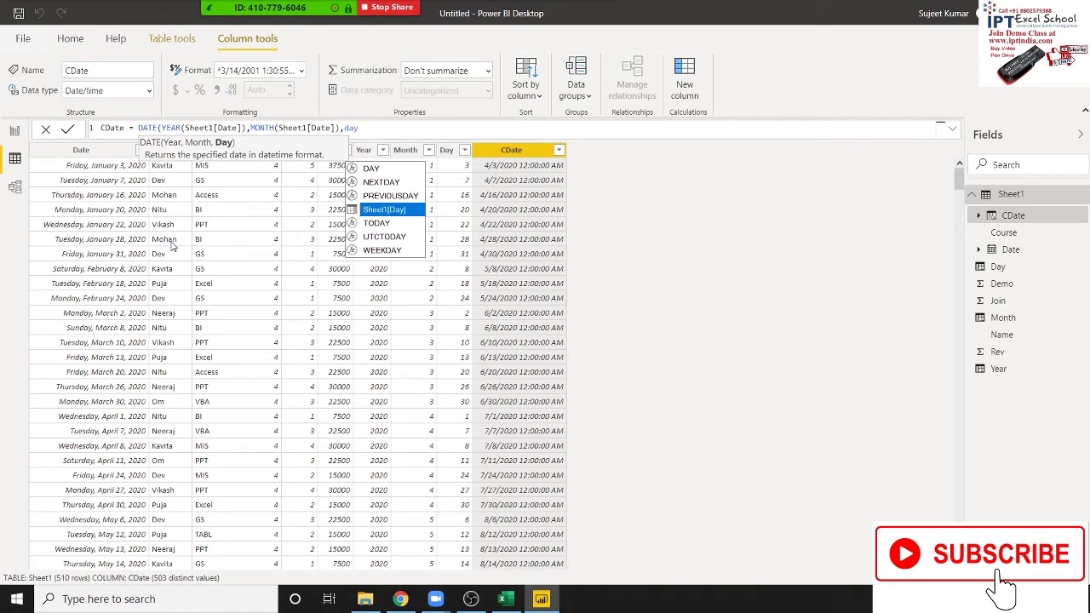
text(()
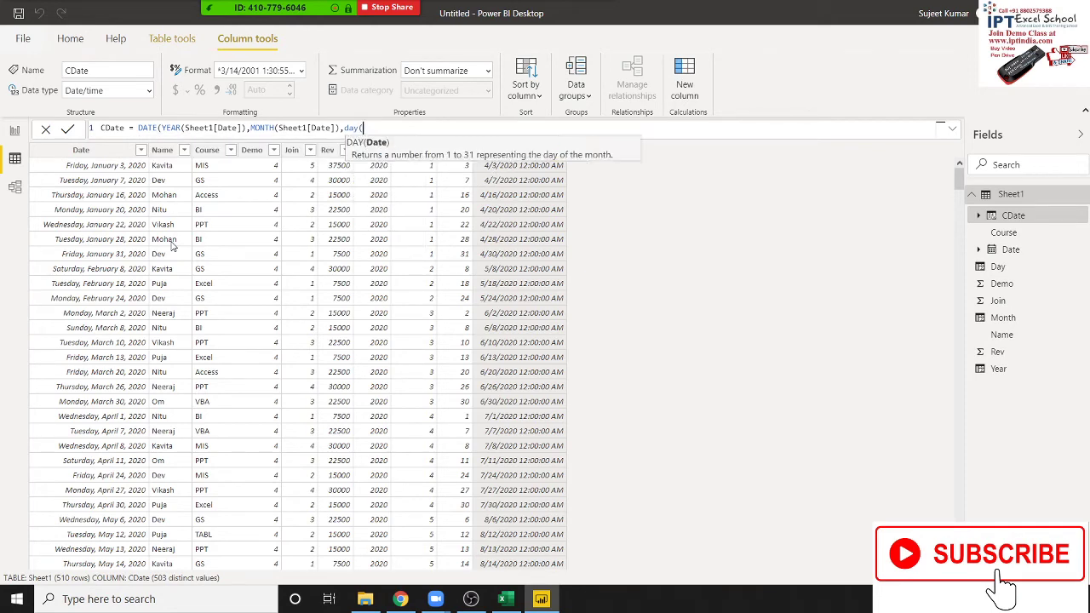
text(day)
key(Down)
key(Down)
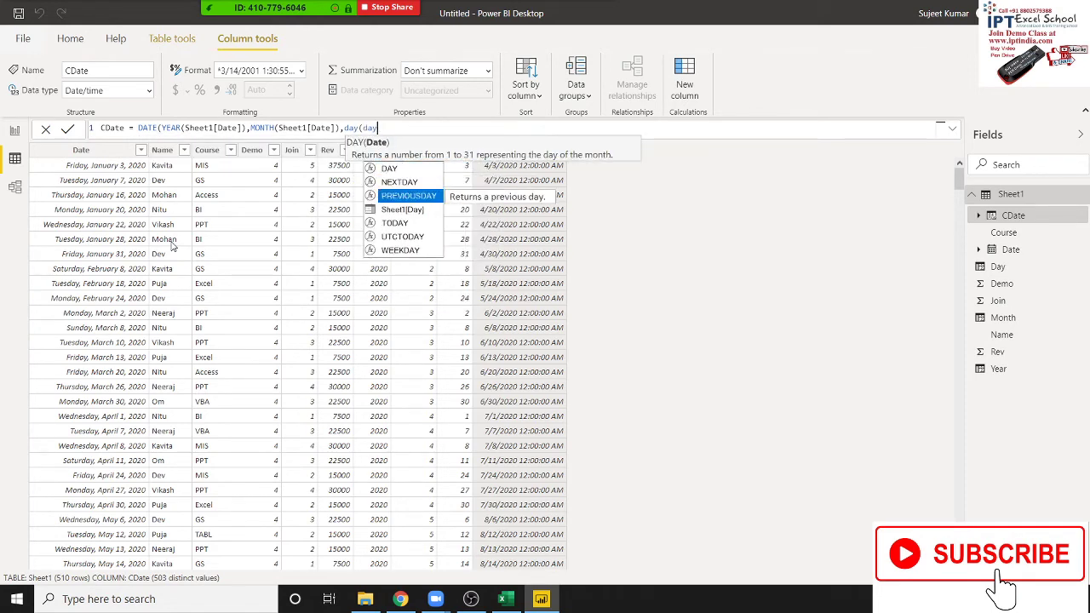
key(Tab)
text())
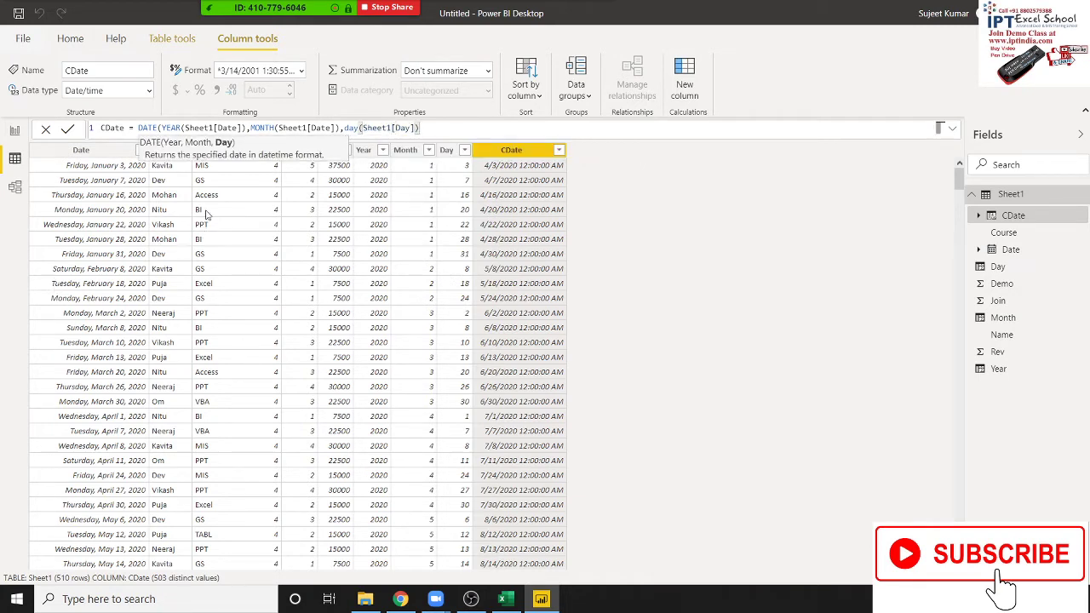
click(247, 128)
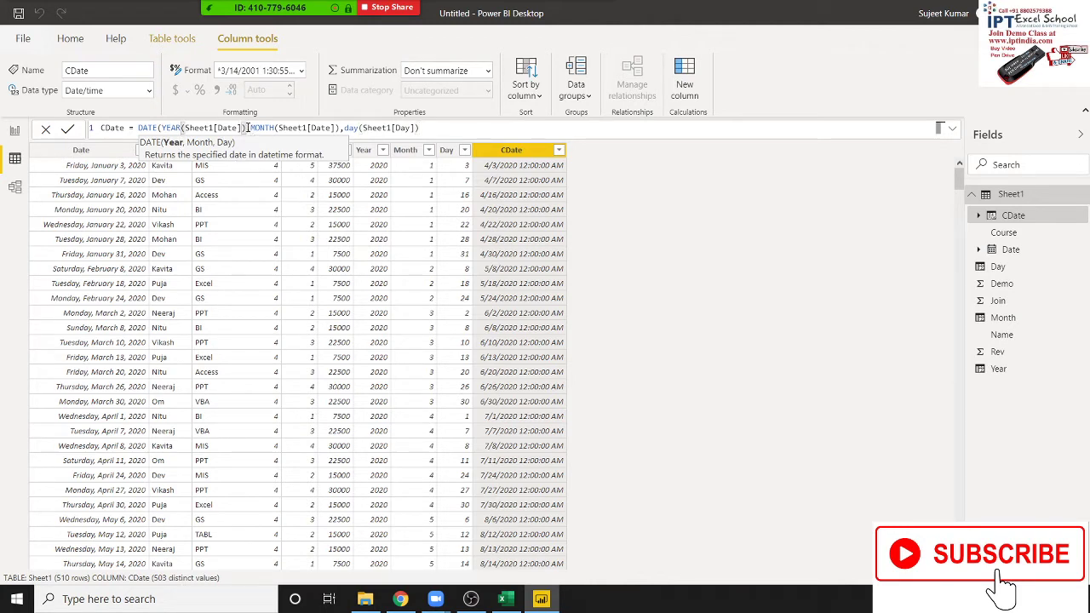
Add +2 to the year, +4 to the month and +22 to the day, commit, then add a new column
text(+2)
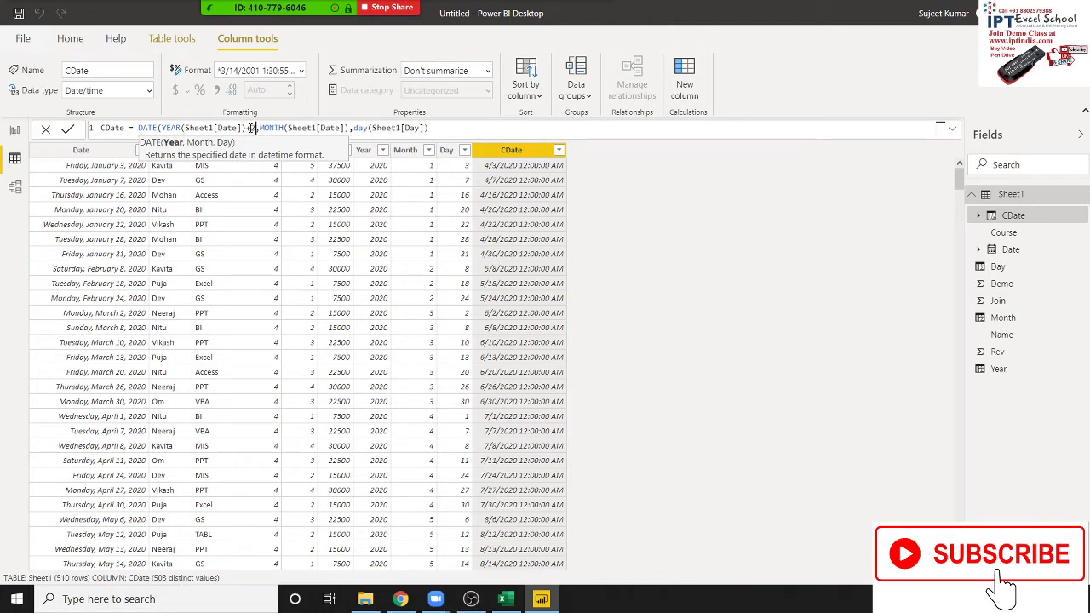
click(350, 128)
text(+4)
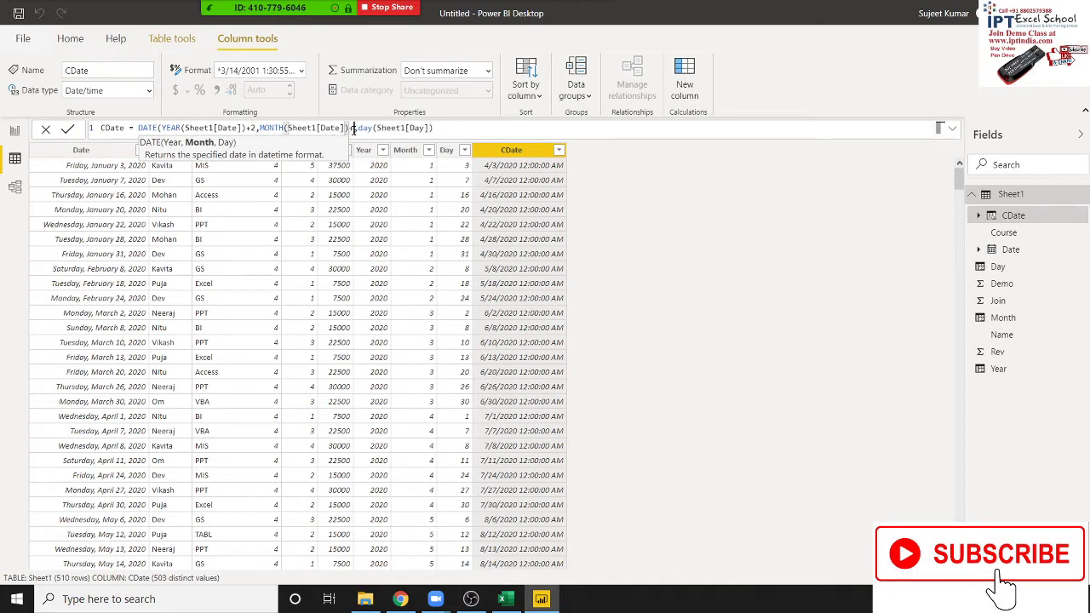
click(435, 127)
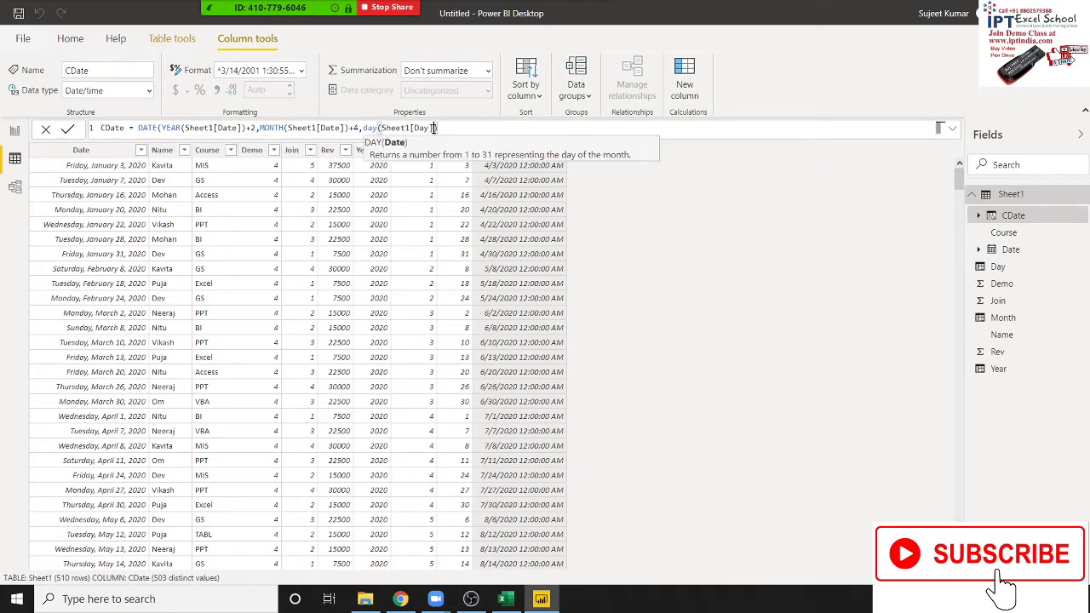
text(+22)
click(684, 196)
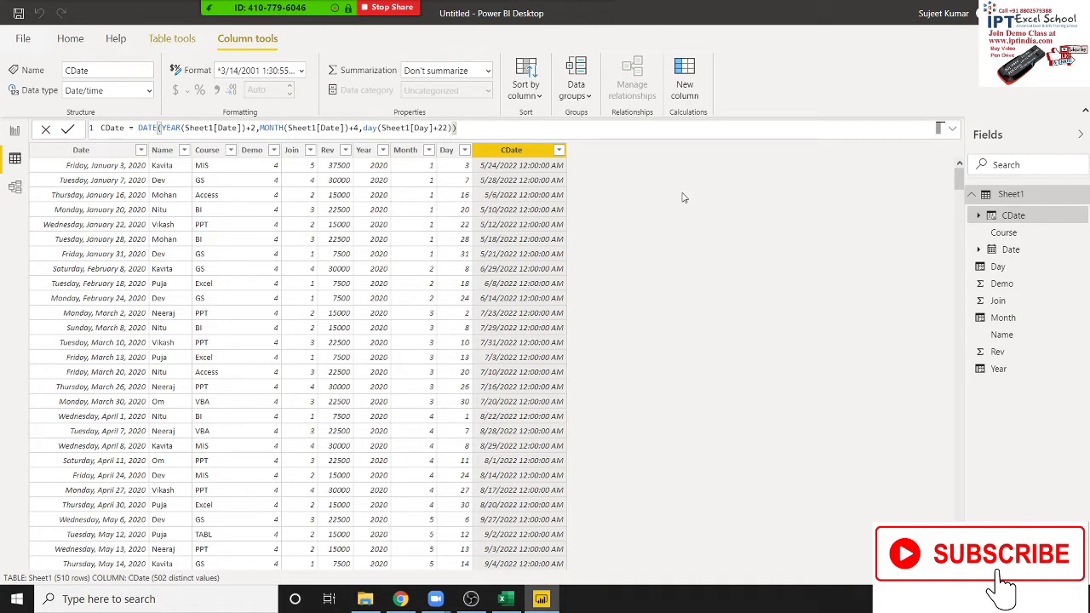
click(694, 99)
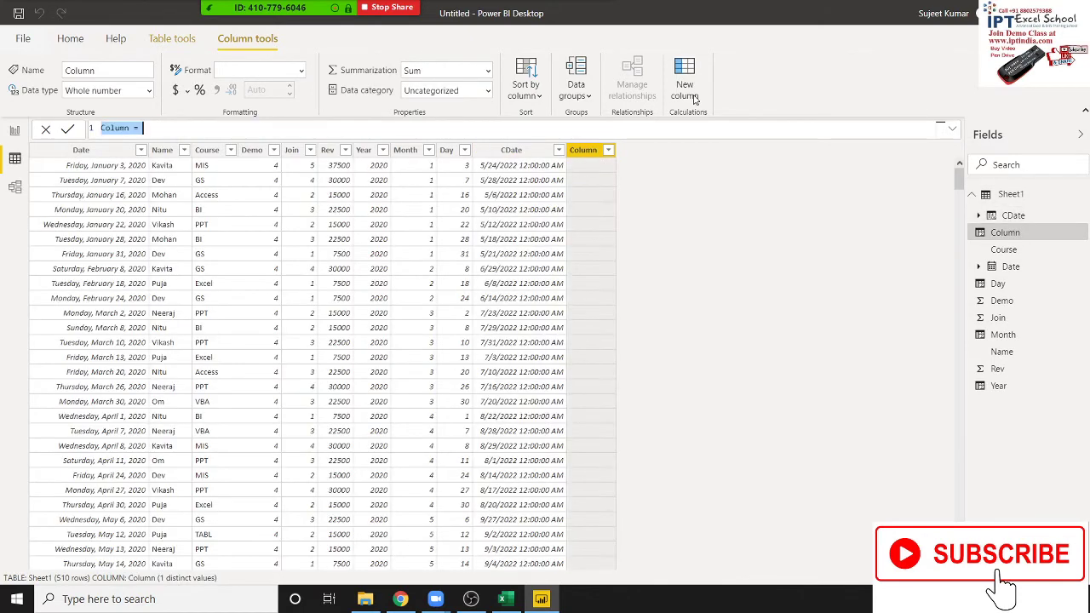
Name the new column dif with formula Sheet1[CDate]-Sheet1[Date].[Date] and select it
double_click(122, 128)
text(dif)
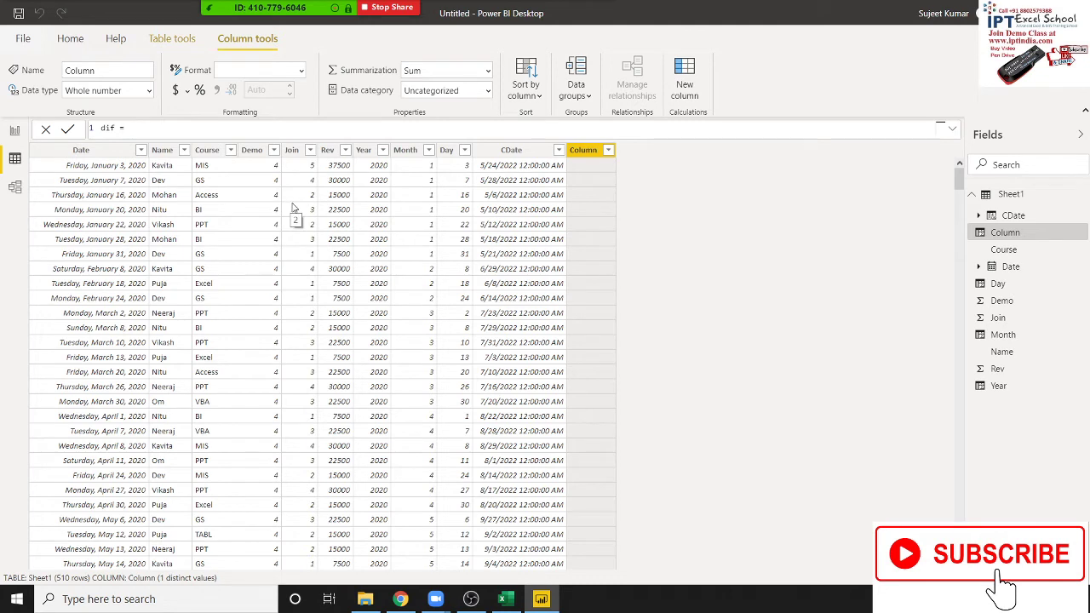
text(cd)
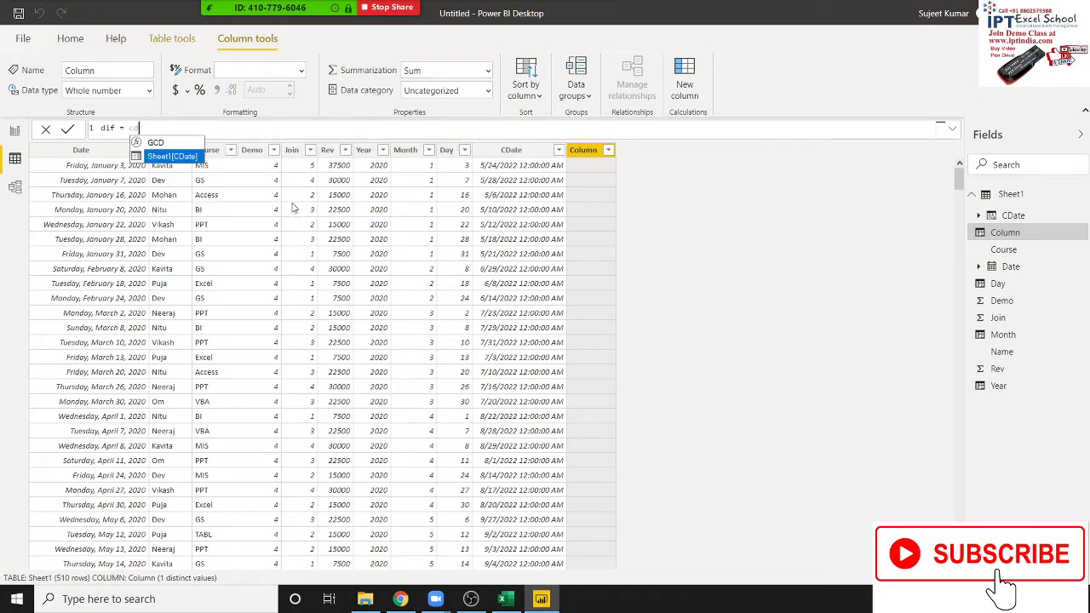
key(Tab)
text(-)
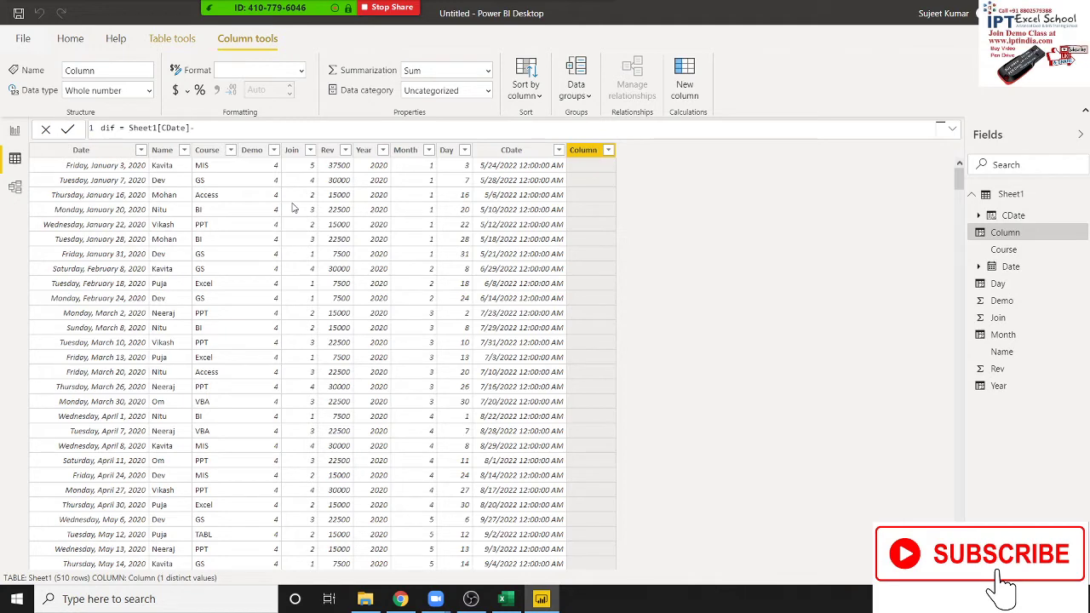
text(S)
key(Down)
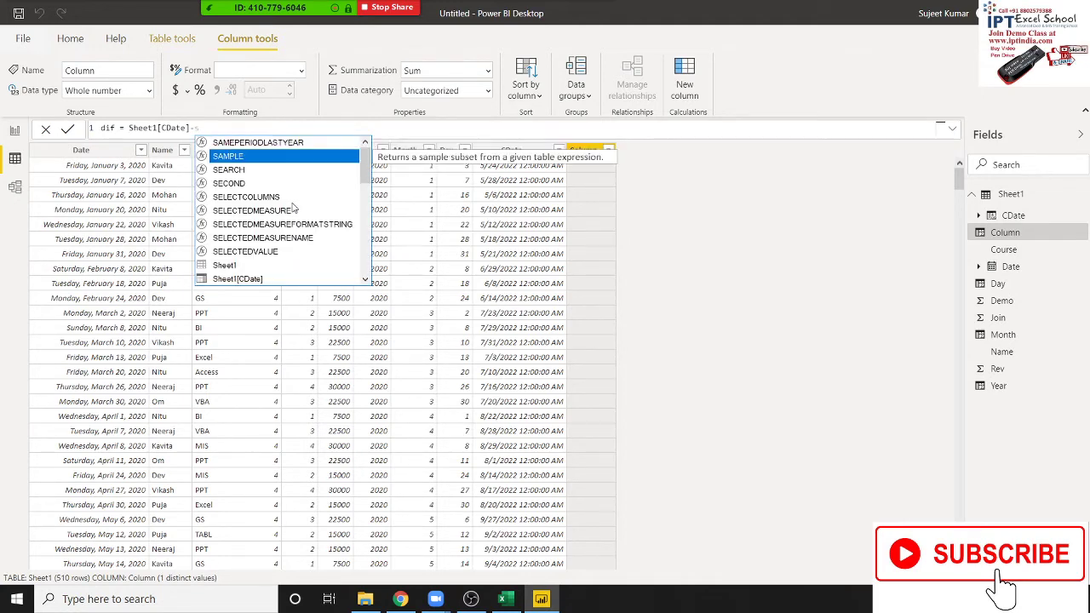
key(Down)
key(Down)
key(Down)
key(Down)
key(Down)
key(Down)
key(Down)
key(Down)
key(Down)
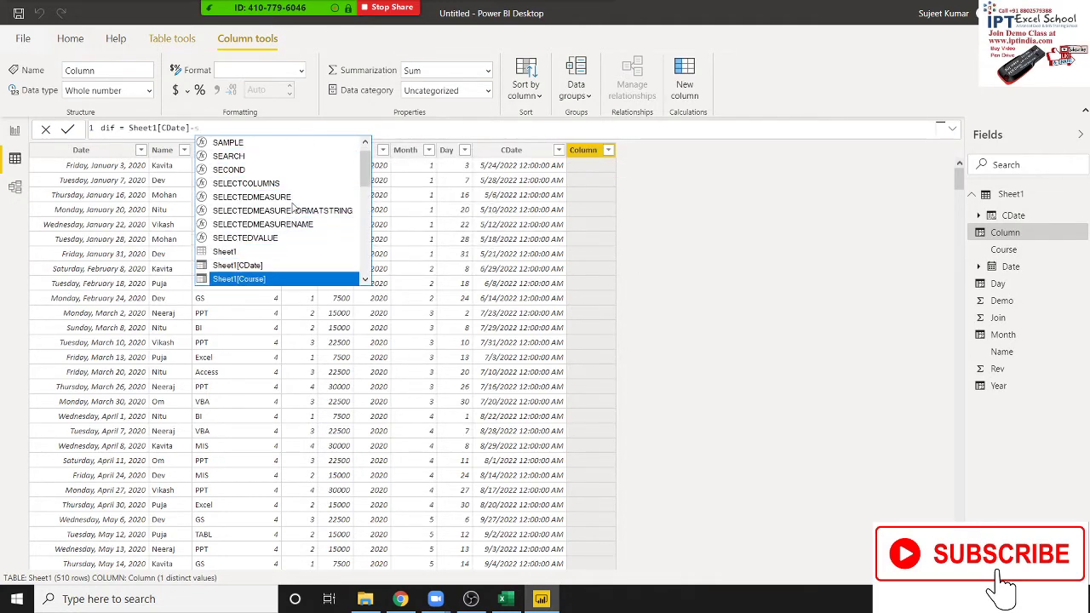
key(Down)
key(Tab)
text(.)
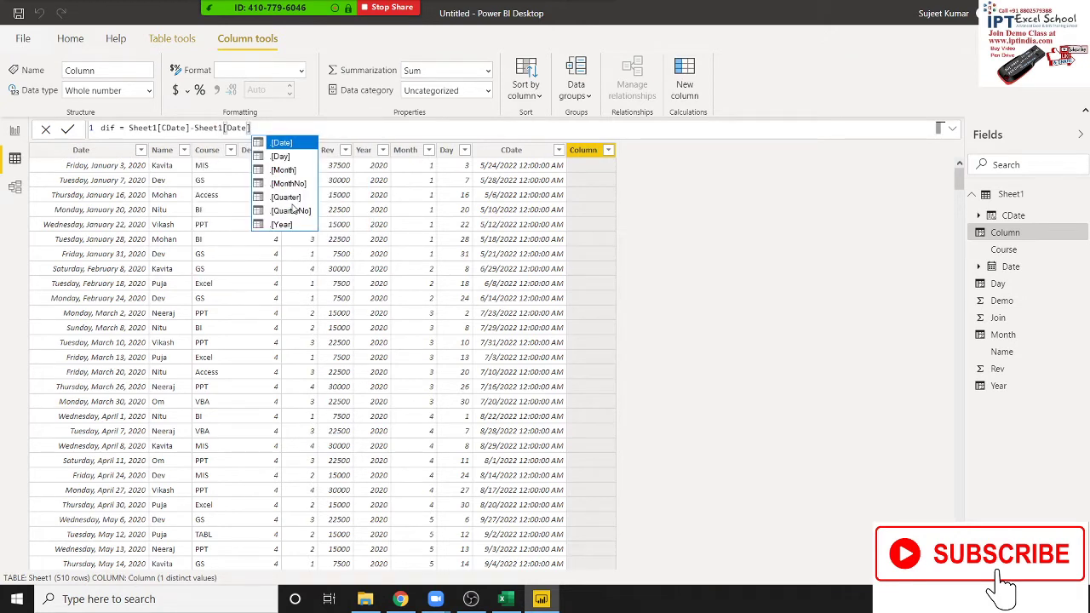
key(Tab)
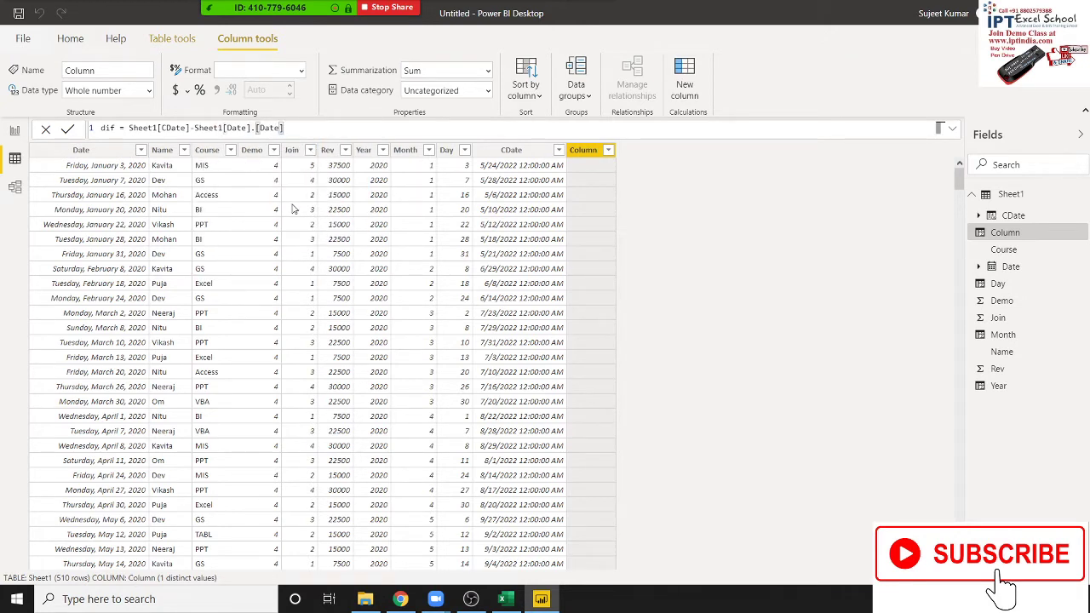
key(Return)
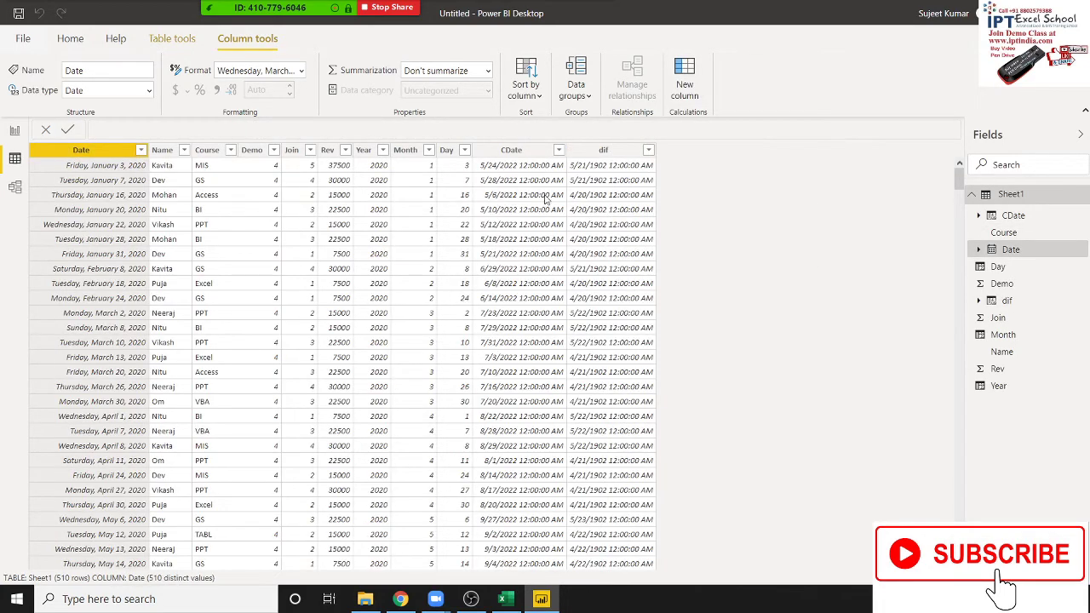
click(603, 150)
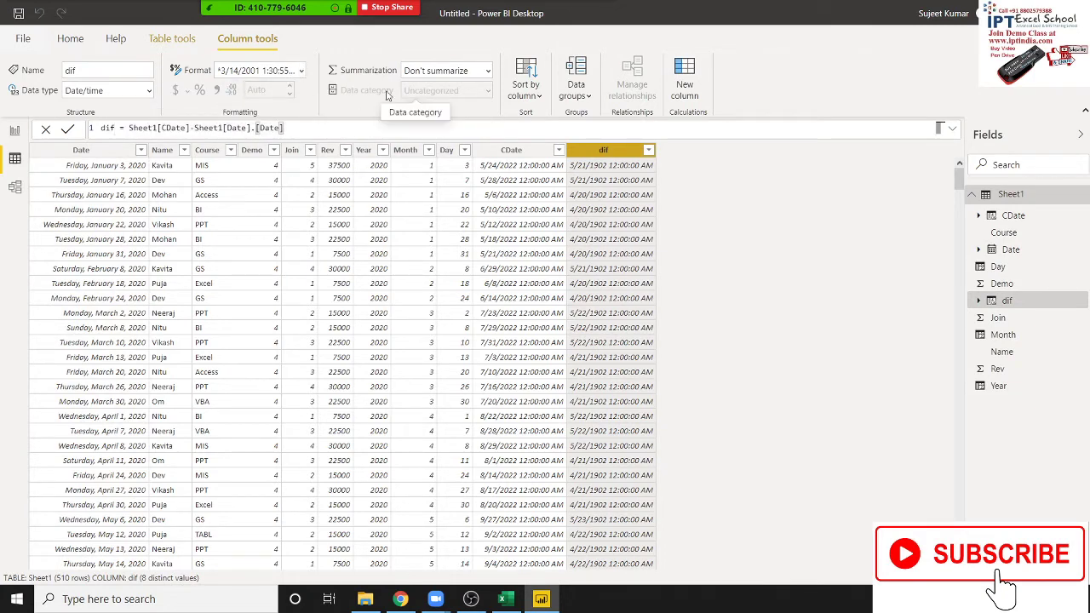
Change the dif column's data type to Whole number and confirm
click(150, 90)
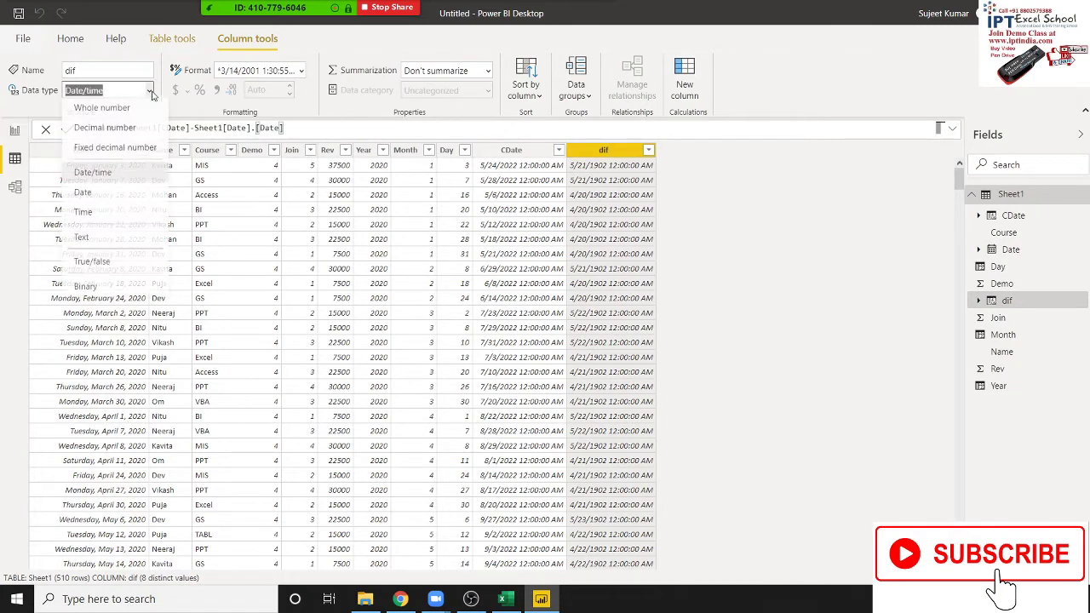
click(146, 109)
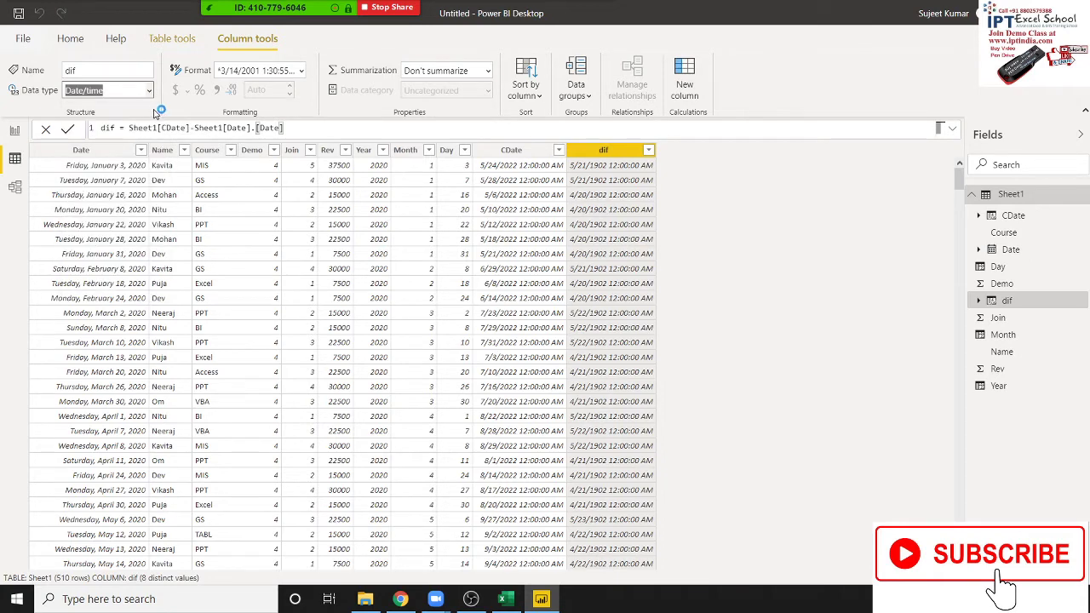
click(610, 347)
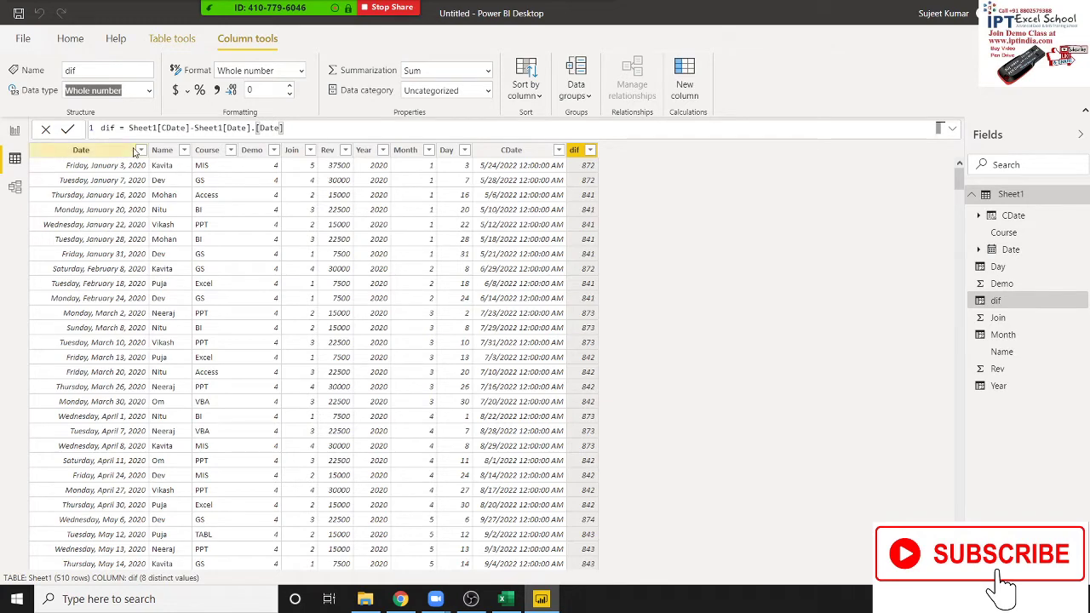
Start replacing the subtraction in the dif formula, then switch to the DAX date-functions docs
drag(129, 128, 284, 128)
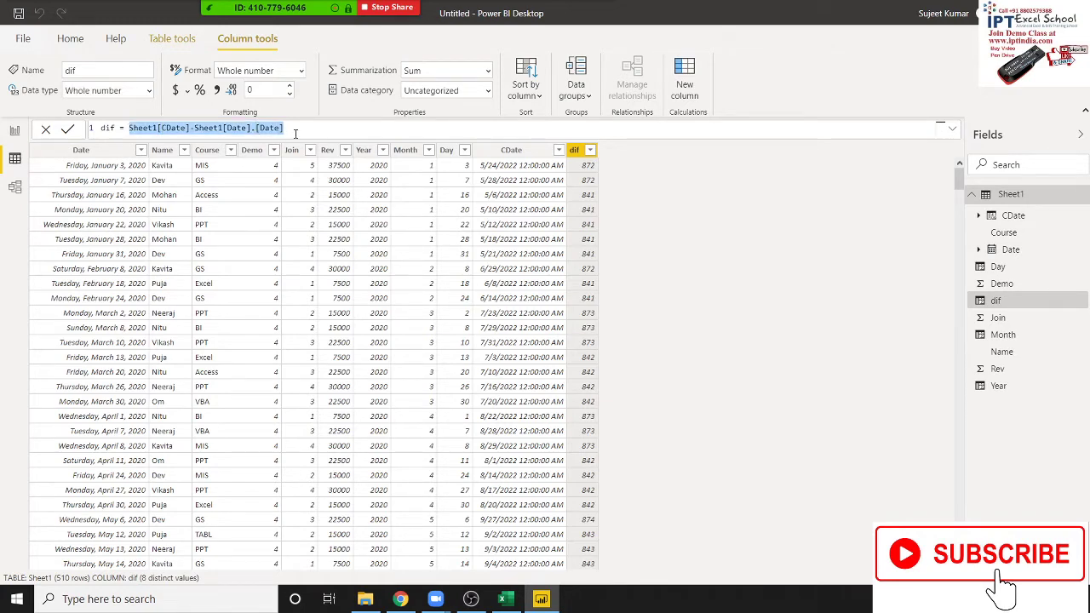
text(net)
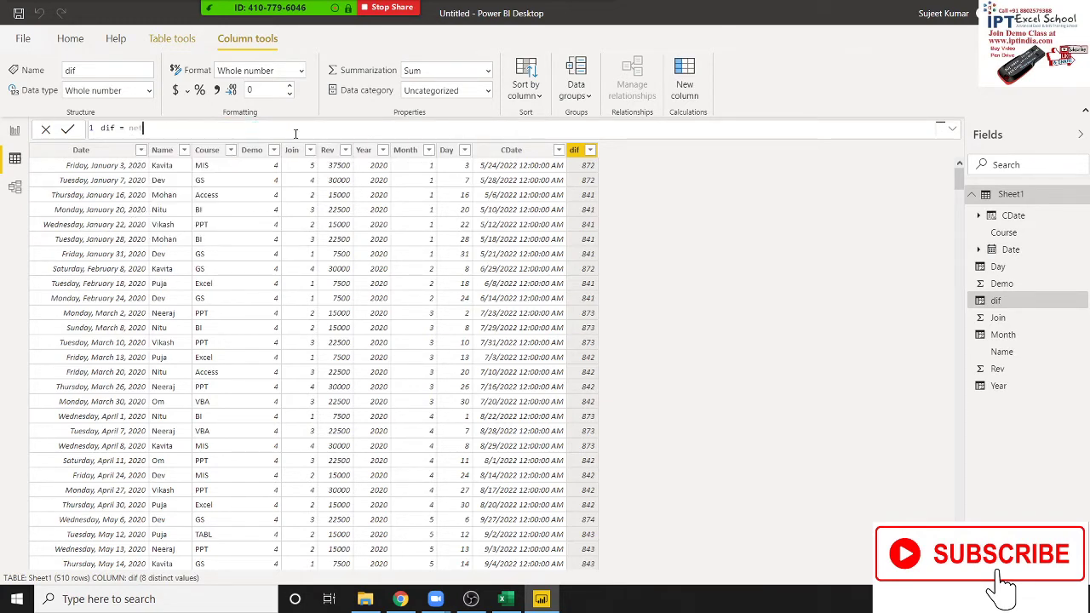
key(BackSpace)
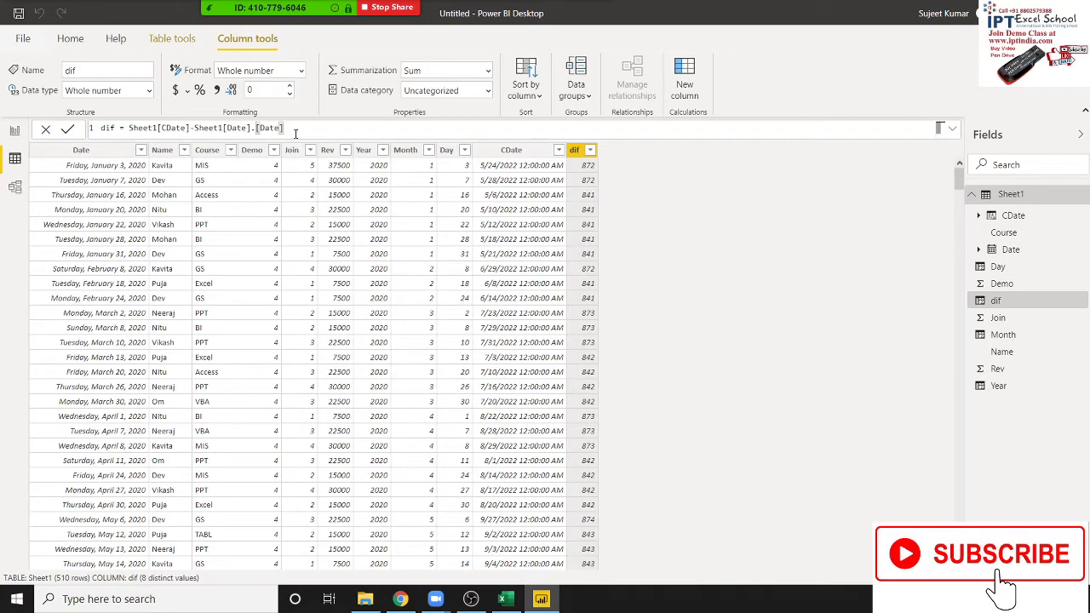
key(alt+Tab)
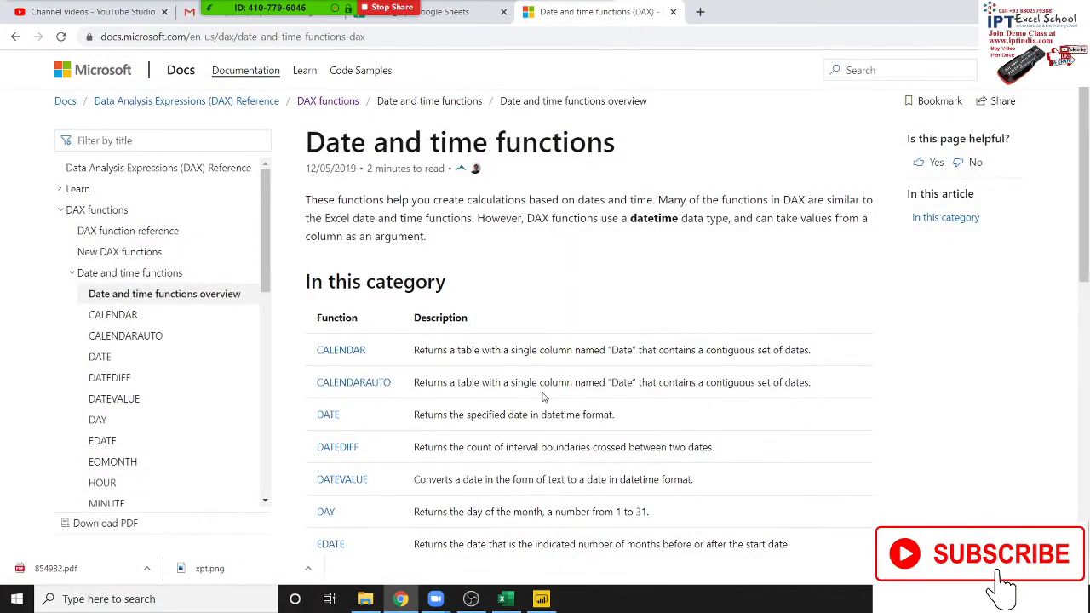
Browse the DAX date and time functions list, including DATEDIFF, and return to Power BI
scroll(539, 393, down, 2)
scroll(524, 393, down, 3)
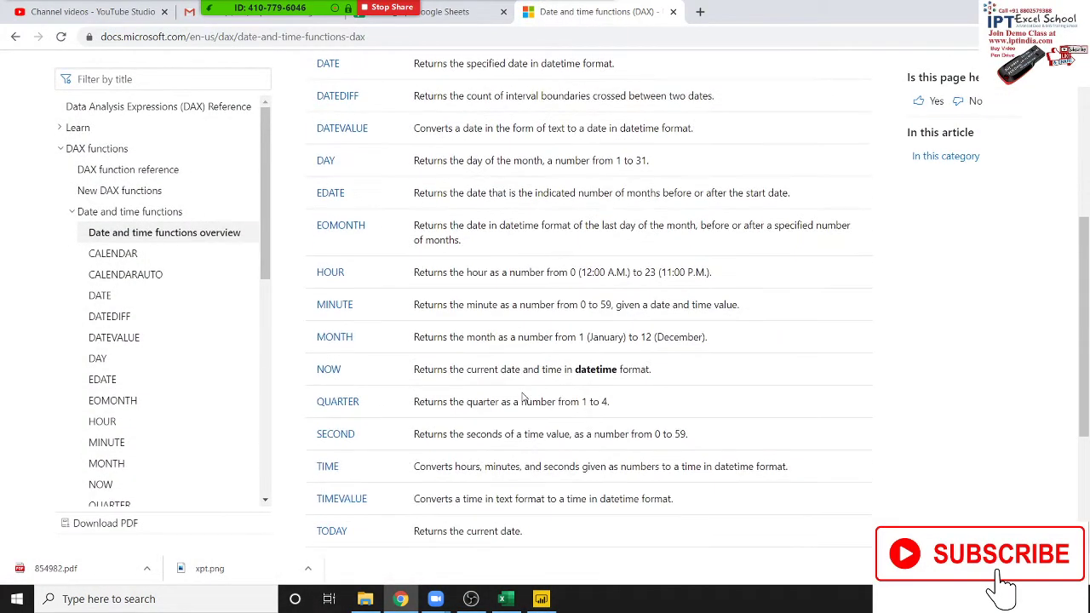
scroll(521, 392, down, 2)
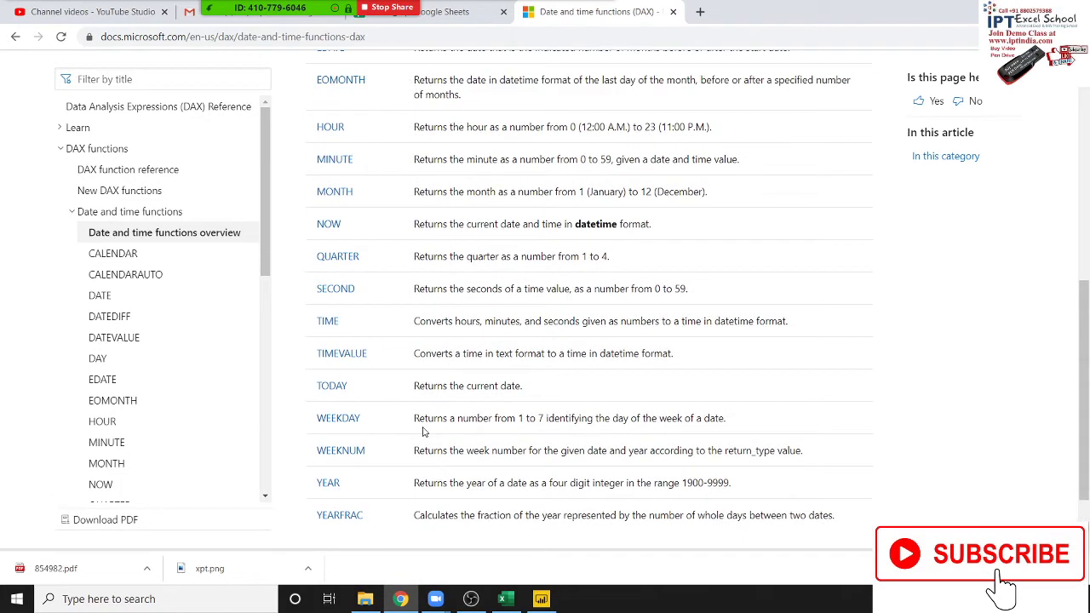
scroll(421, 432, up, 1)
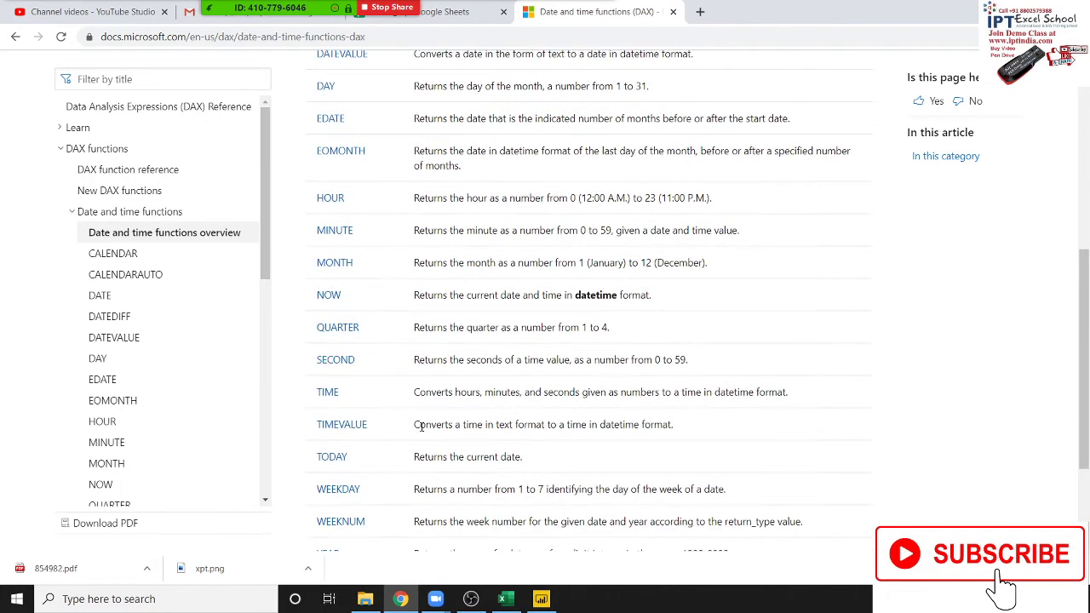
scroll(420, 430, up, 1)
scroll(420, 427, up, 2)
scroll(421, 427, up, 1)
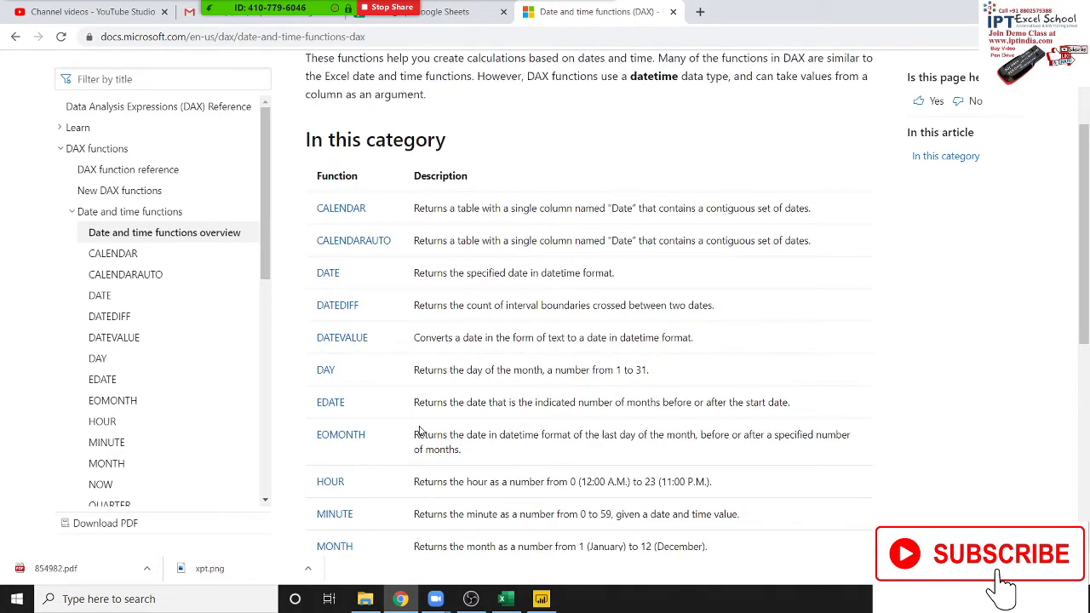
scroll(420, 432, up, 1)
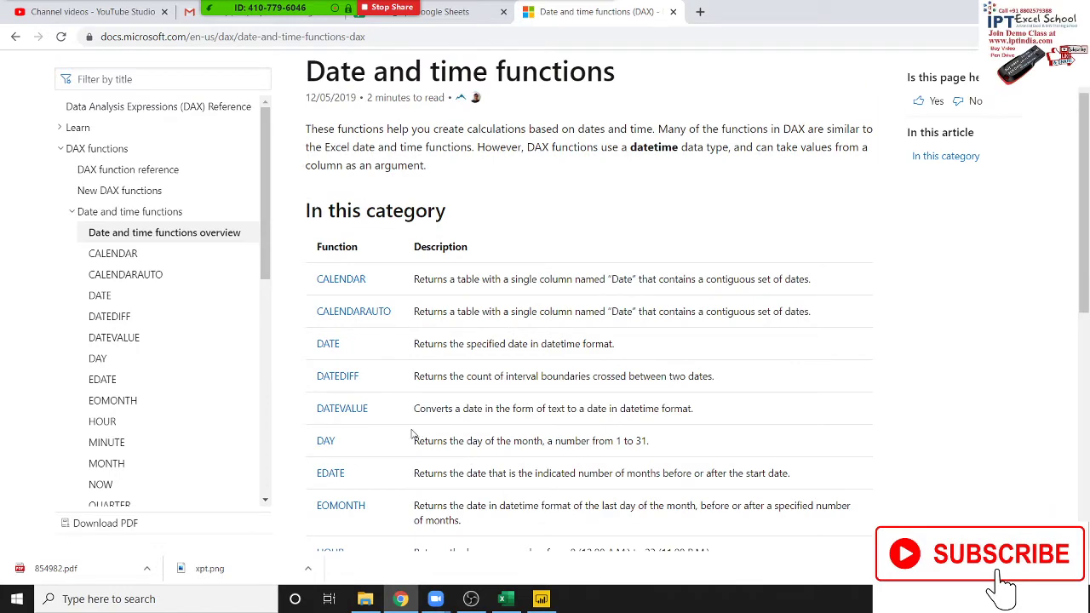
scroll(412, 435, down, 1)
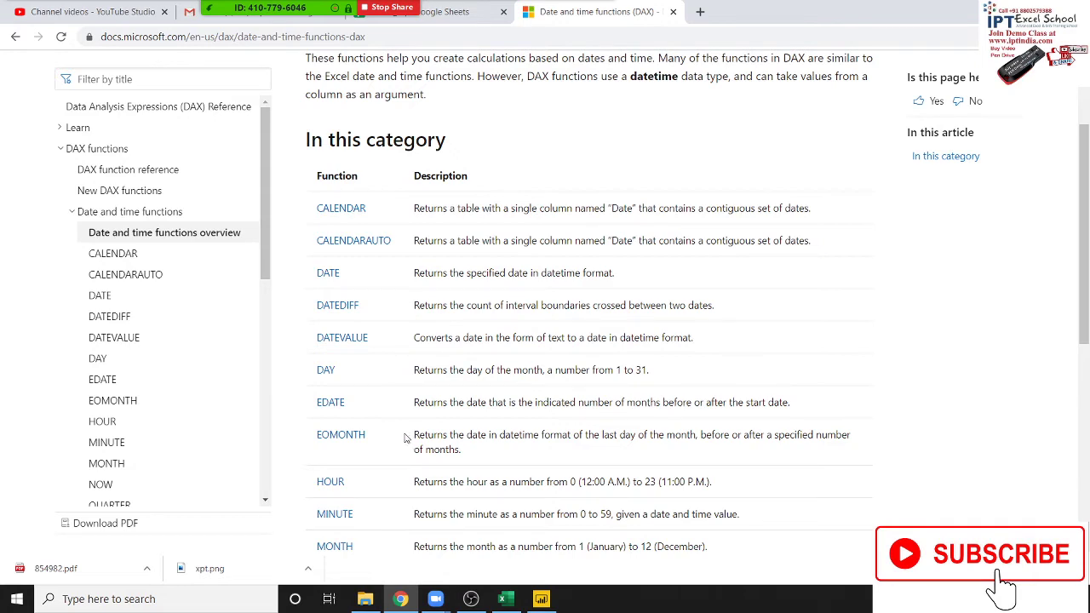
scroll(406, 439, down, 2)
scroll(401, 443, down, 1)
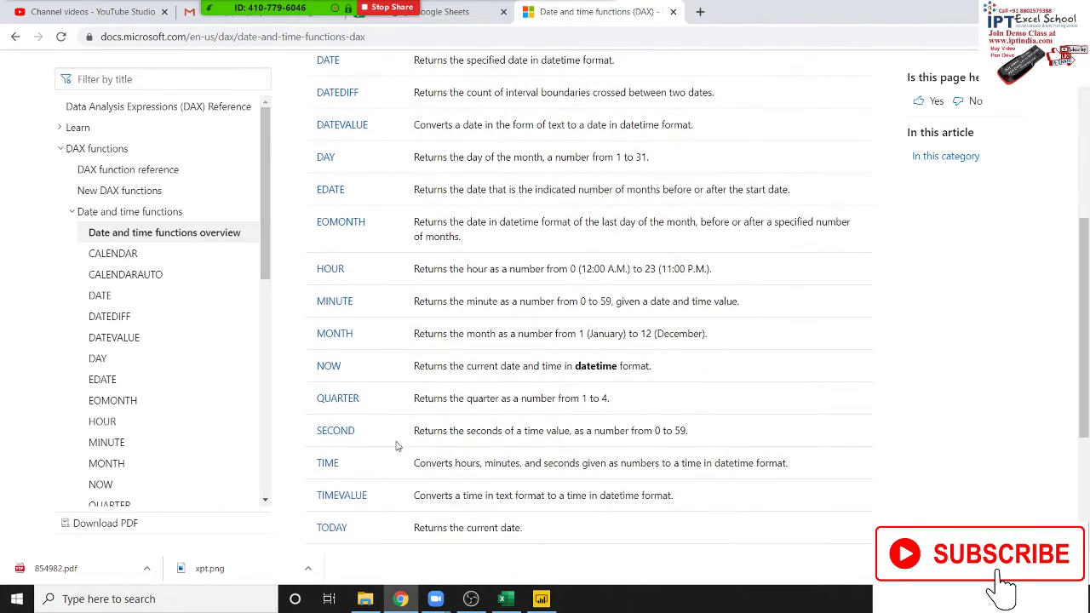
scroll(396, 444, down, 1)
scroll(394, 445, down, 1)
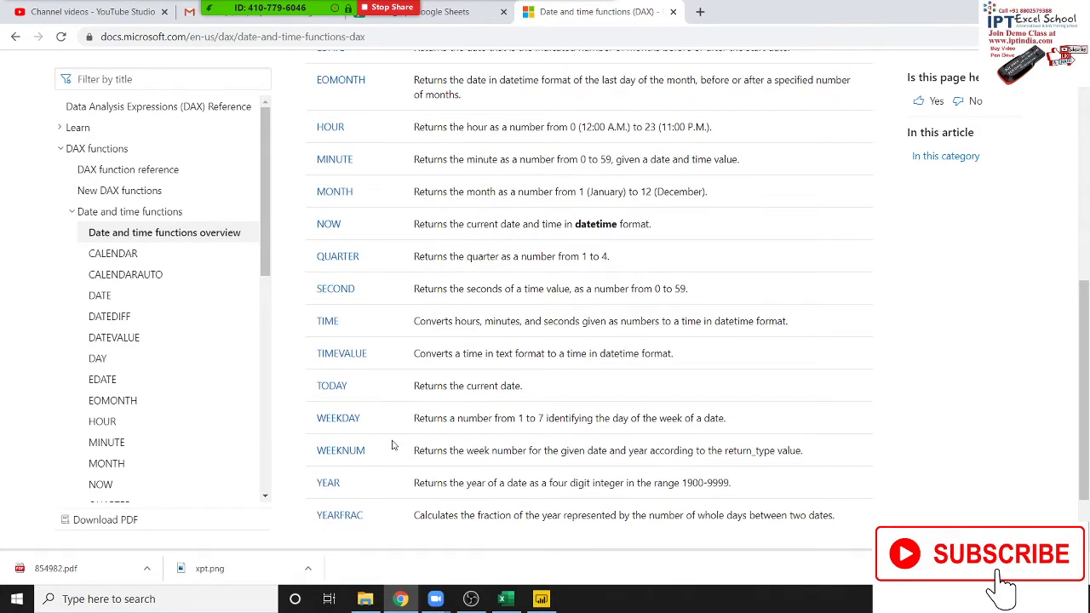
scroll(393, 444, down, 1)
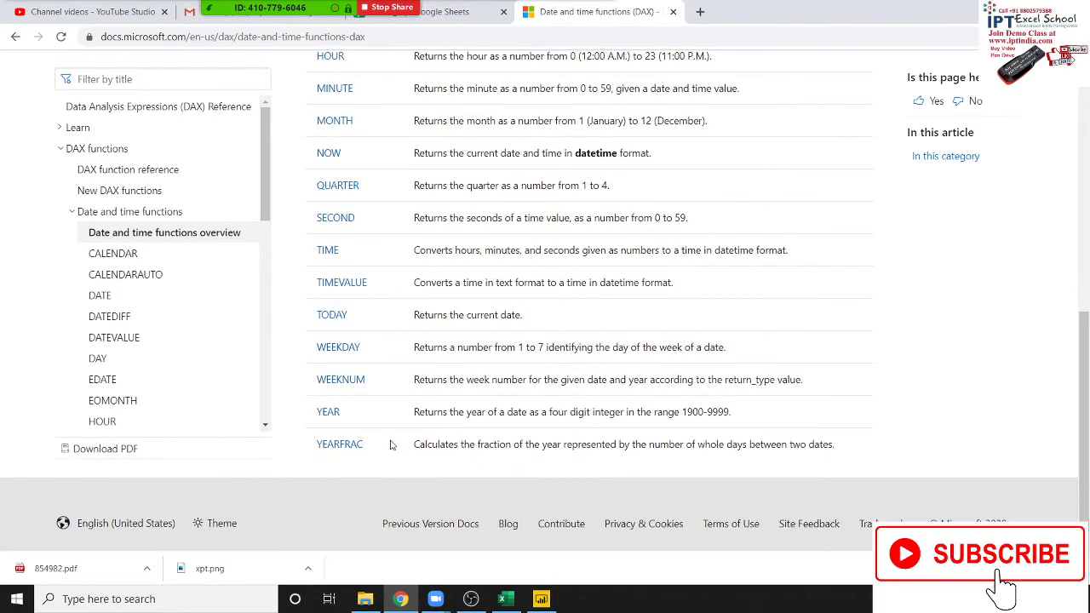
scroll(391, 445, up, 3)
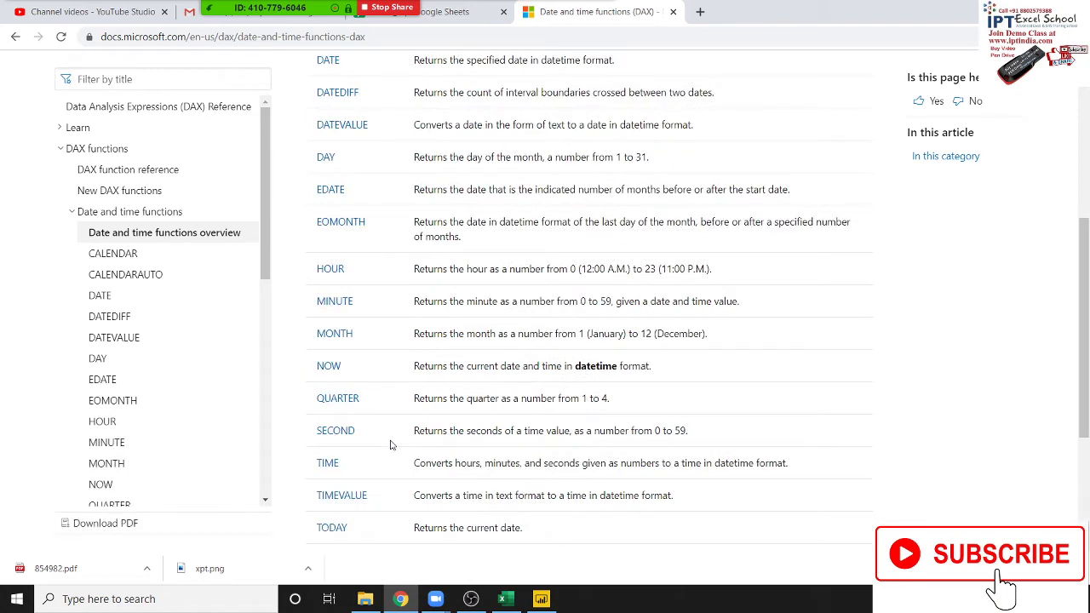
scroll(391, 445, up, 1)
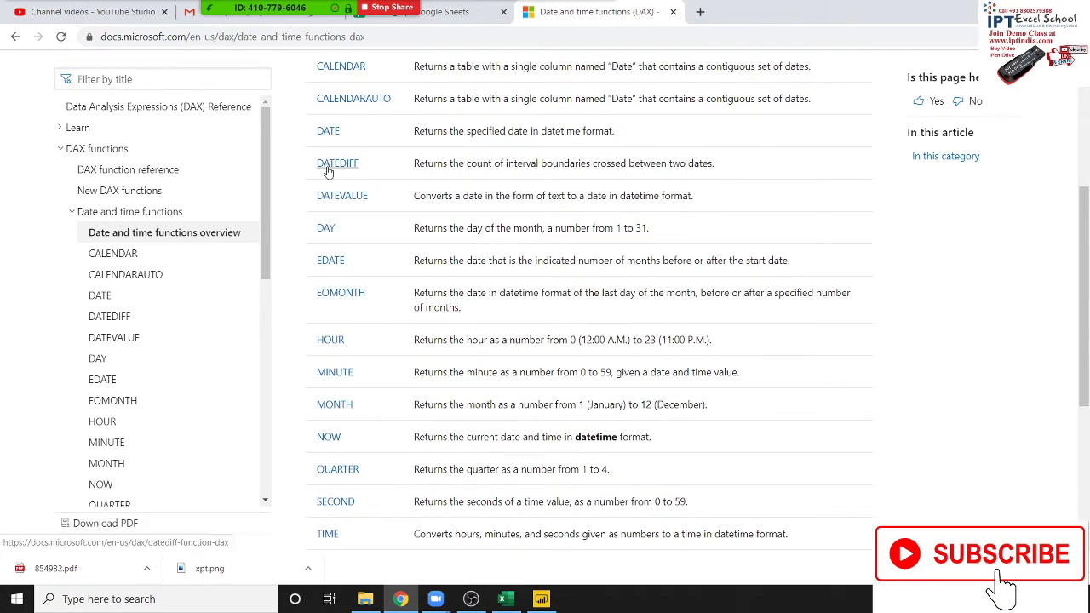
scroll(328, 179, up, 1)
drag(293, 242, 309, 239)
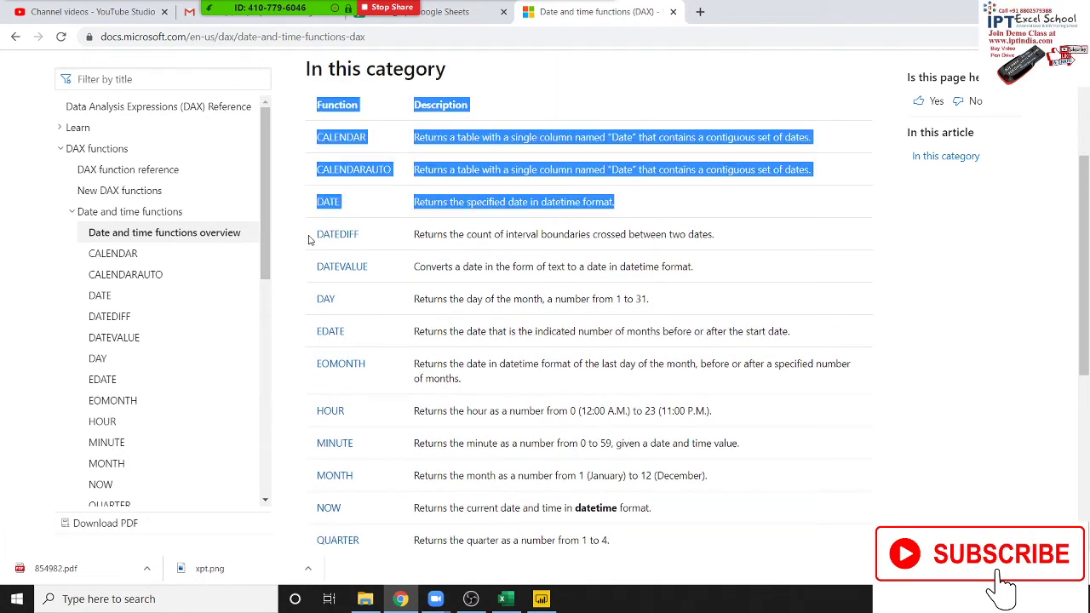
click(303, 246)
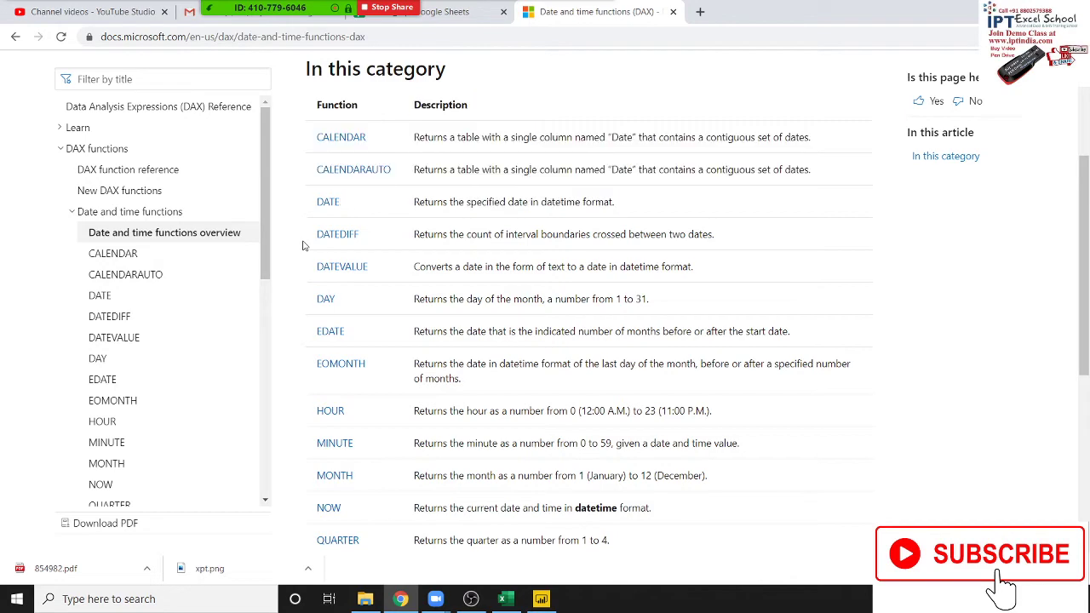
key(alt+Tab)
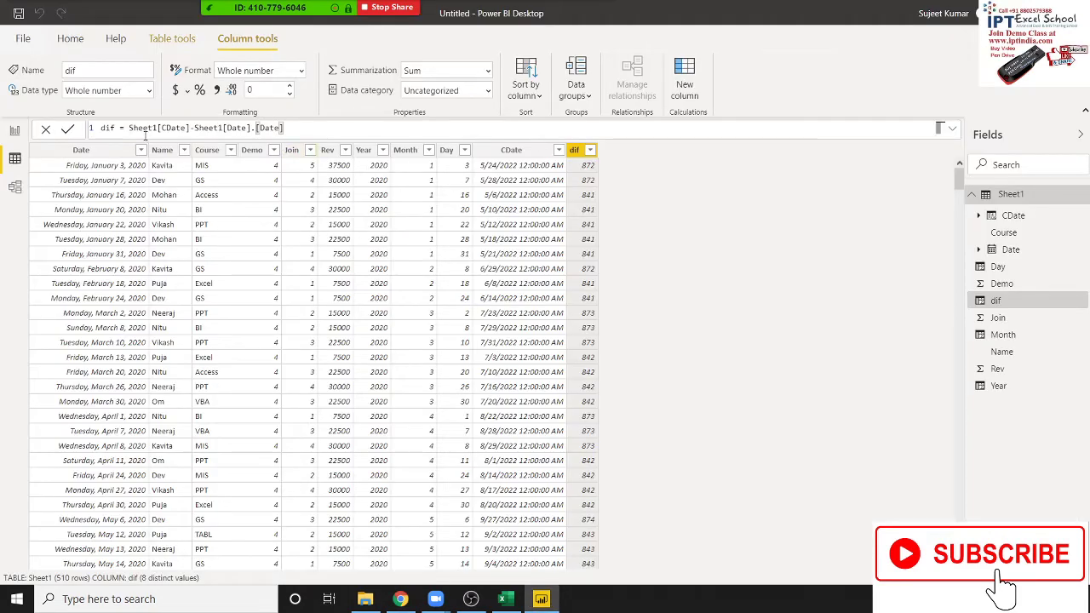
Replace dif's subtraction with DATEDIFF after browsing the DATE-related function suggestions
drag(129, 128, 284, 127)
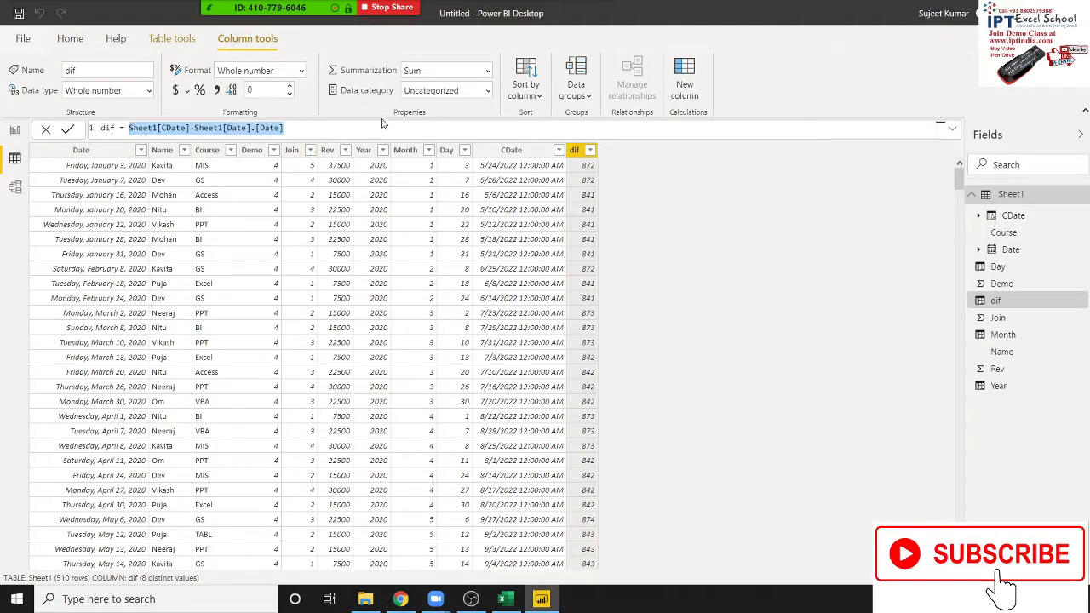
text(dat)
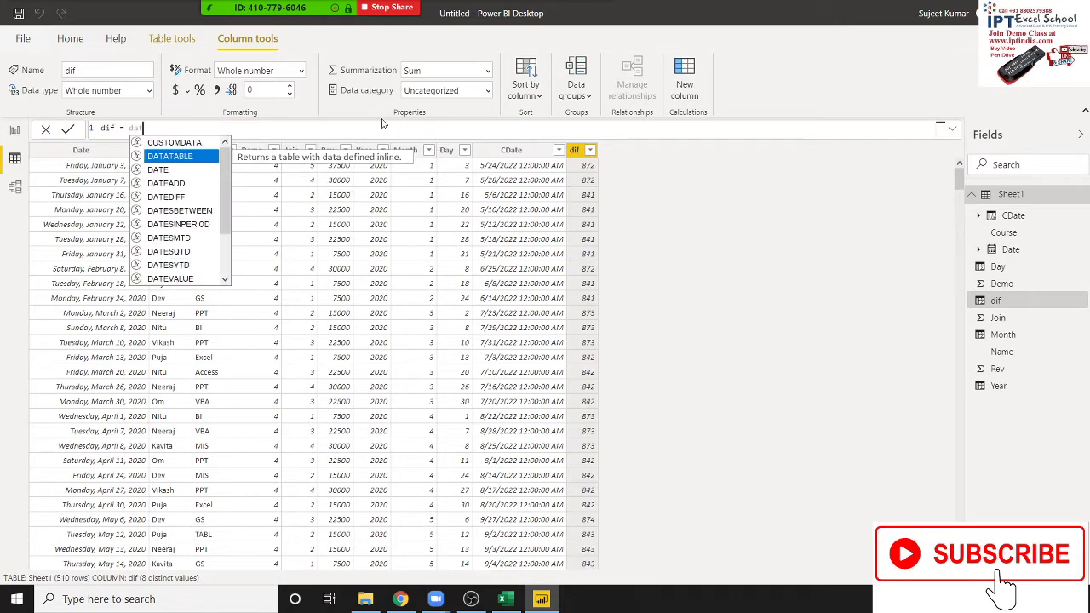
key(Down)
key(Down)
key(Down)
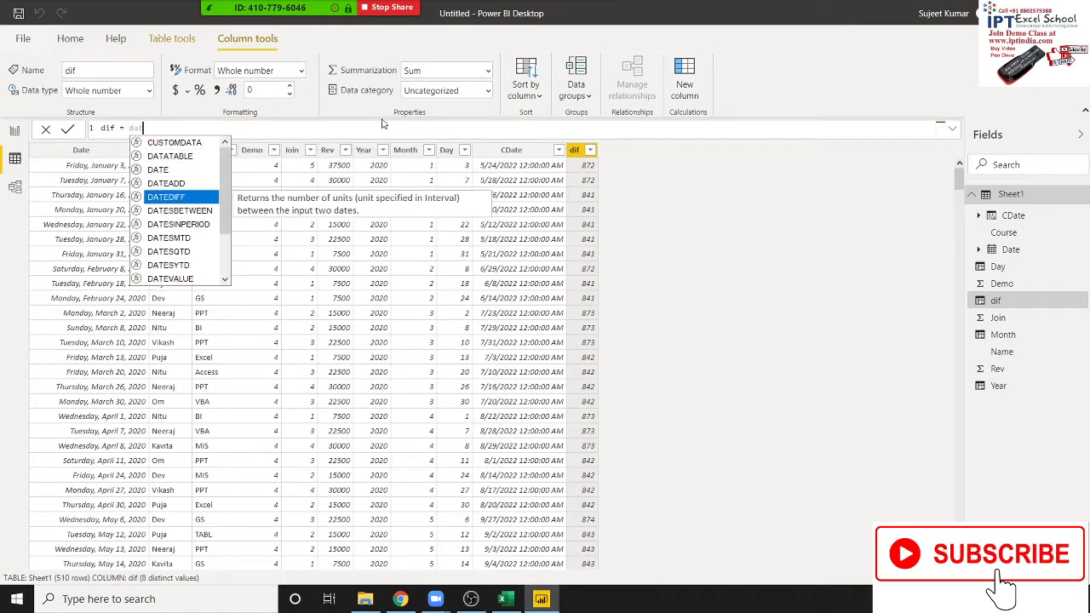
key(Down)
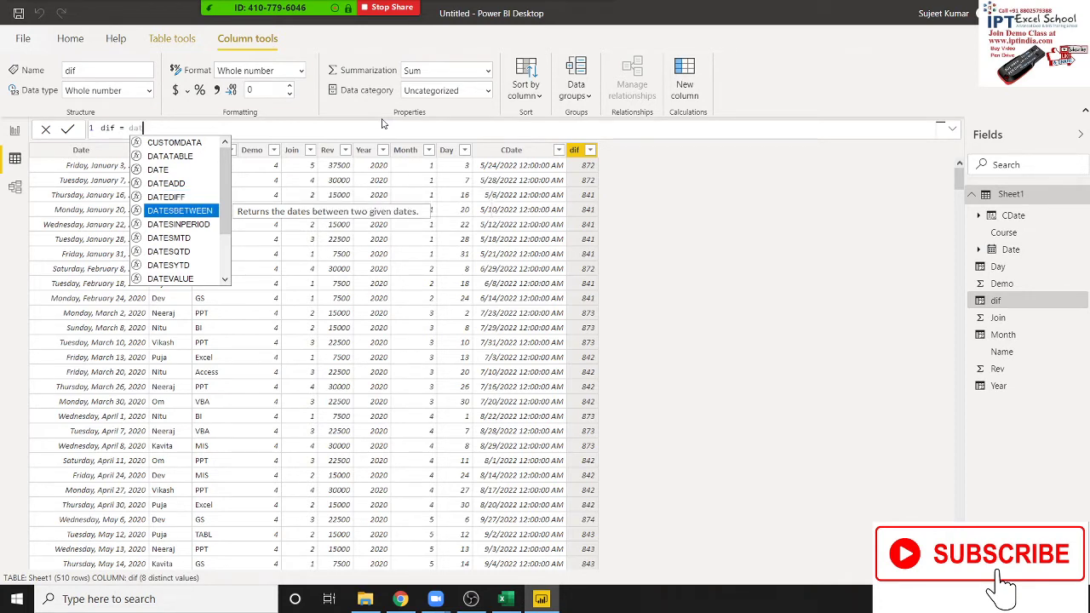
key(Down)
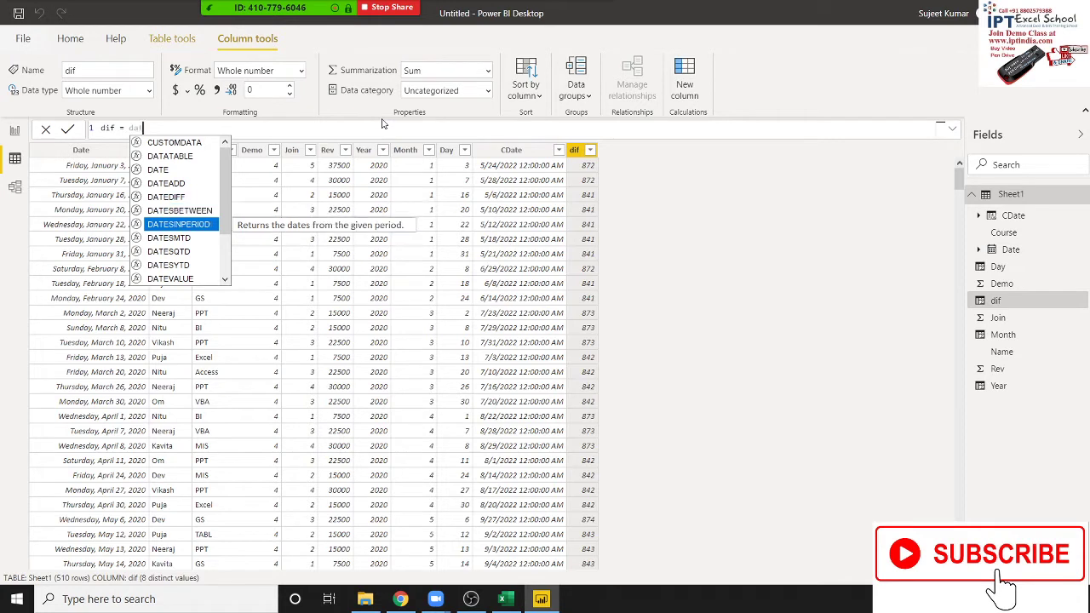
key(Down)
key(Down)
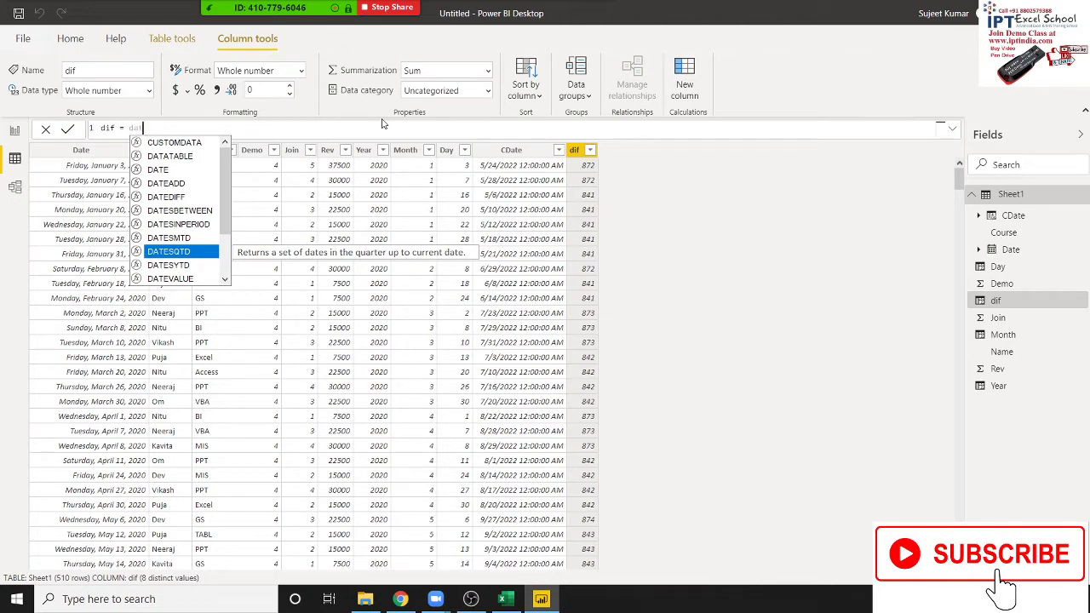
key(Up)
key(Up)
key(Up)
key(Up)
key(Up)
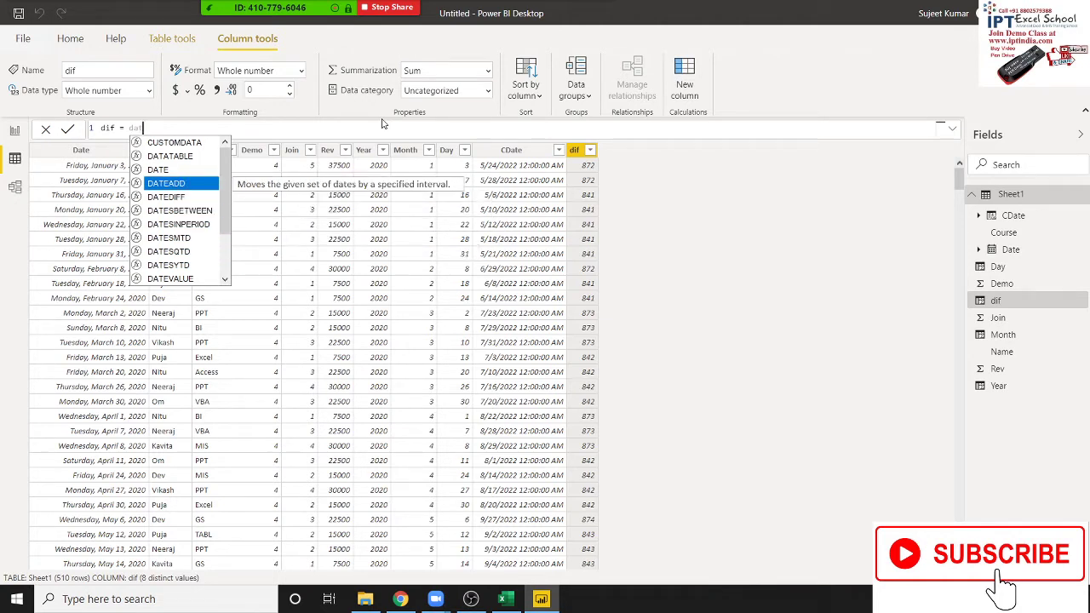
key(Up)
key(Down)
key(Up)
key(Down)
key(Down)
key(Up)
key(Up)
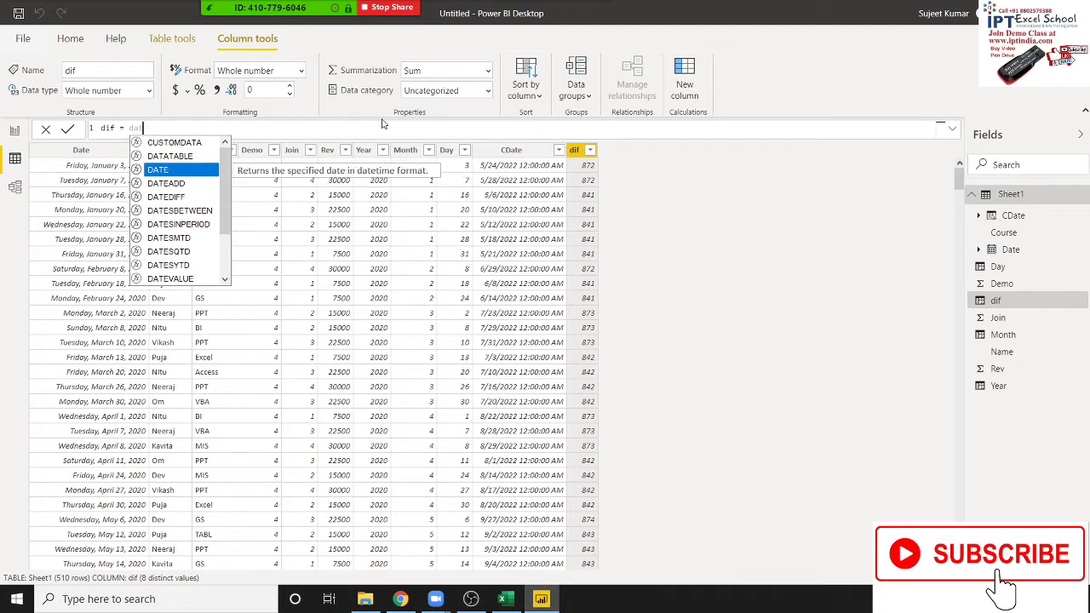
key(Down)
key(Up)
key(Down)
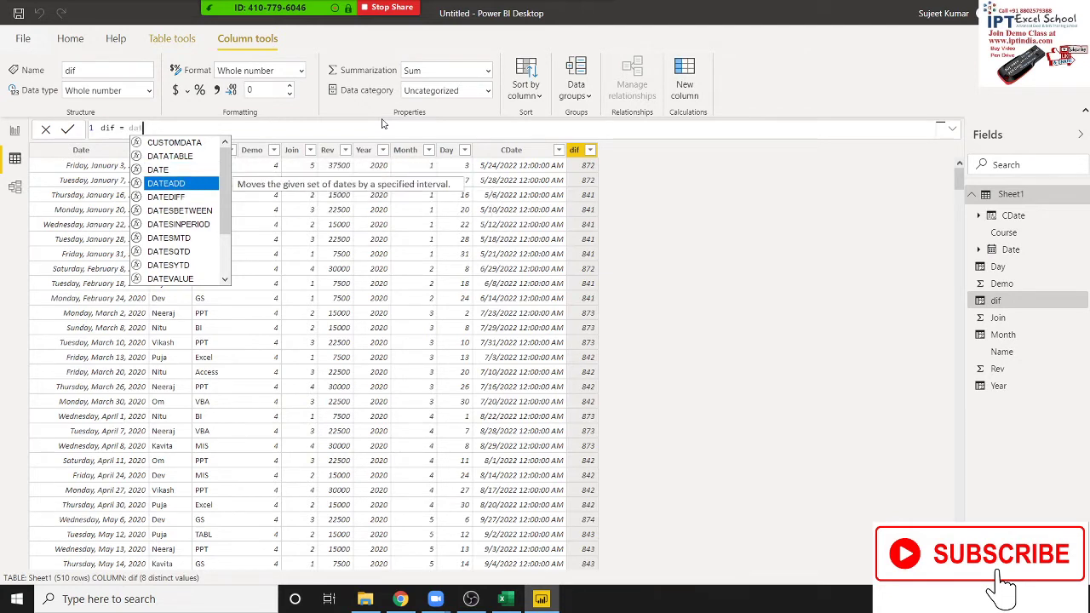
key(Down)
key(Up)
key(Down)
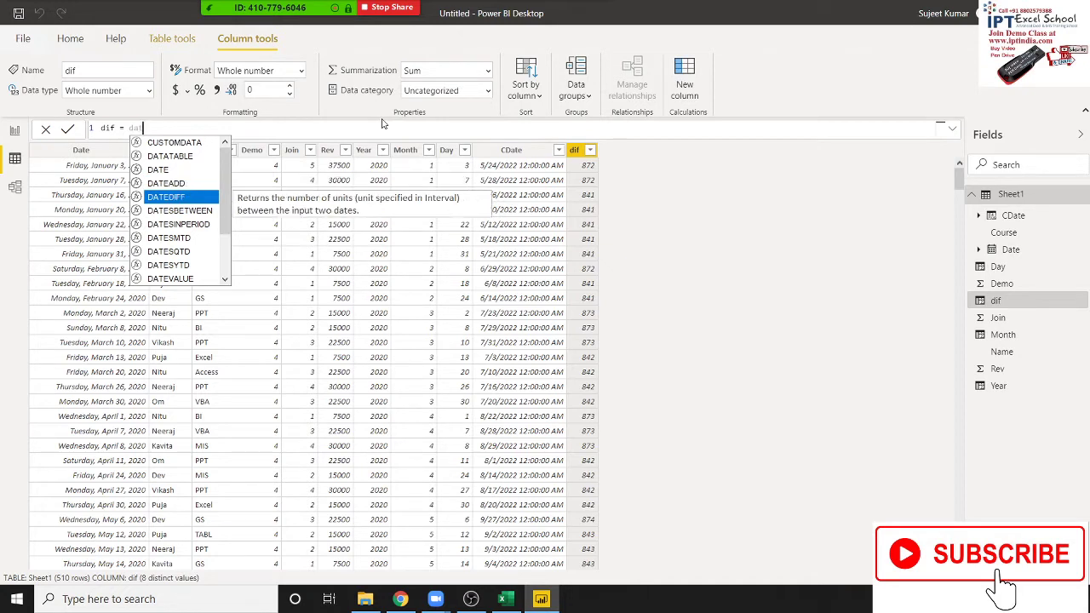
key(Tab)
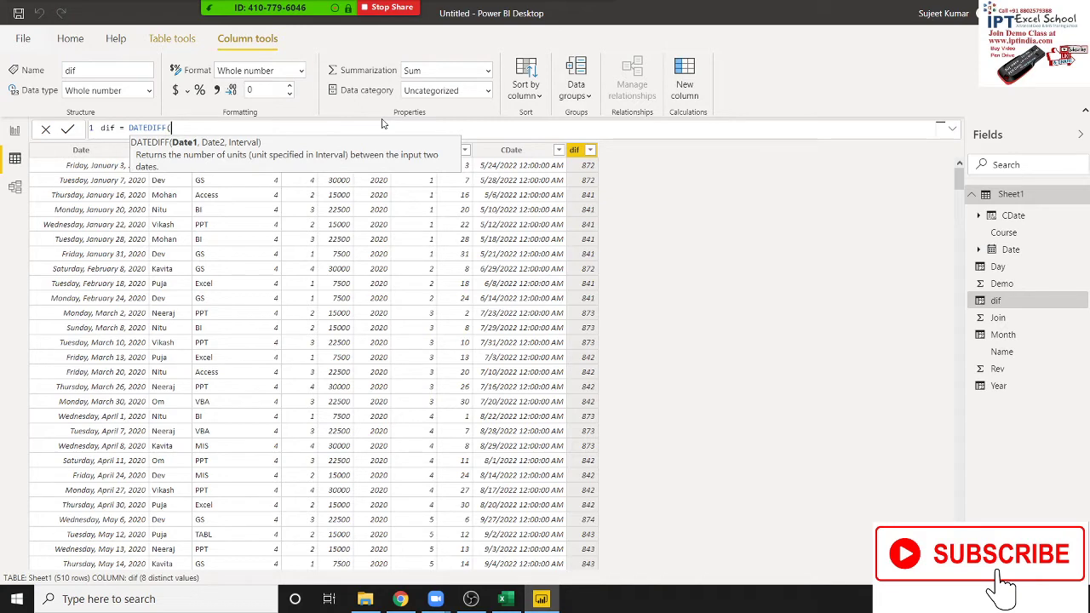
Complete dif as DATEDIFF(Sheet1[Date],Sheet1[CDate],"y") and commit it
text(sh)
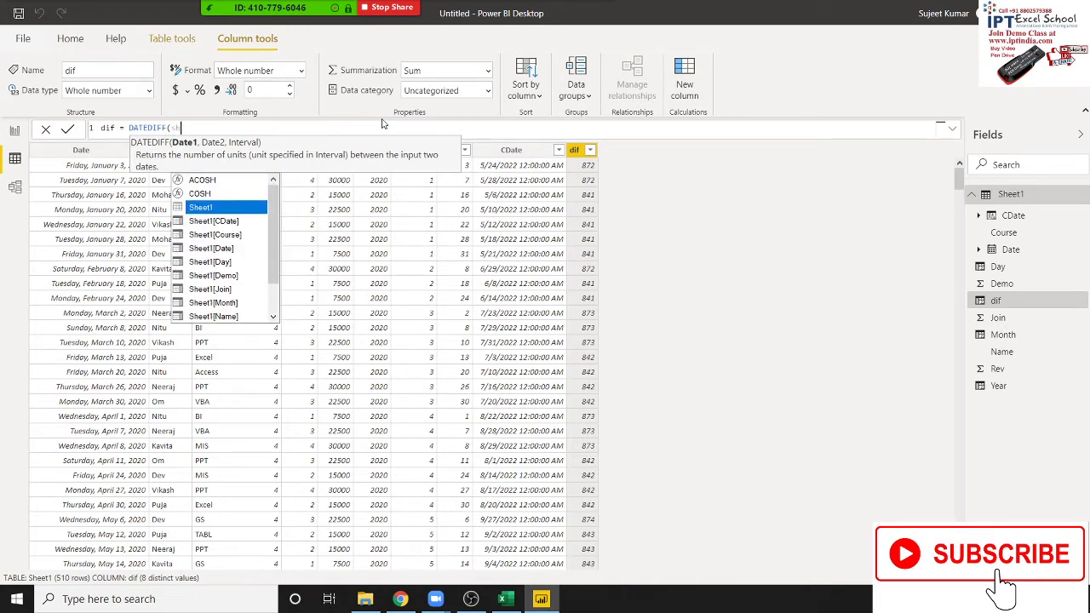
key(Down)
key(Down)
key(Down)
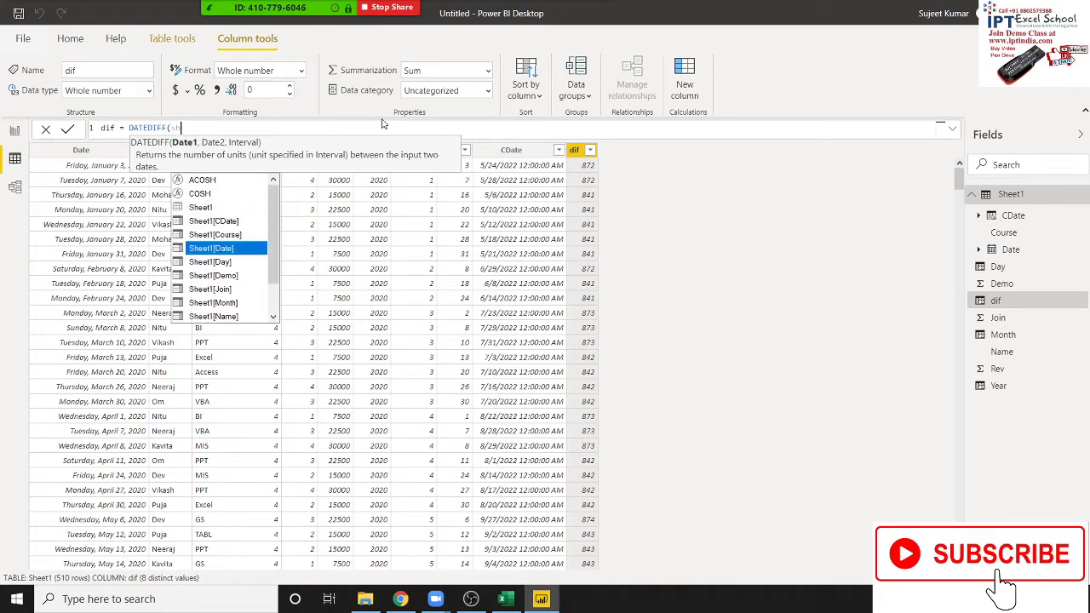
key(Tab)
text(,)
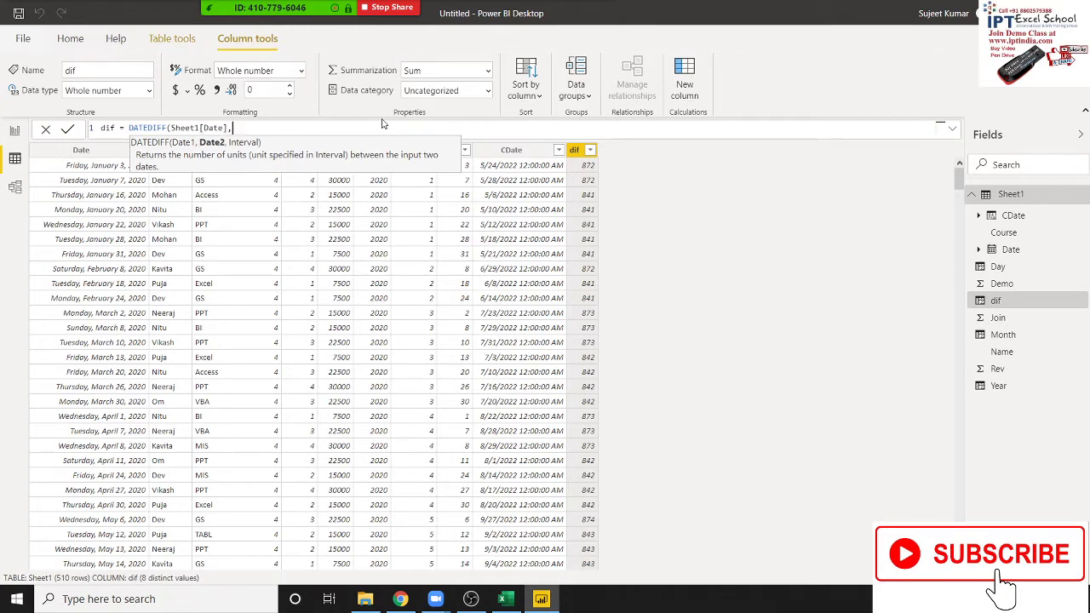
text(c)
text(d)
key(Tab)
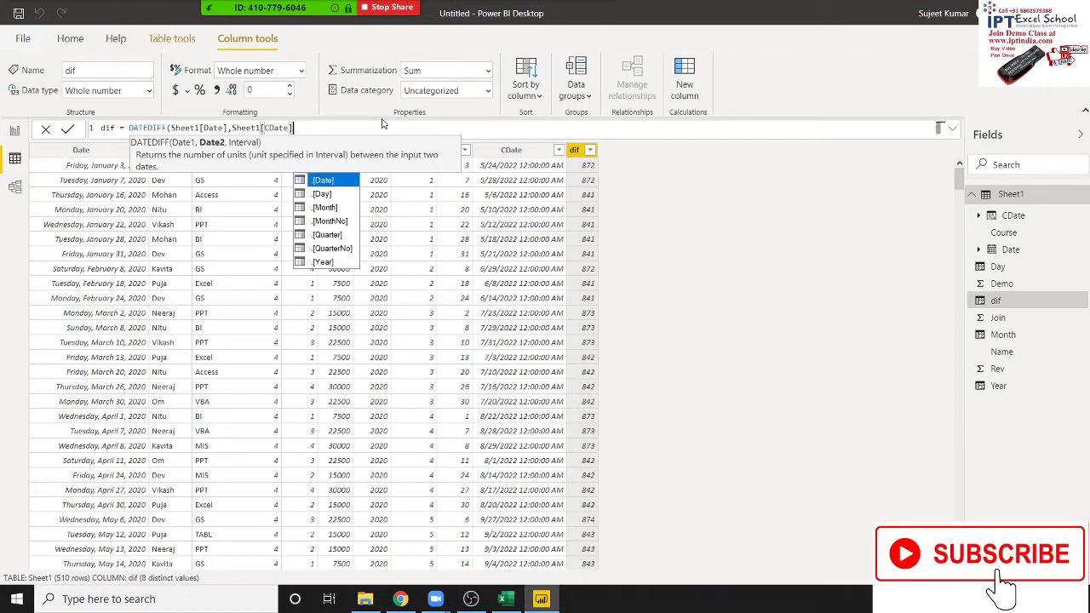
text(,)
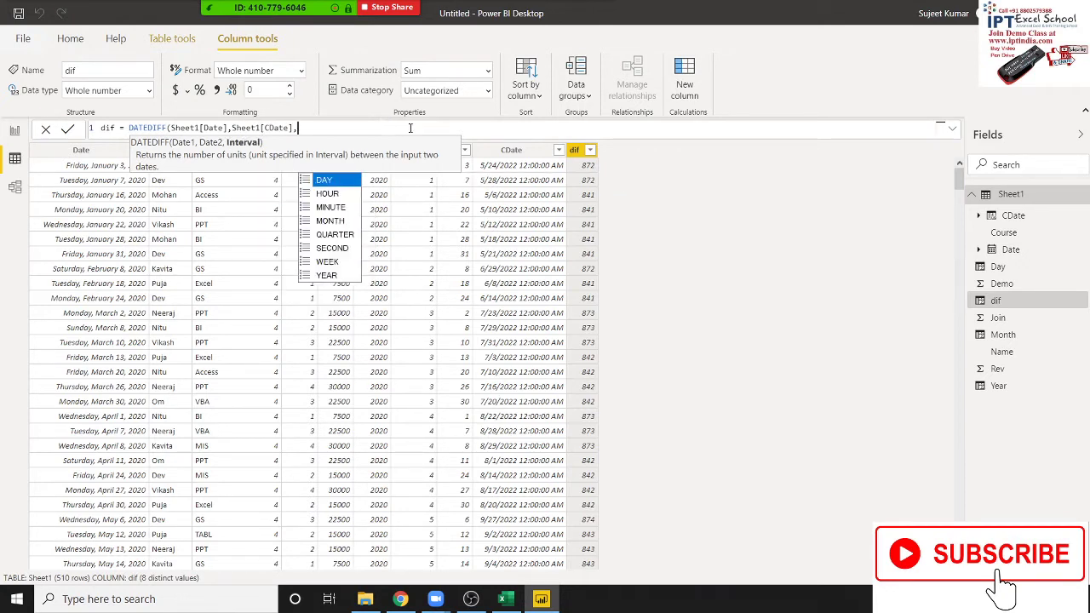
text("y)
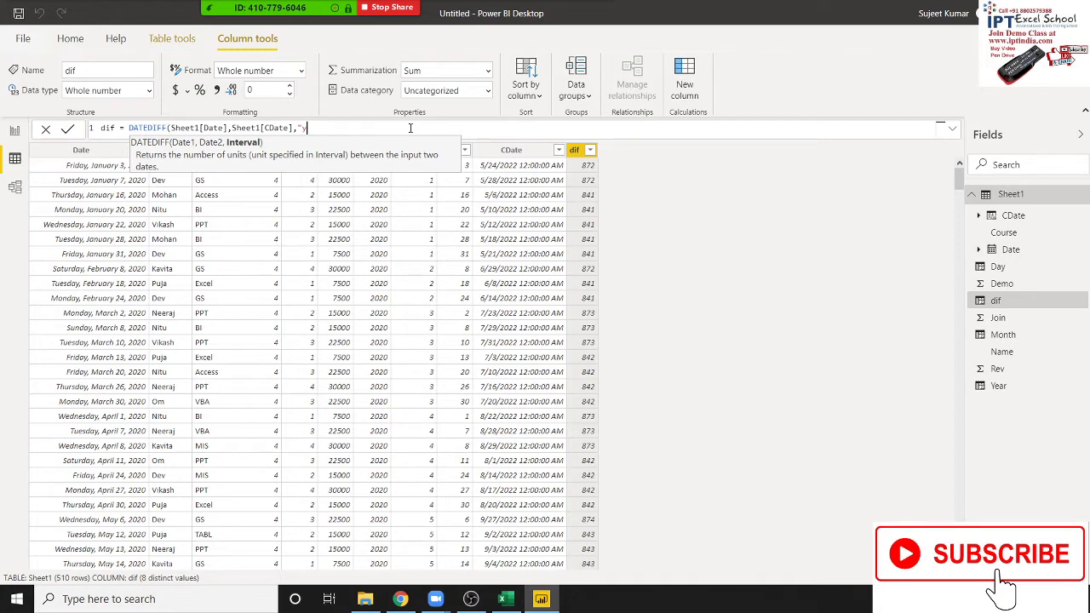
text("))
key(Return)
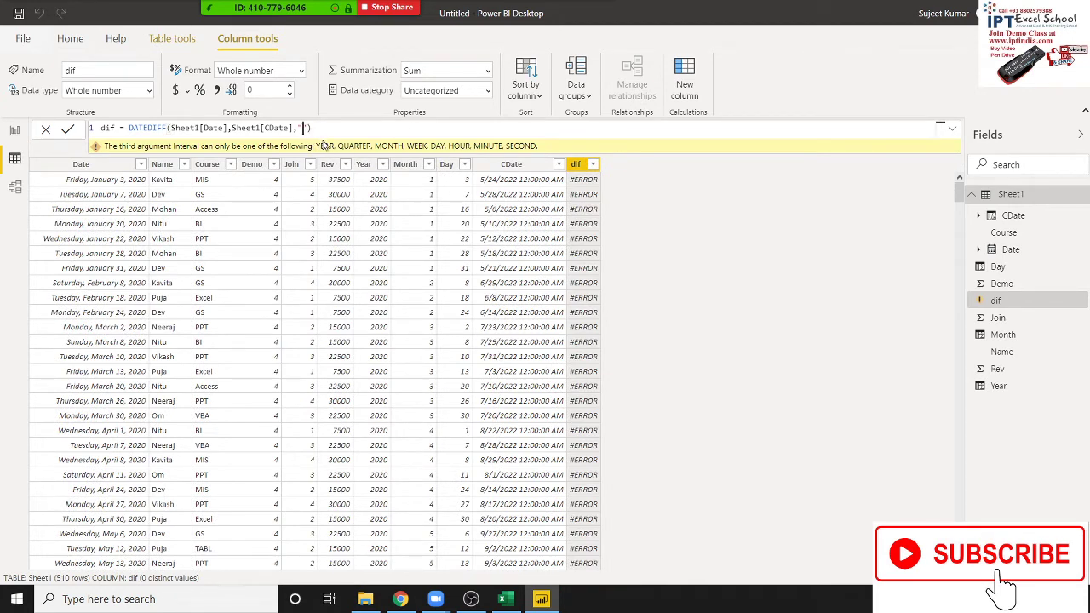
mouse_move(324, 146)
key(Return)
Open the DATEDIFF docs page and copy YEAR from its interval list
key(alt+Tab)
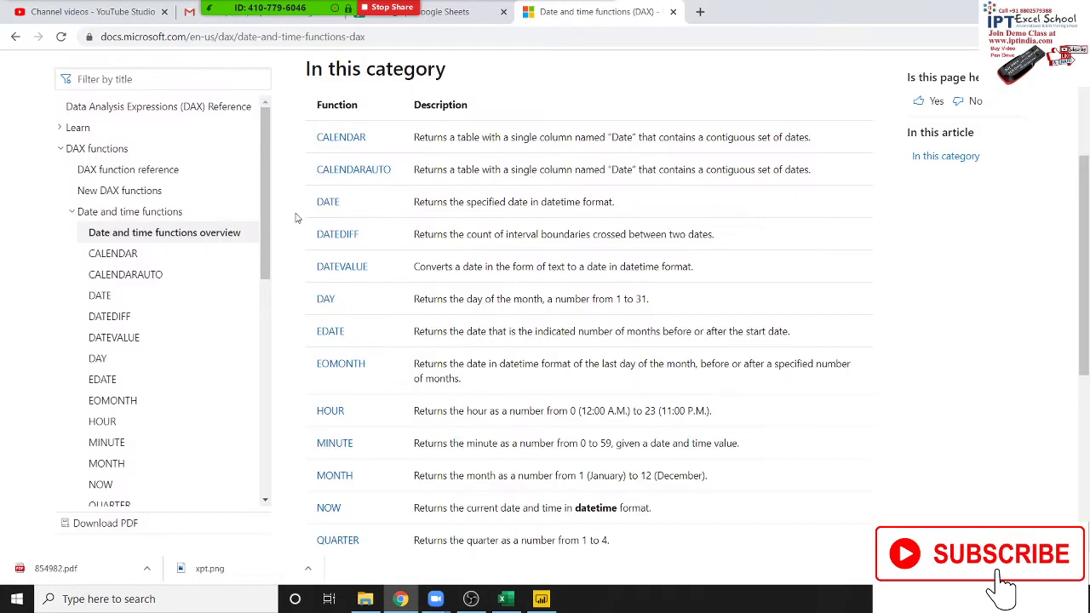
click(348, 240)
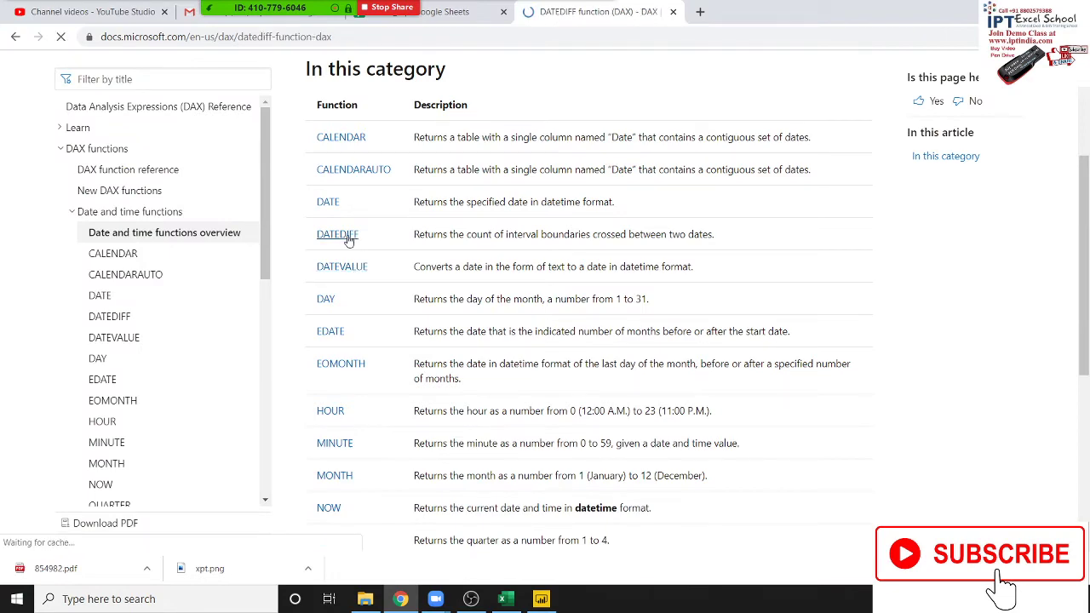
scroll(435, 280, down, 3)
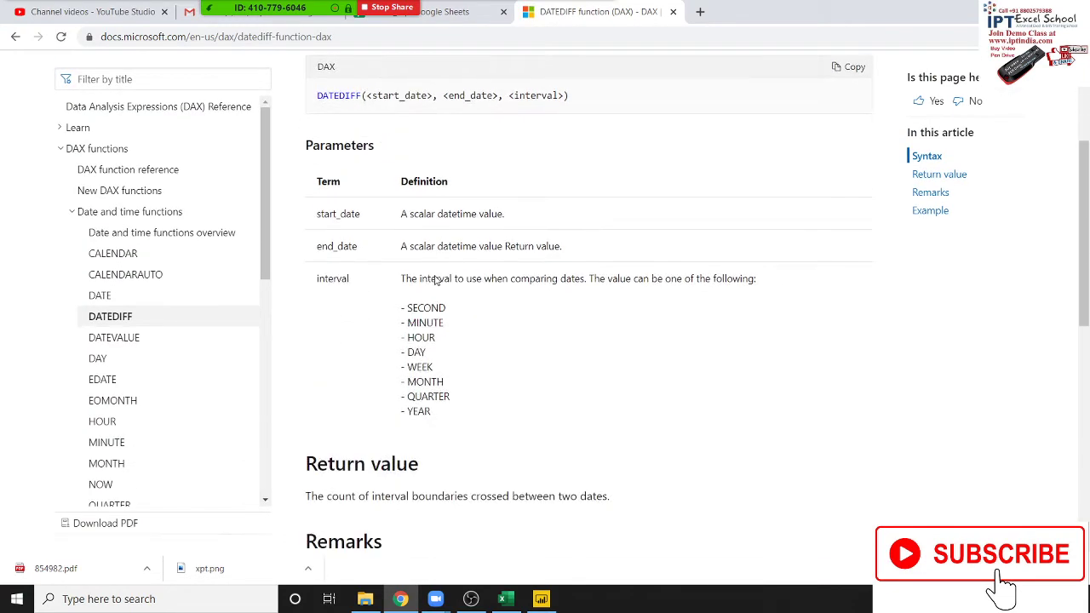
scroll(435, 280, down, 1)
scroll(435, 281, down, 1)
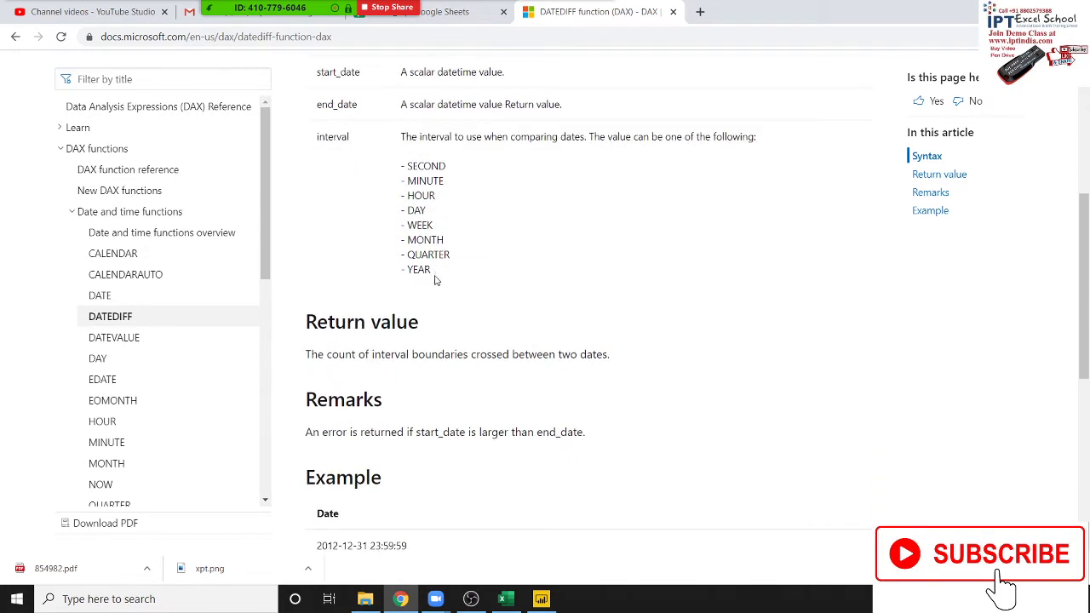
scroll(436, 280, up, 1)
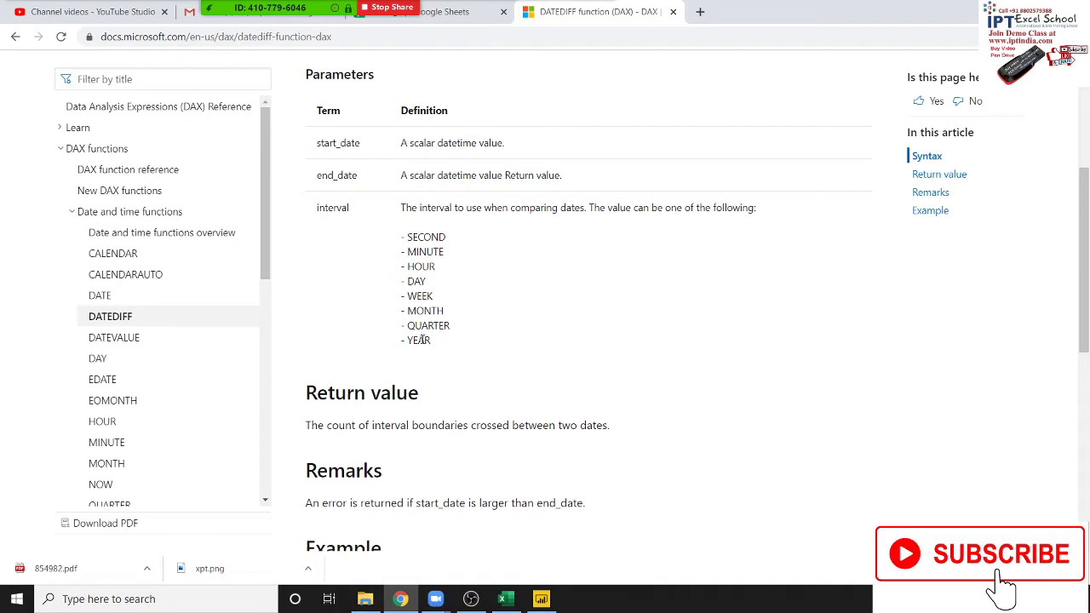
double_click(422, 341)
key(ctrl+c)
key(alt+Tab)
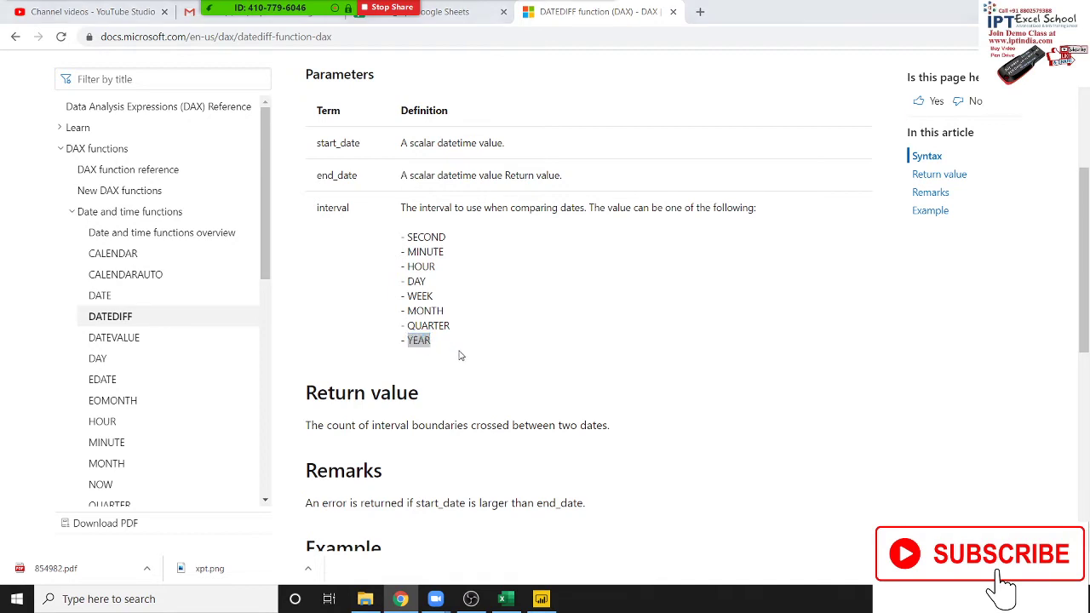
Replace the "y" interval with the pasted "YEAR", remove the stray Y, and commit
key(BackSpace)
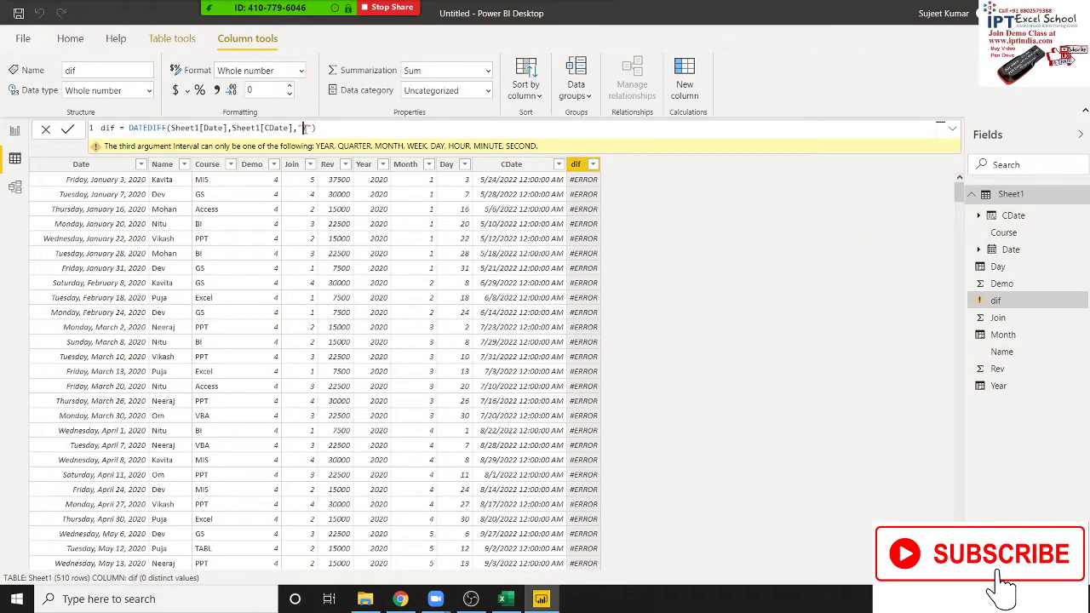
key(ctrl+v)
key(Return)
key(BackSpace)
key(Return)
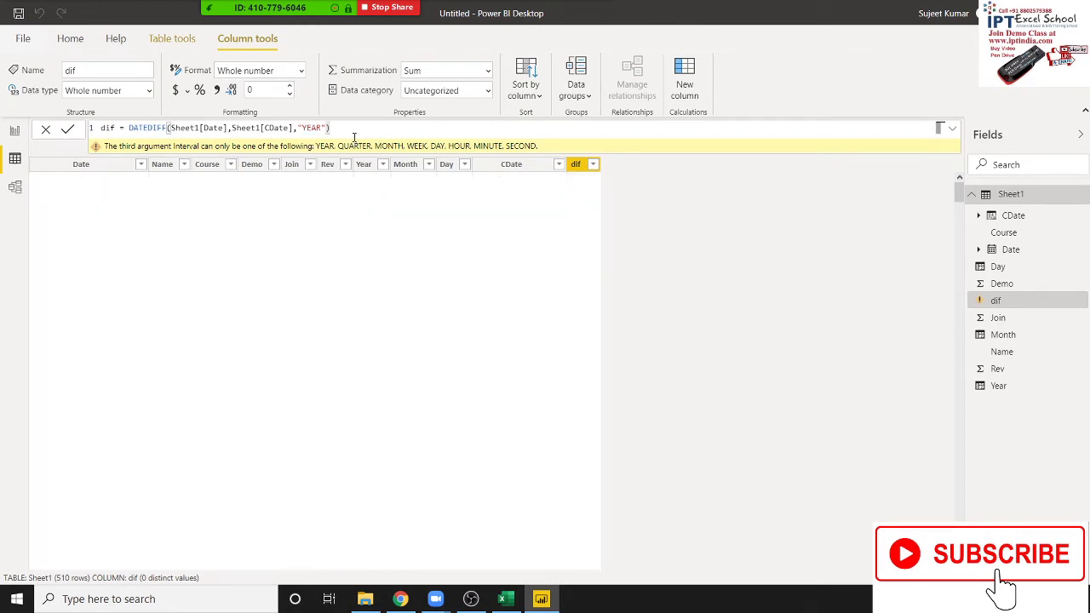
Review the DATEDIFF documentation examples that pass YEAR without quotes, then return to Power BI Desktop
key(alt+Tab)
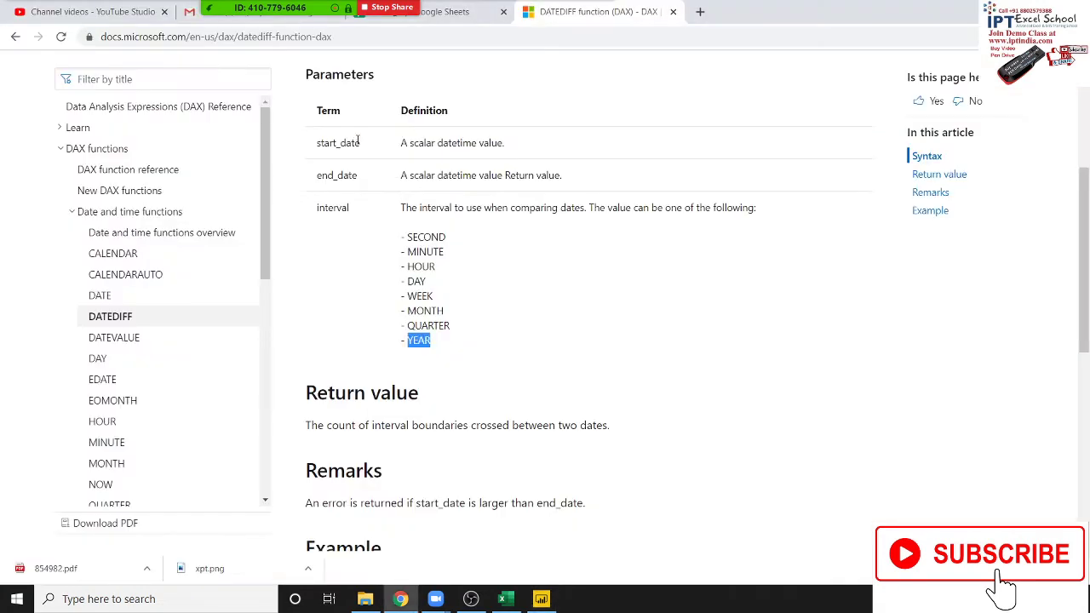
scroll(476, 290, down, 6)
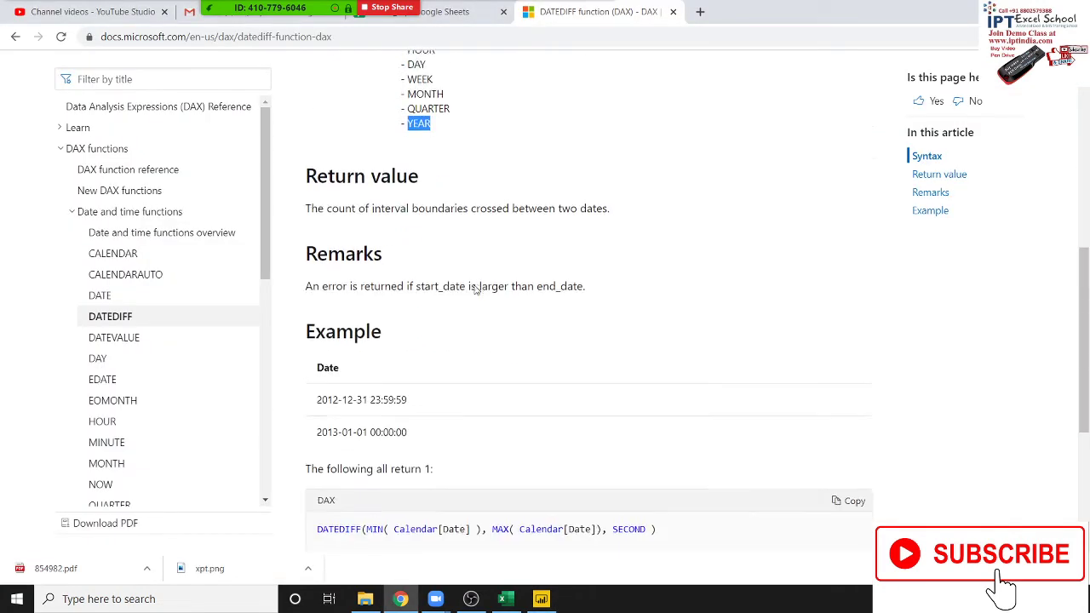
scroll(470, 284, up, 1)
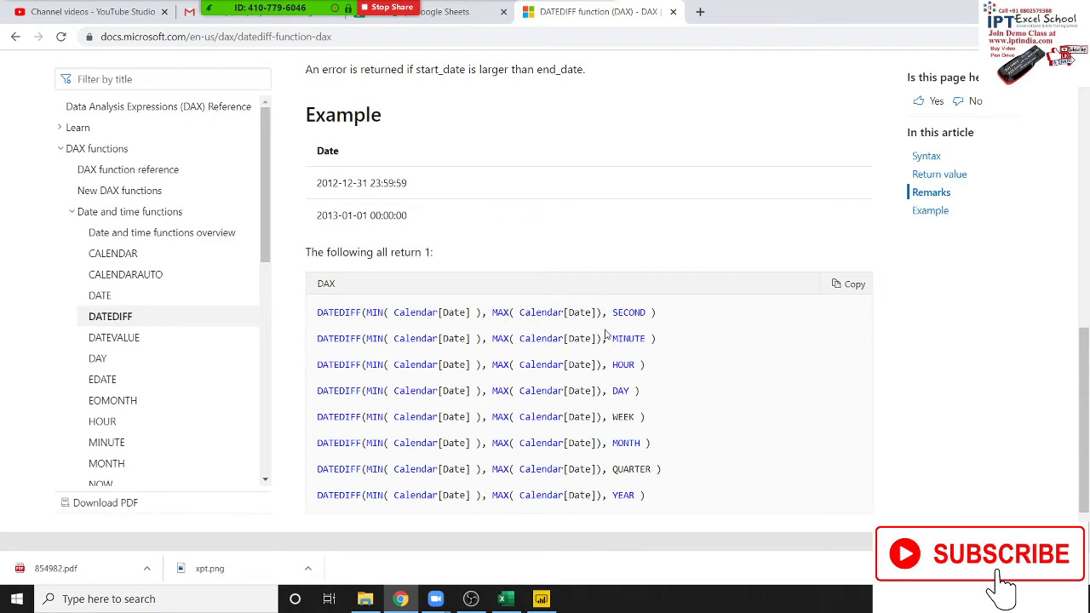
key(alt+Tab)
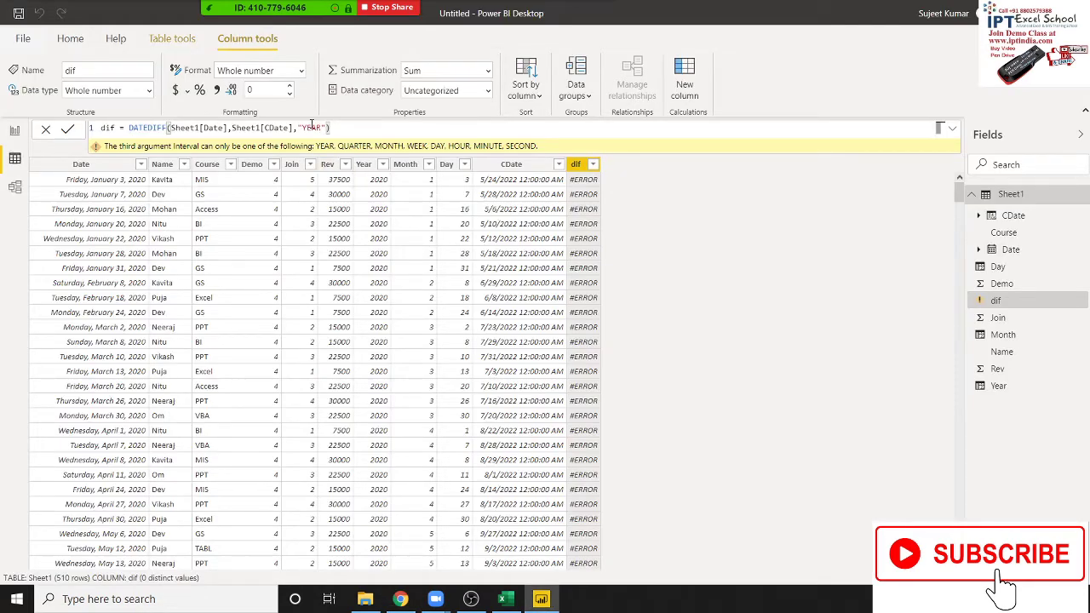
Replace the quoted "YEAR" in dif's DATEDIFF with unquoted YEAR so each row shows 2
click(310, 129)
key(BackSpace)
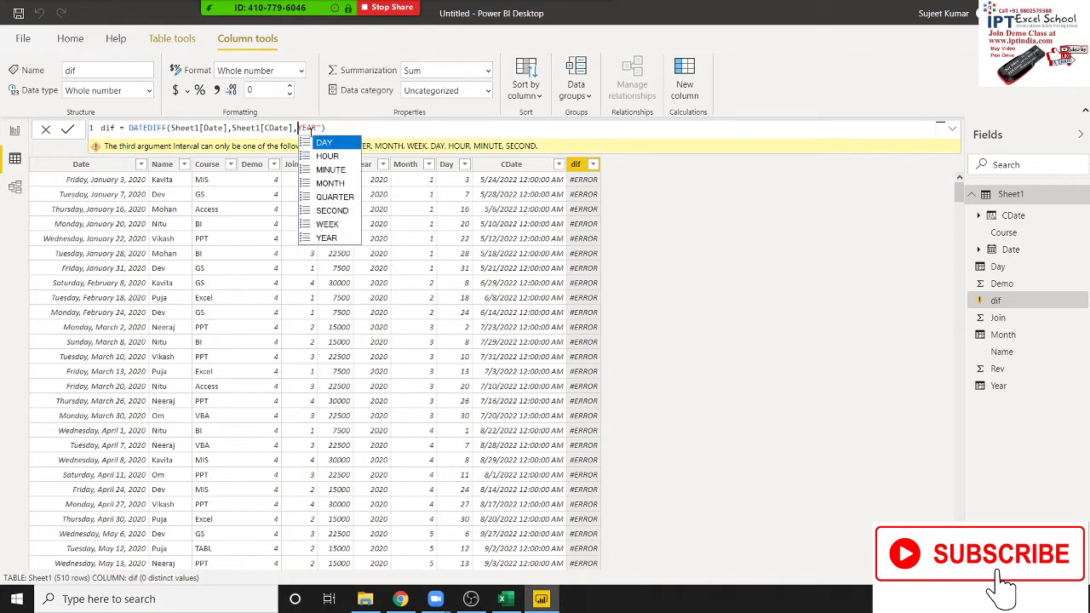
click(310, 128)
key(End)
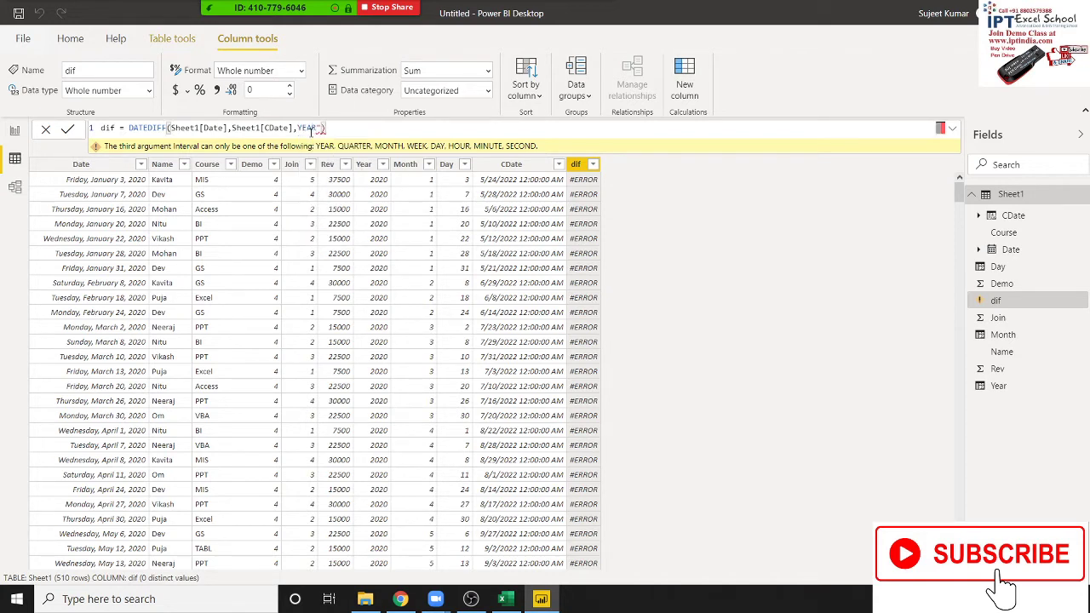
key(BackSpace)
key(BackSpace)
key(BackSpace)
key(Down)
key(Down)
key(Down)
key(Down)
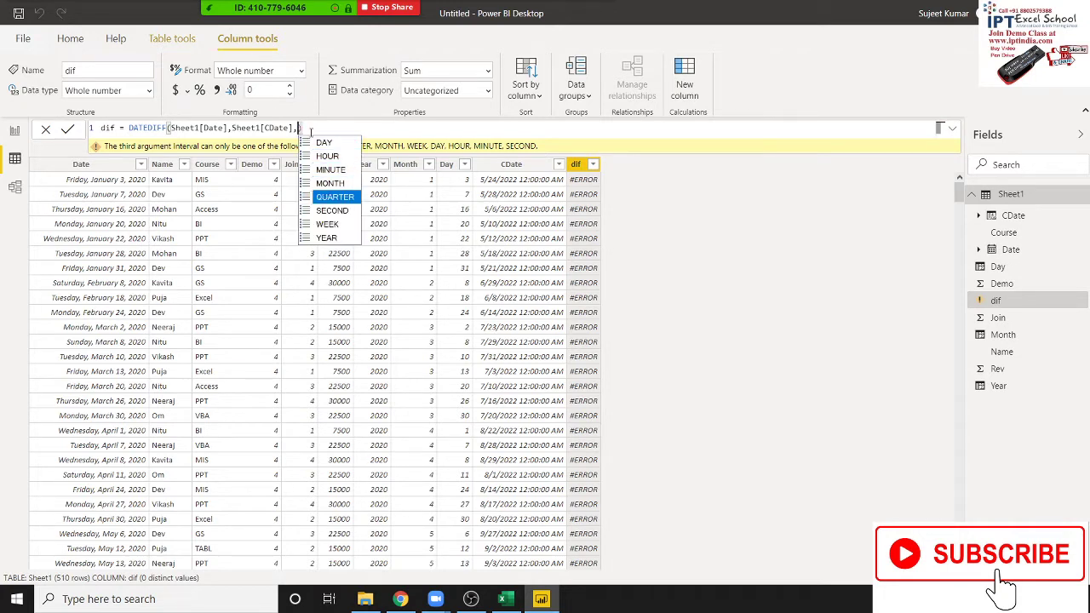
key(Down)
key(Down)
key(Down)
key(Tab)
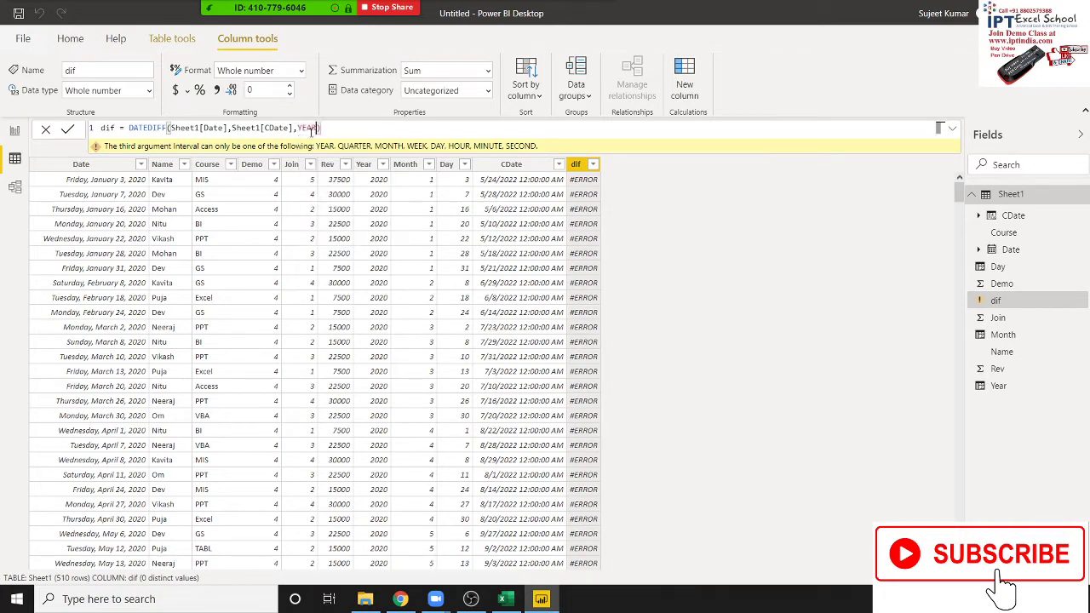
key(Return)
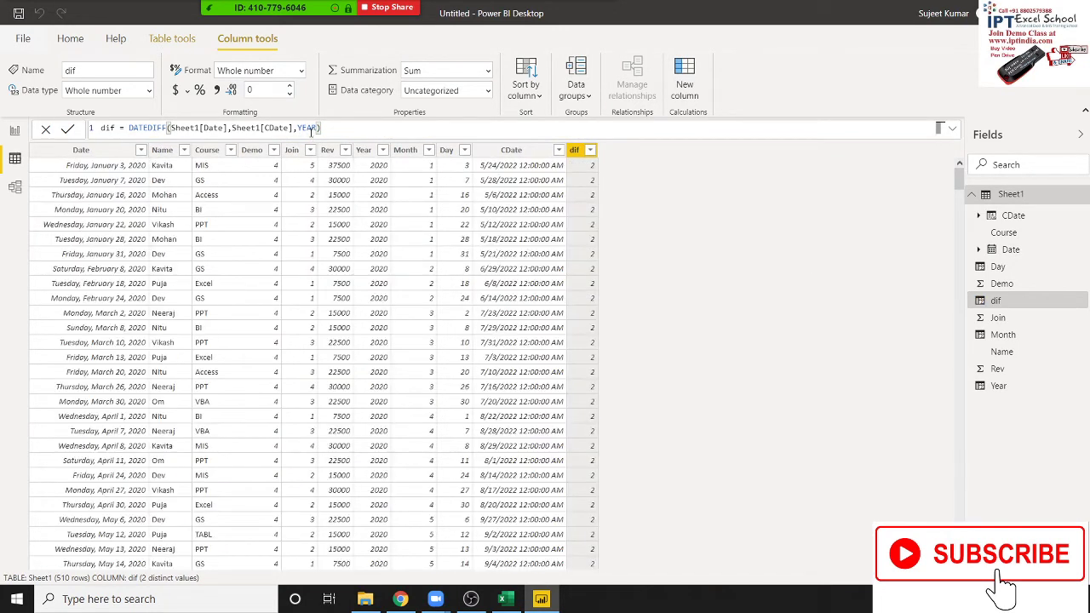
click(312, 128)
Change the dif interval to MONTH, giving 28 per row
key(BackSpace)
key(BackSpace)
key(BackSpace)
key(BackSpace)
key(Down)
key(Down)
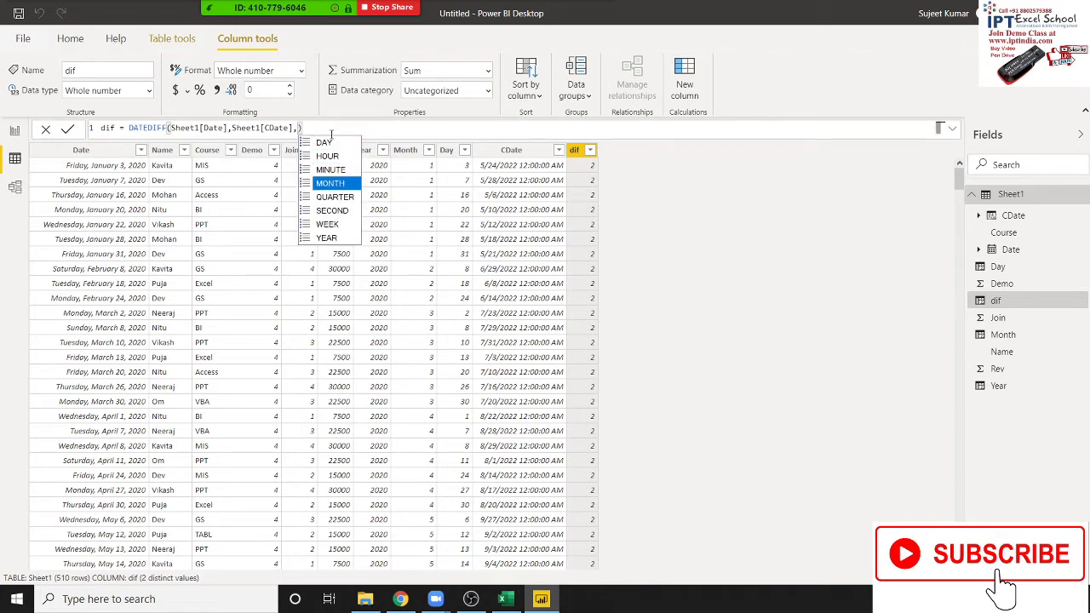
key(Tab)
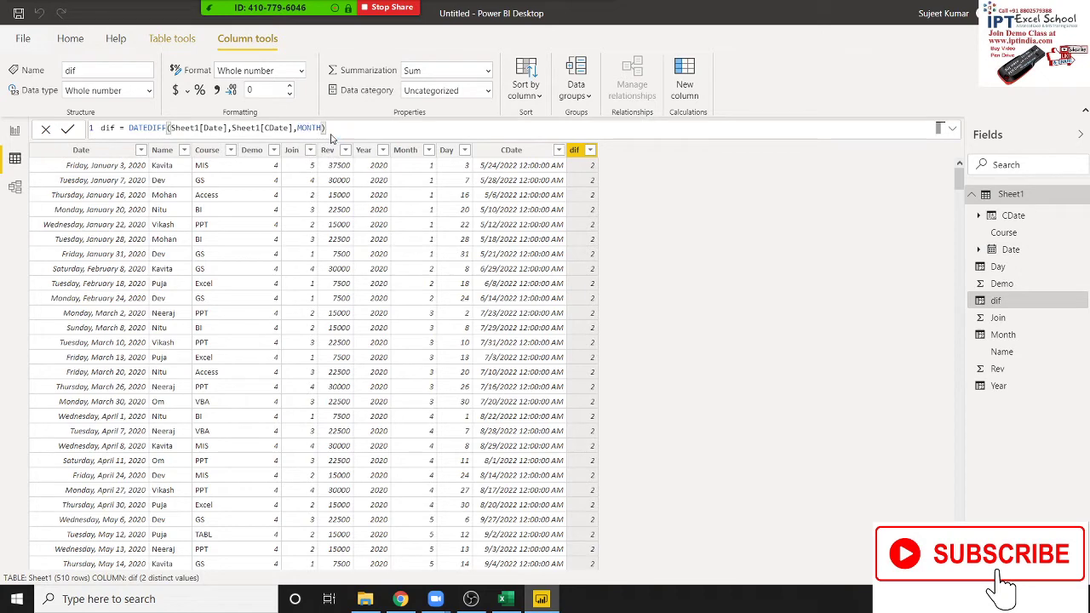
key(Return)
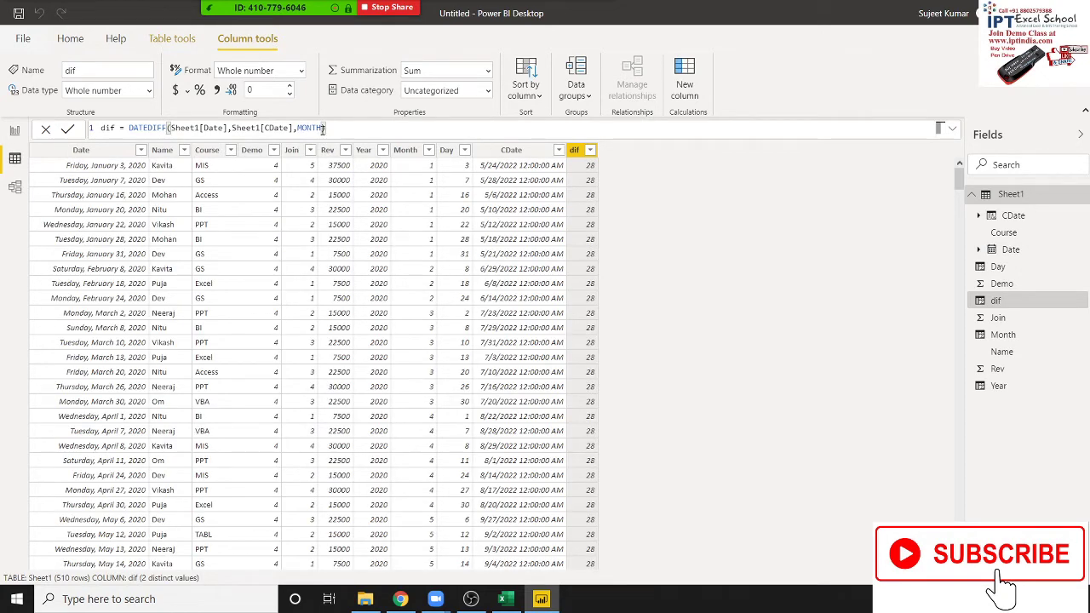
Switch the dif interval from MONTH to QUARTER, showing 9s and 10s
double_click(323, 128)
key(BackSpace)
key(Down)
key(Down)
key(Down)
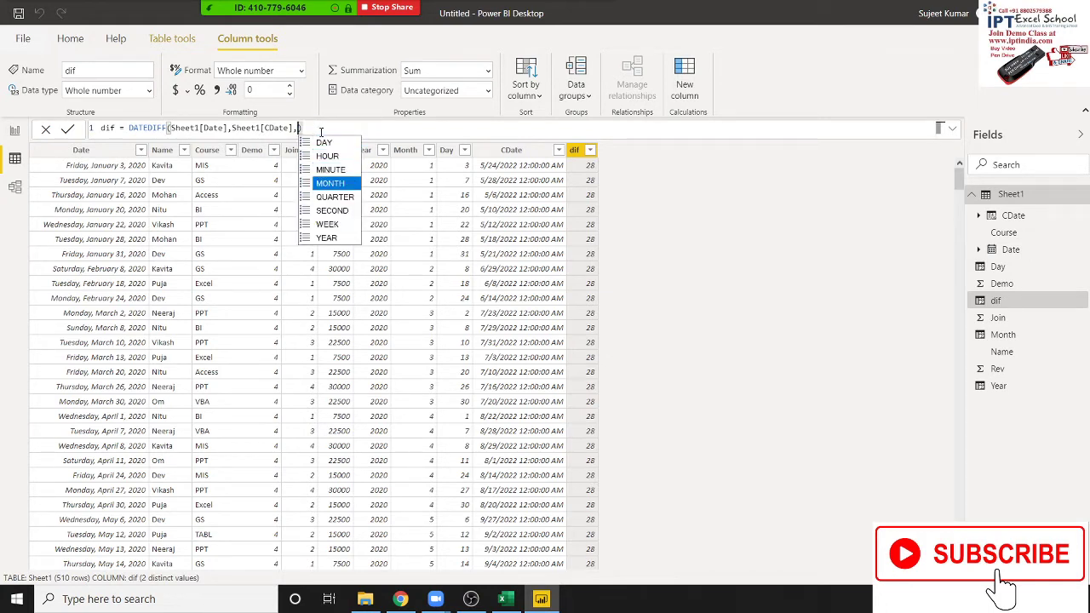
key(Down)
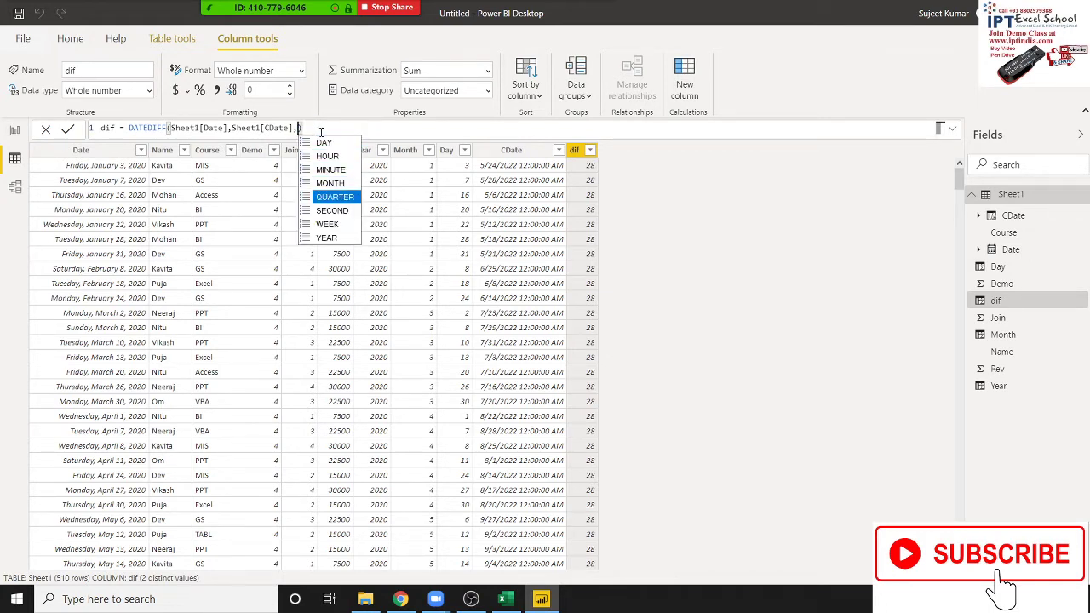
key(Tab)
key(Return)
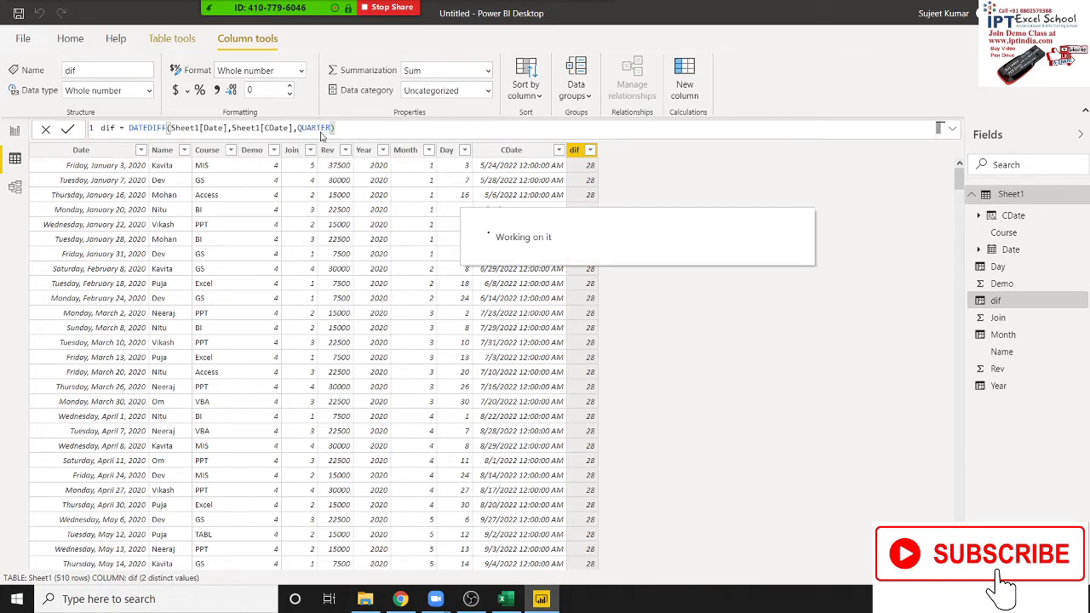
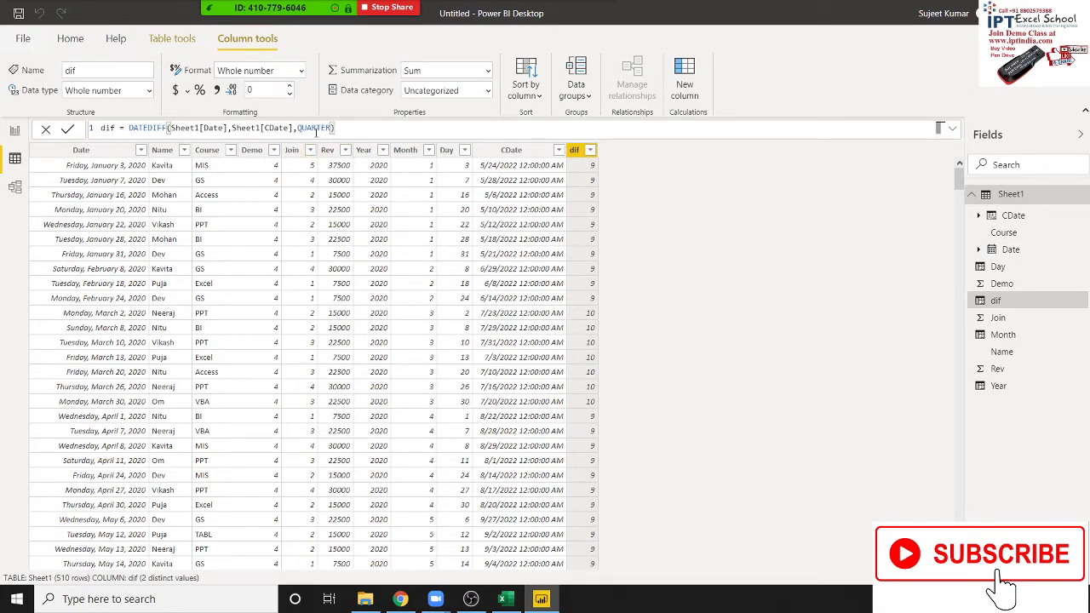
Highlight QUARTER in the dif formula and review DATEDIFF's interval values and examples in the docs
click(316, 128)
double_click(315, 128)
key(alt+Tab)
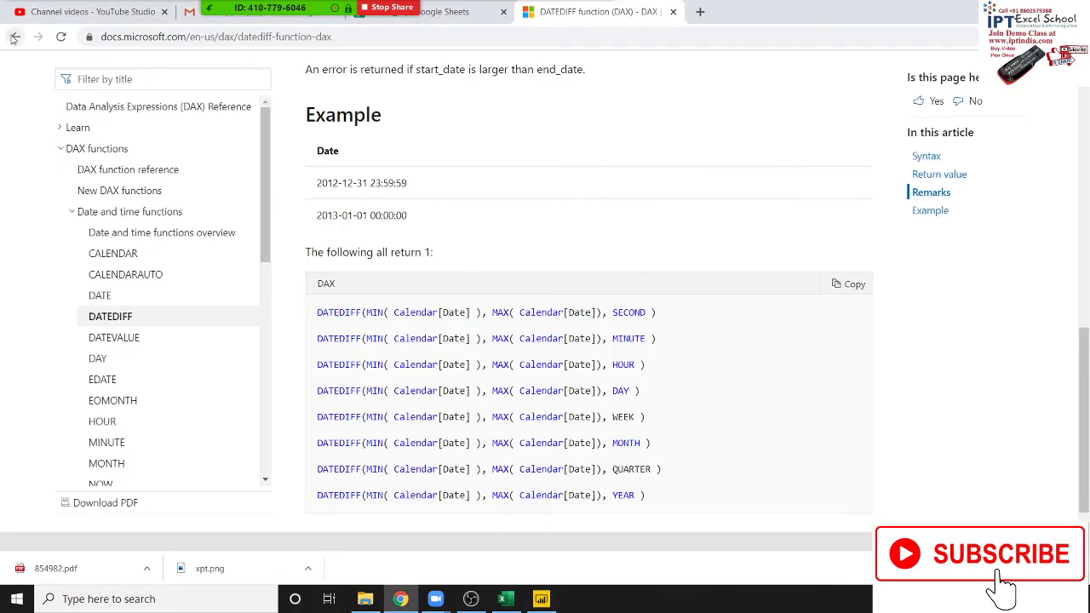
scroll(26, 154, up, 1)
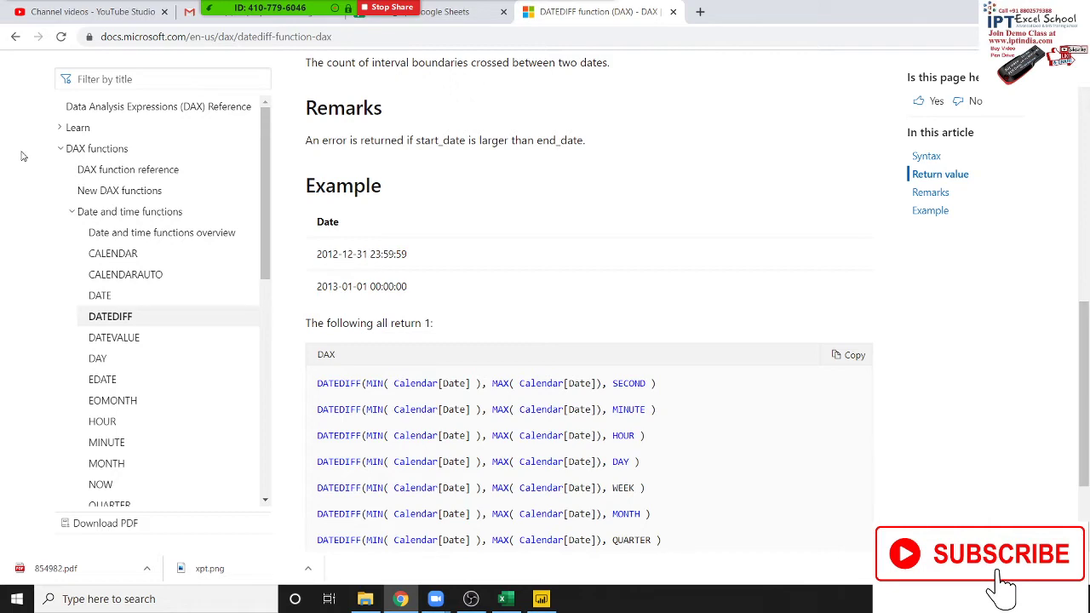
scroll(23, 155, up, 2)
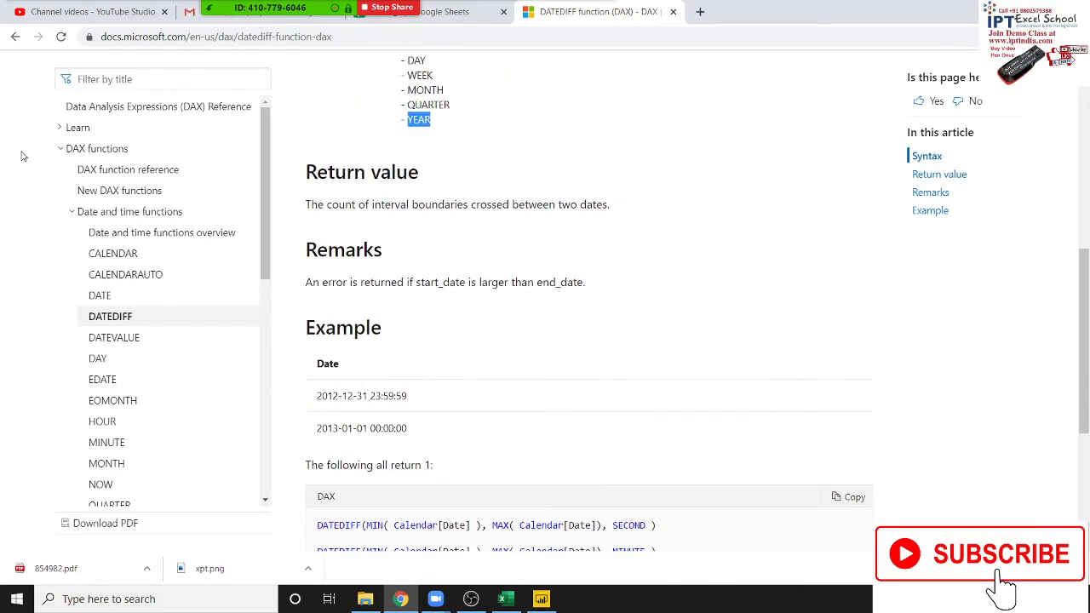
scroll(23, 156, up, 2)
scroll(23, 160, down, 3)
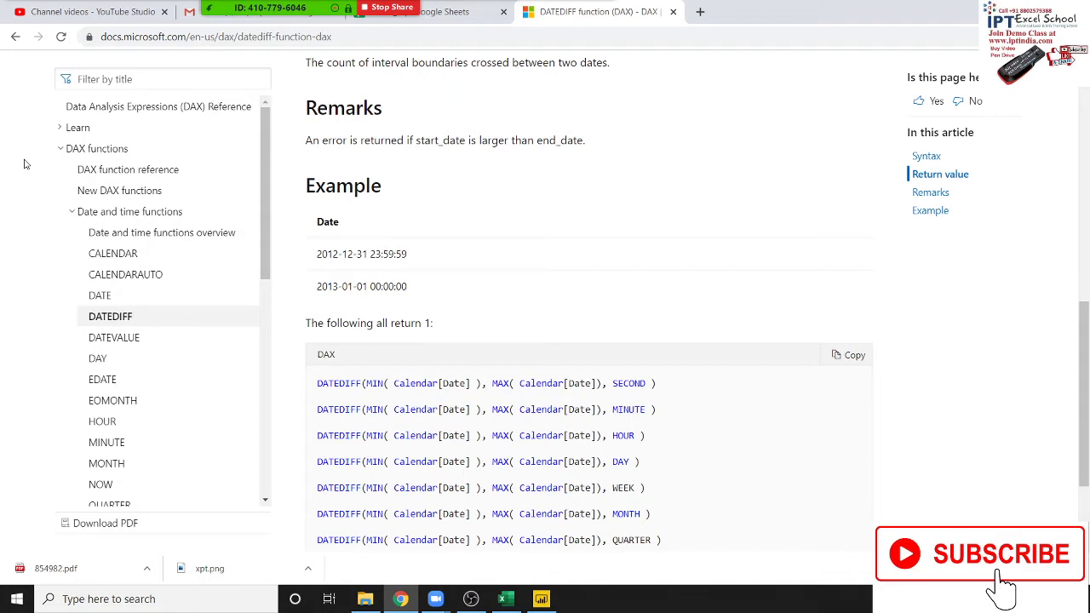
key(alt+Tab)
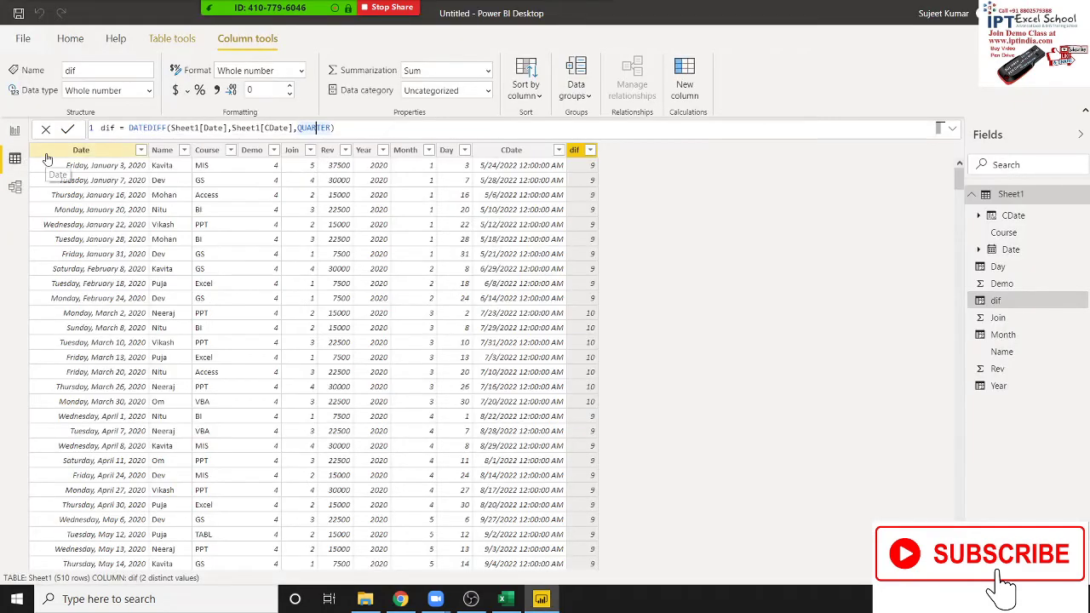
Edit the Month column's formula to use the MONTH function and commit it
click(418, 168)
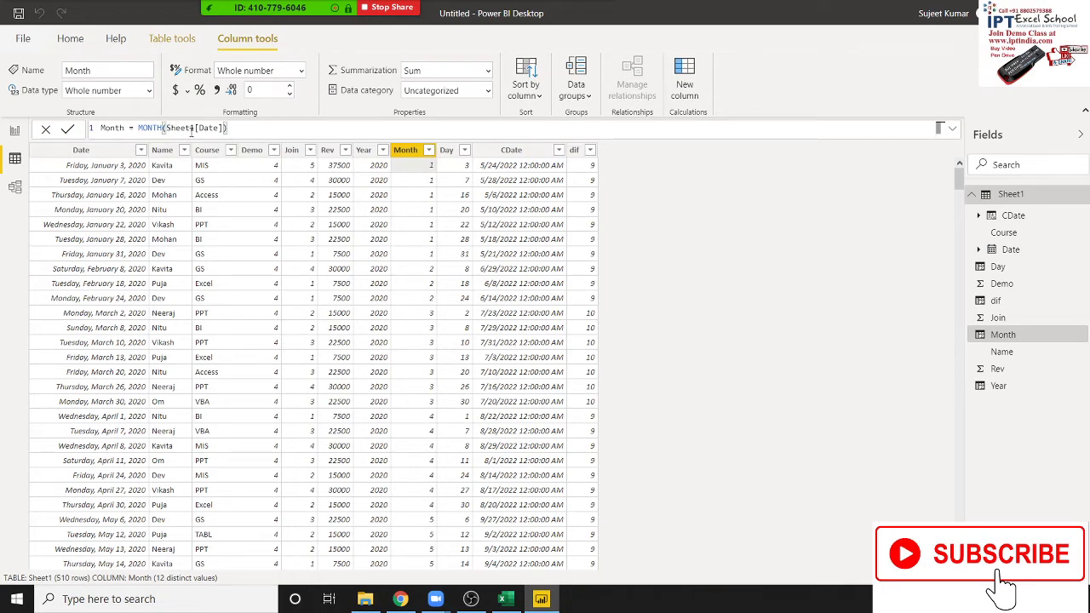
click(150, 128)
text(month)
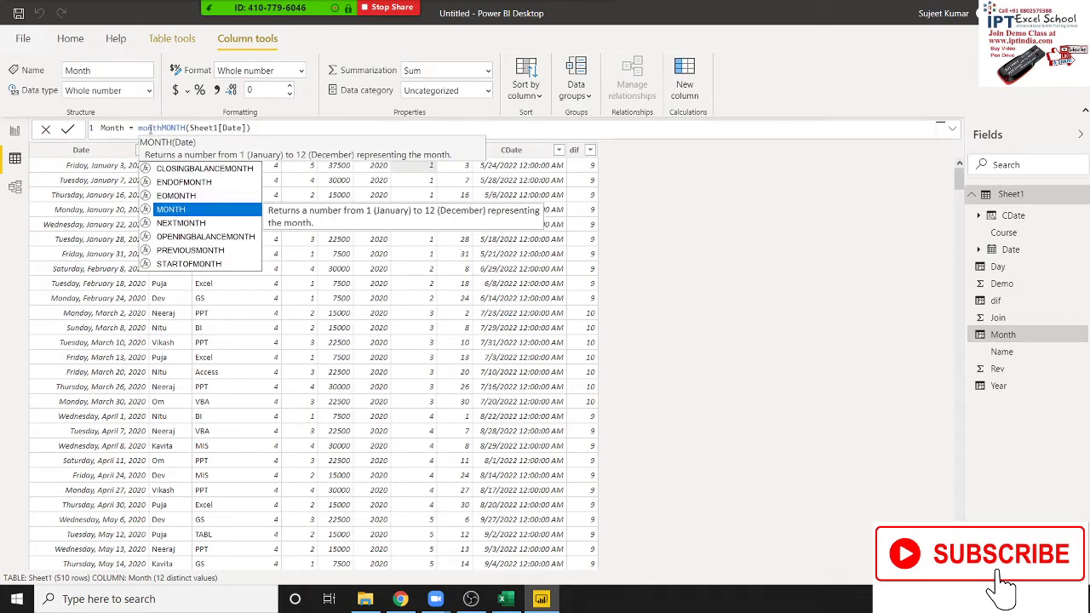
key(Escape)
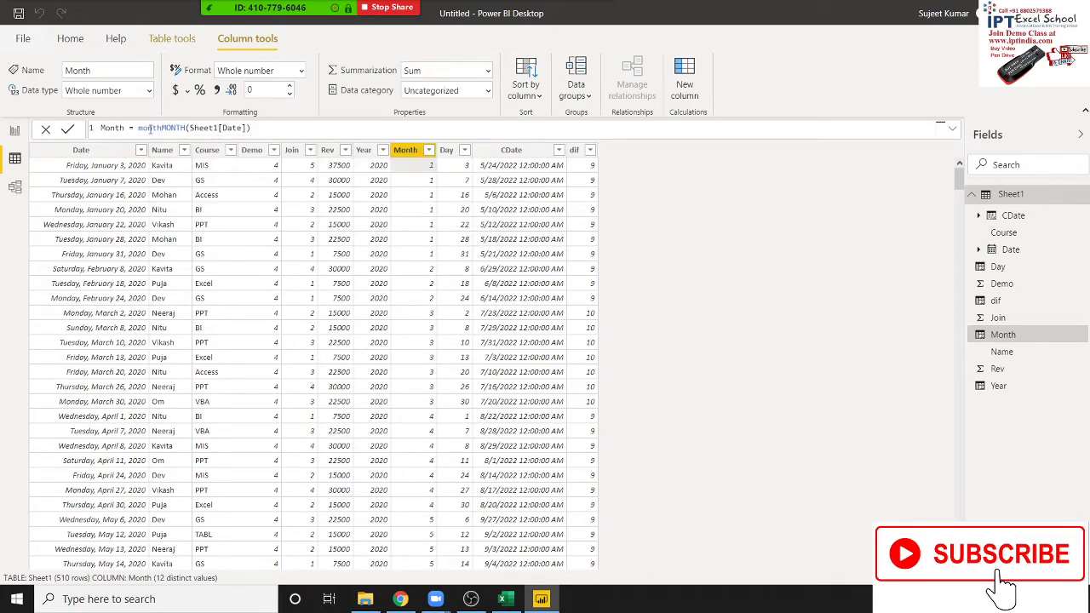
key(Return)
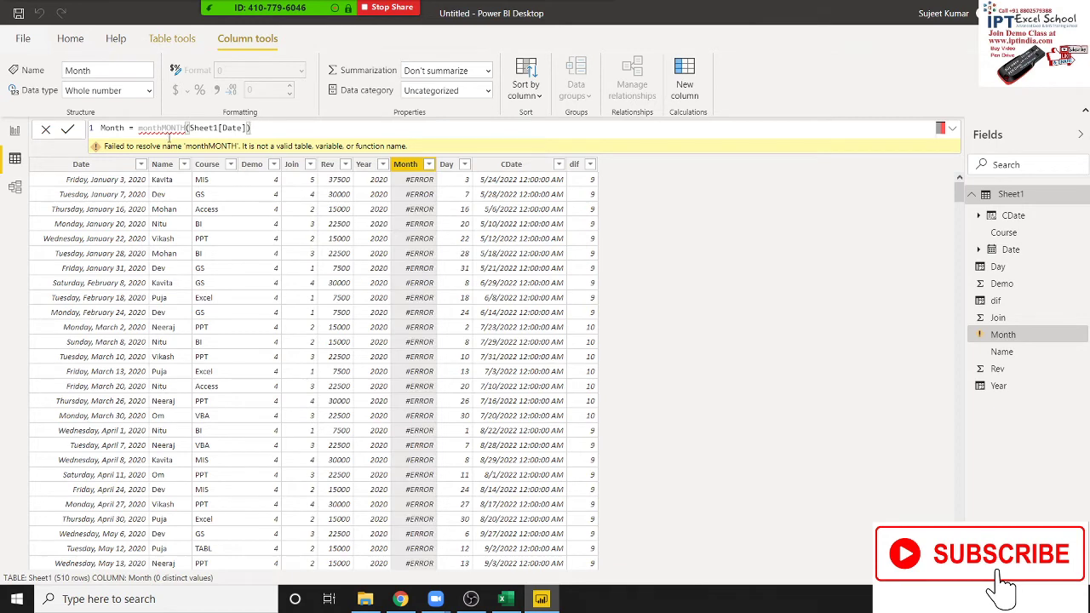
Rewrite the Month formula as Sheet1[Date].[Month] to show January, February and so on
key(BackSpace)
key(BackSpace)
key(BackSpace)
key(BackSpace)
key(BackSpace)
key(BackSpace)
key(BackSpace)
key(BackSpace)
key(BackSpace)
key(BackSpace)
key(BackSpace)
key(BackSpace)
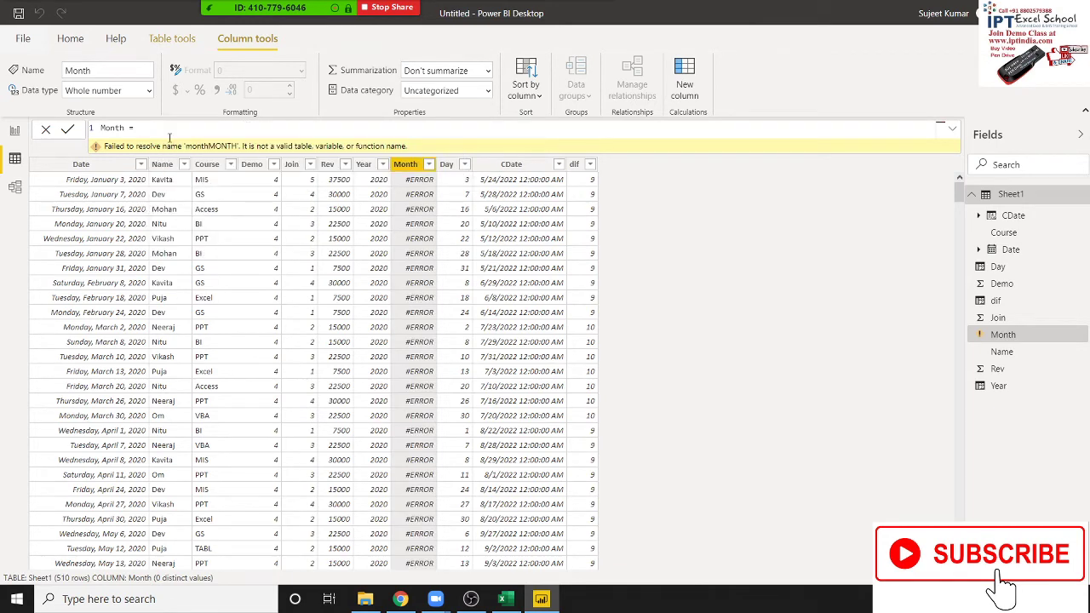
text(sh)
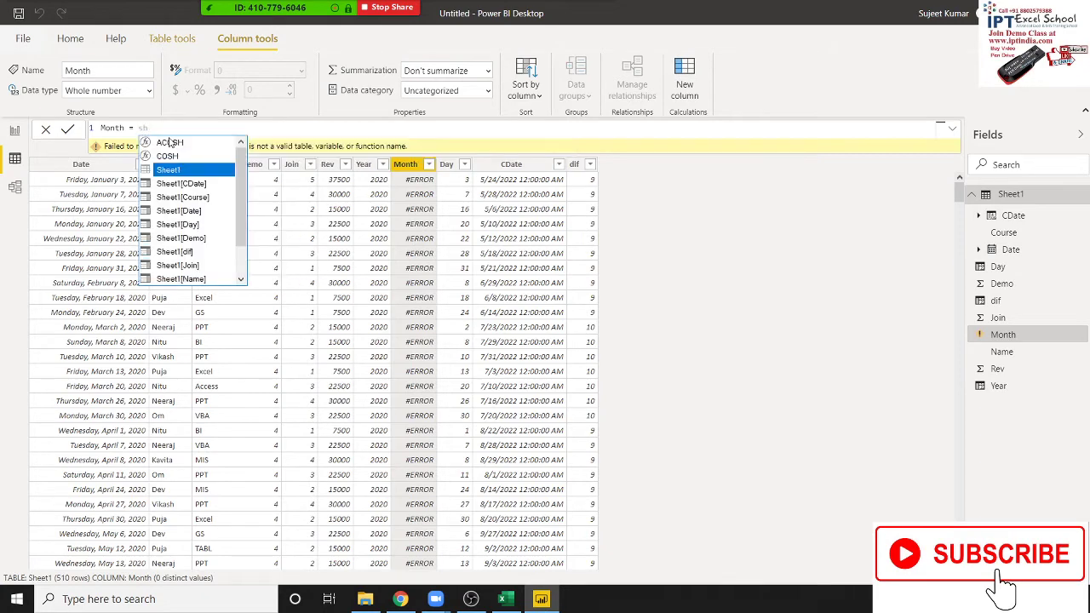
key(Down)
key(Down)
key(Down)
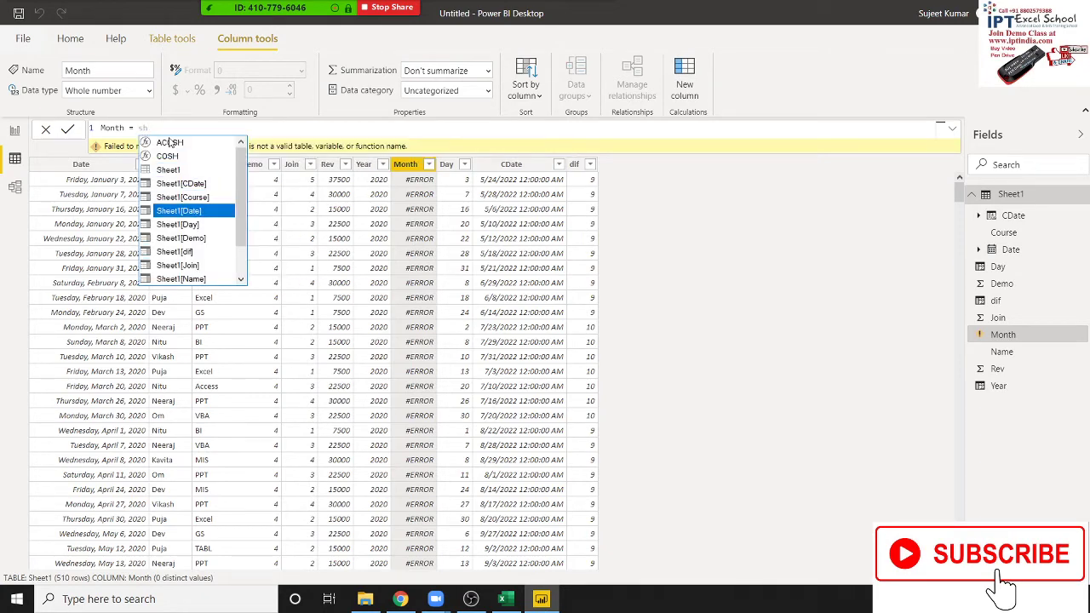
key(Tab)
key(Down)
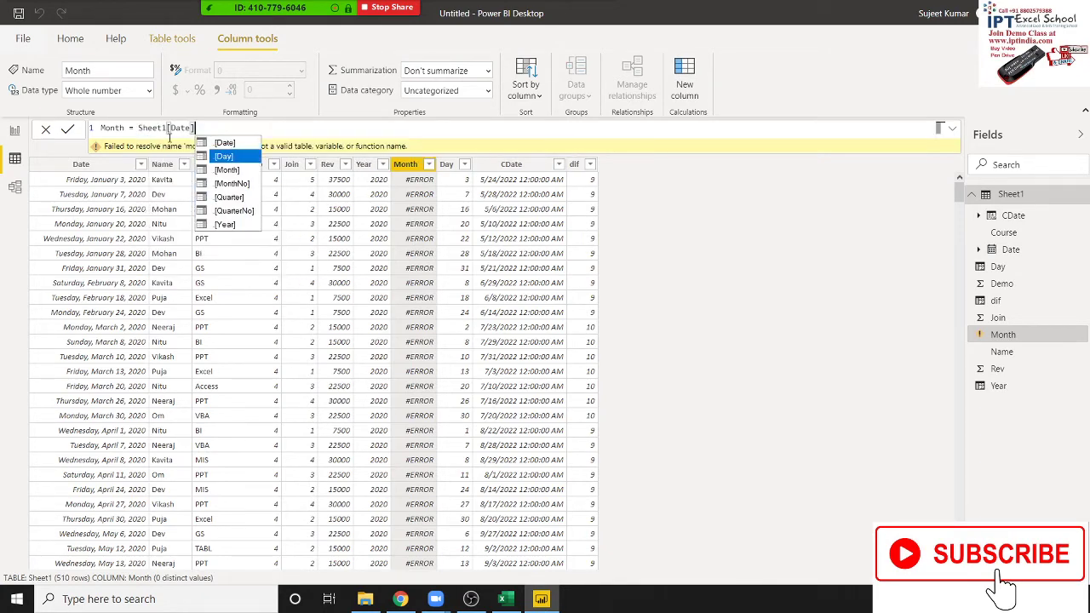
key(Down)
key(Down)
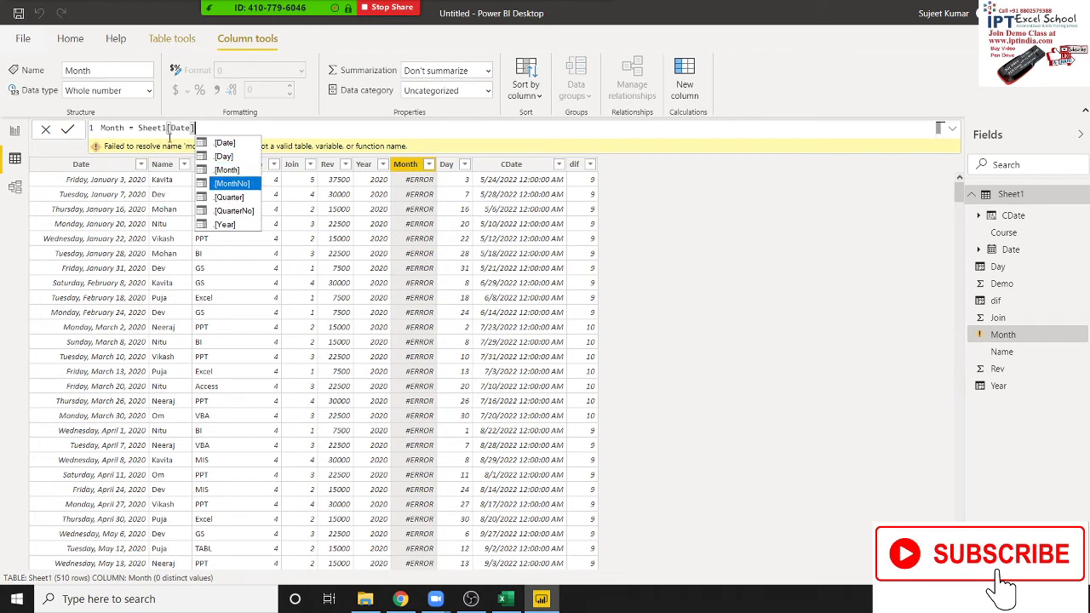
key(Up)
key(Tab)
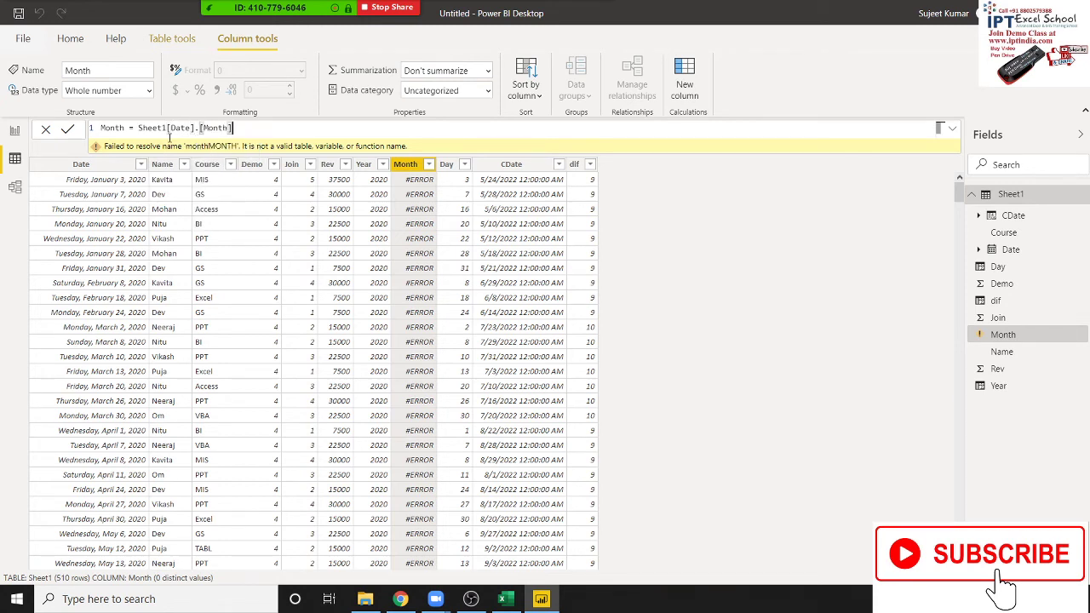
key(Return)
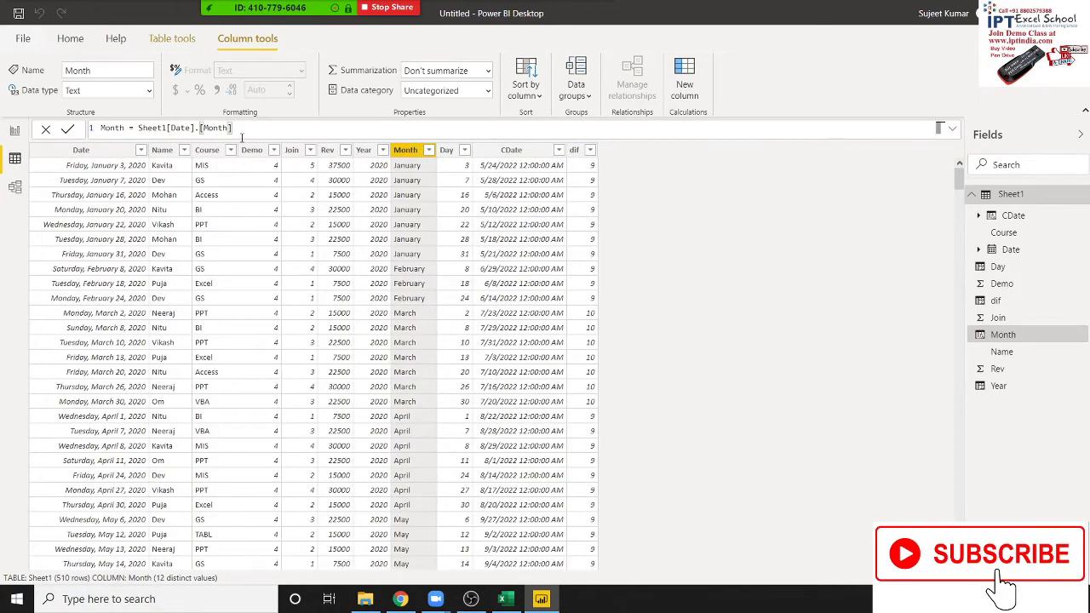
Switch the Month formula to the Sheet1[Date].[MonthNo] hierarchy level
click(242, 129)
key(BackSpace)
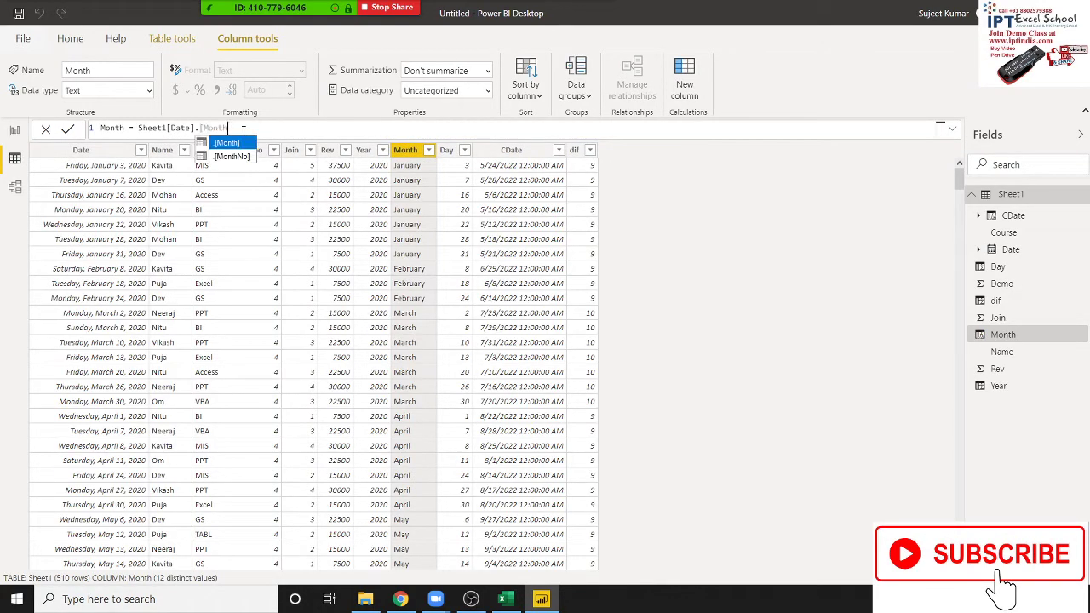
key(Down)
key(Tab)
key(Return)
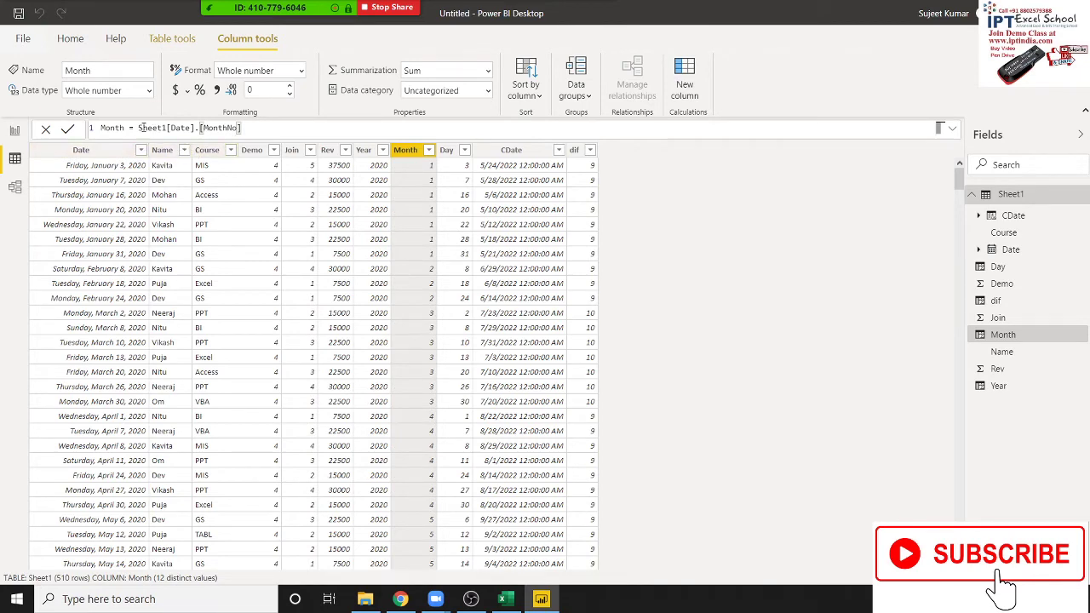
Replace it with FORMAT(Sheet1[Date],"MMM") to show Jan, Feb, Mar
drag(139, 128, 268, 133)
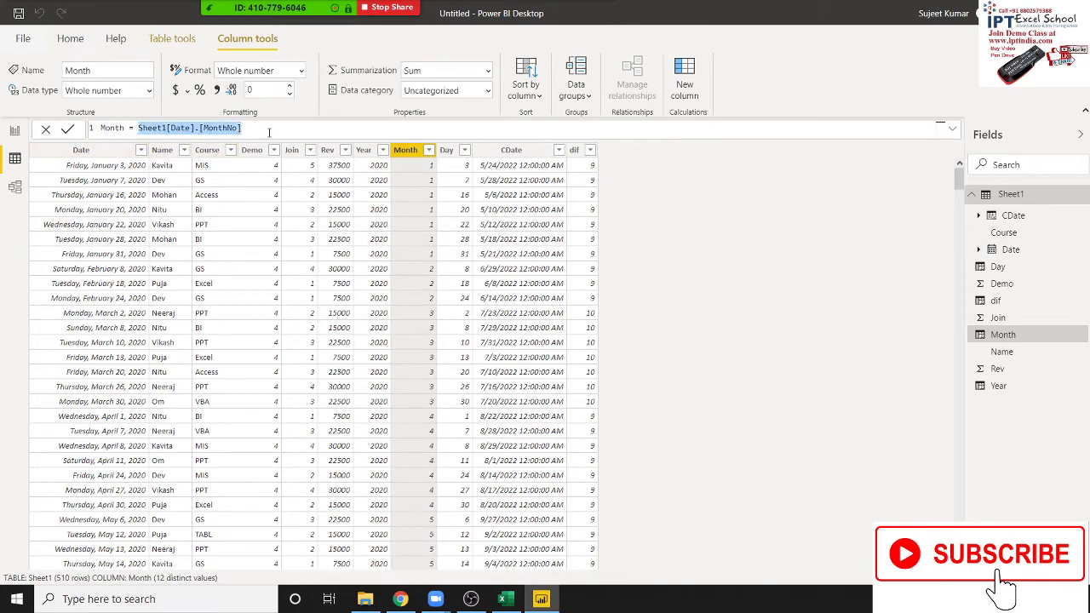
text(for)
key(Tab)
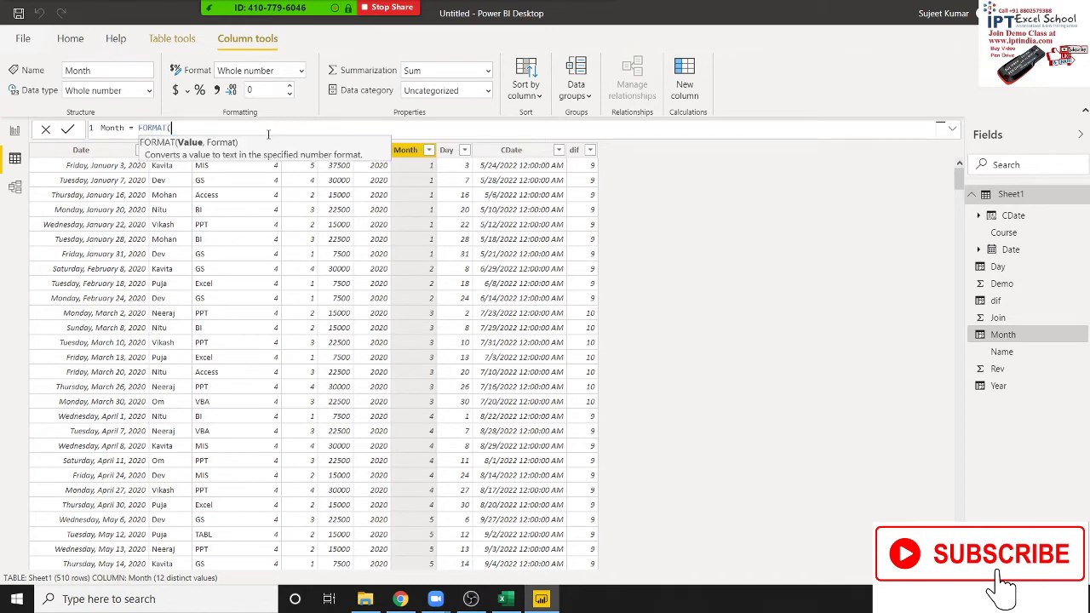
text(sh)
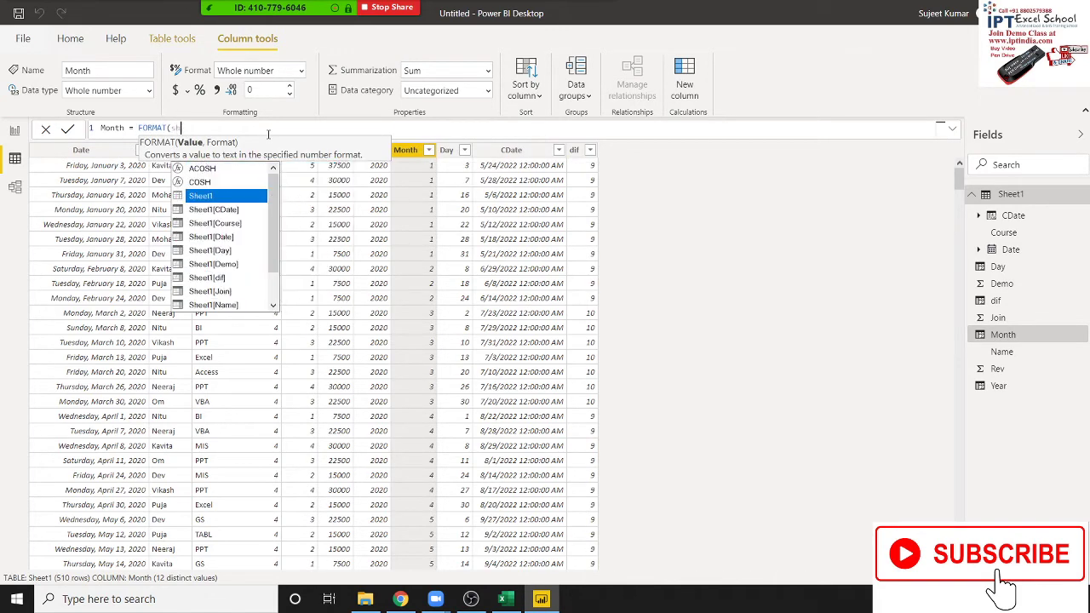
key(Down)
key(Down)
key(Up)
key(Down)
key(Down)
key(Down)
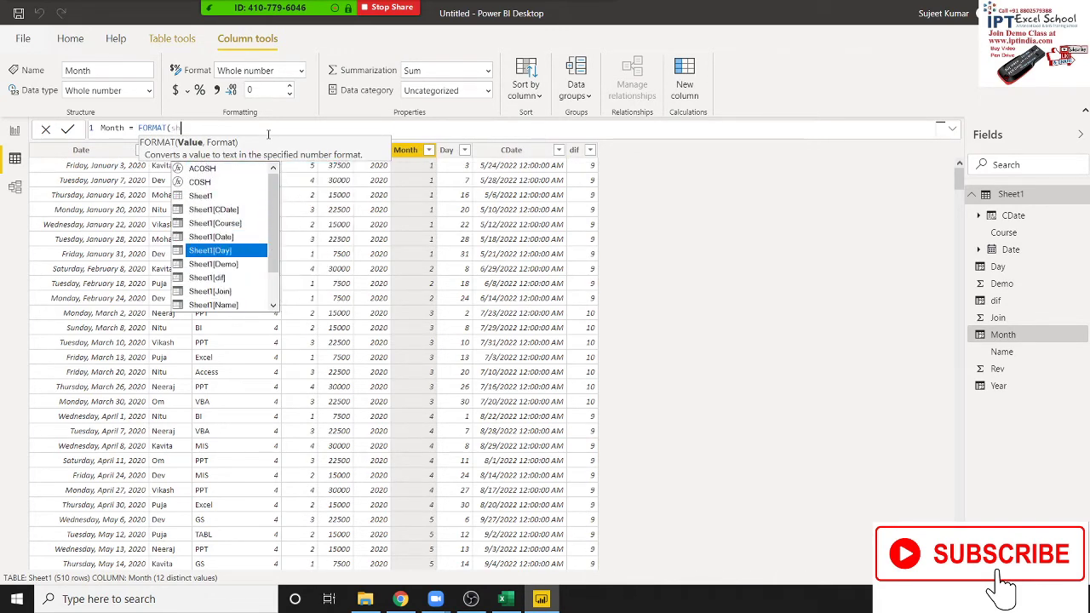
key(Up)
key(Tab)
text(,)
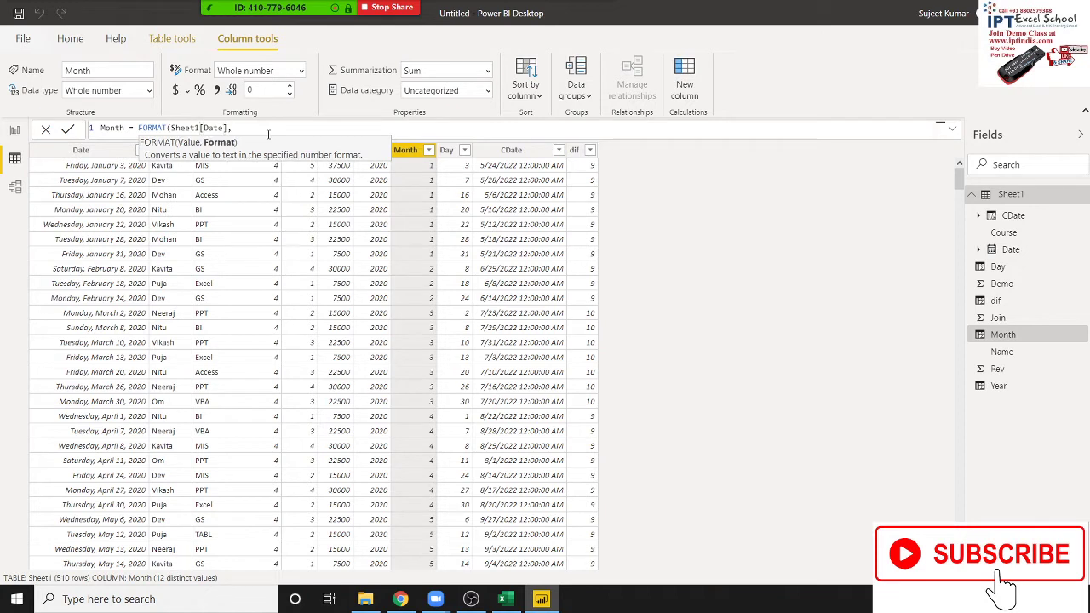
text("M)
text(MM"))
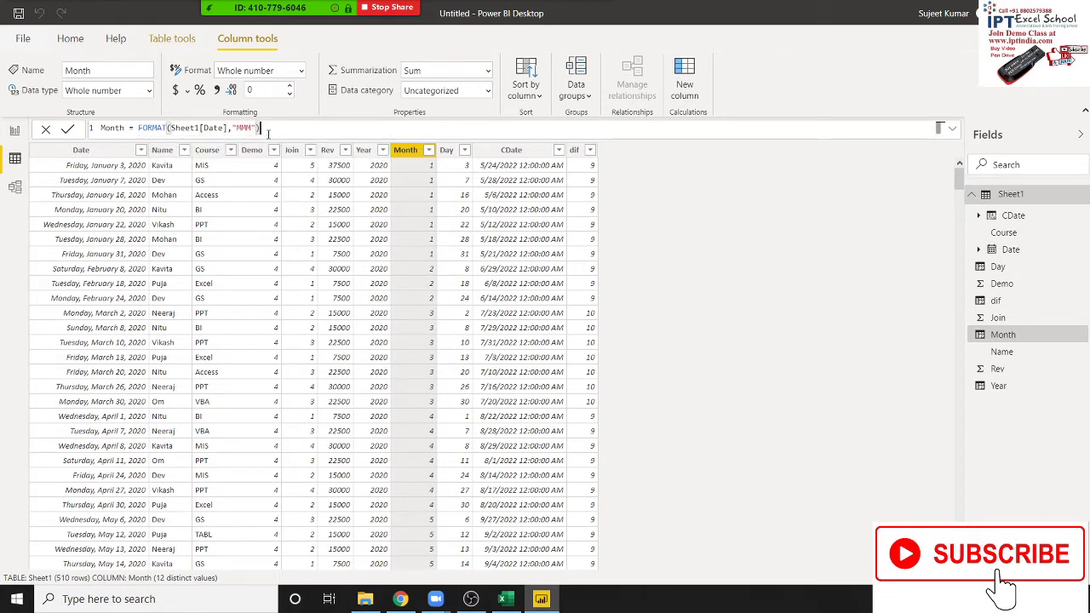
key(Return)
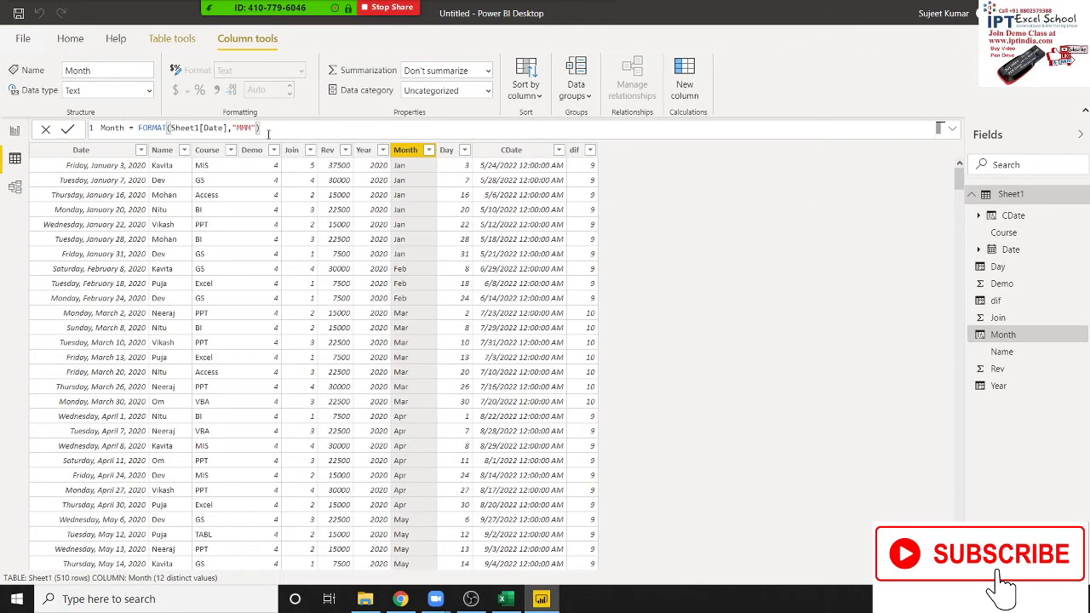
Back in the DATEDIFF docs, go to the date and time functions overview
key(alt+Tab)
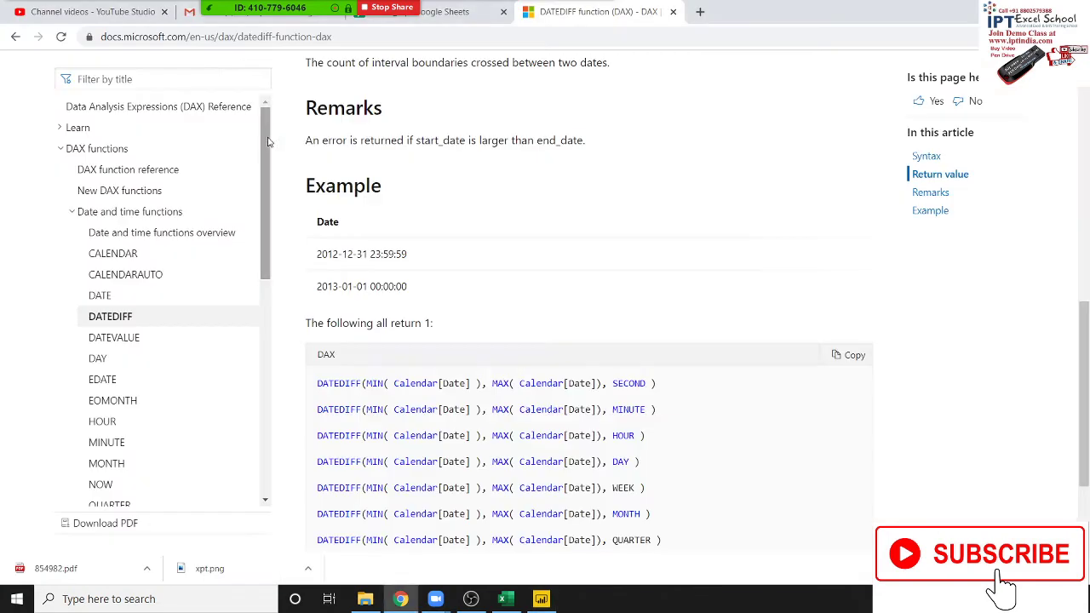
scroll(448, 302, up, 2)
scroll(474, 302, up, 2)
scroll(473, 303, up, 2)
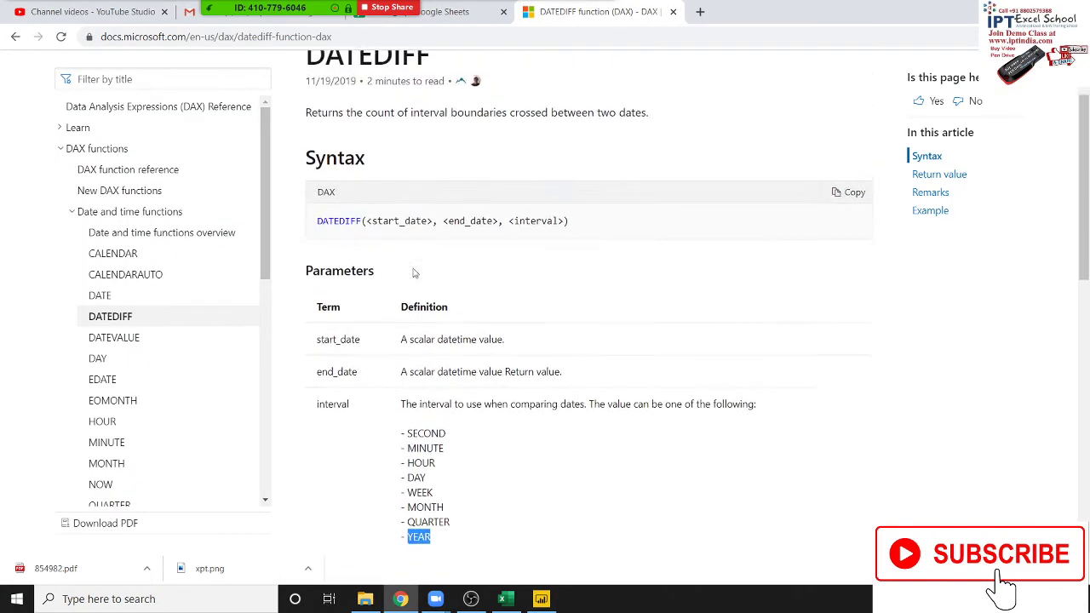
click(162, 232)
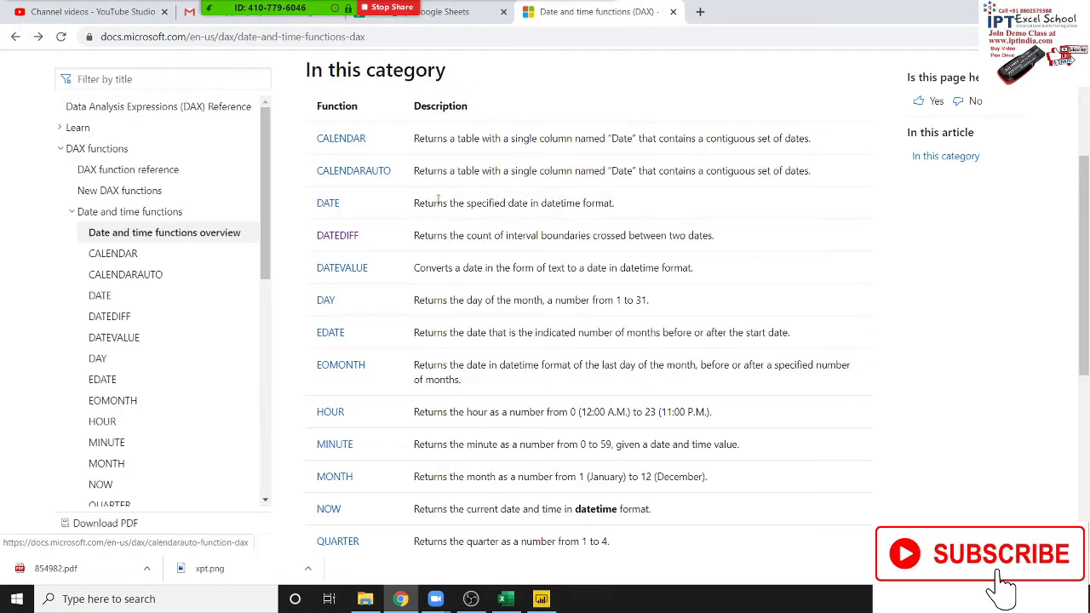
Open the CALENDAR docs, highlight DATE (2005, 1, 1) in its example, and return to Power BI
scroll(341, 213, up, 1)
click(347, 217)
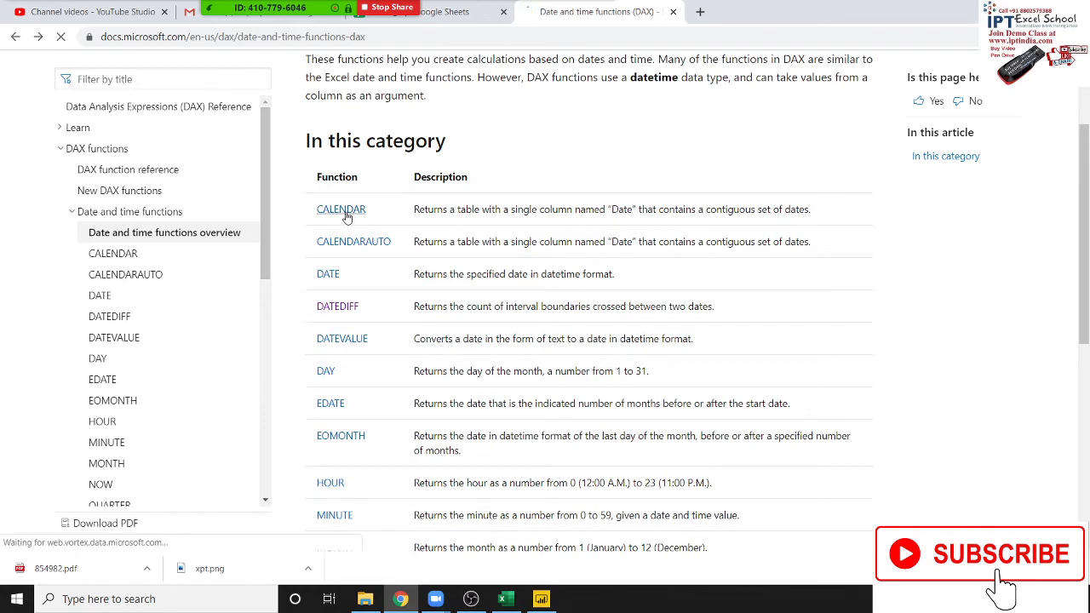
scroll(451, 250, down, 3)
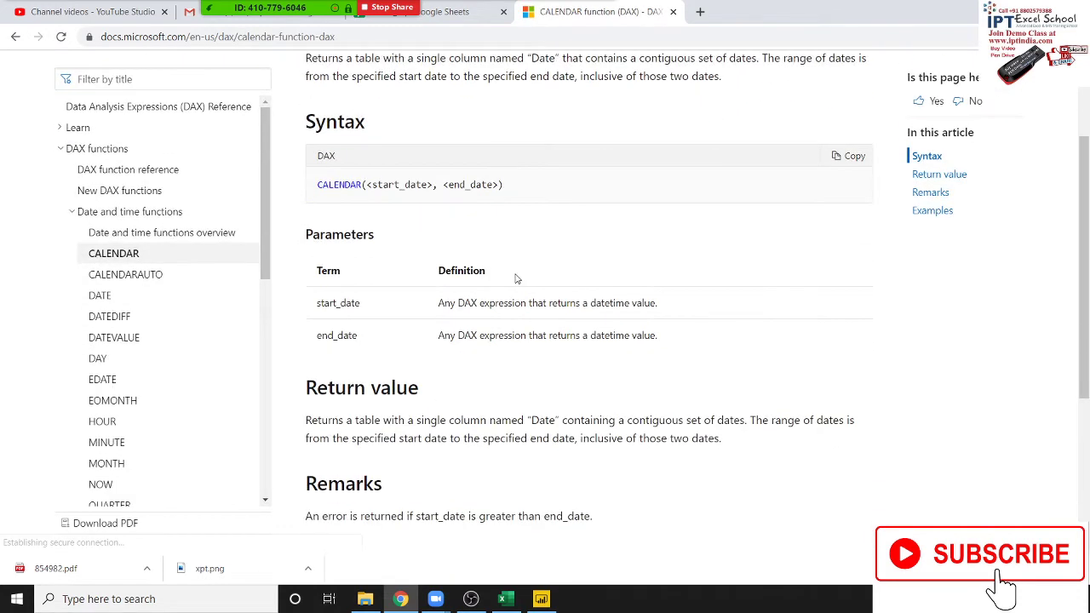
scroll(516, 278, down, 4)
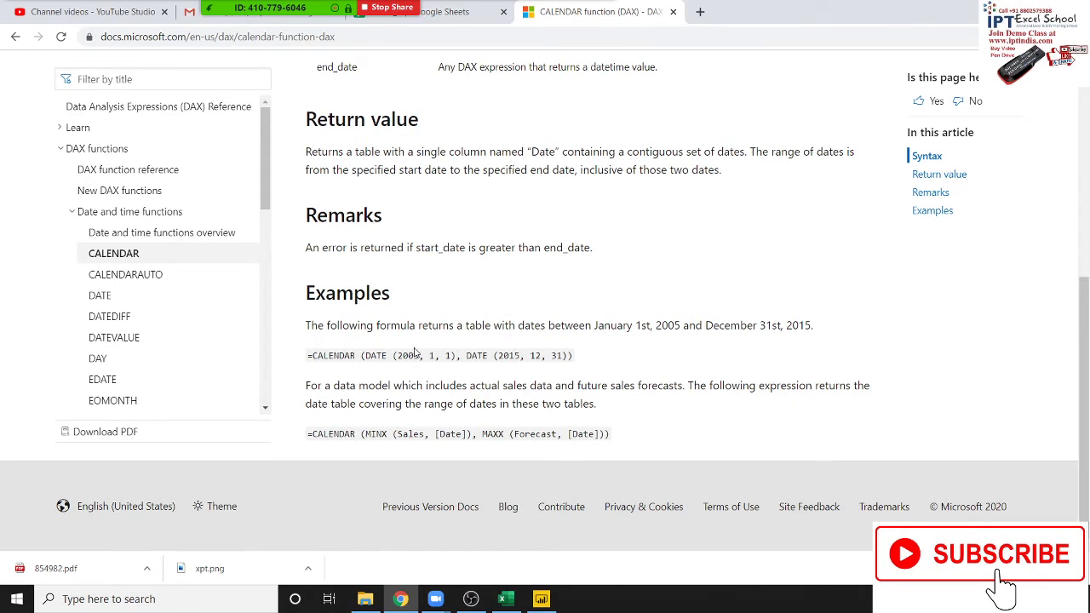
drag(371, 358, 457, 356)
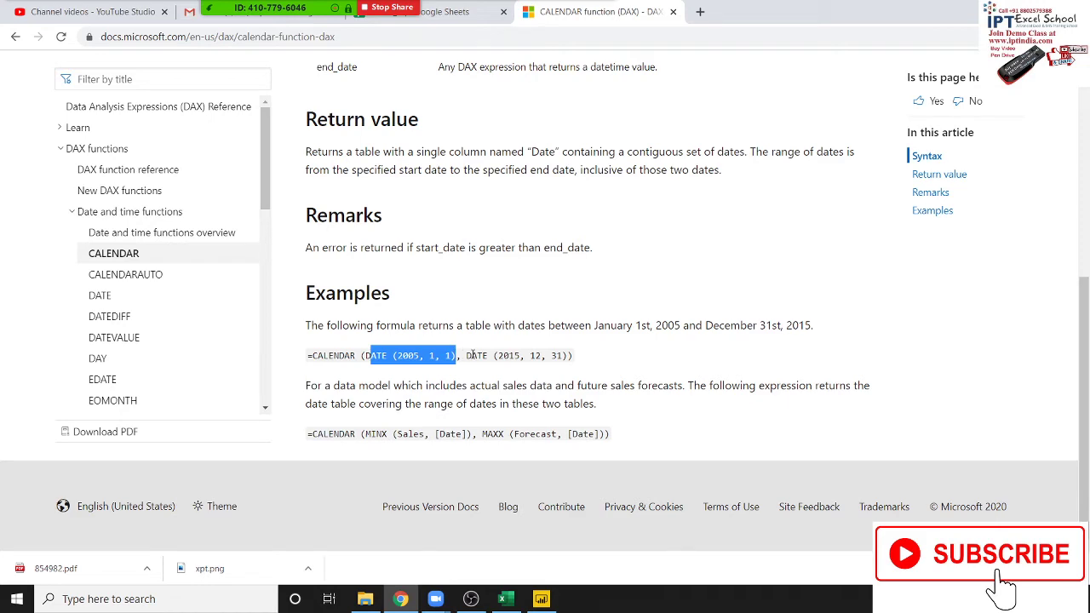
key(alt+Tab)
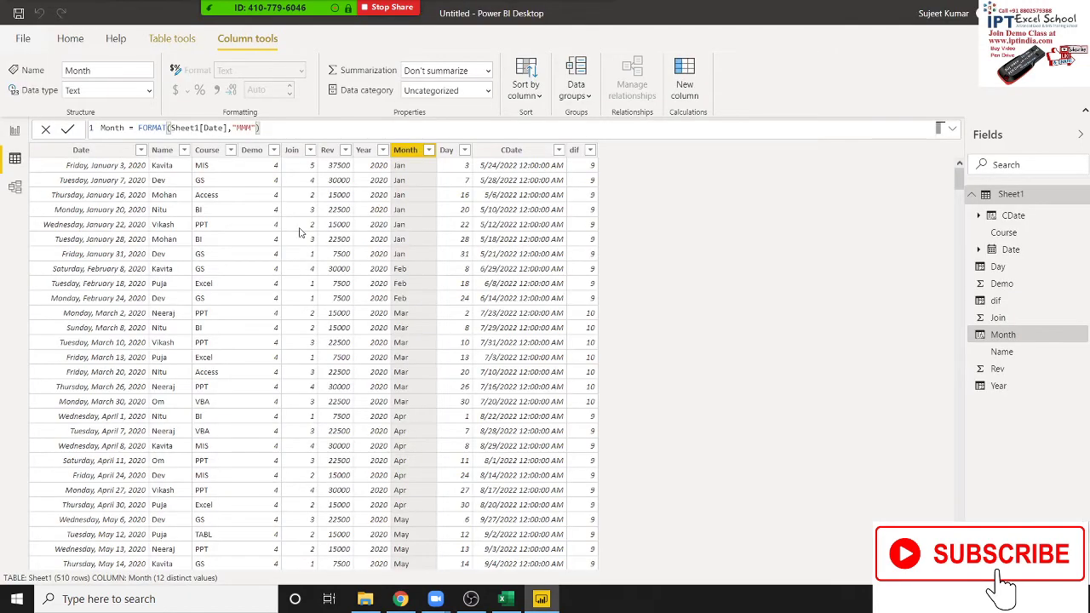
Add a new Sheet1 column named CL with the formula CALENDAR()
click(695, 88)
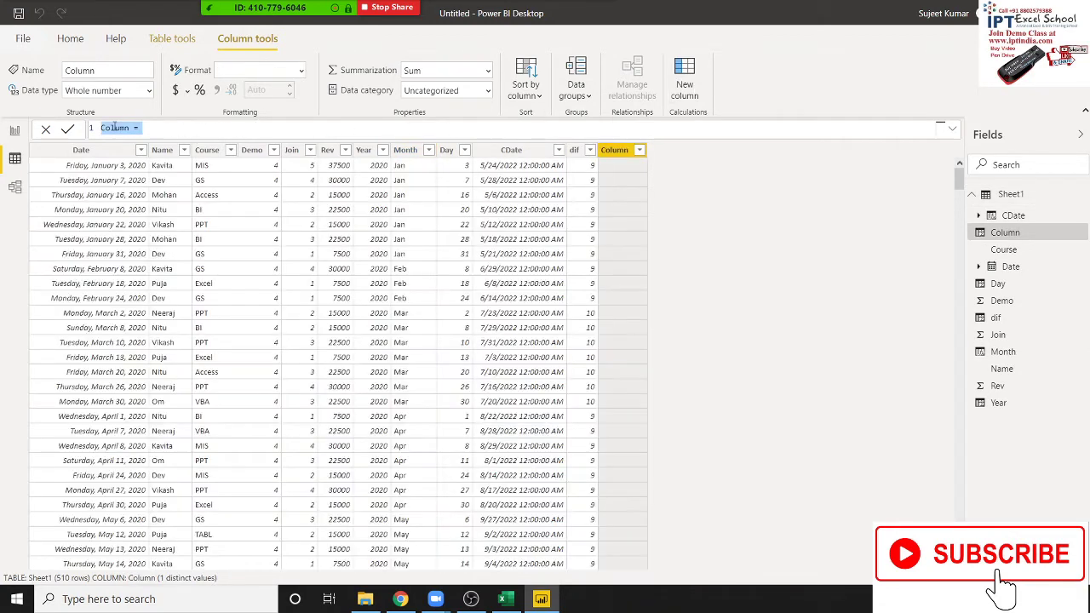
text(C)
text(L)
click(124, 130)
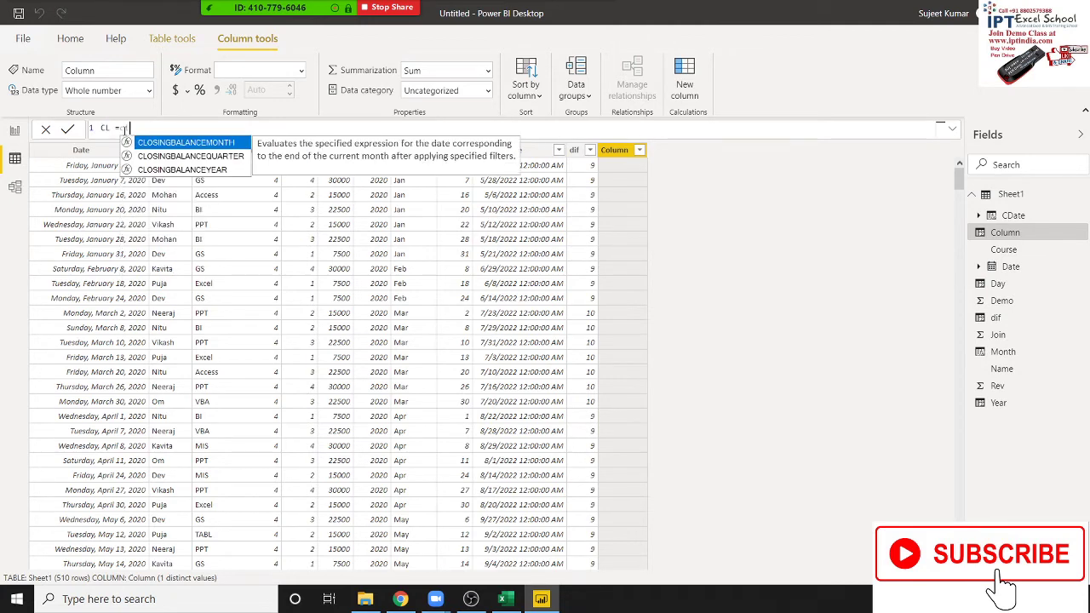
text(ca)
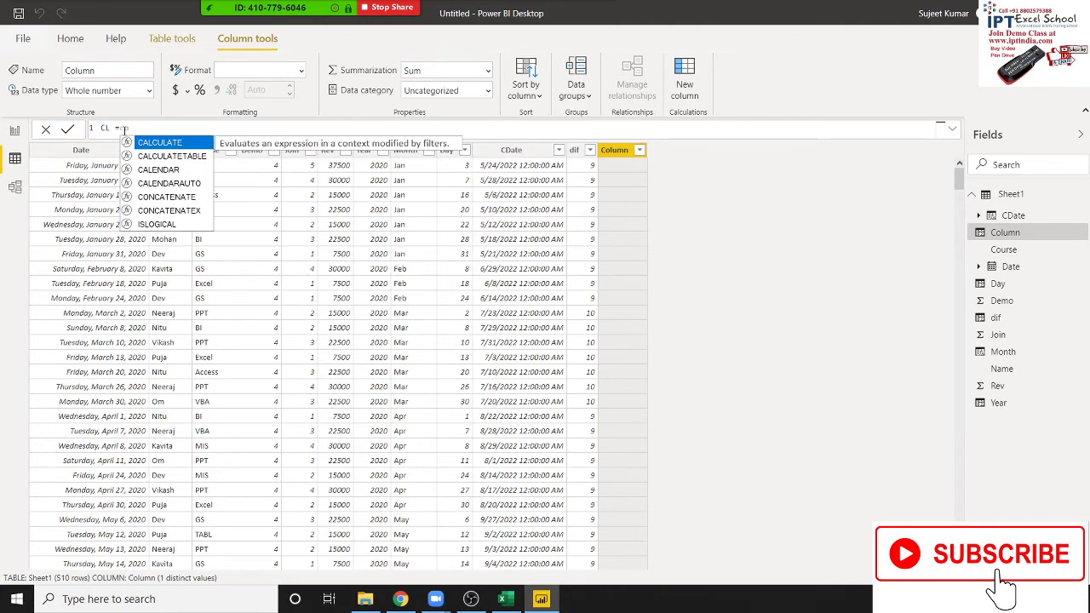
key(Down)
key(Down)
key(Tab)
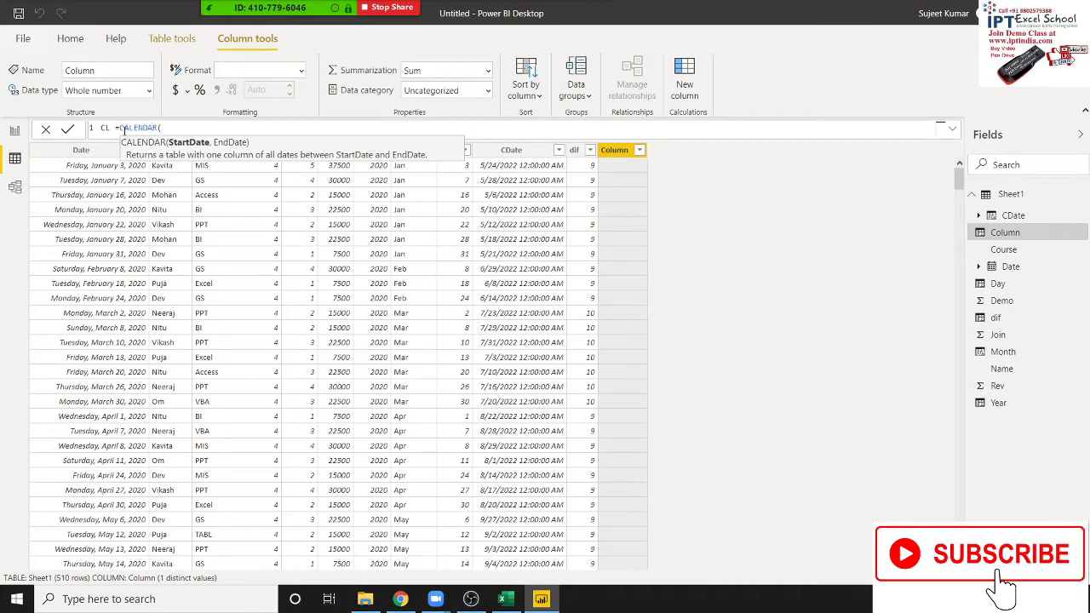
text())
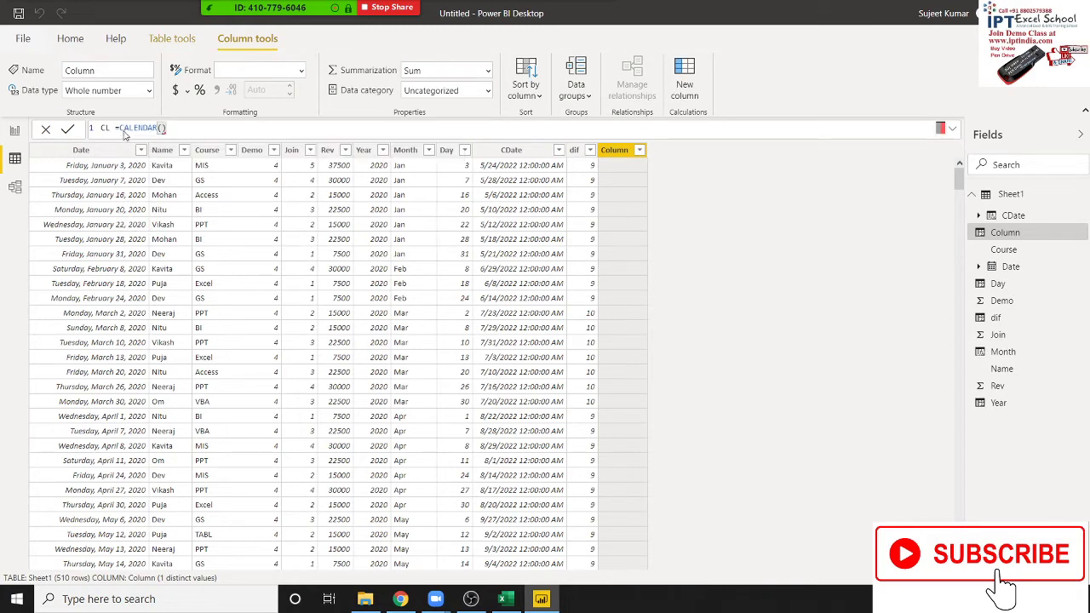
key(Return)
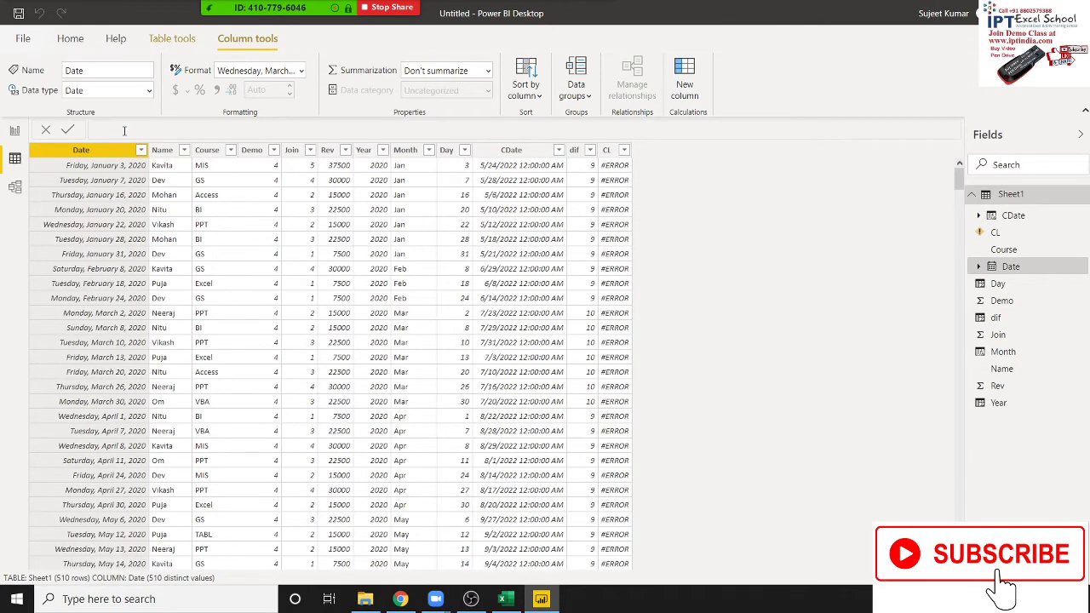
Give CALENDAR the argument Sheet1[CDate].[Date], commit it, and go to the CALENDAR docs
click(610, 186)
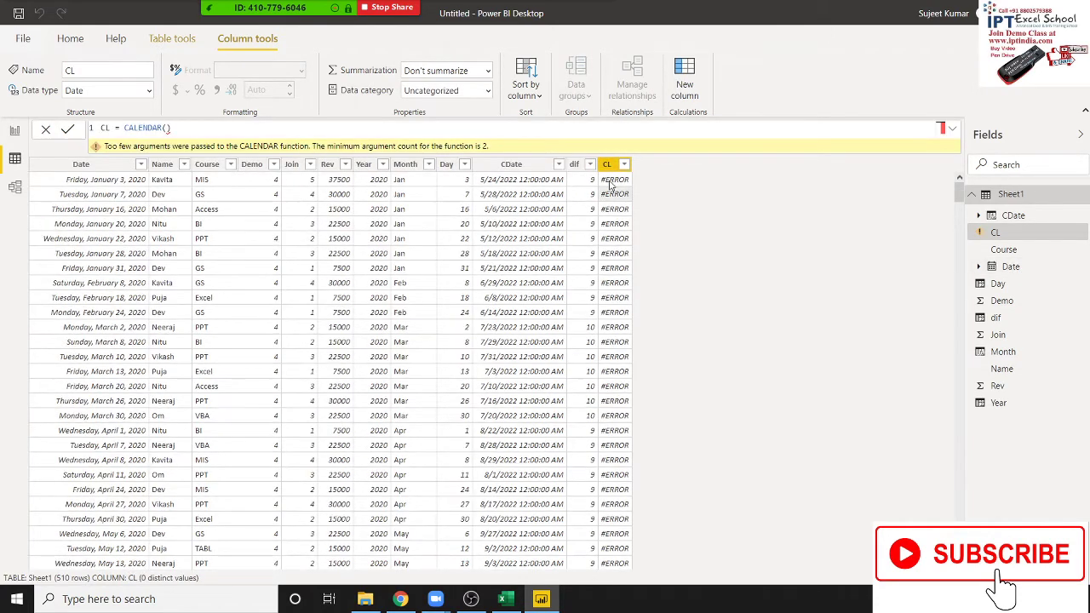
click(167, 128)
text(date)
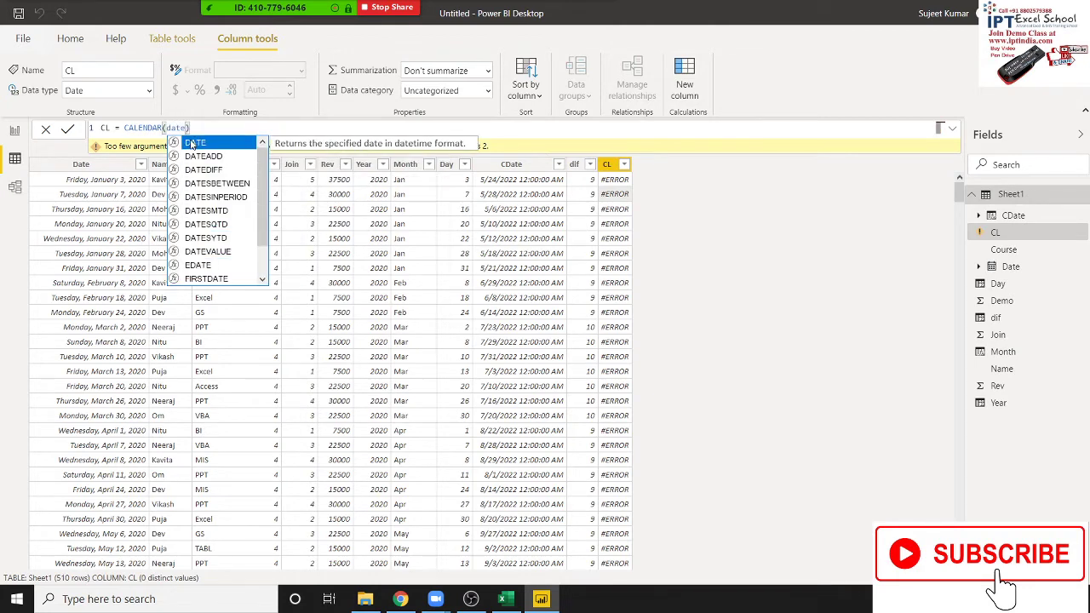
click(192, 144)
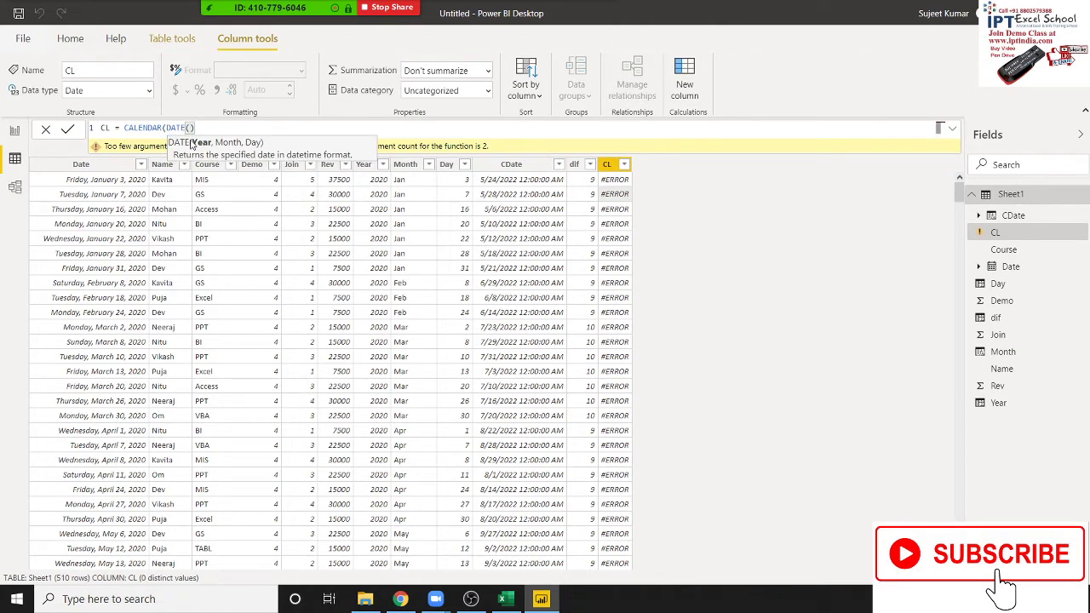
key(BackSpace)
key(BackSpace)
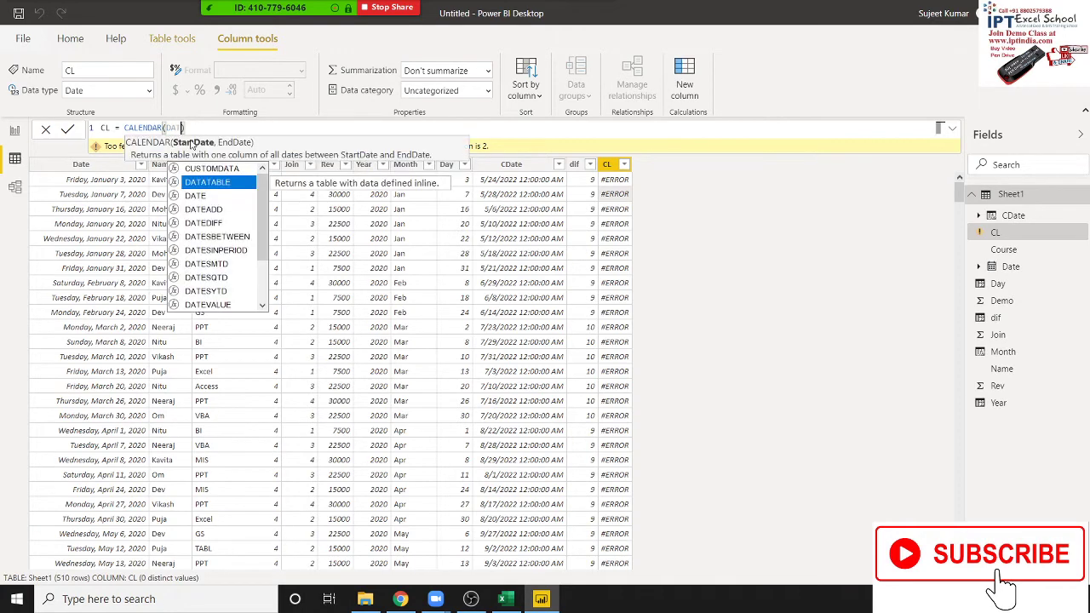
key(BackSpace)
key(BackSpace)
key(BackSpace)
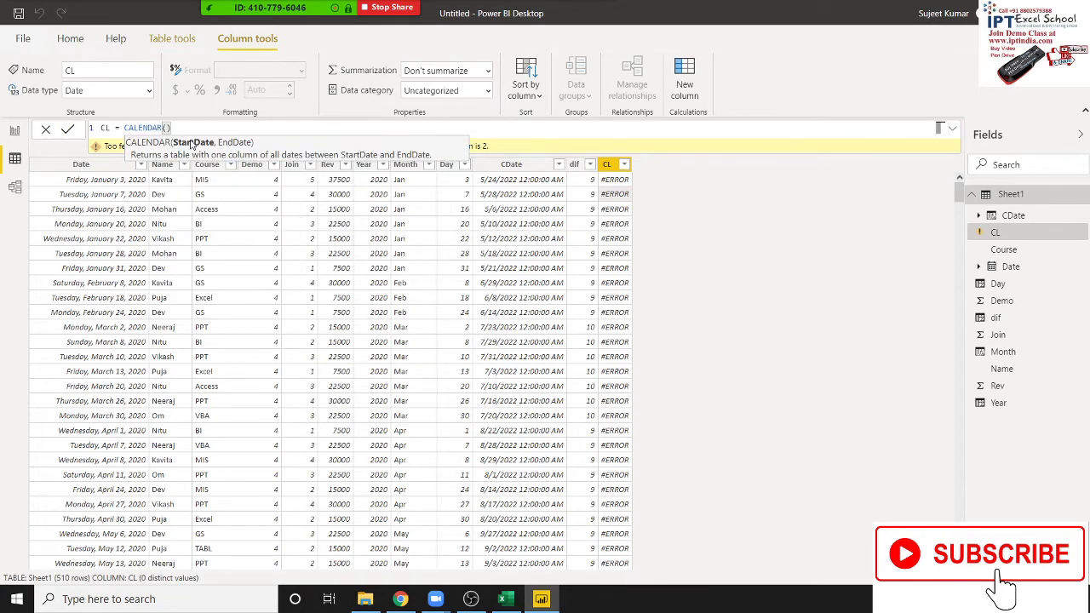
text(sh)
key(Down)
key(Tab)
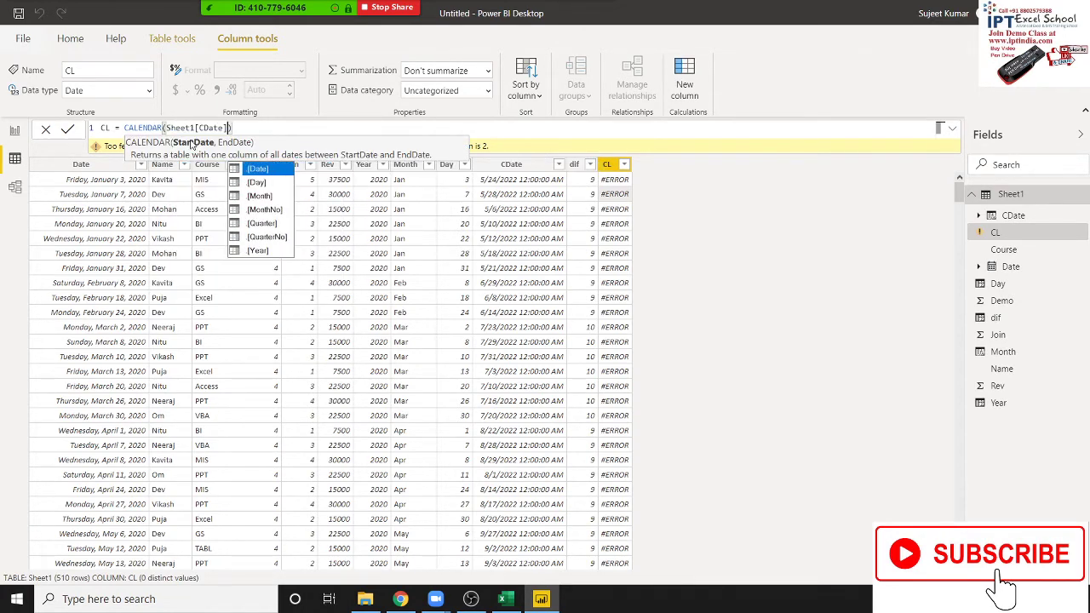
key(Tab)
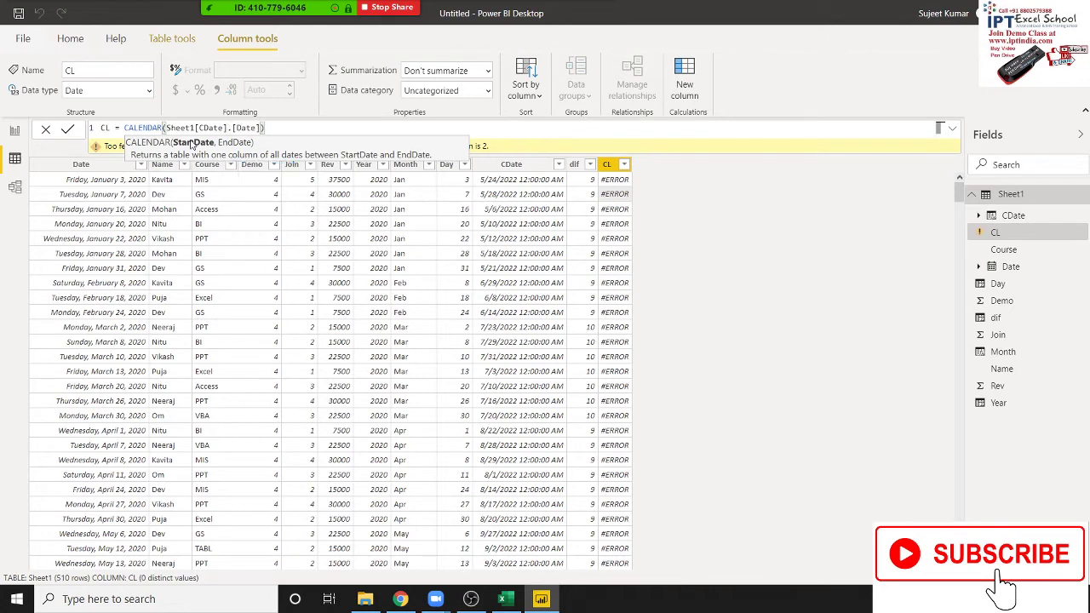
key(Return)
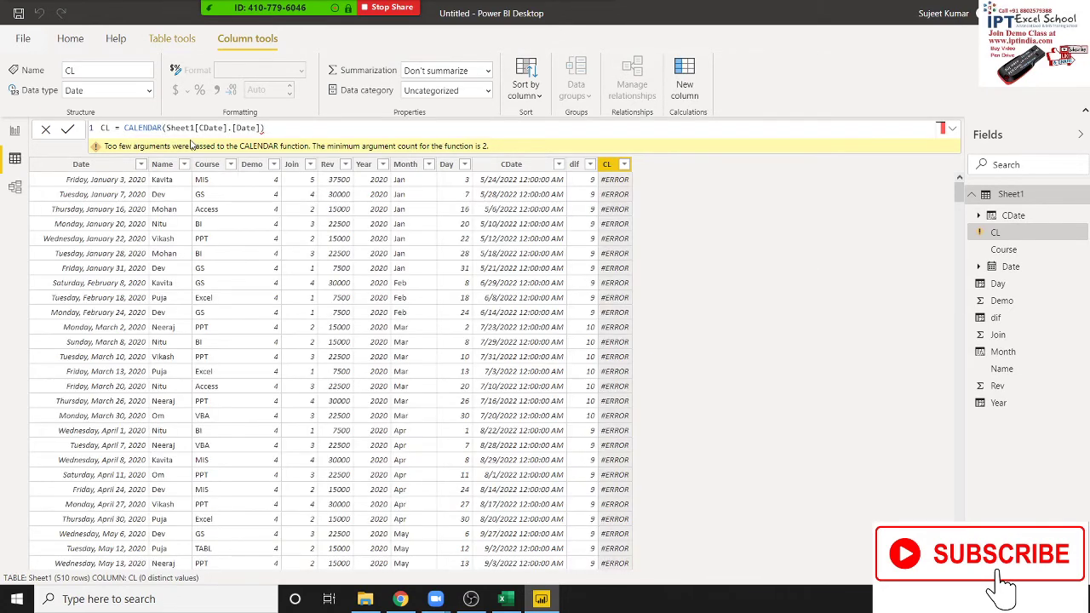
click(401, 599)
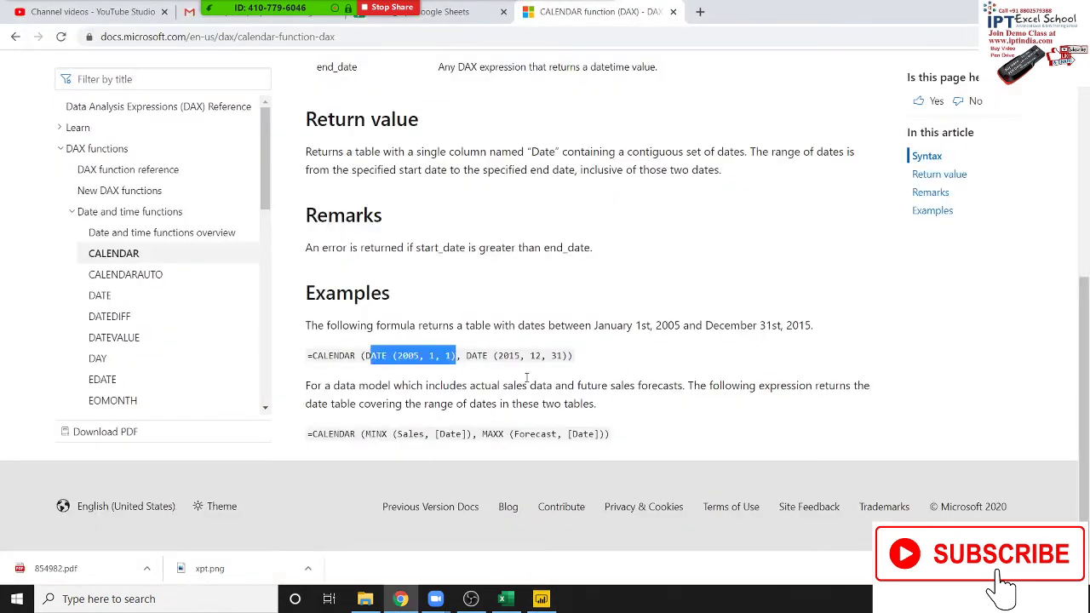
Study the MINX and MAXX start and end date expressions in the CALENDAR example
click(403, 379)
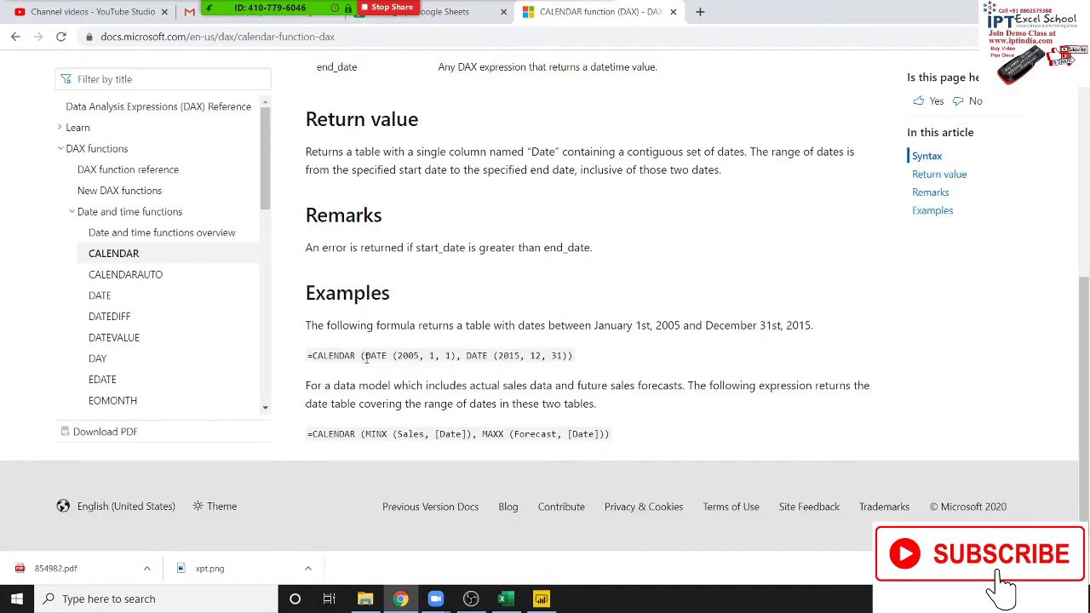
scroll(385, 379, up, 1)
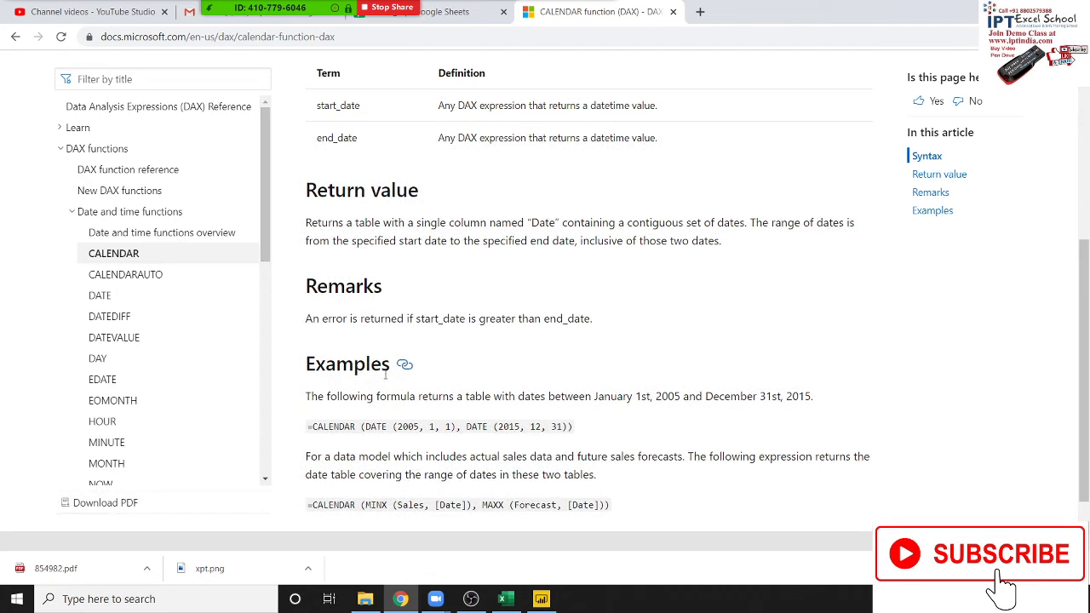
scroll(385, 375, down, 1)
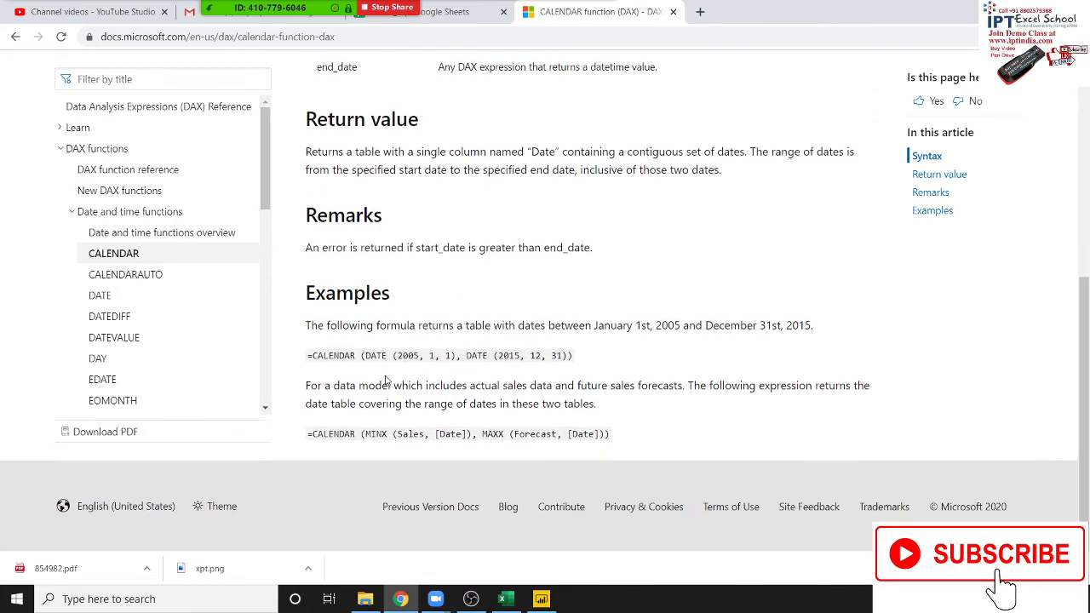
drag(367, 434, 610, 434)
click(483, 432)
click(584, 430)
key(alt+Tab)
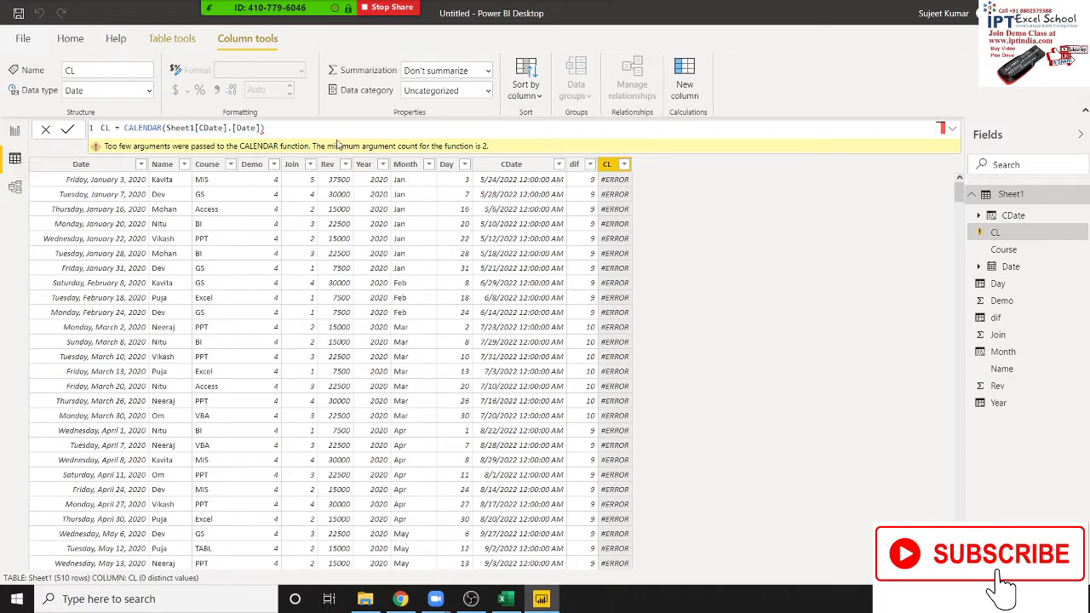
key(alt+Tab)
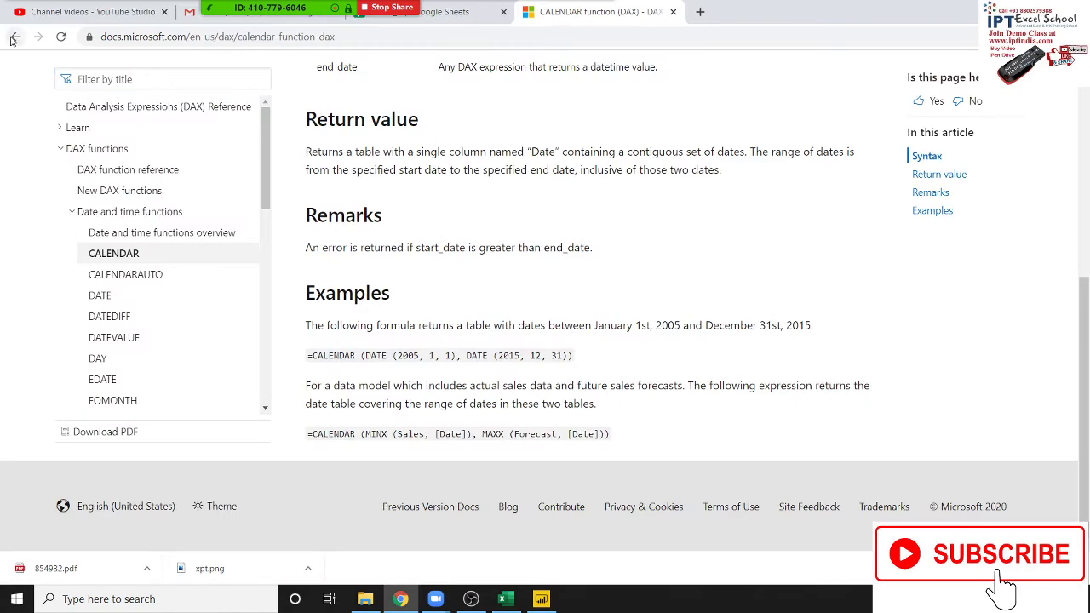
Open the DATEDIFF docs, inspect the Calendar[Date] argument in its example, and return to Power BI
click(16, 36)
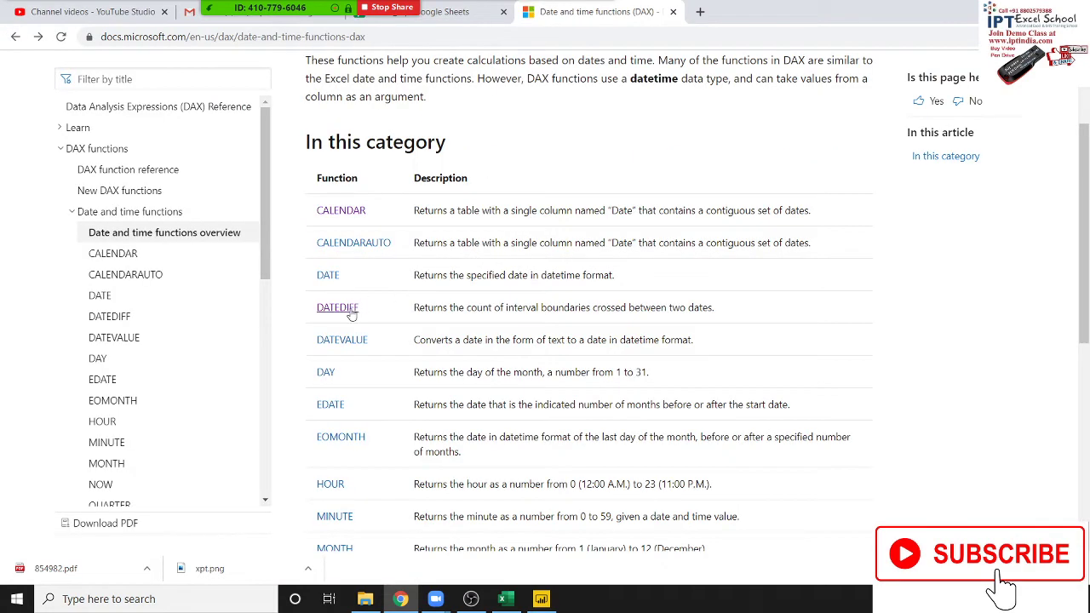
click(345, 308)
scroll(523, 370, down, 5)
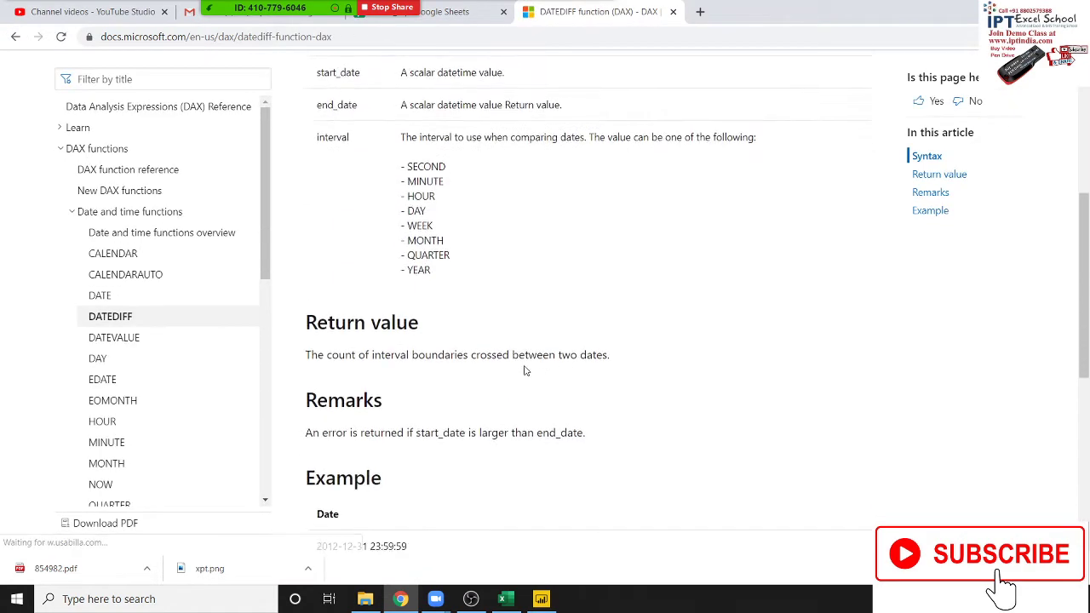
scroll(525, 368, down, 3)
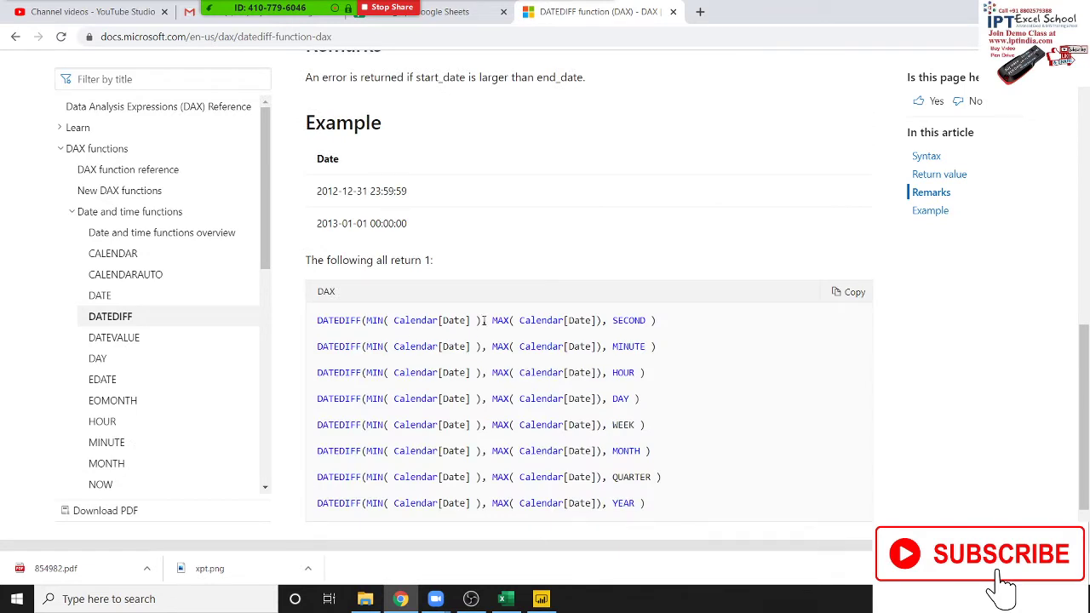
drag(484, 320, 382, 321)
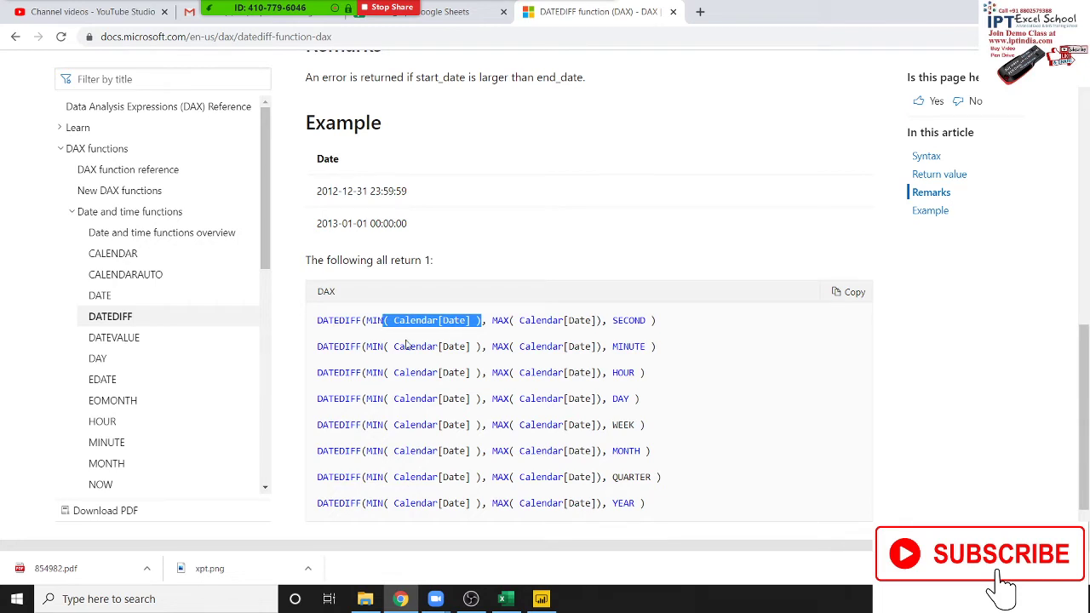
click(408, 337)
double_click(409, 324)
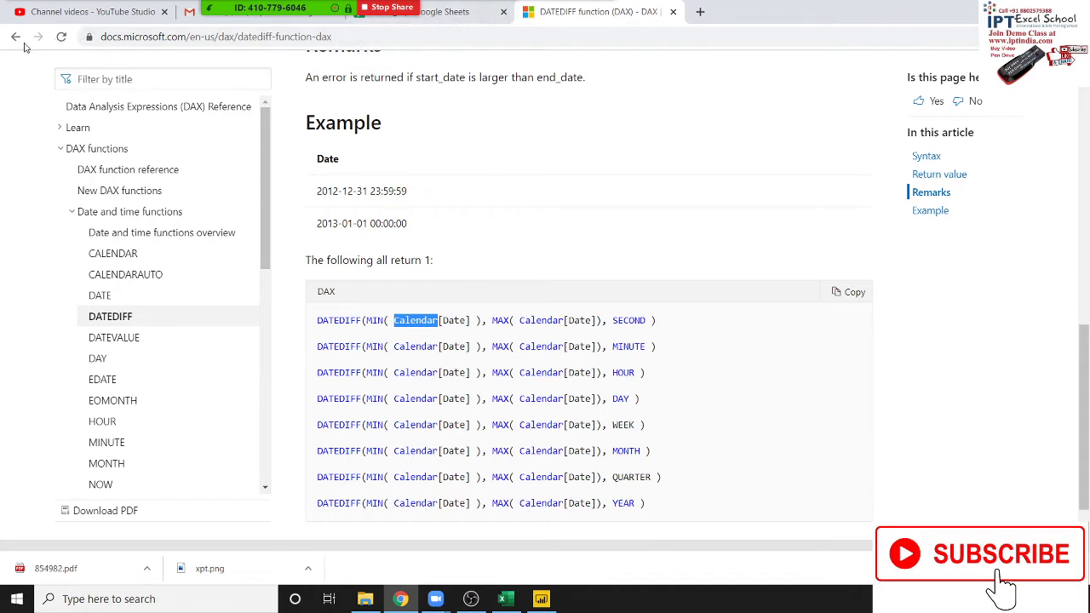
click(17, 37)
key(alt+Tab)
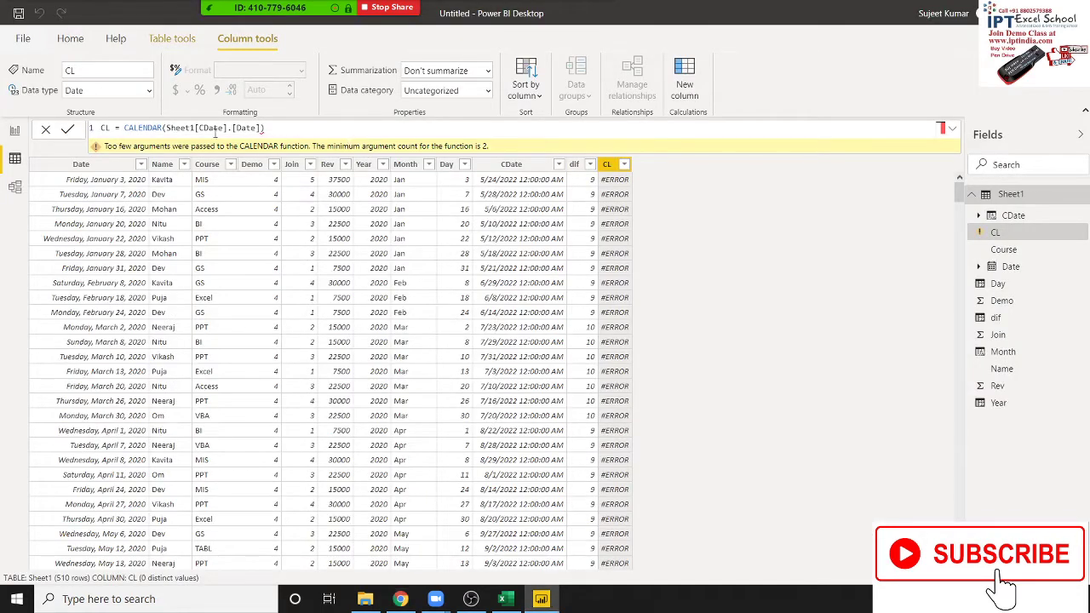
Replace the CL argument with MIN(Sheet1[Date]) as the CALENDAR start date
drag(281, 127, 124, 127)
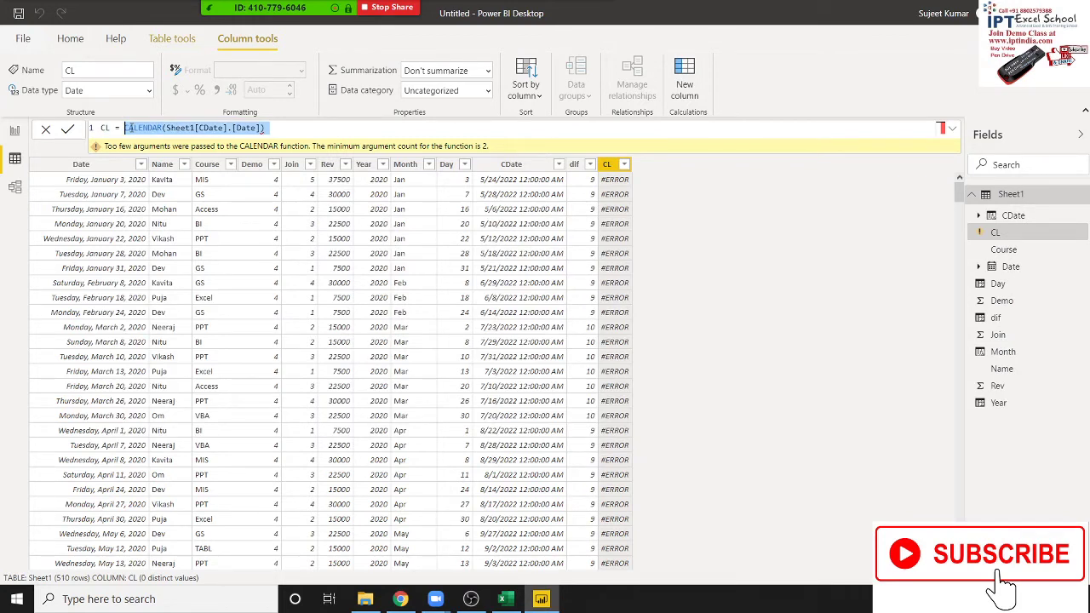
key(End)
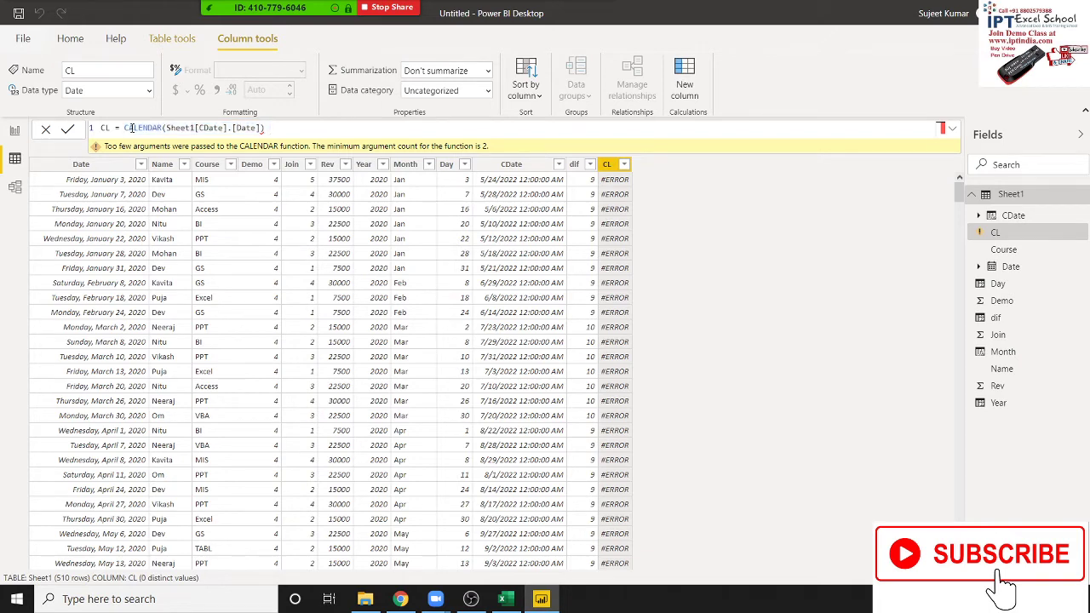
key(BackSpace)
key(BackSpace)
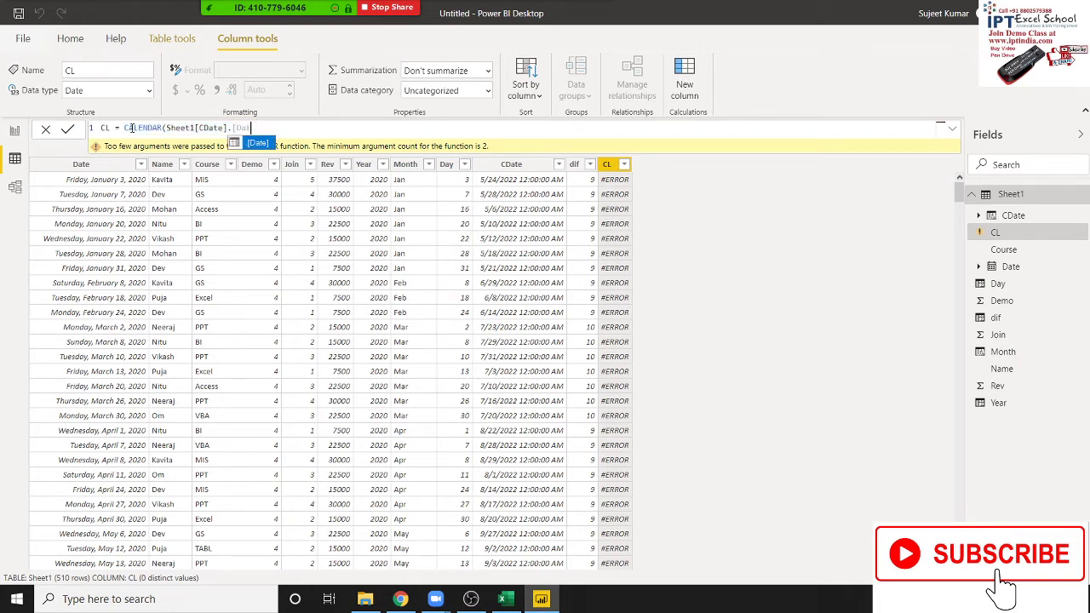
key(BackSpace)
key(BackSpace)
key(BackSpace)
key(BackSpace)
key(BackSpace)
key(BackSpace)
key(BackSpace)
key(BackSpace)
key(BackSpace)
key(BackSpace)
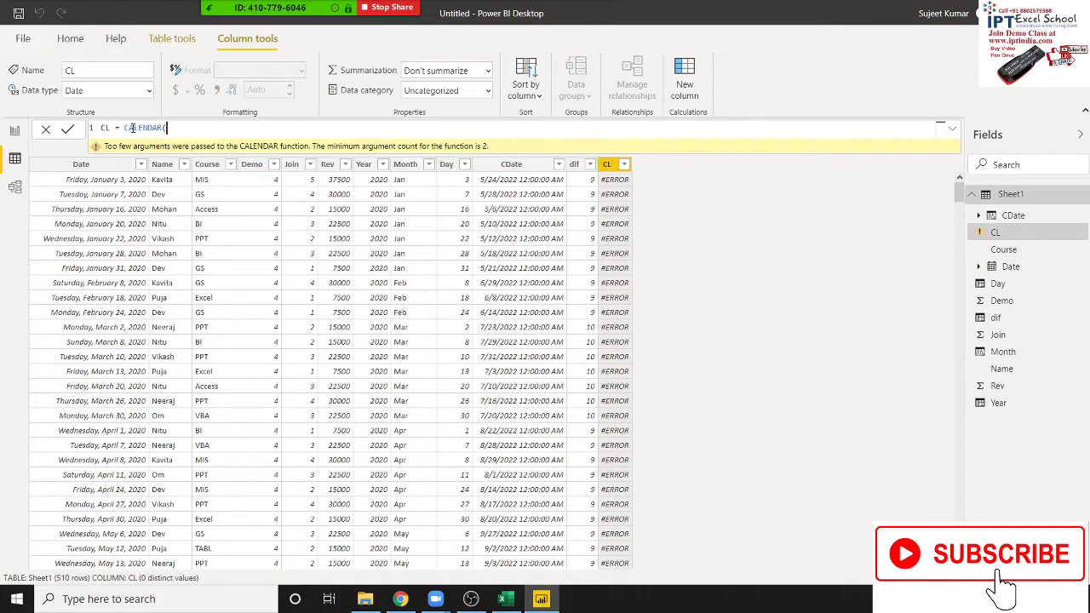
text(min)
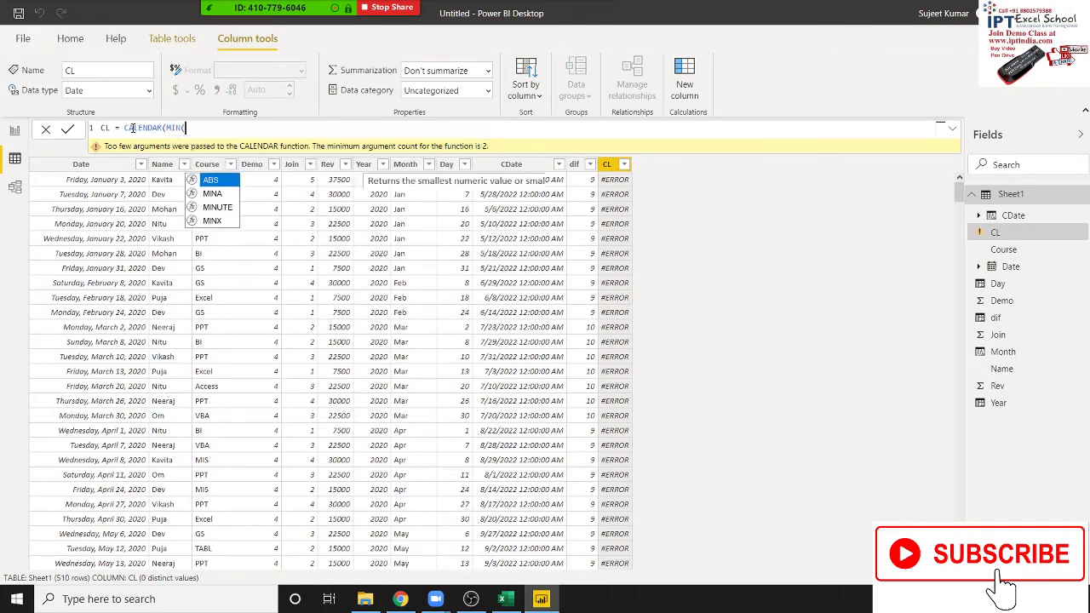
key(Tab)
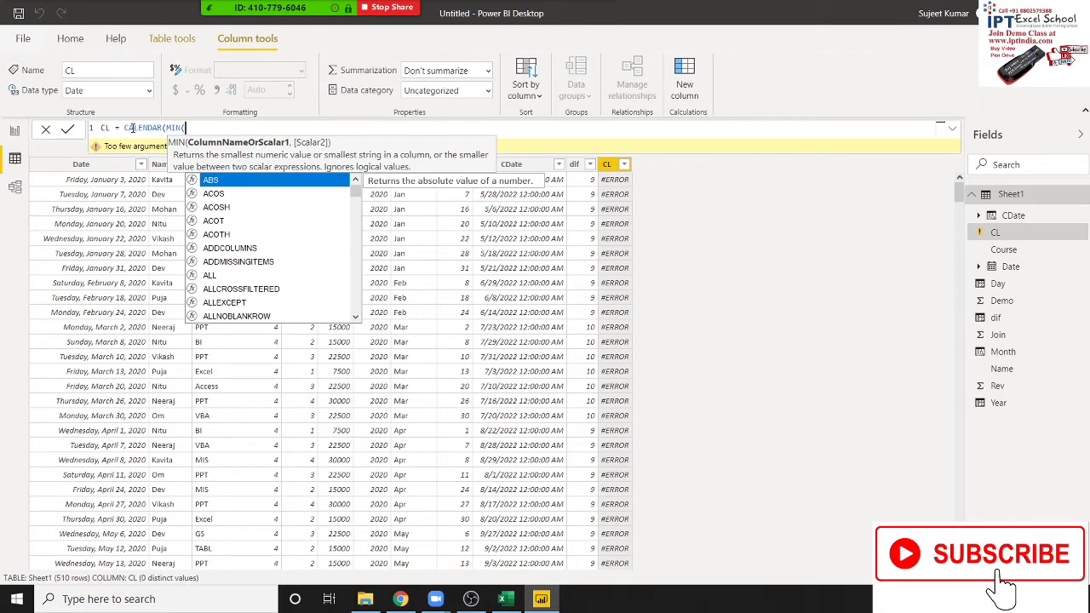
text(sh)
key(Down)
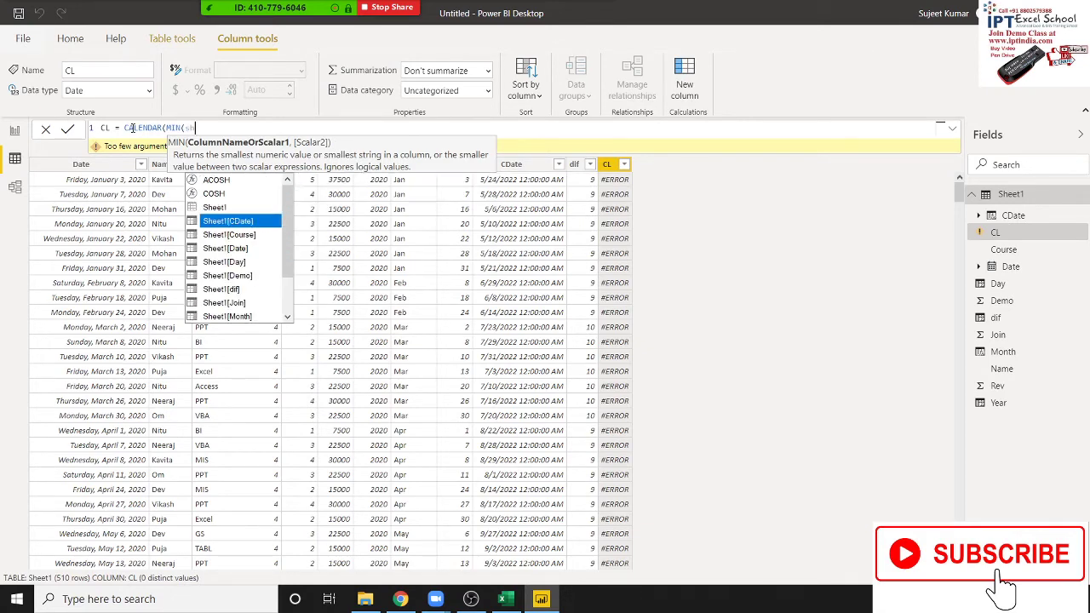
key(Down)
key(Down)
key(Tab)
Add MAX(Sheet1[Date]) as the end date and commit CALENDAR(MIN(Sheet1[Date]),MAX(Sheet1[Date]))
text())
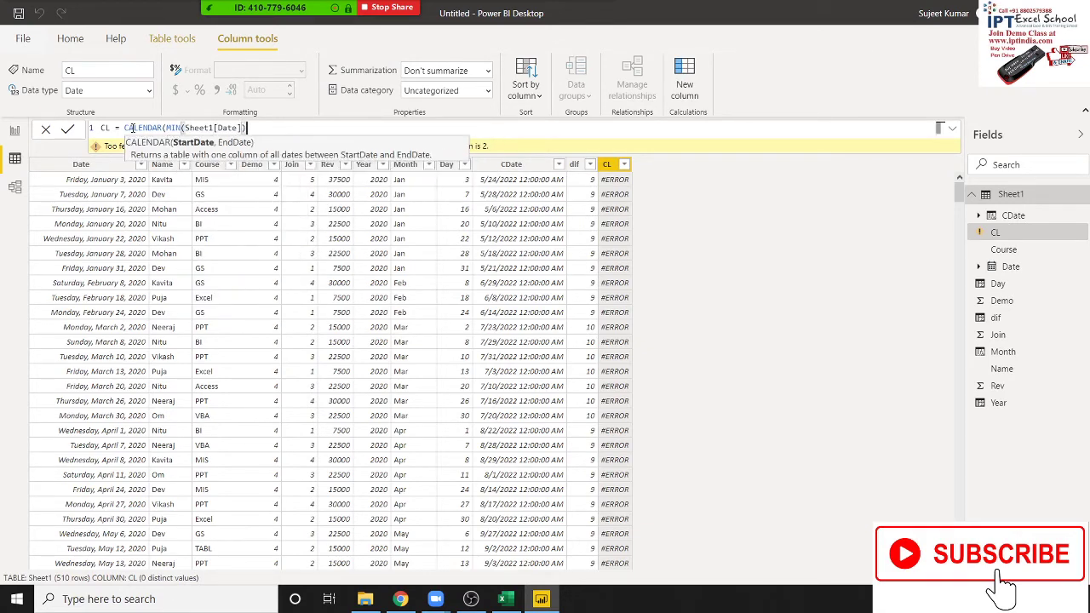
text(,)
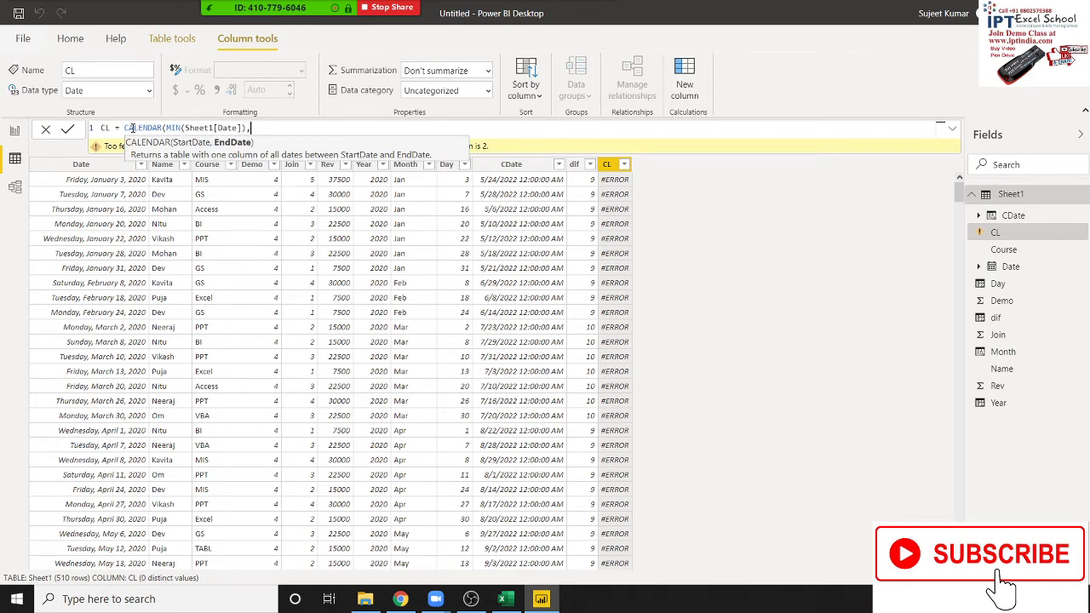
text(ma)
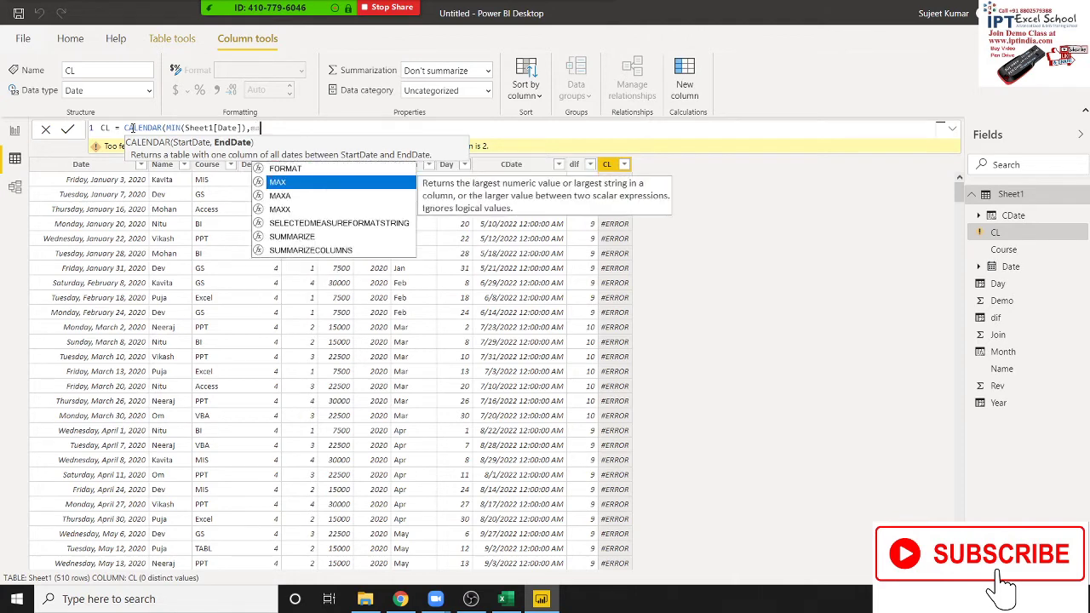
text(x)
key(Tab)
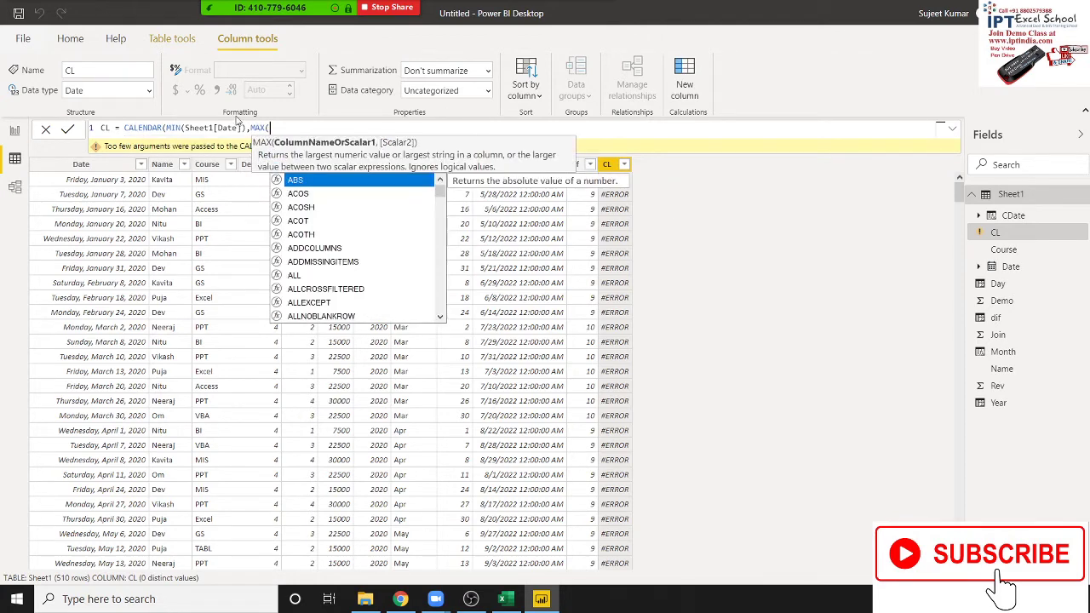
text(s)
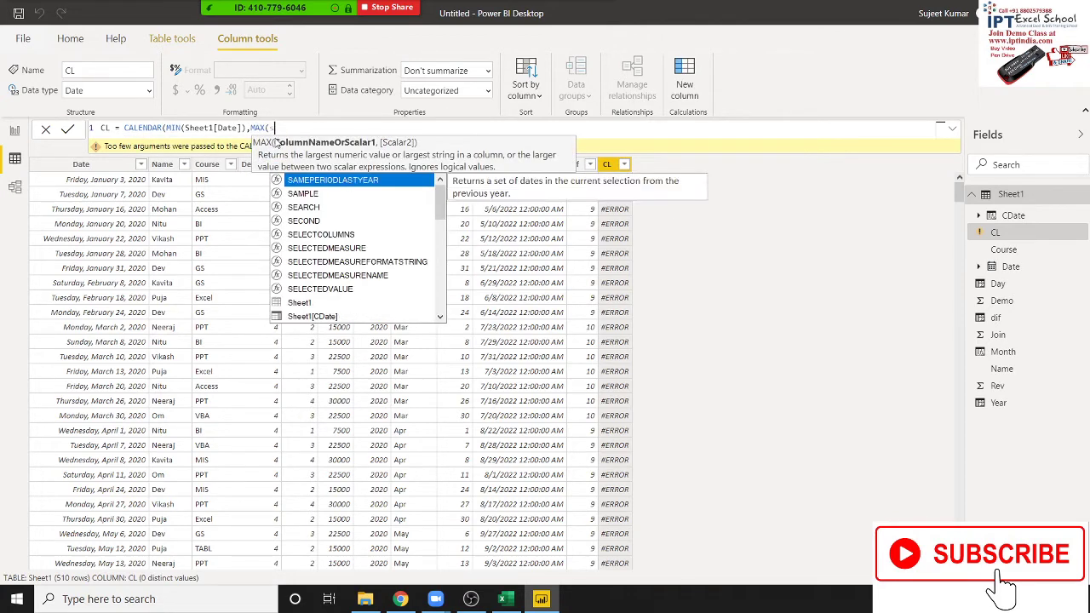
text(h)
key(Down)
key(Down)
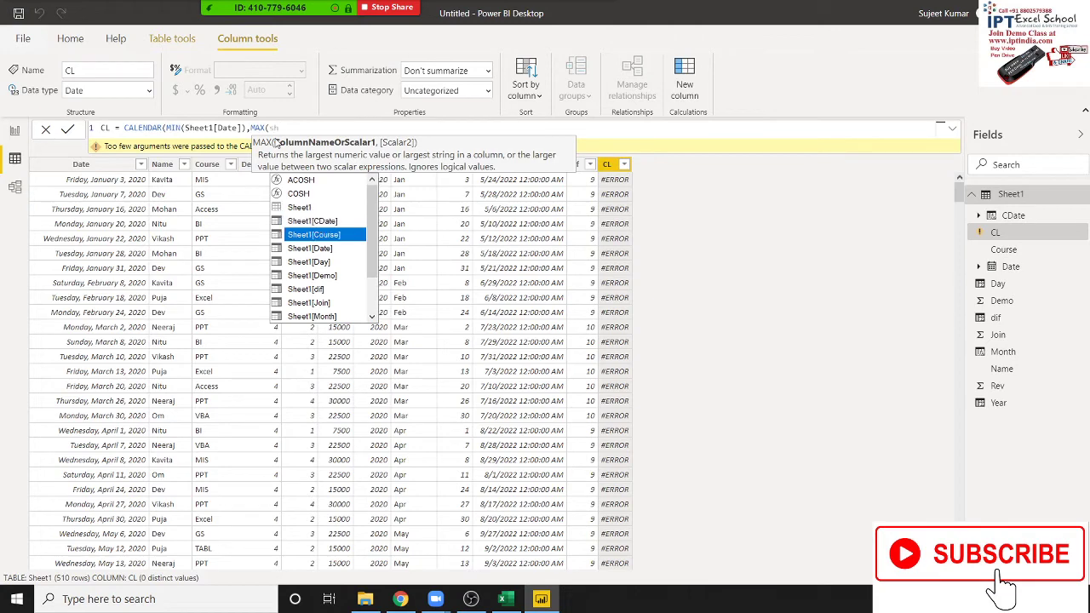
key(Down)
key(Tab)
text())
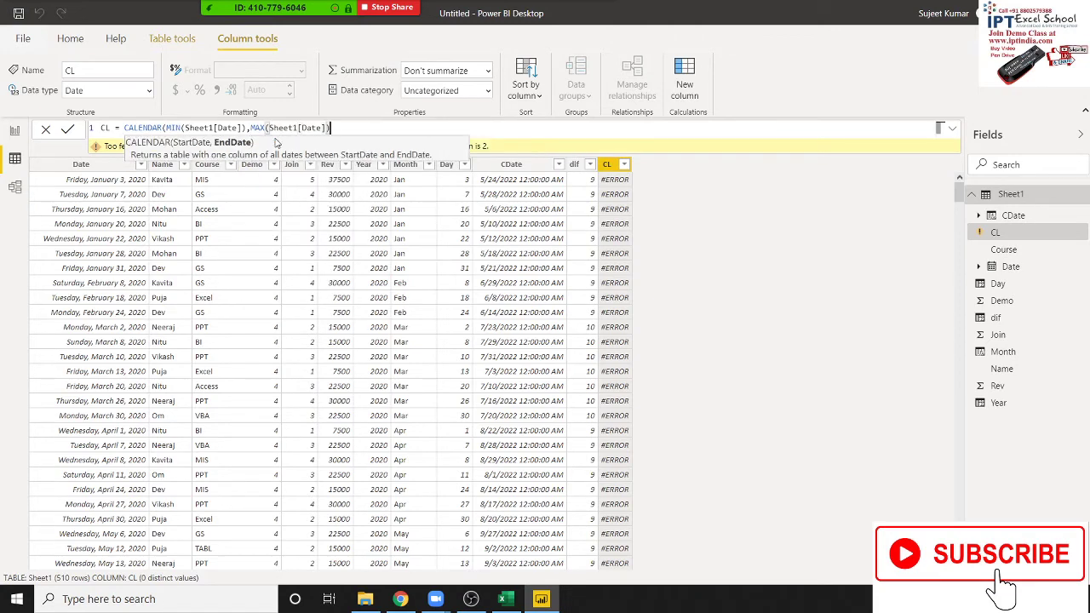
text())
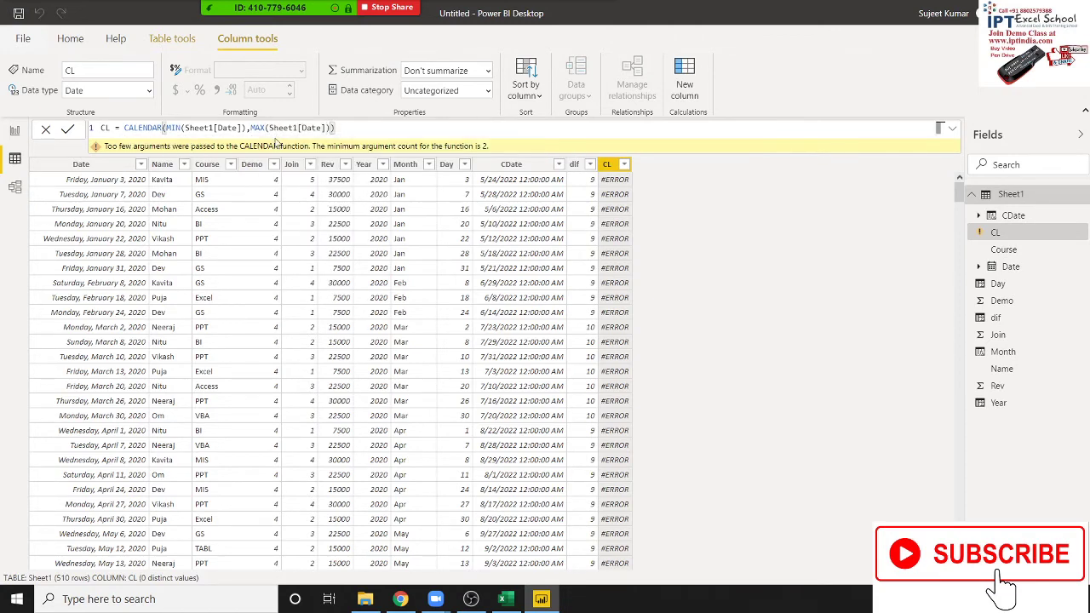
key(Return)
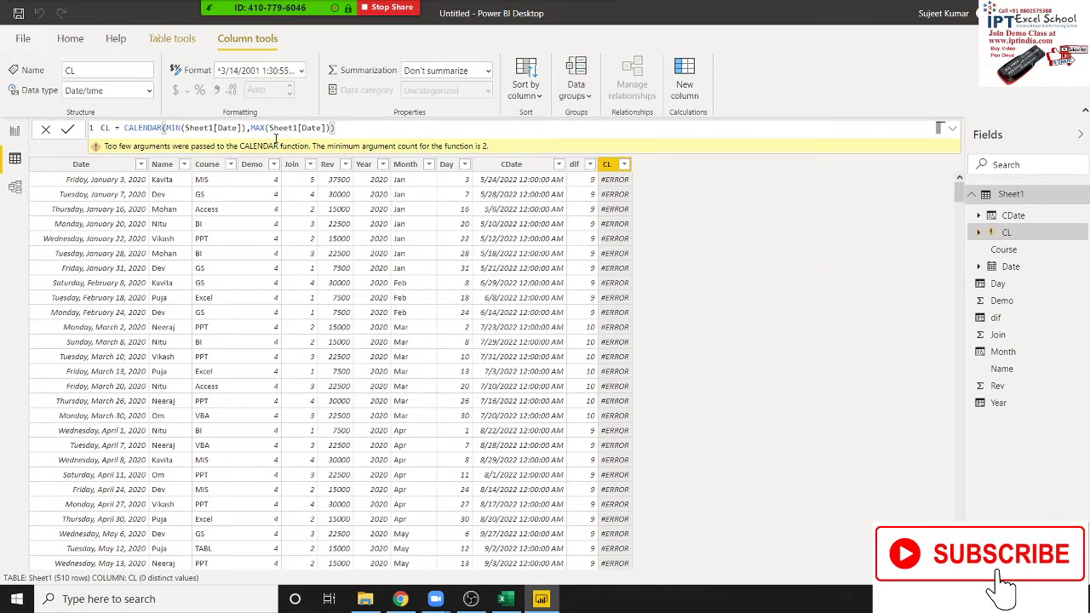
Check the CL and Year formulas, then delete the CL column and confirm
click(365, 130)
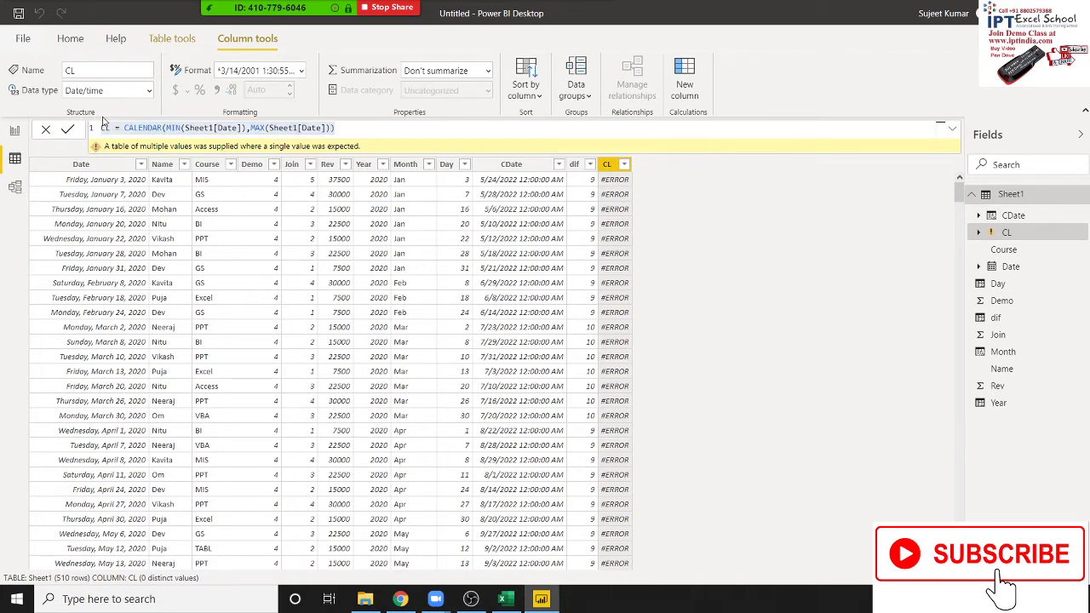
click(366, 177)
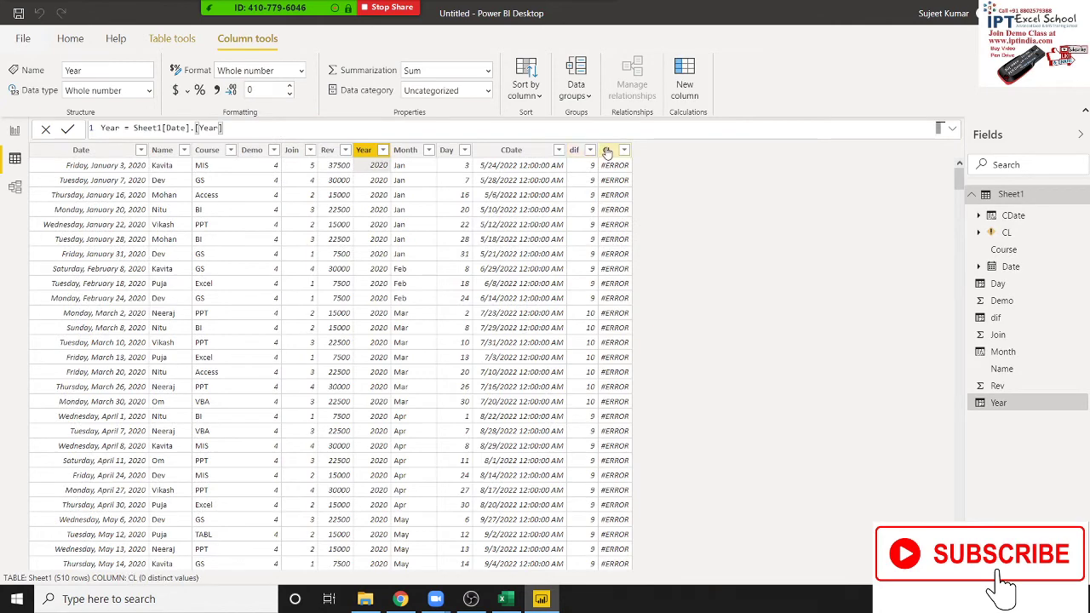
click(607, 151)
right_click(608, 162)
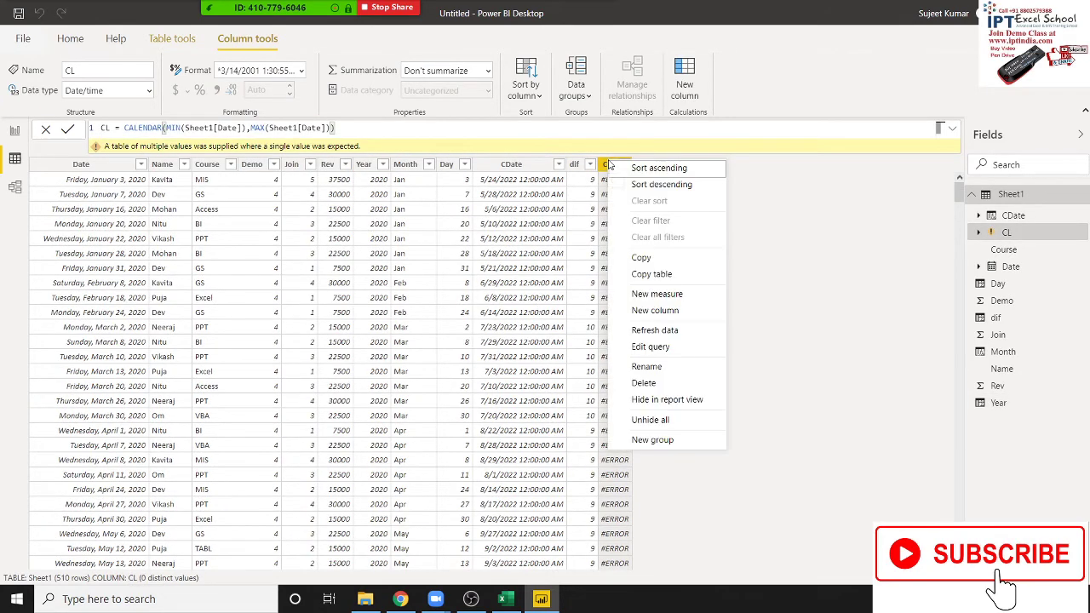
click(673, 382)
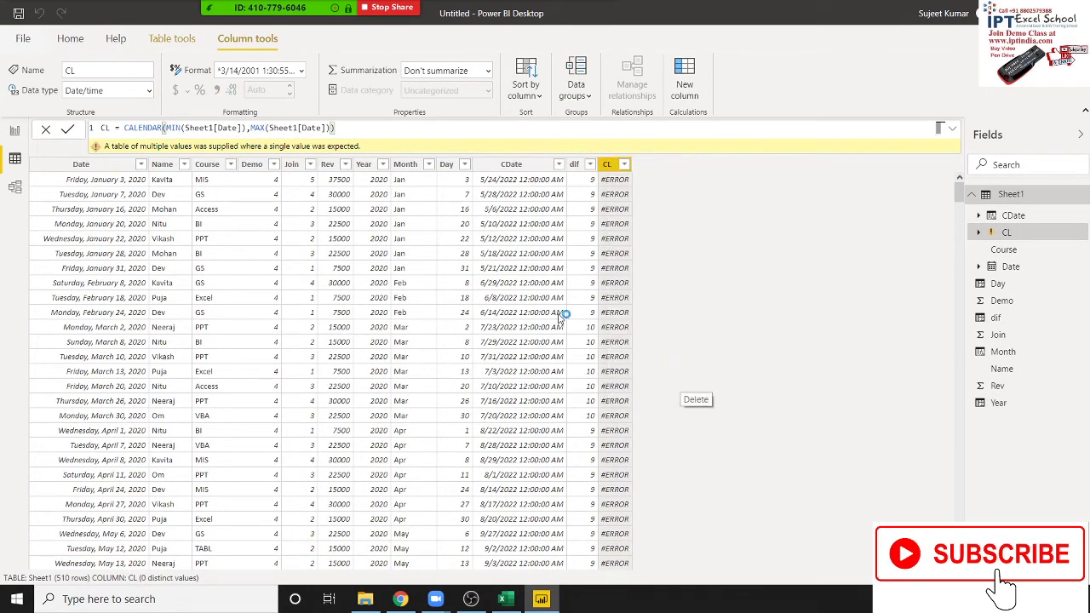
click(614, 327)
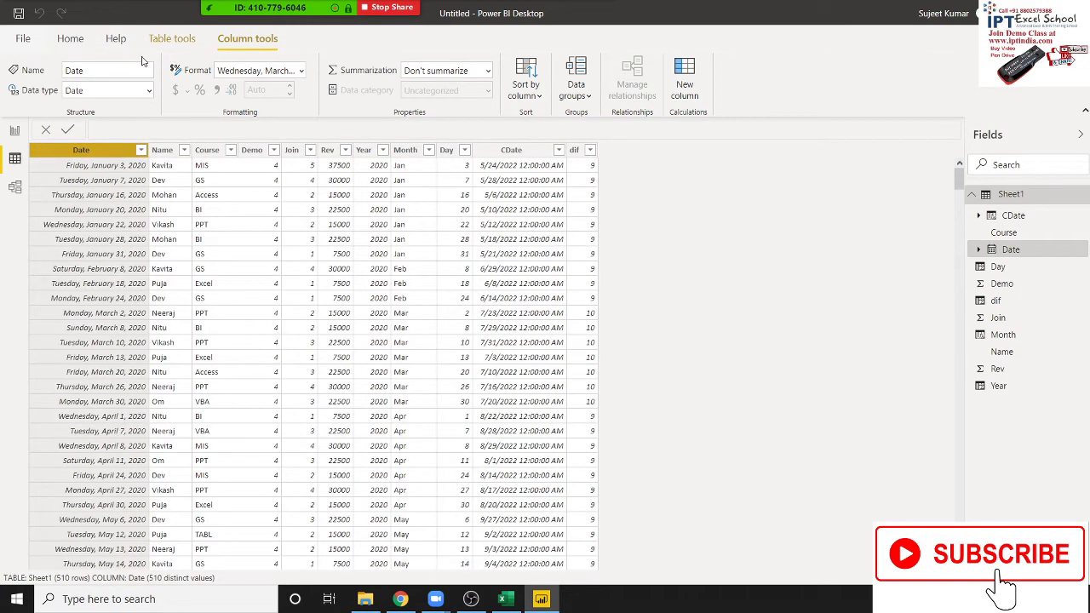
Look over the table tools' mark-as-date-table options without applying them
click(170, 42)
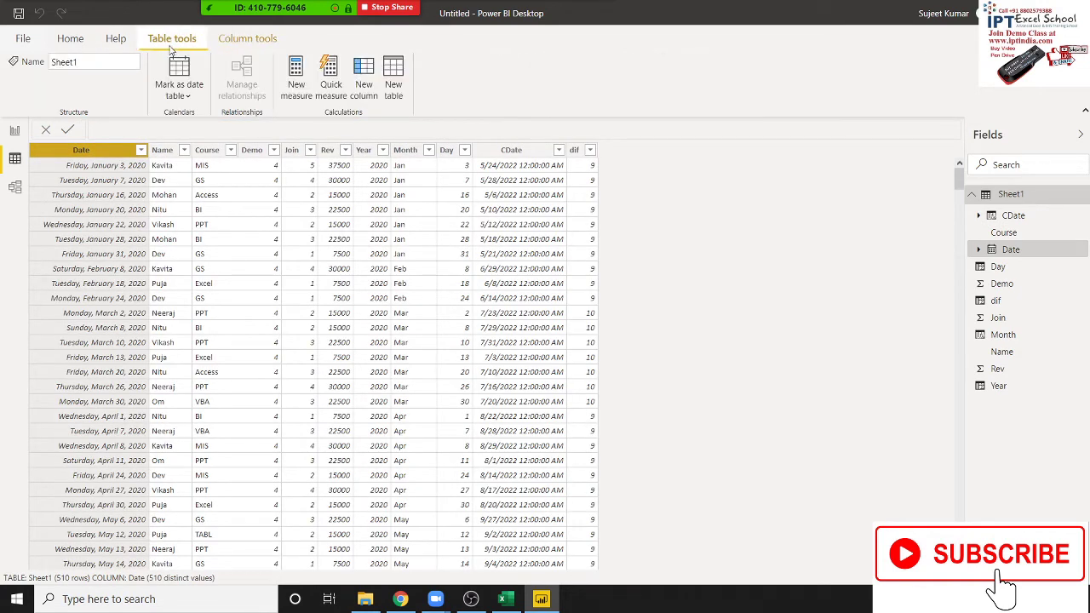
click(186, 96)
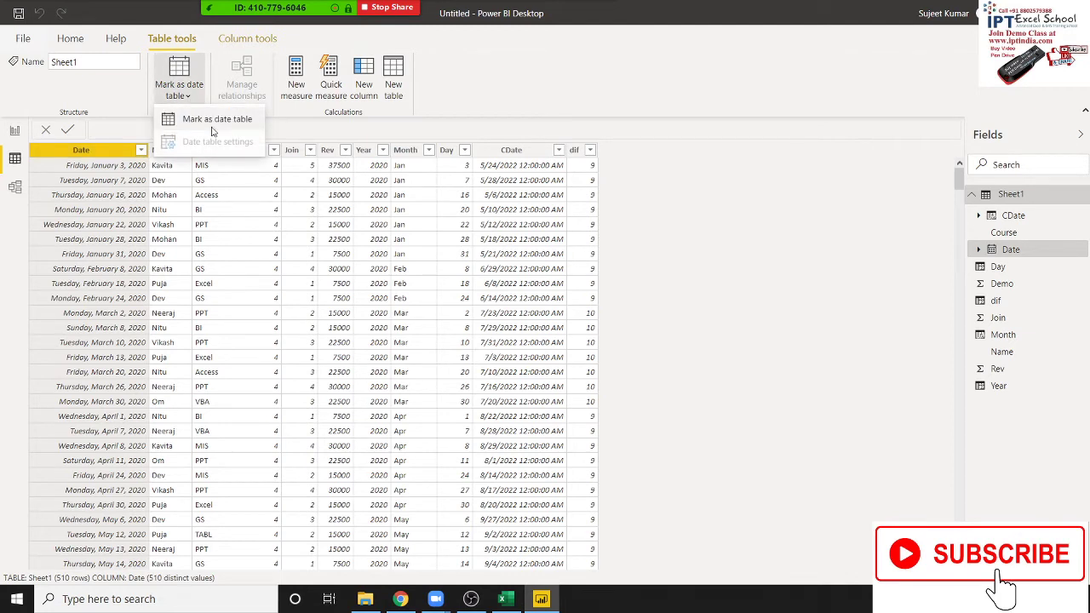
click(498, 107)
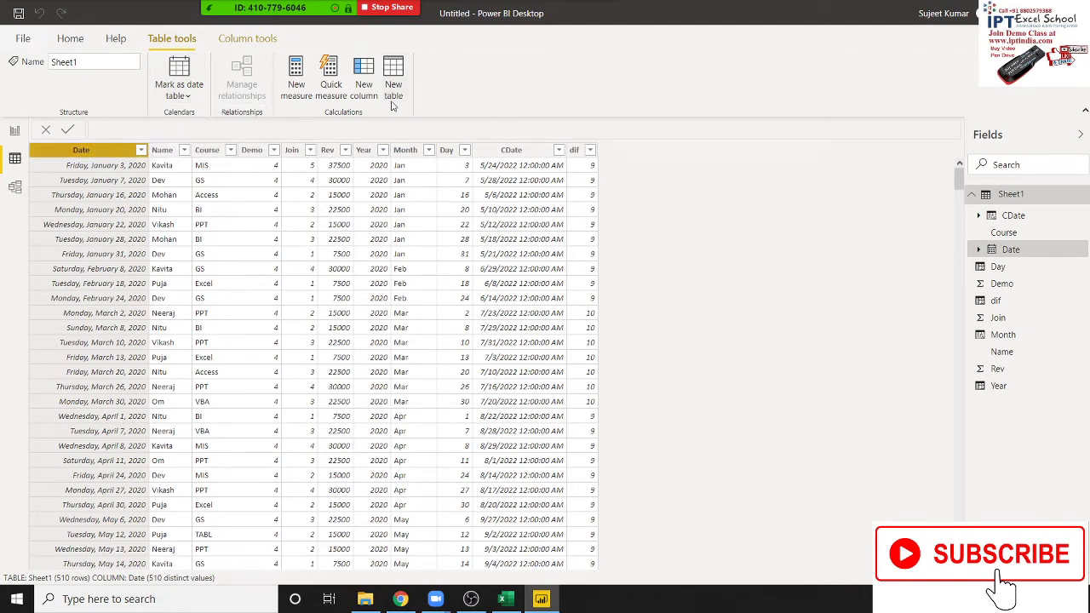
Create a calculated table Date = CALENDAR(DATE(2010,1,1),DATE(2020,1,31))
click(395, 102)
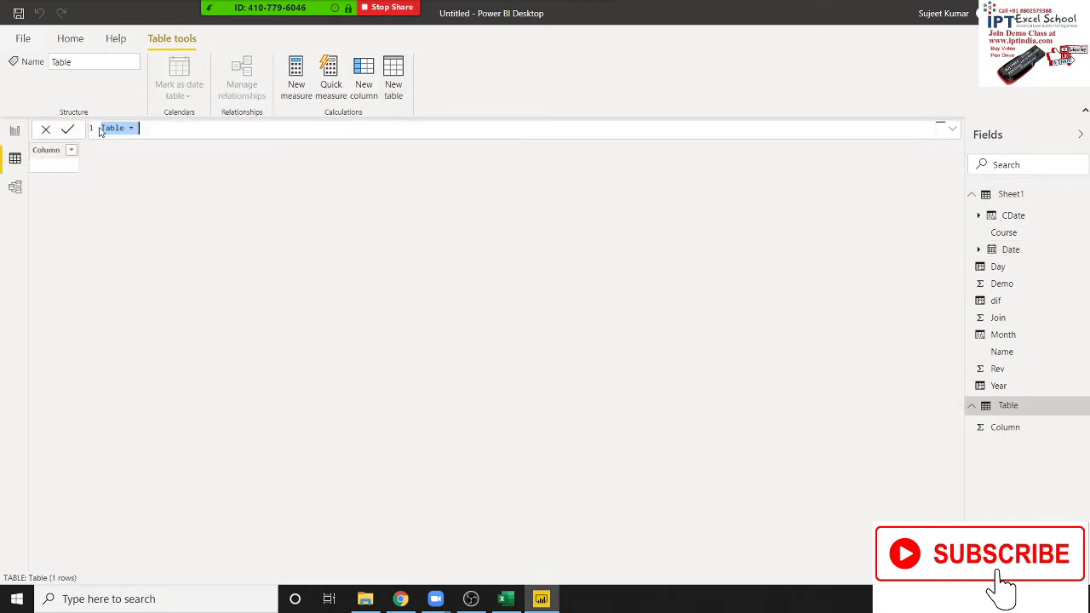
double_click(113, 128)
text(Da)
text(te = )
text(ca)
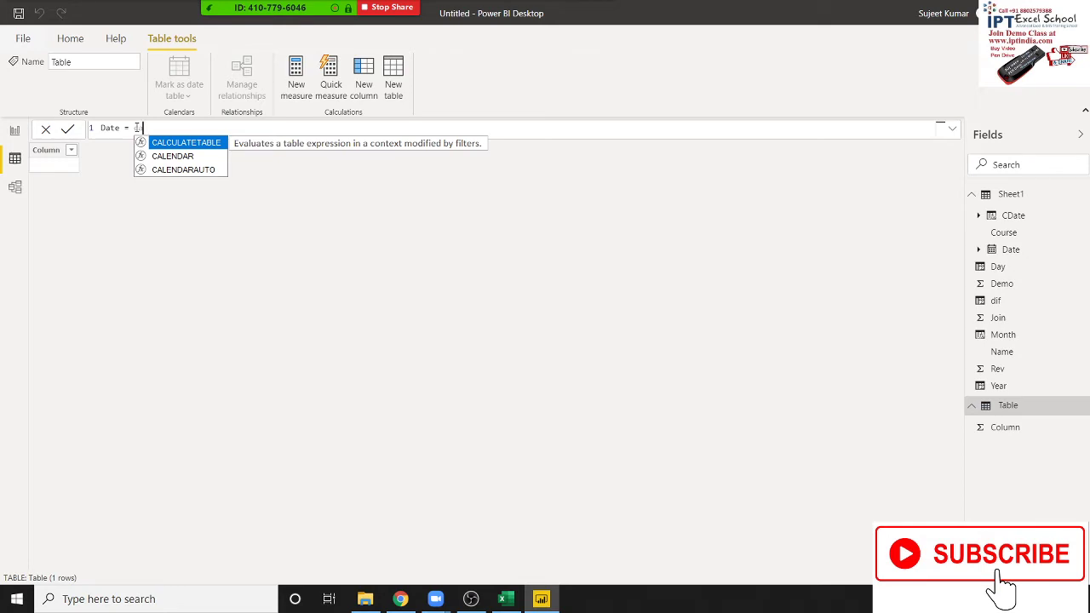
key(Down)
key(Tab)
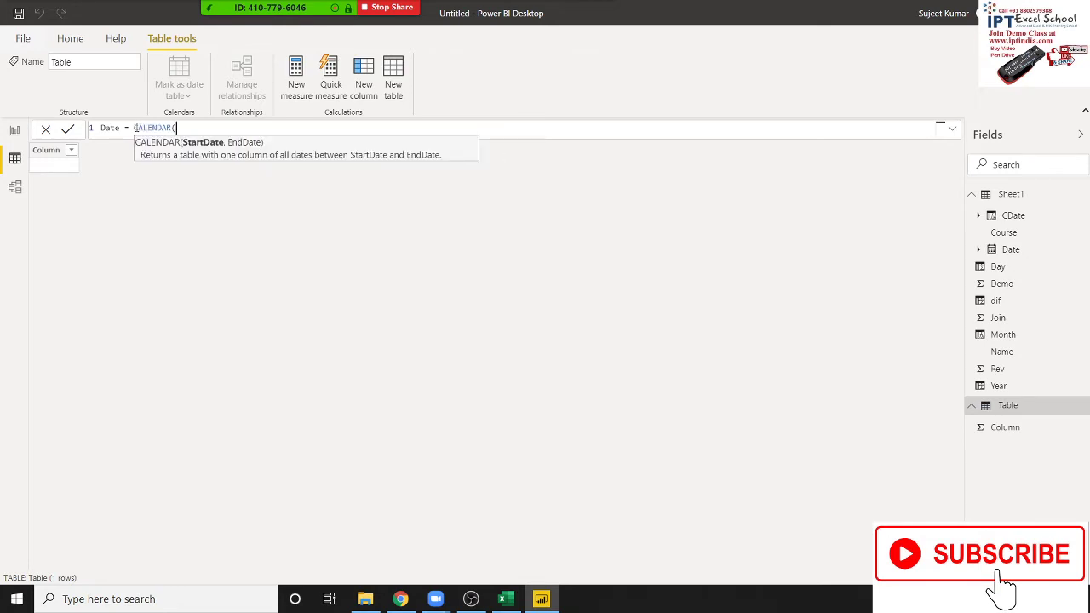
text(dted)
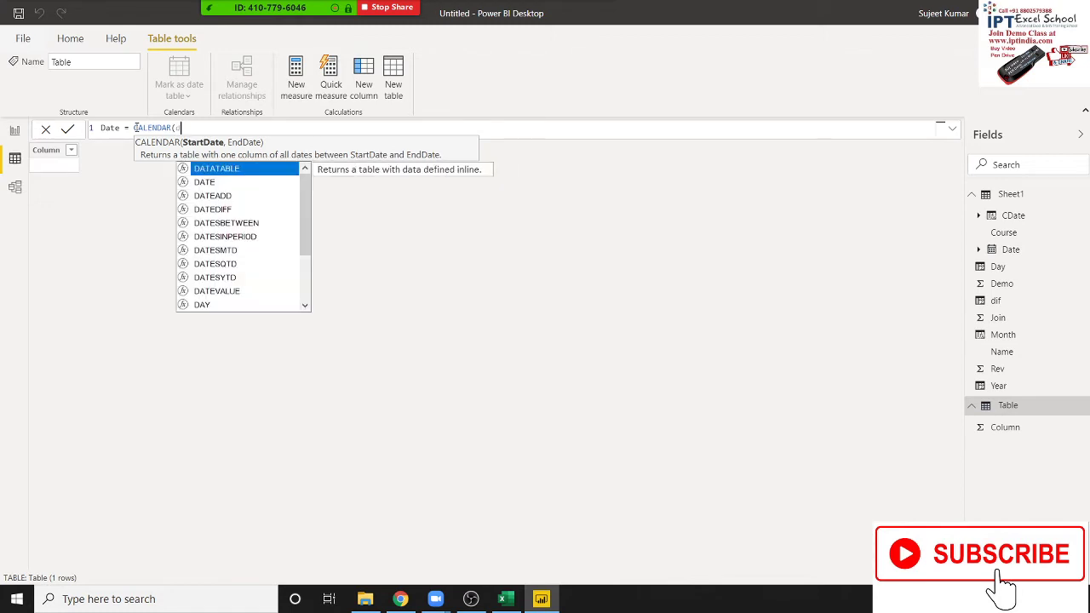
key(Down)
key(Tab)
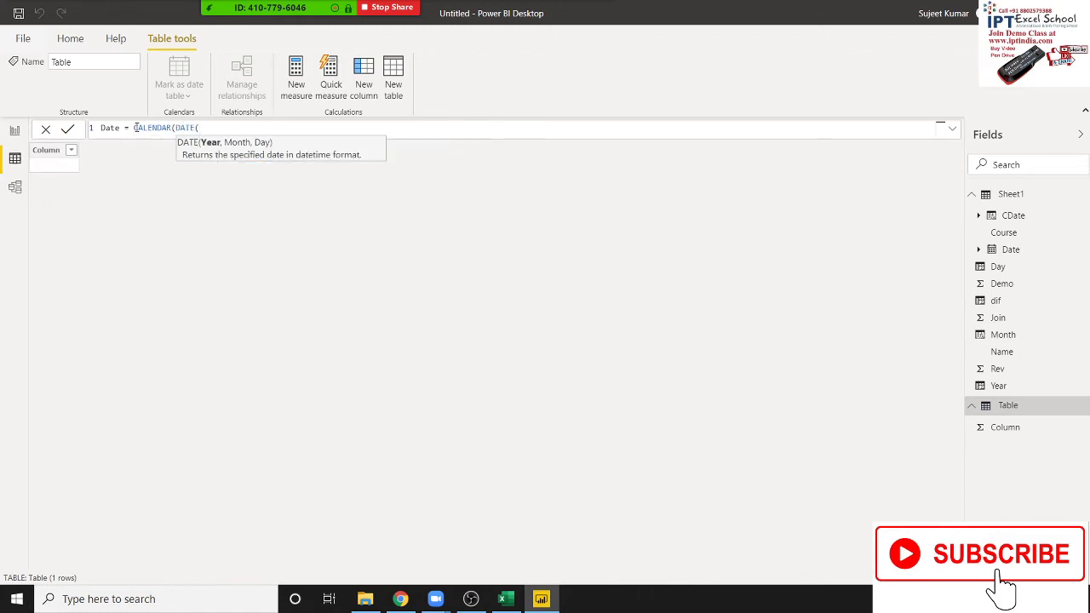
text(201)
text(0,1,)
text(1)
text())
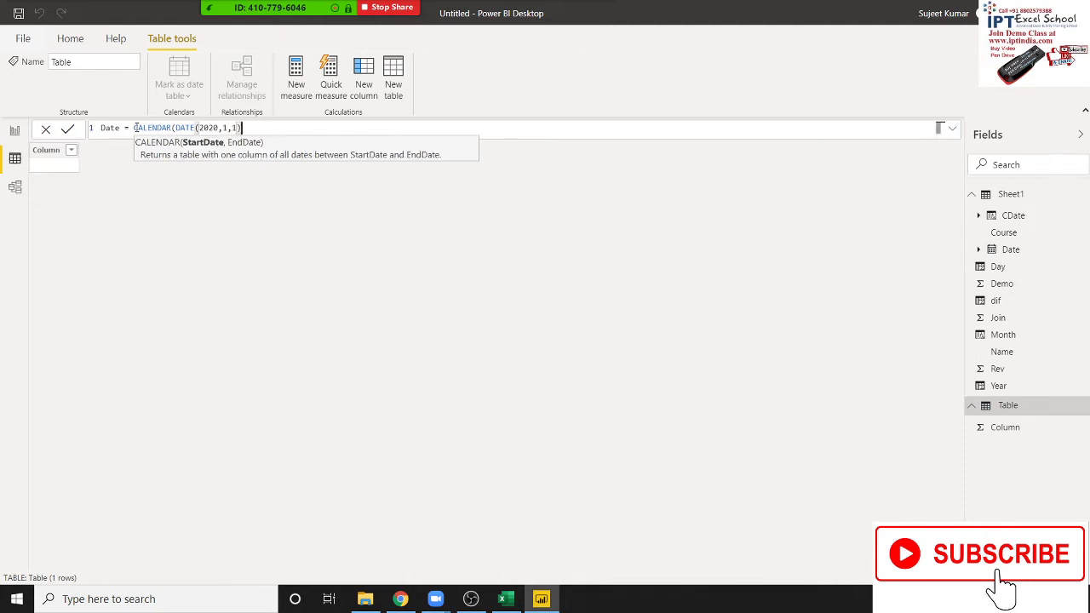
text(,)
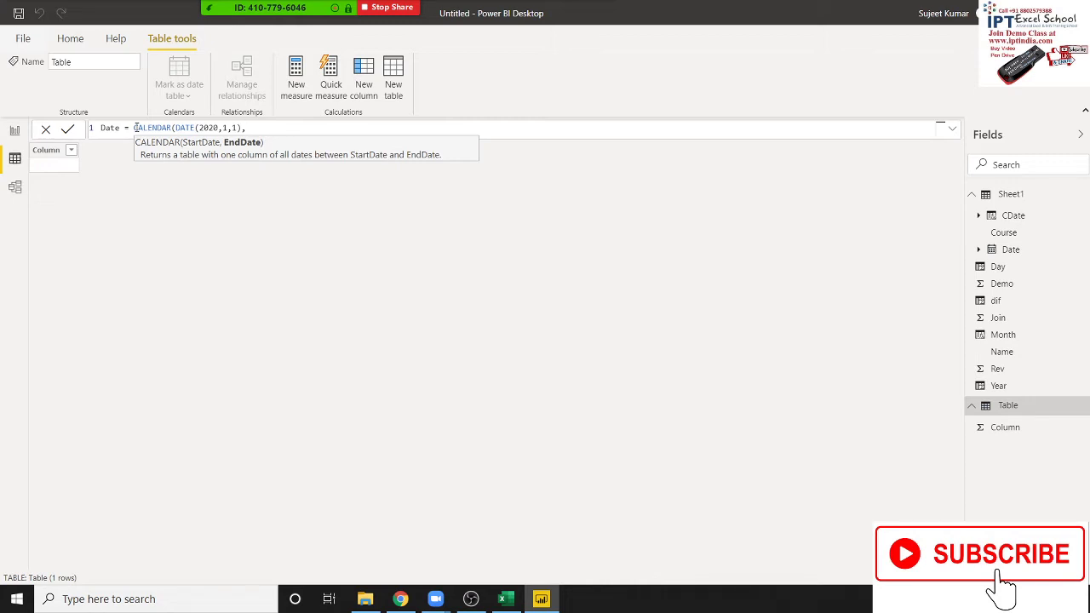
text(DATE()
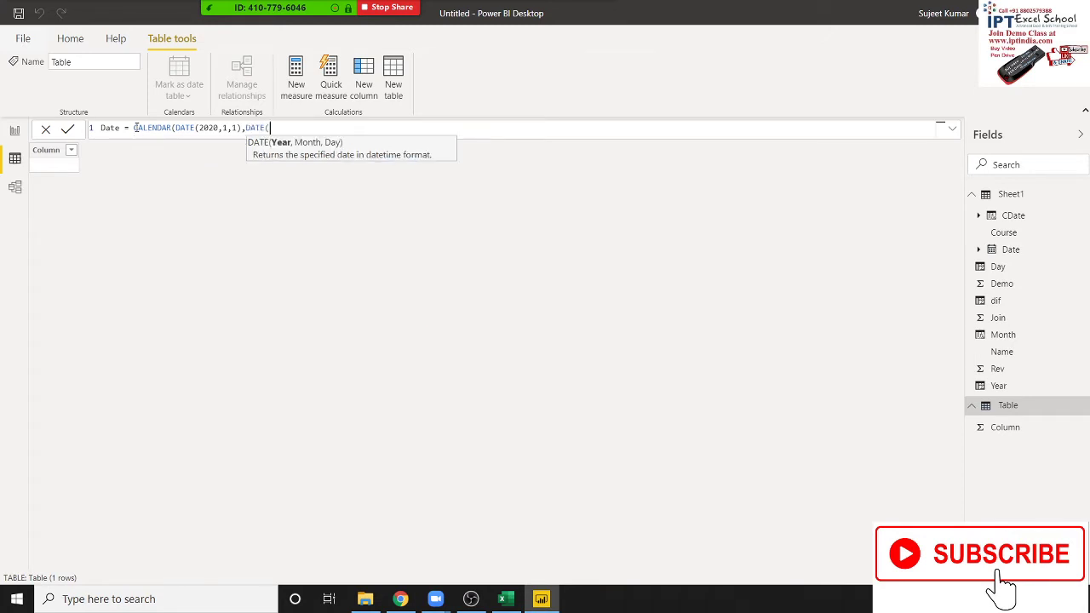
text(202)
text(0,)
text(1,31)
text())
key(Return)
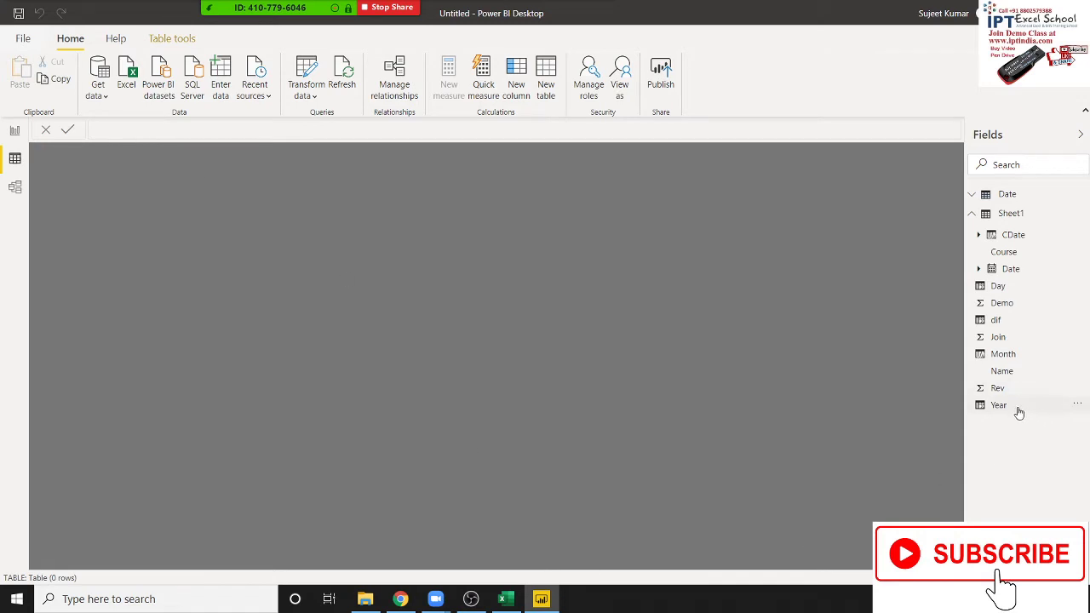
Expand Sheet1's Date field to see its hierarchy and show Sheet1's rows
click(979, 269)
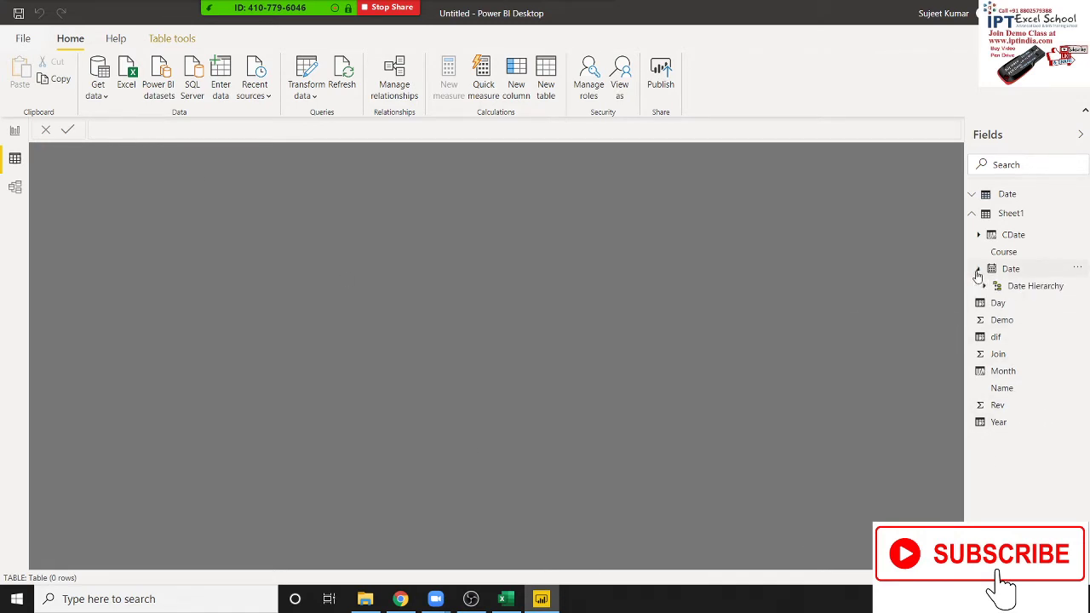
click(977, 271)
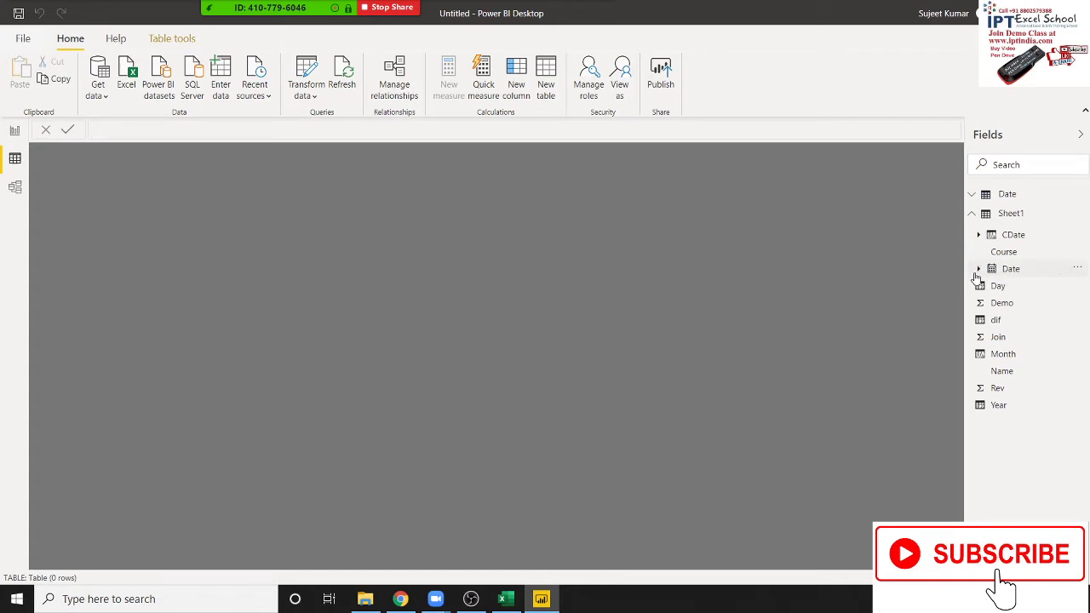
click(978, 269)
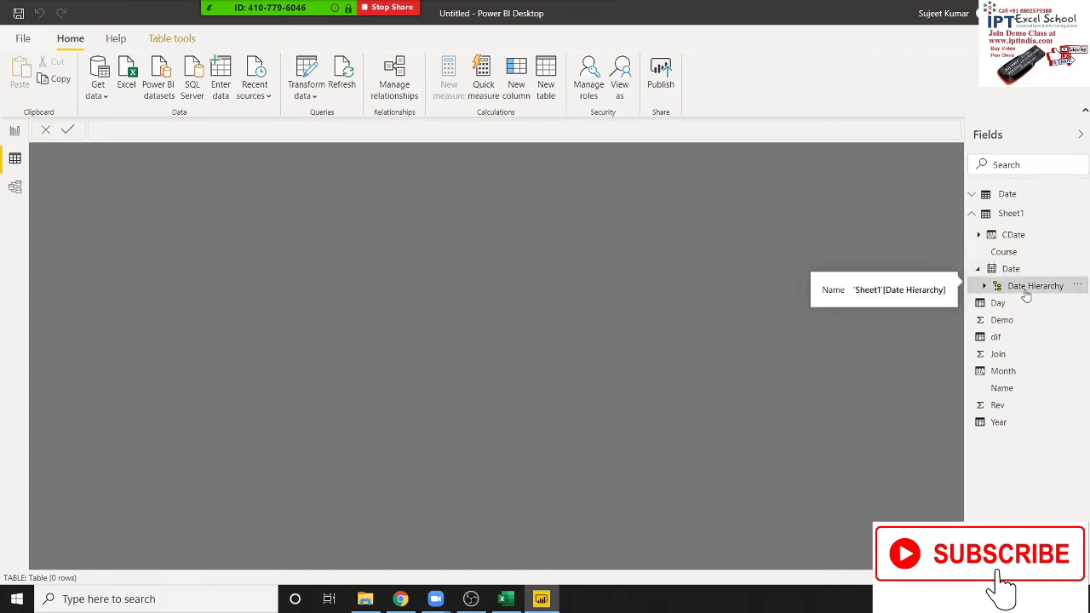
click(988, 271)
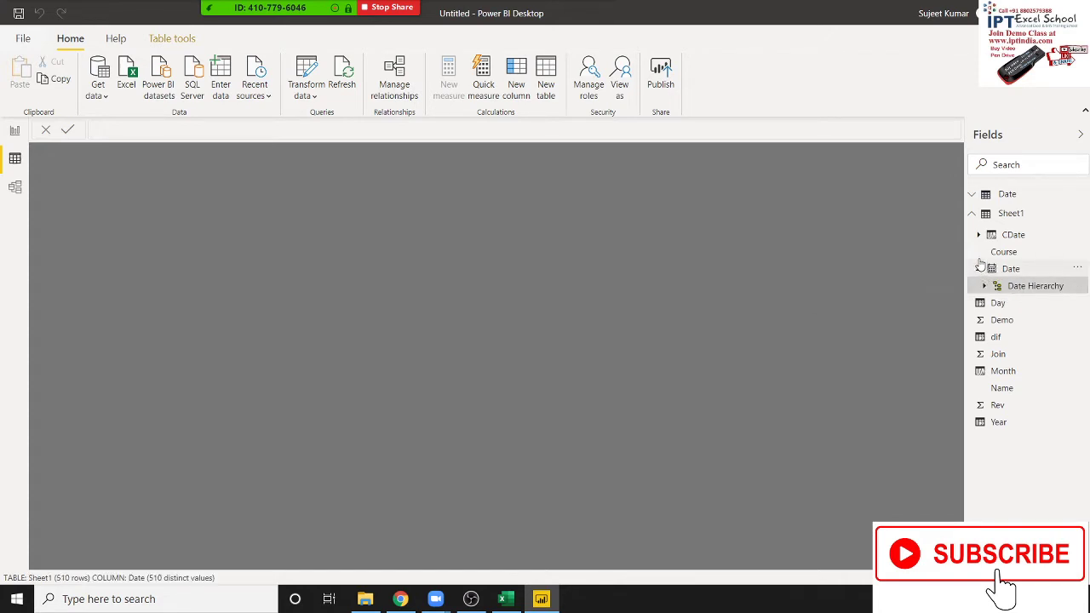
click(1010, 215)
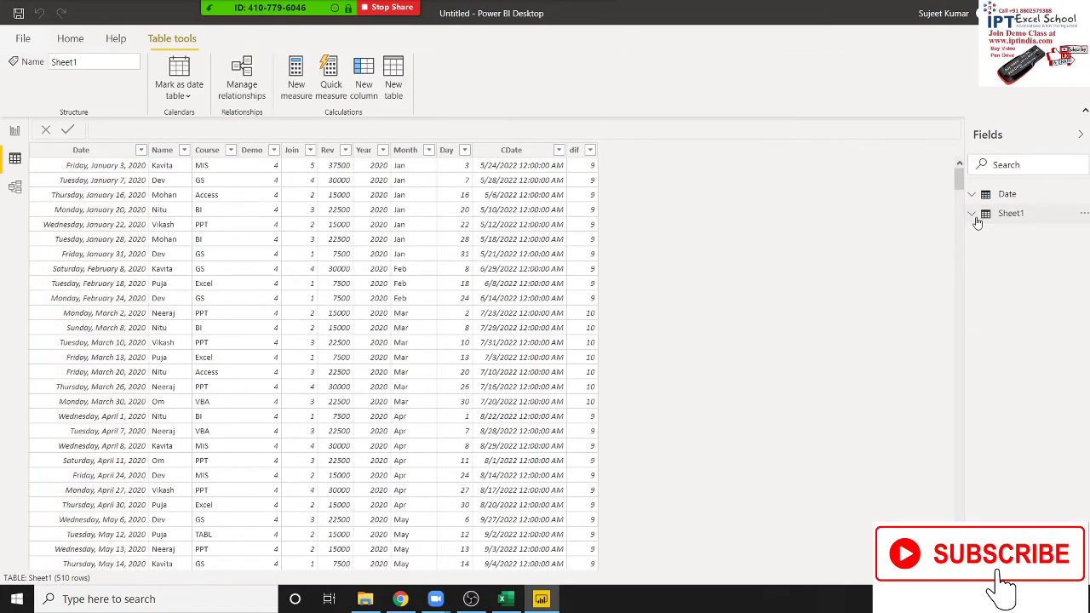
click(1010, 215)
click(1010, 215)
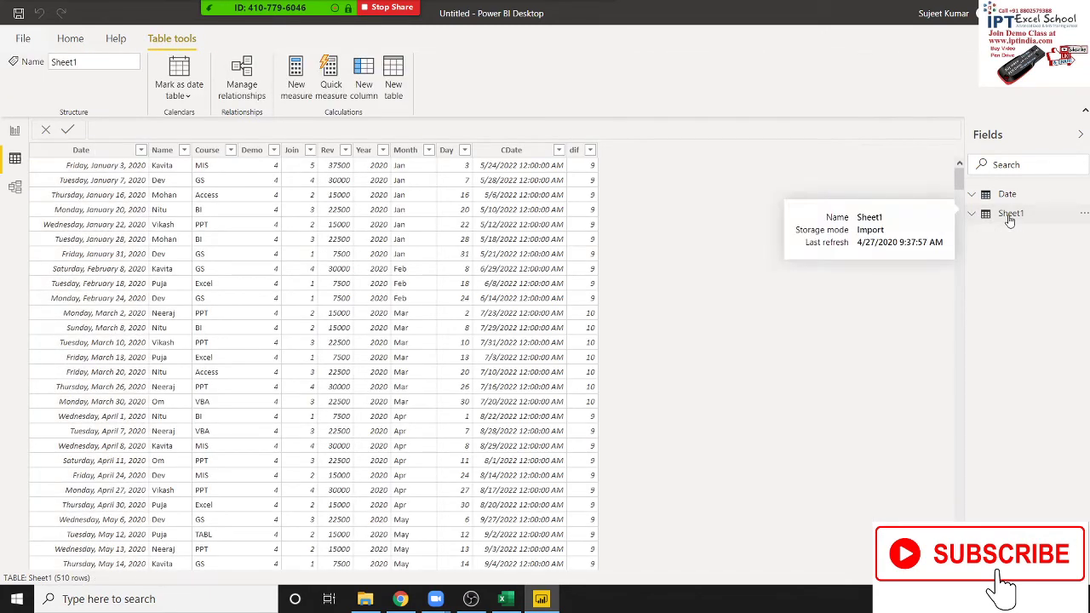
Open the Date table and browse its Date column's 31 January 2020 dates
click(1007, 198)
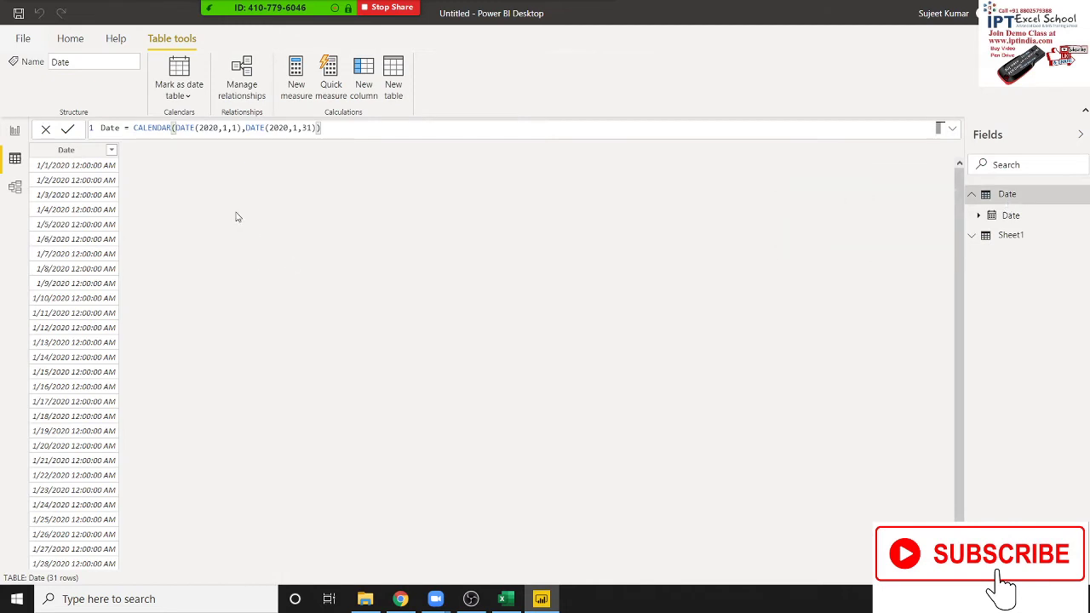
click(68, 150)
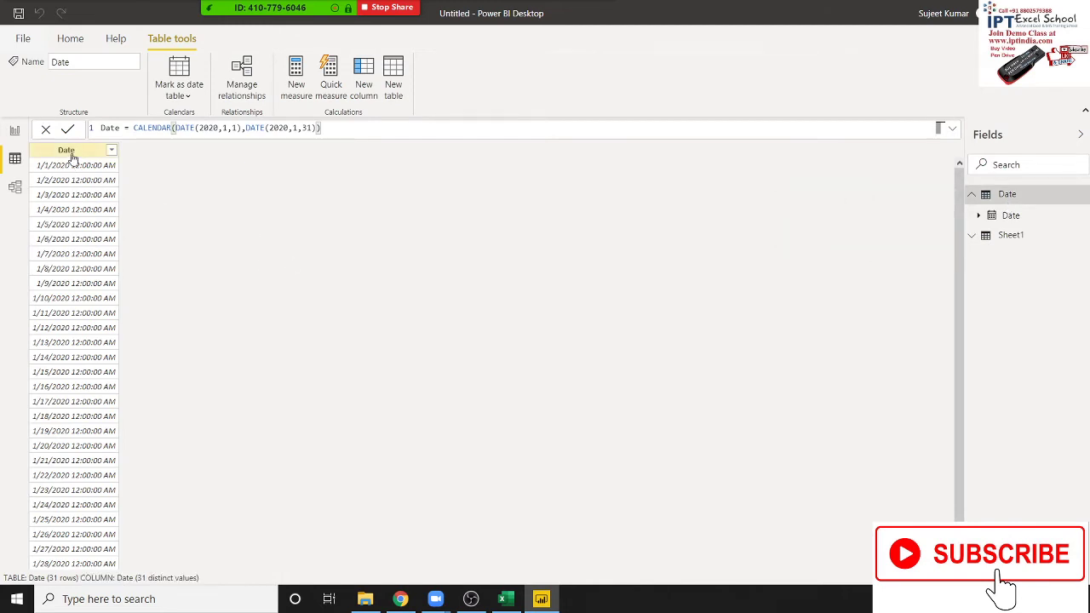
scroll(77, 281, down, 2)
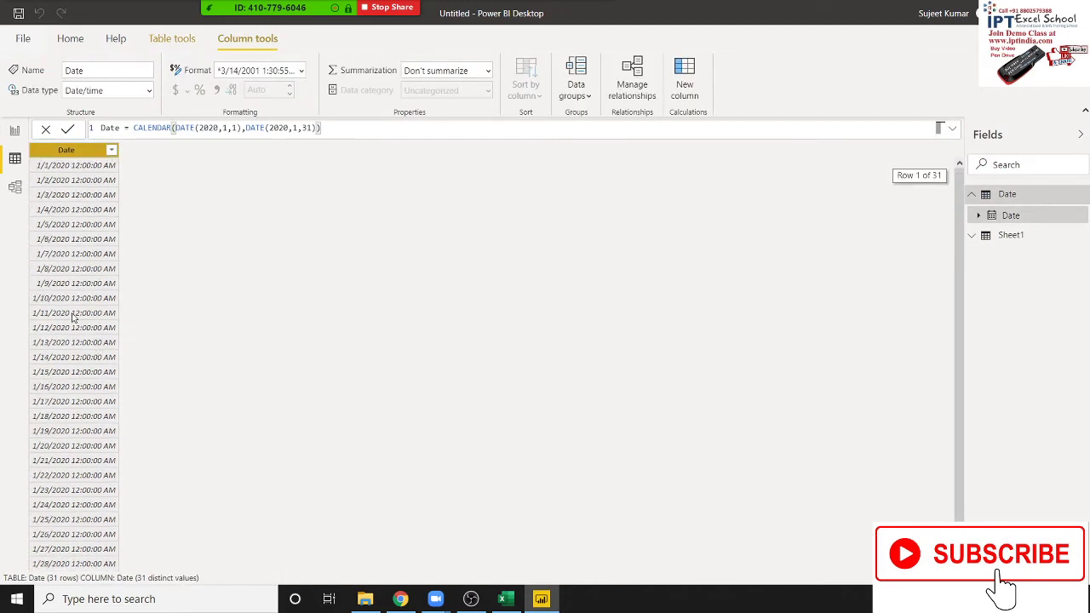
scroll(73, 316, up, 2)
scroll(73, 316, down, 1)
scroll(73, 316, up, 1)
scroll(73, 316, down, 1)
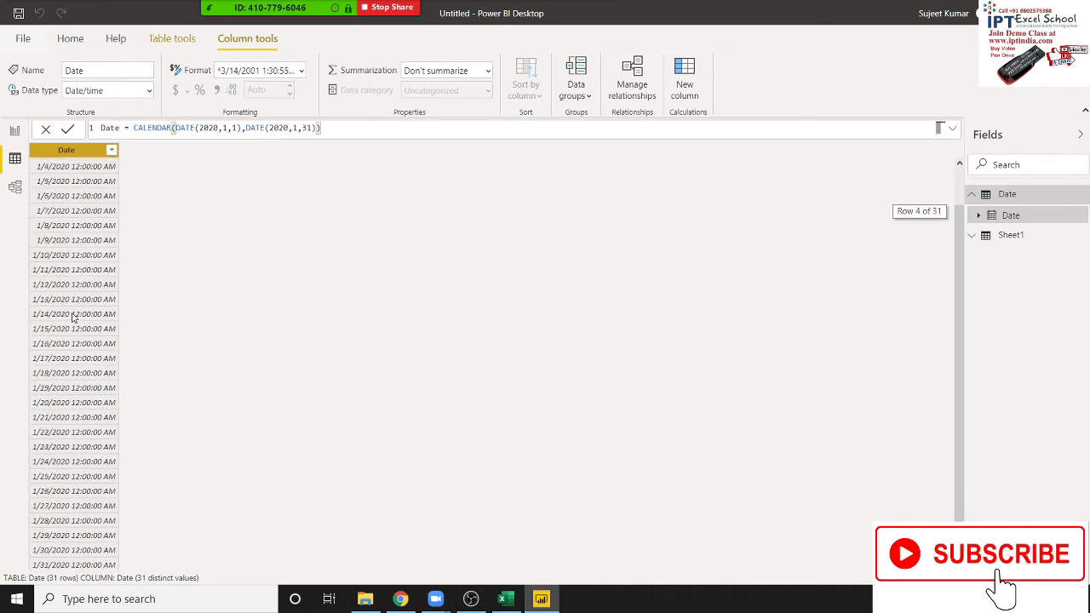
scroll(73, 316, up, 1)
scroll(77, 271, down, 1)
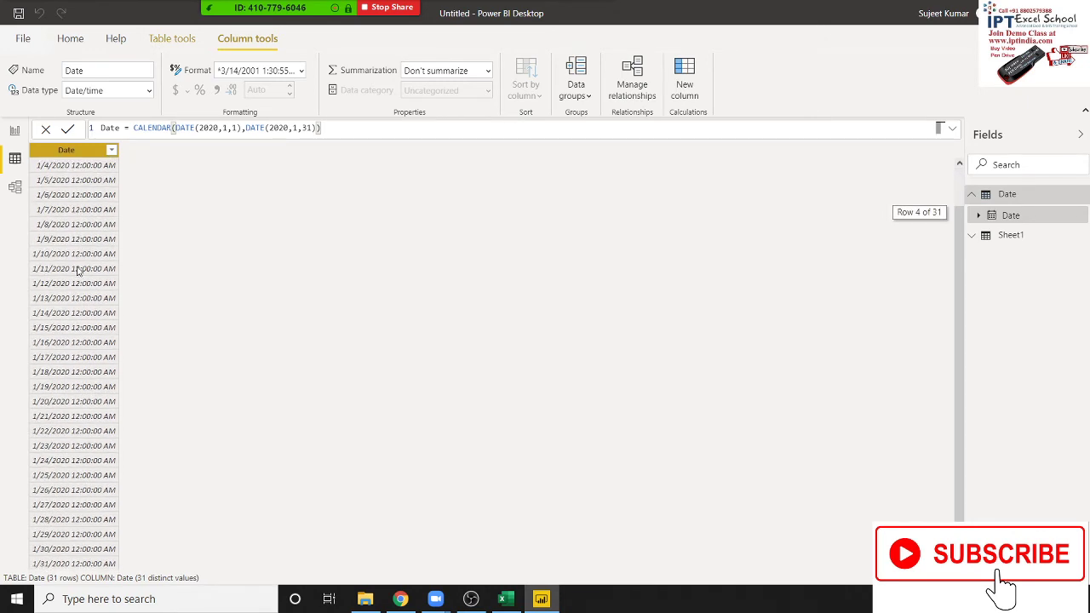
scroll(78, 273, up, 1)
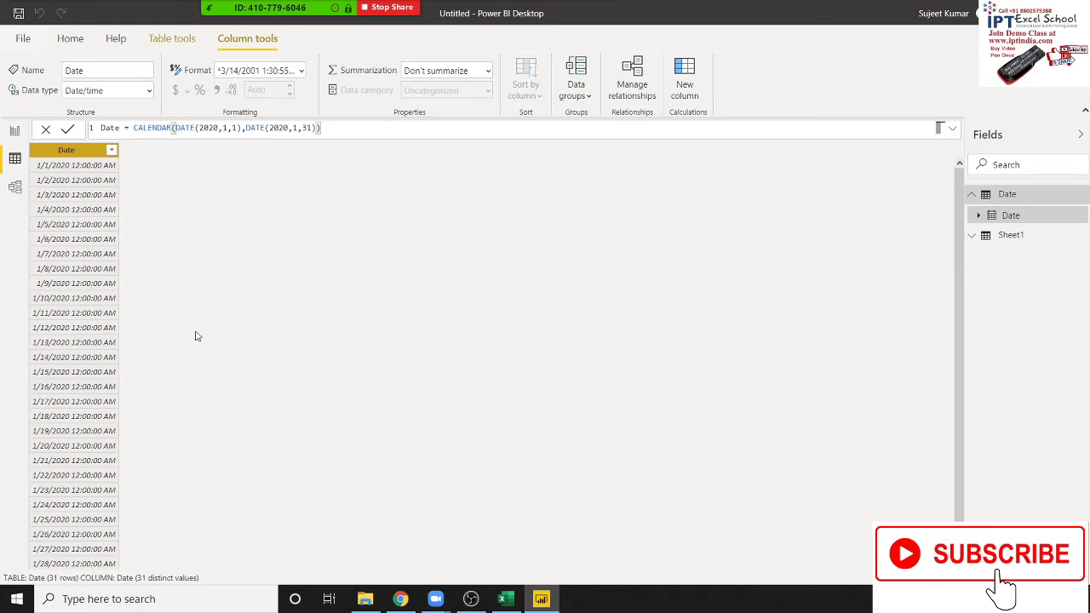
scroll(195, 338, down, 3)
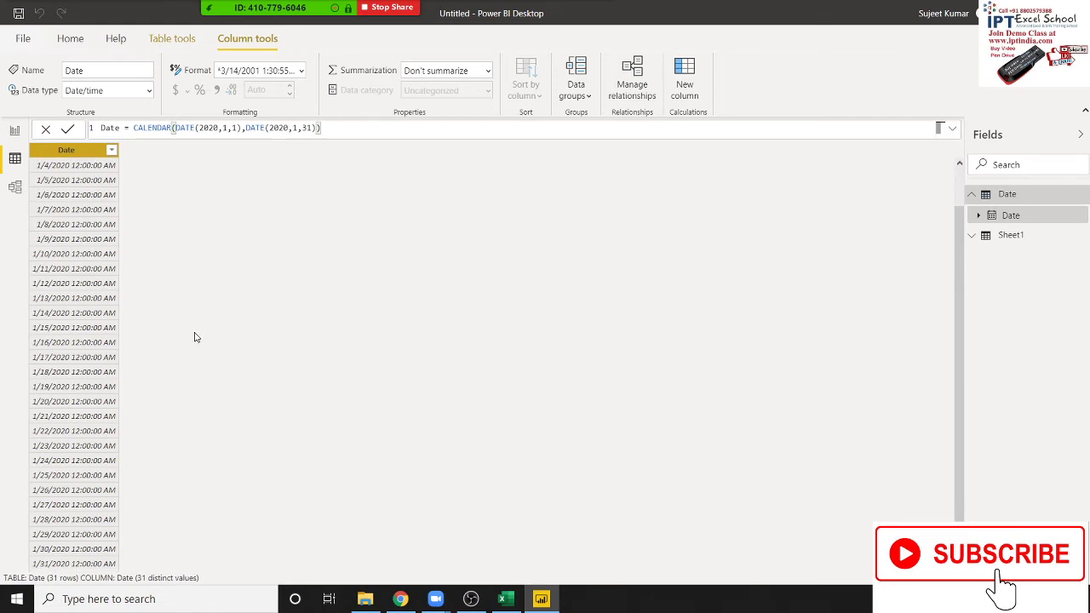
scroll(195, 338, up, 1)
scroll(195, 337, up, 2)
scroll(195, 338, down, 3)
scroll(195, 338, up, 3)
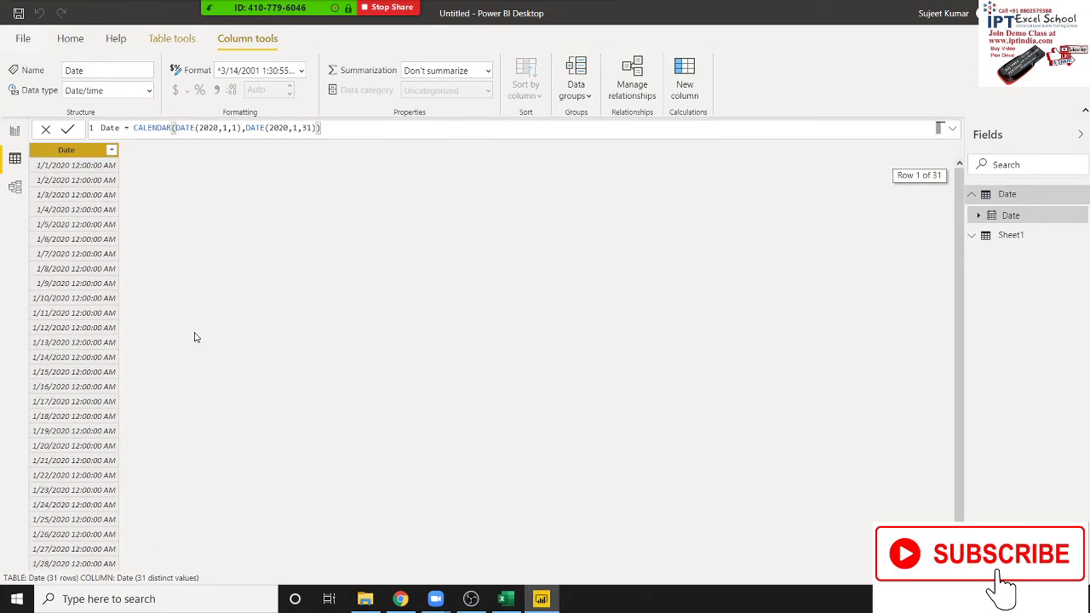
scroll(195, 338, down, 3)
scroll(171, 290, up, 3)
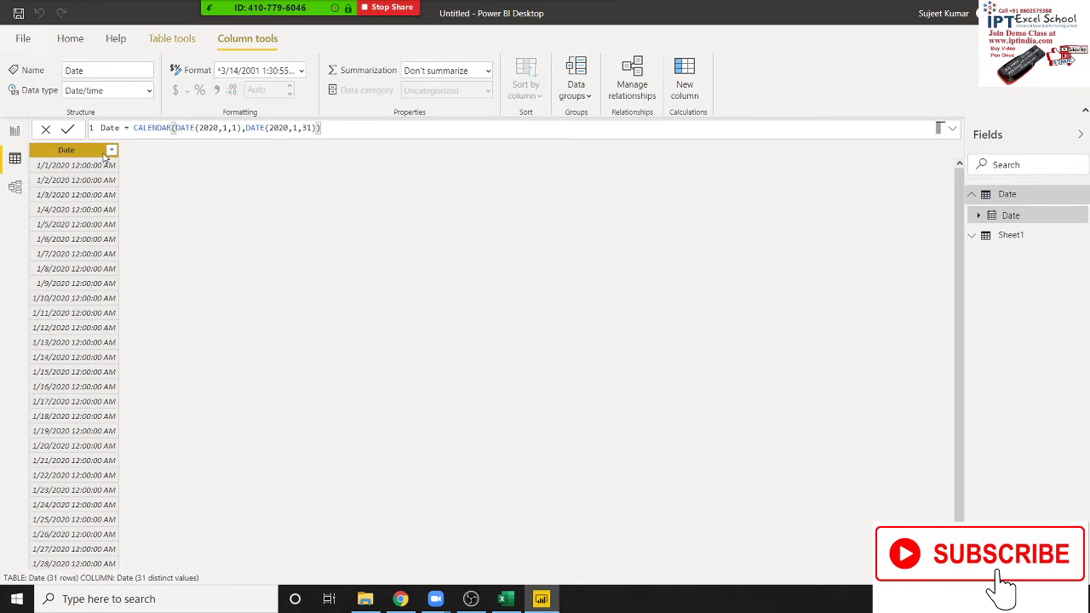
click(17, 164)
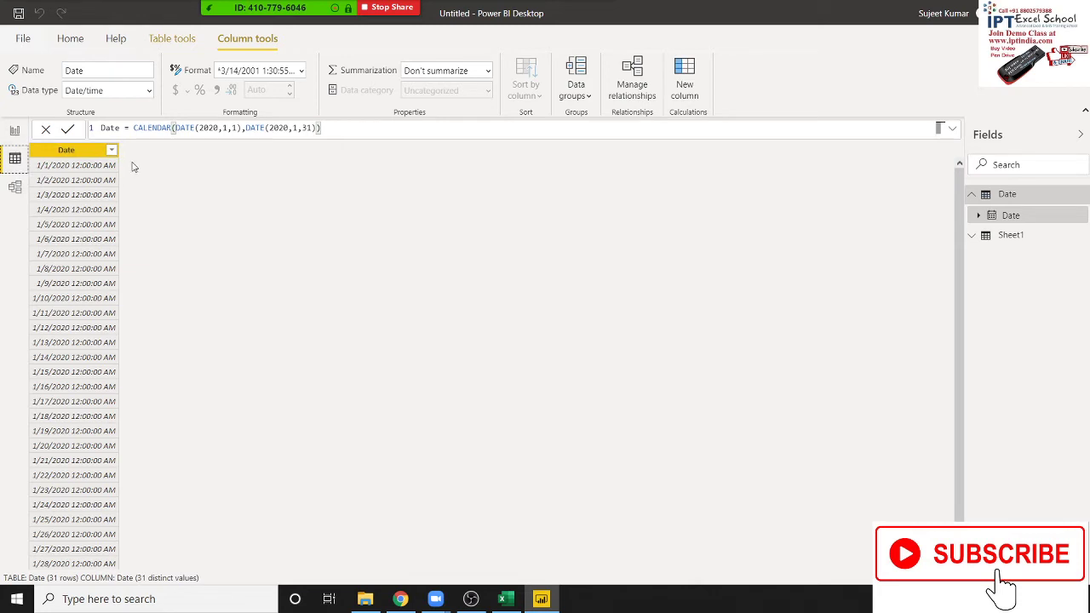
scroll(76, 185, down, 1)
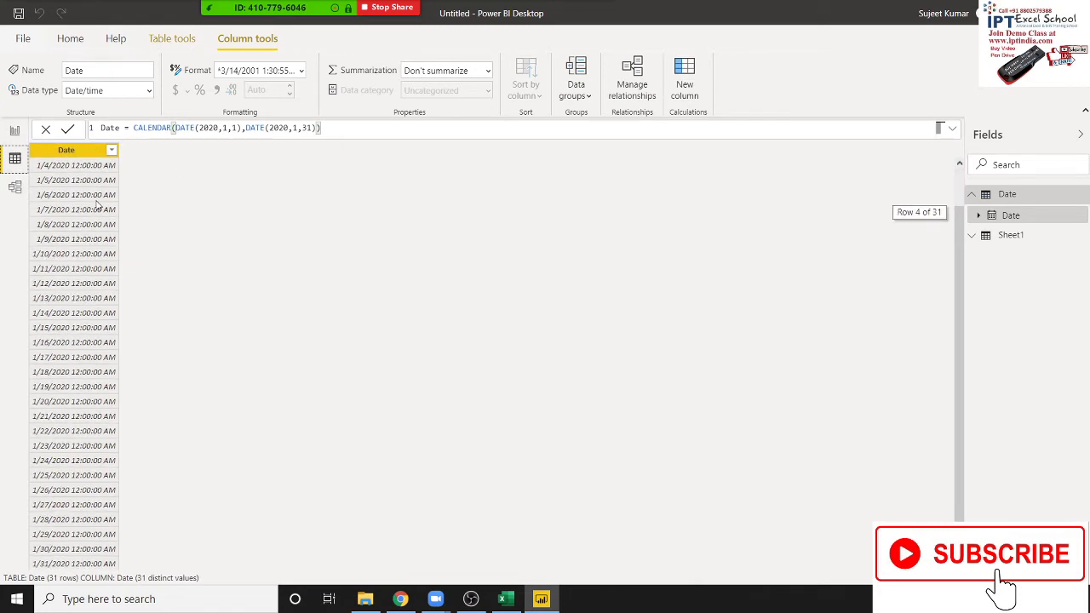
scroll(76, 185, up, 1)
Read the CALENDARAUTO syntax, remarks and example on Microsoft Docs, then return to Power BI
click(16, 132)
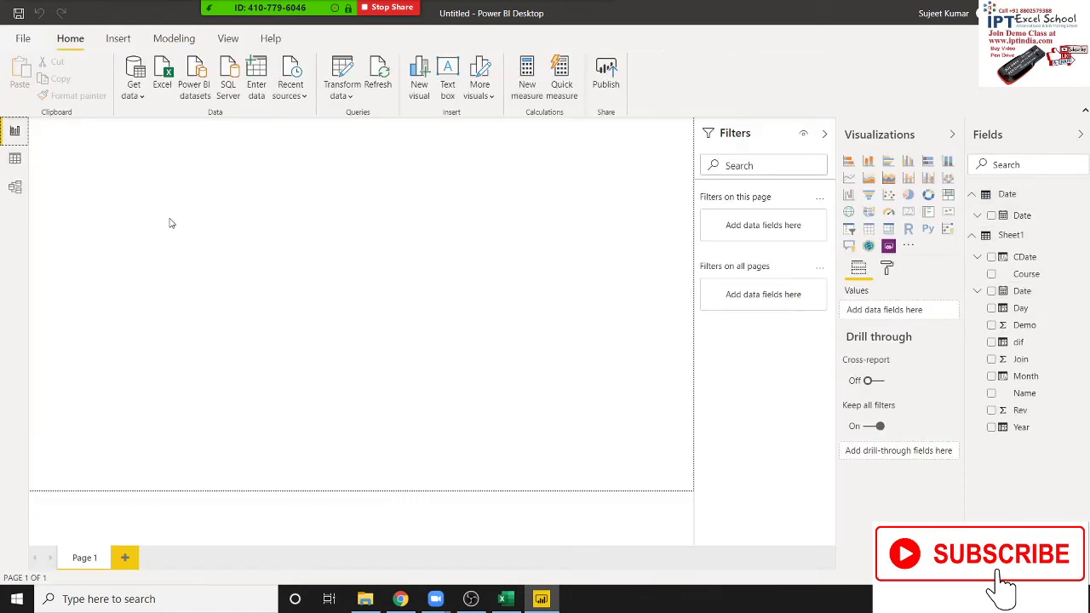
key(alt+Tab)
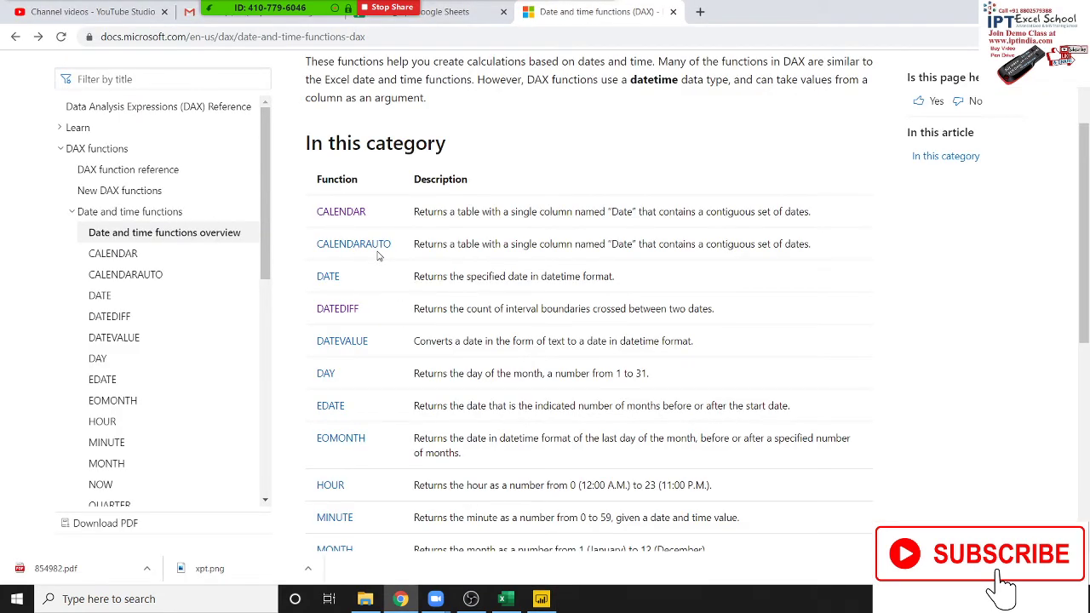
click(376, 247)
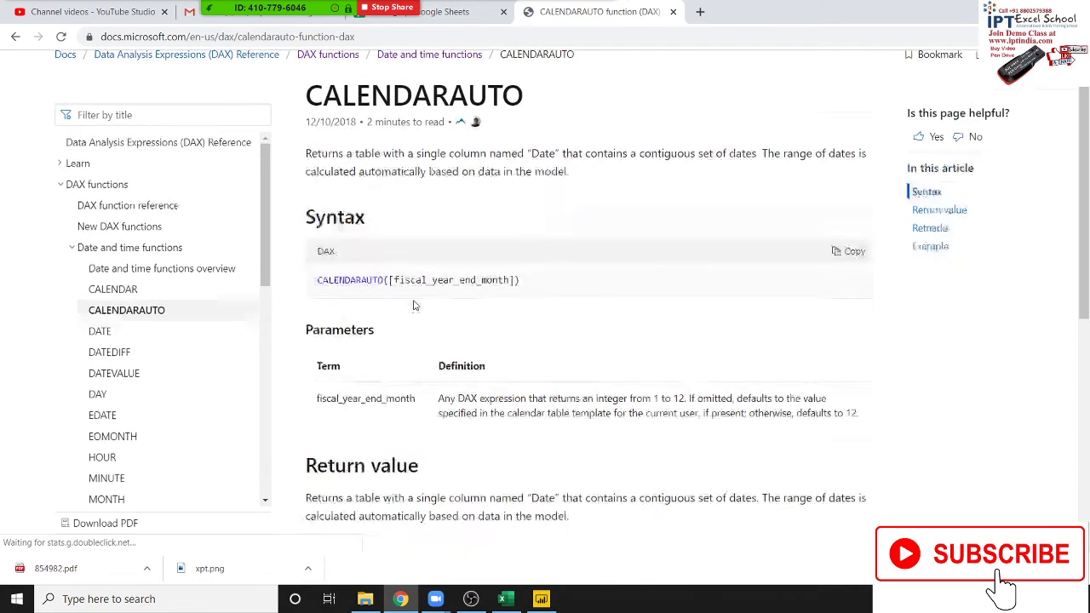
scroll(414, 304, down, 3)
scroll(677, 342, up, 2)
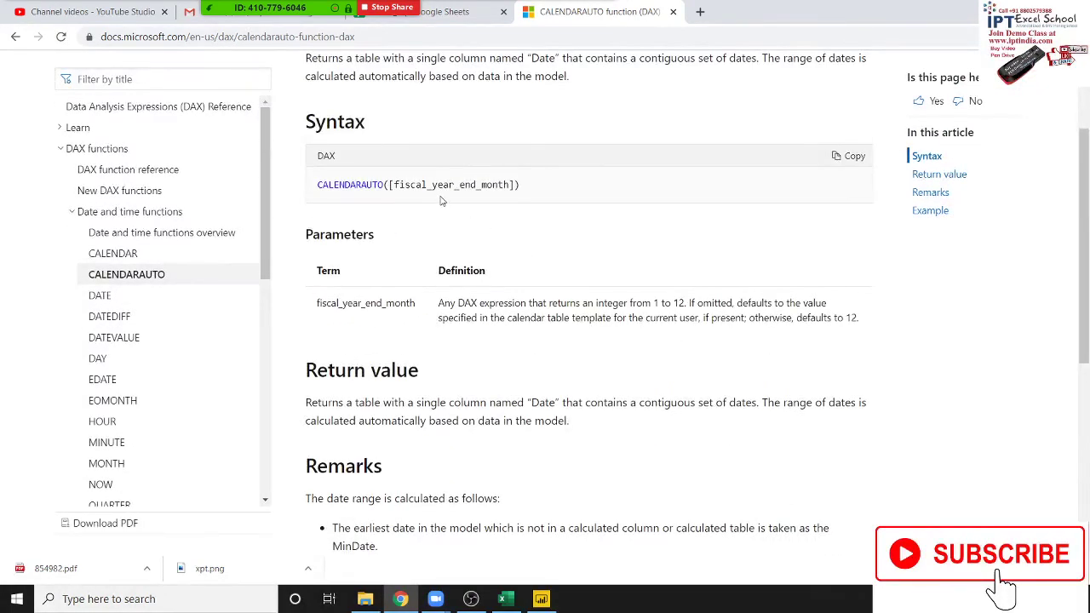
scroll(537, 265, down, 3)
scroll(540, 301, down, 2)
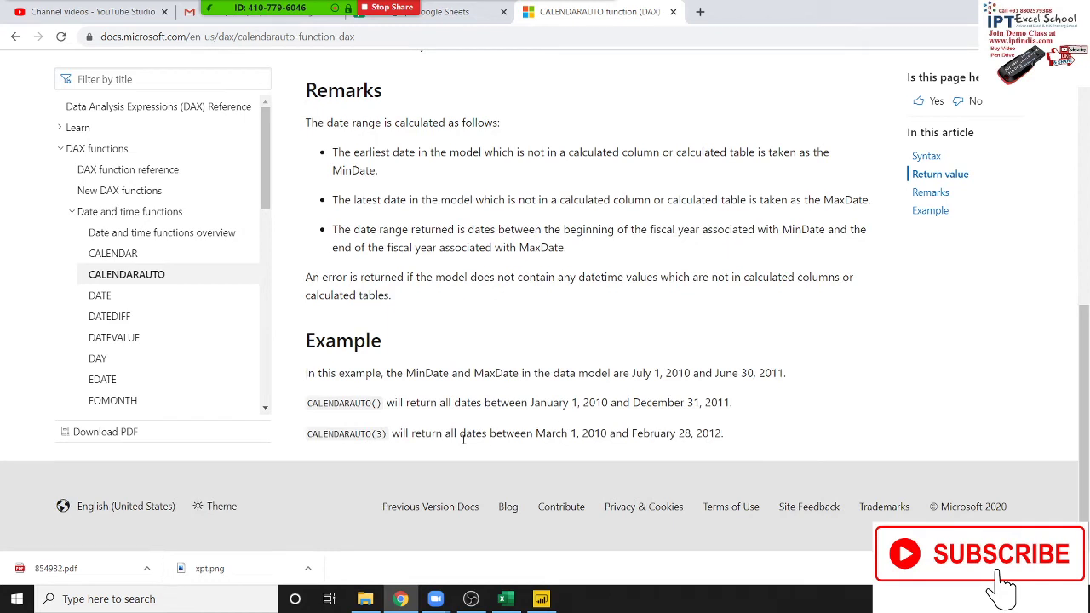
key(alt+Tab)
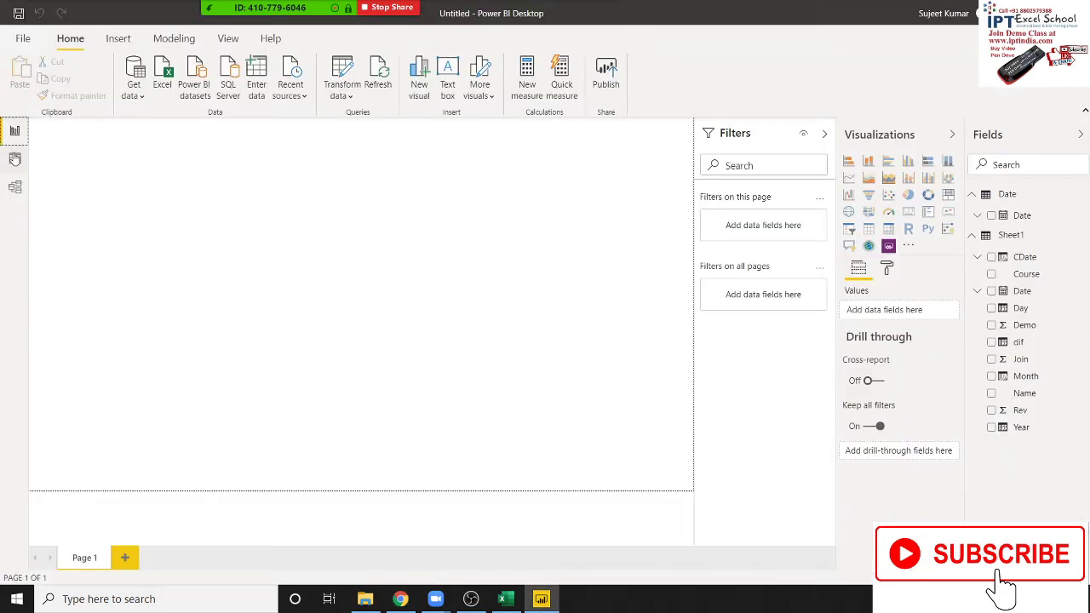
In Data view, start a new calculated table from Table tools
click(122, 42)
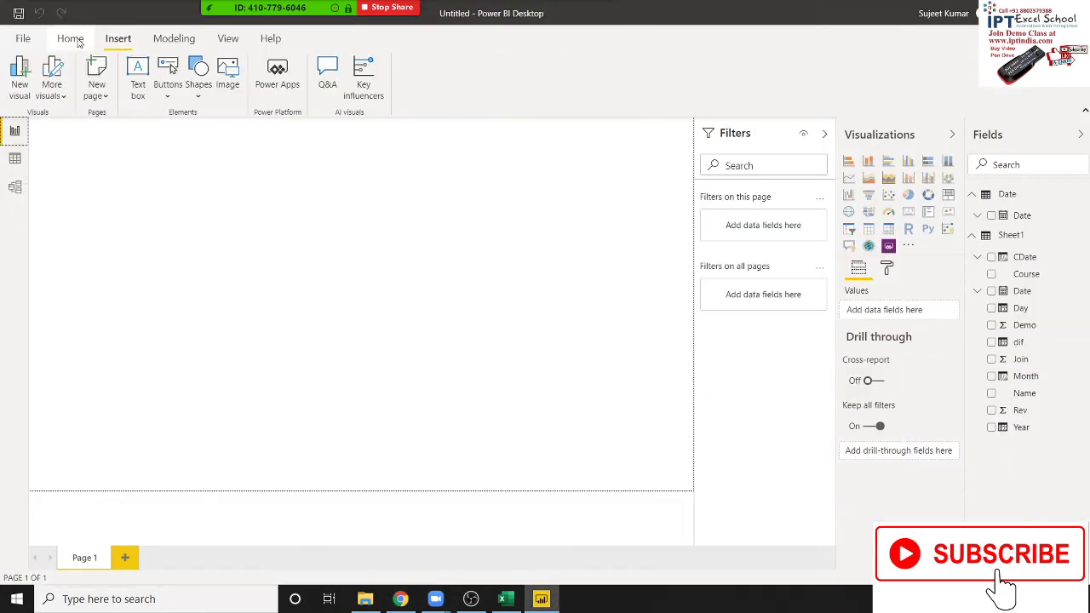
click(75, 41)
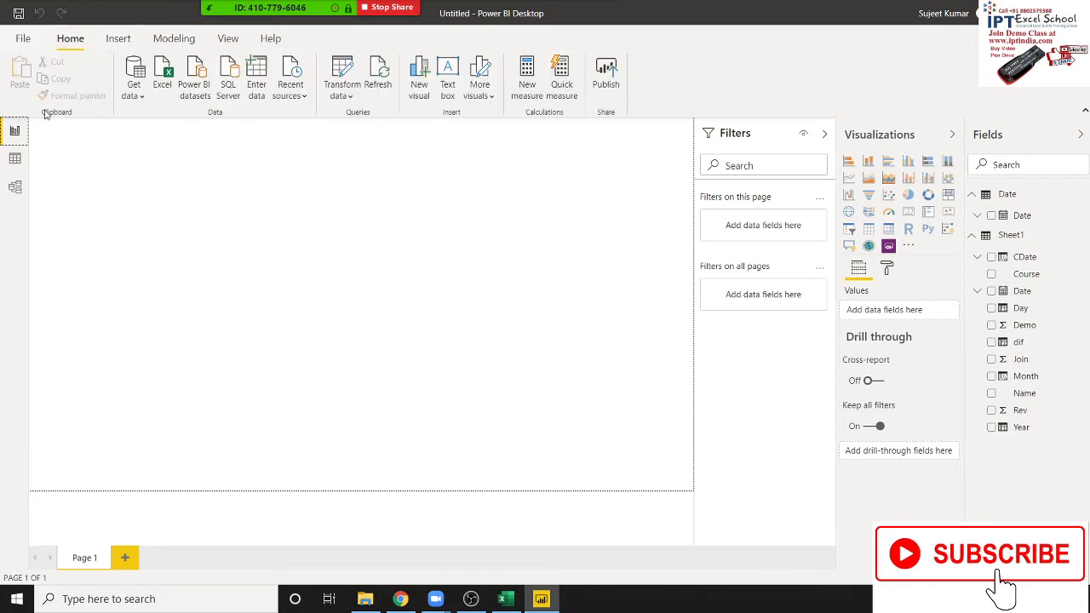
click(15, 158)
click(167, 40)
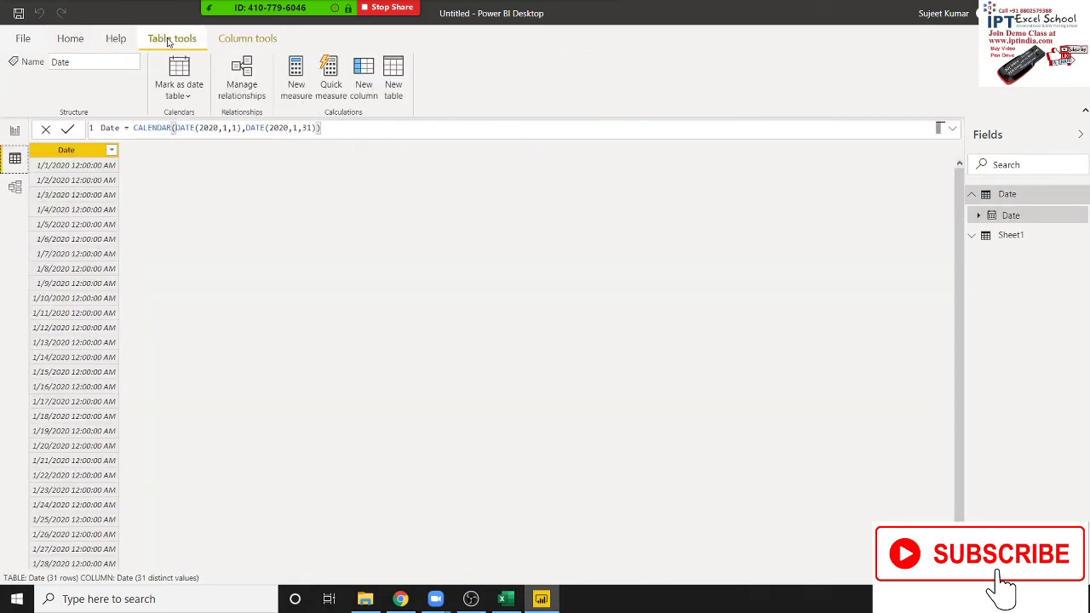
click(397, 85)
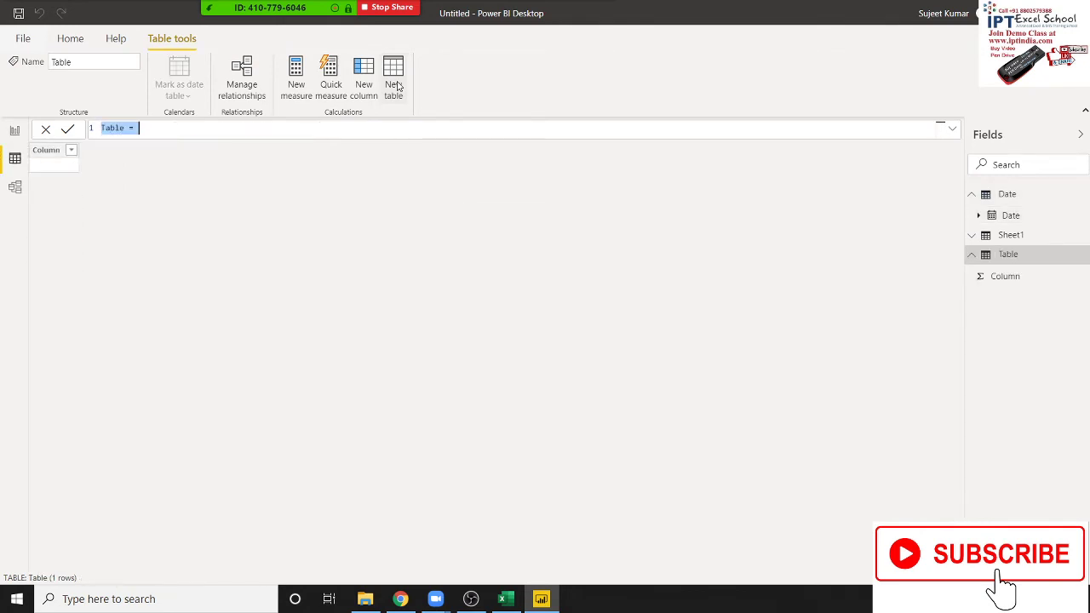
Name the table CLAuto and define it as CALENDARAUTO()
double_click(112, 128)
text(CLAu)
text(to)
click(153, 127)
text(ca)
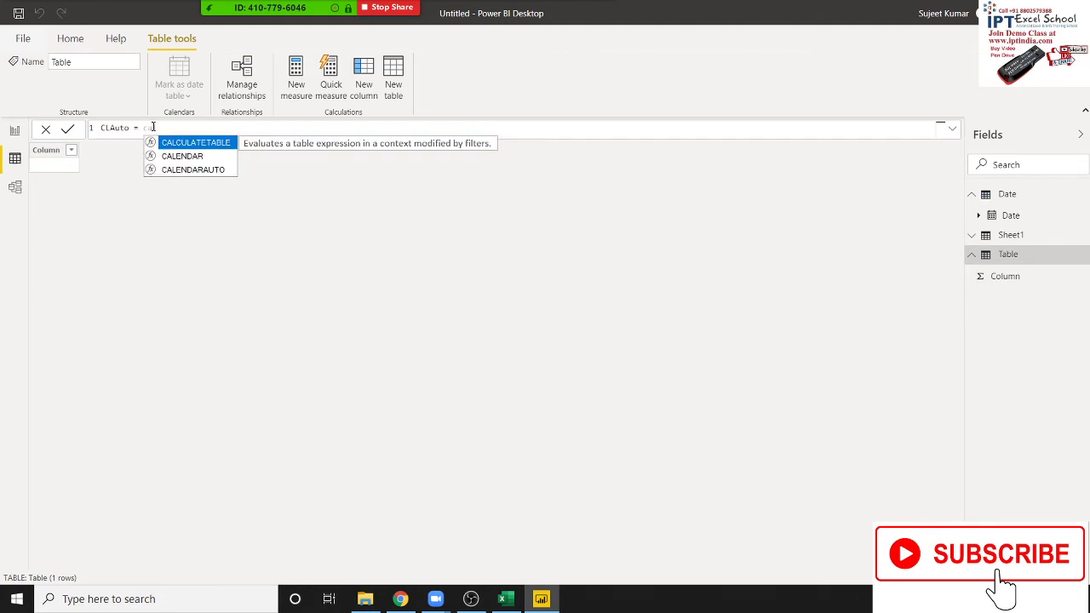
key(Down)
key(Down)
key(Tab)
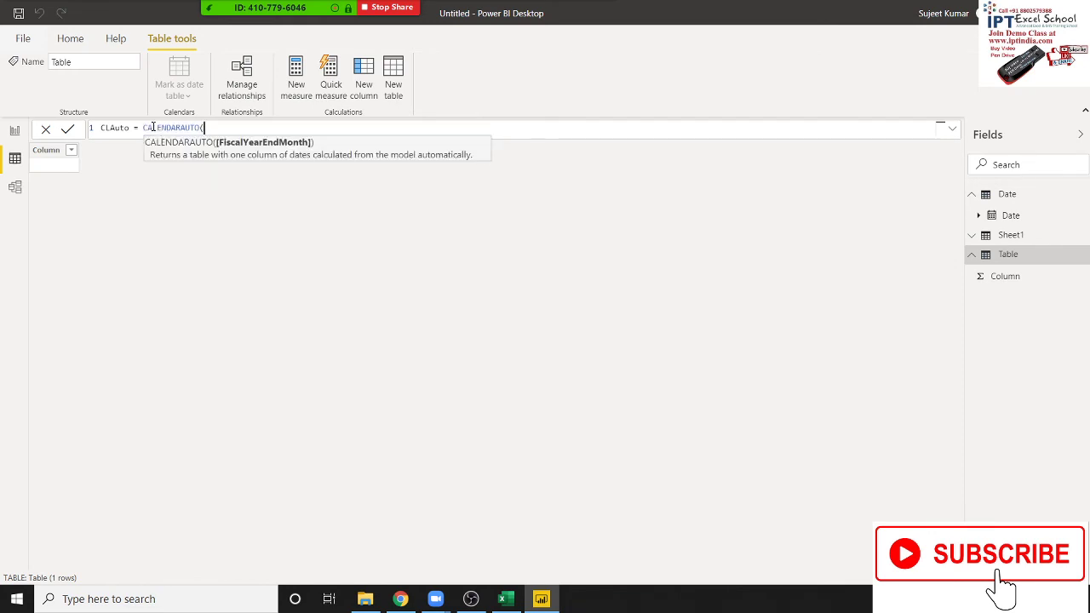
text())
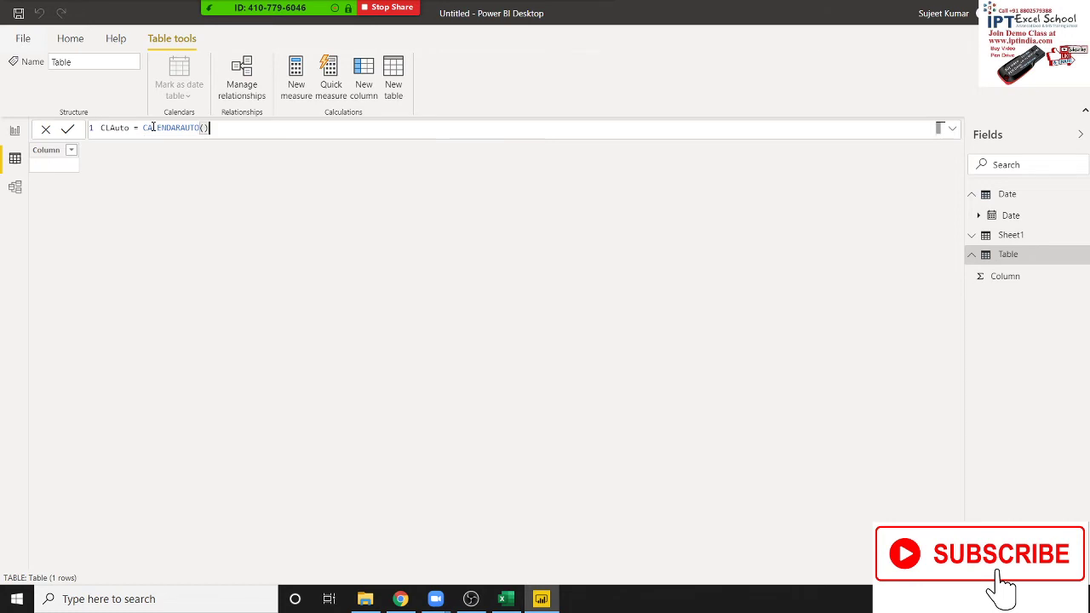
key(Return)
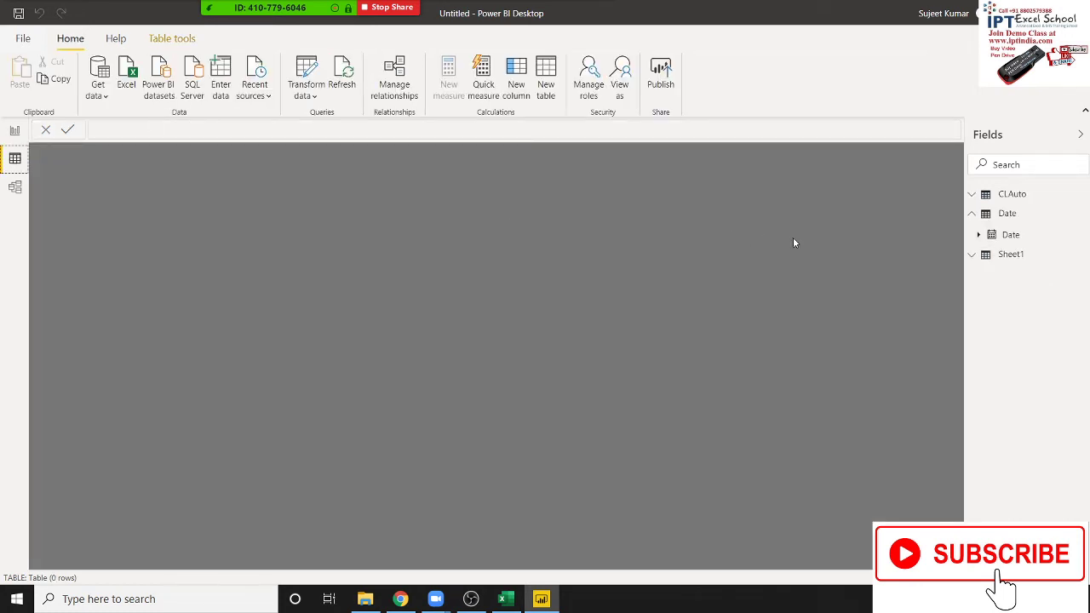
Open CLAuto's Date column and scroll to confirm dates run 1/1/2020 to 12/31/2021
click(1014, 195)
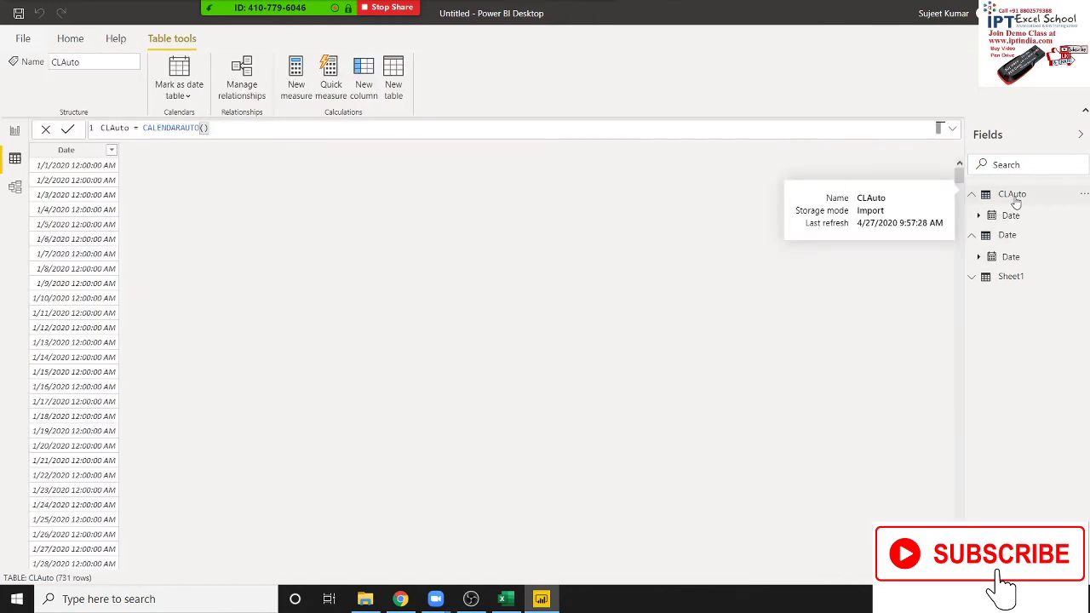
click(89, 173)
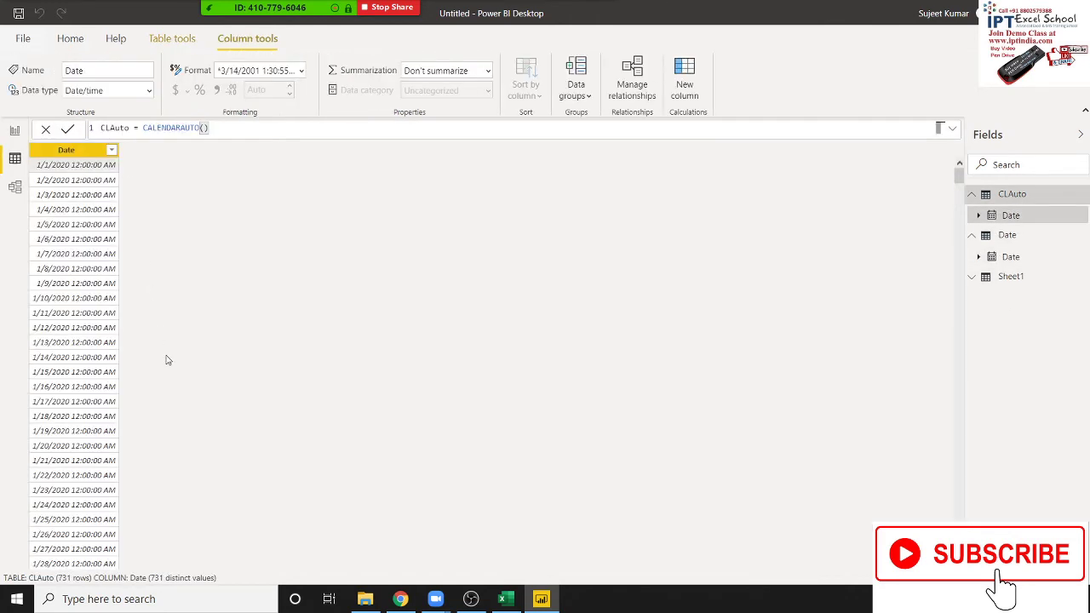
scroll(423, 375, down, 10)
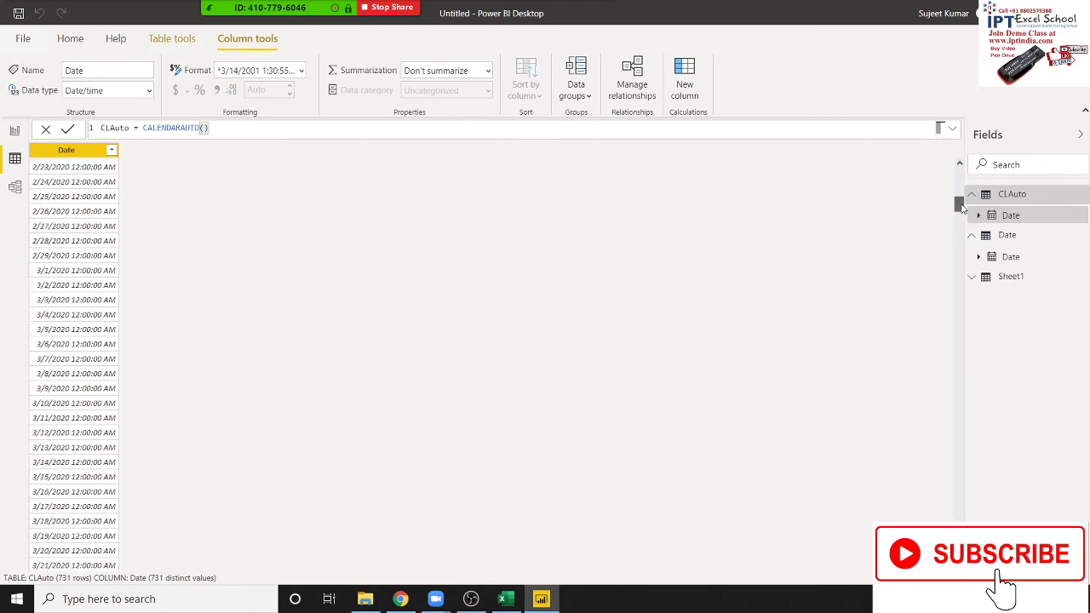
drag(960, 204, 960, 506)
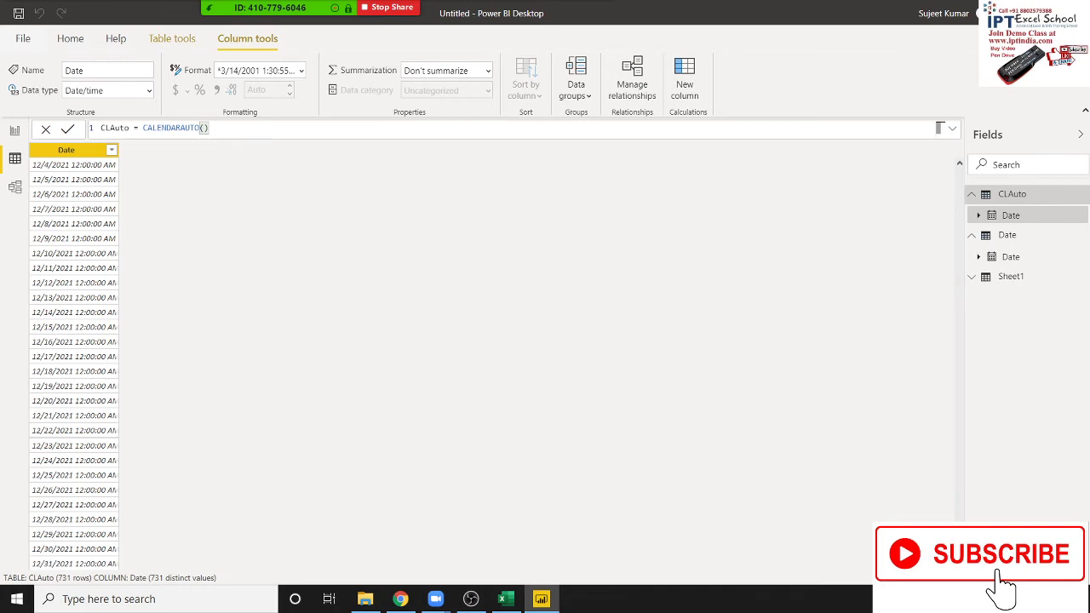
mouse_move(960, 506)
mouse_down()
mouse_move(933, 370)
mouse_move(691, 182)
mouse_up()
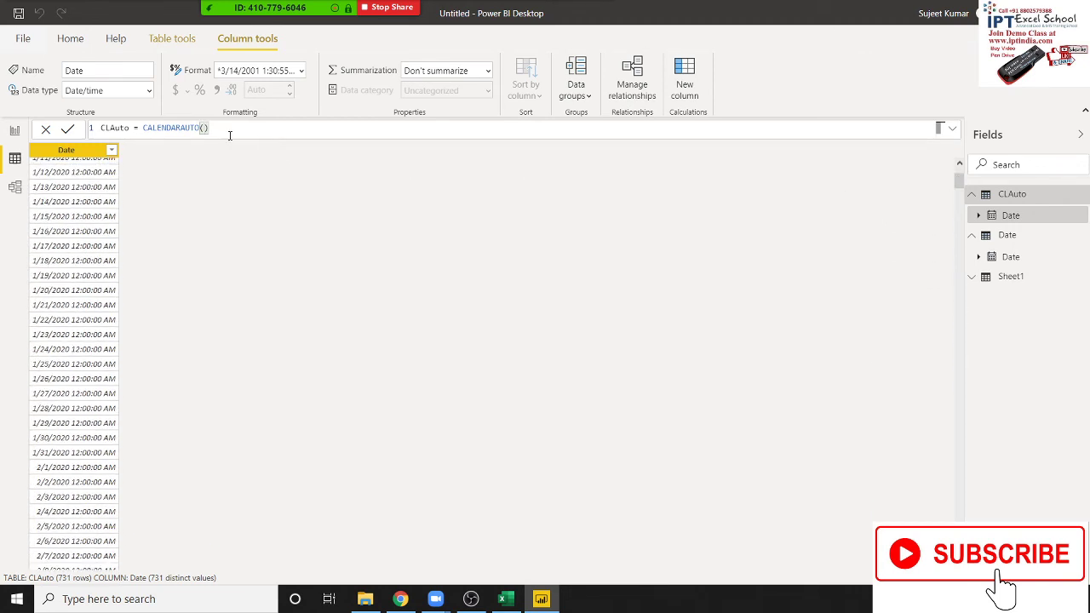
Try CALENDARAUTO(2020), then set the argument to 12 and review the resulting dates
text(2020)
key(Return)
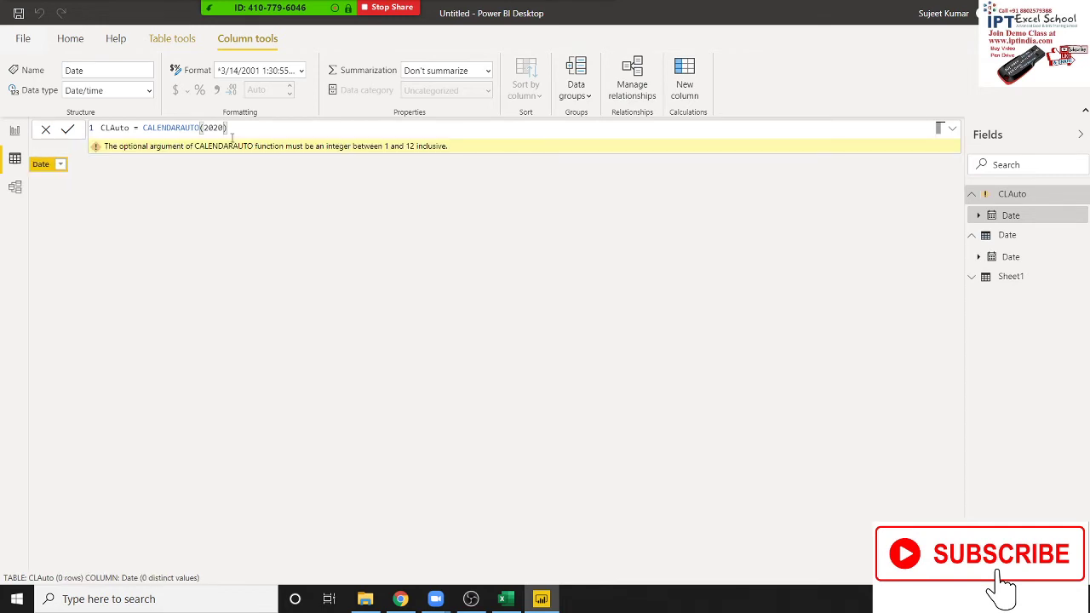
key(BackSpace)
key(BackSpace)
key(BackSpace)
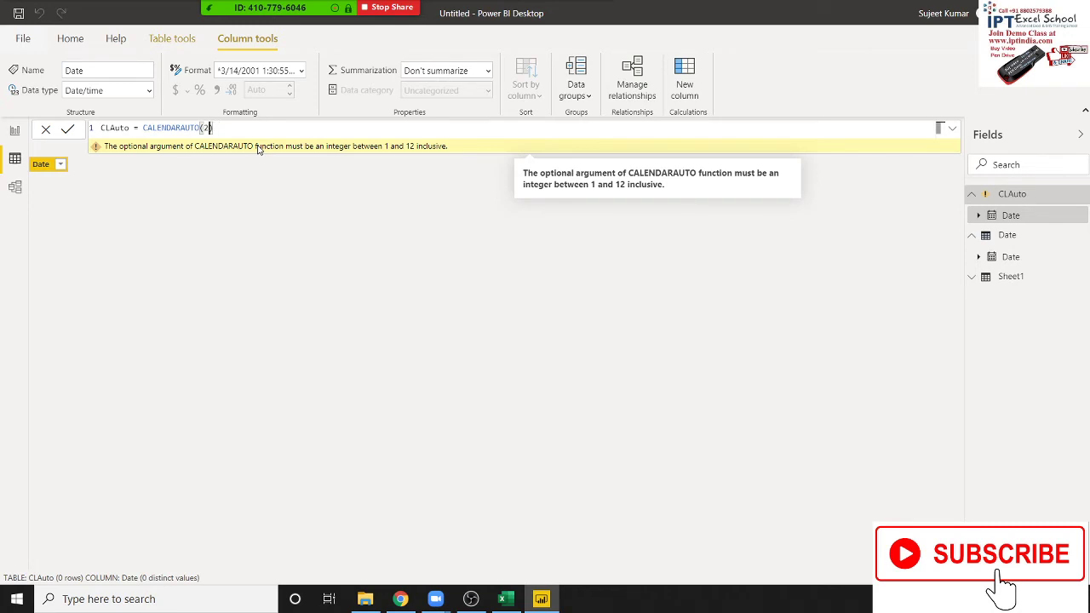
key(BackSpace)
key(BackSpace)
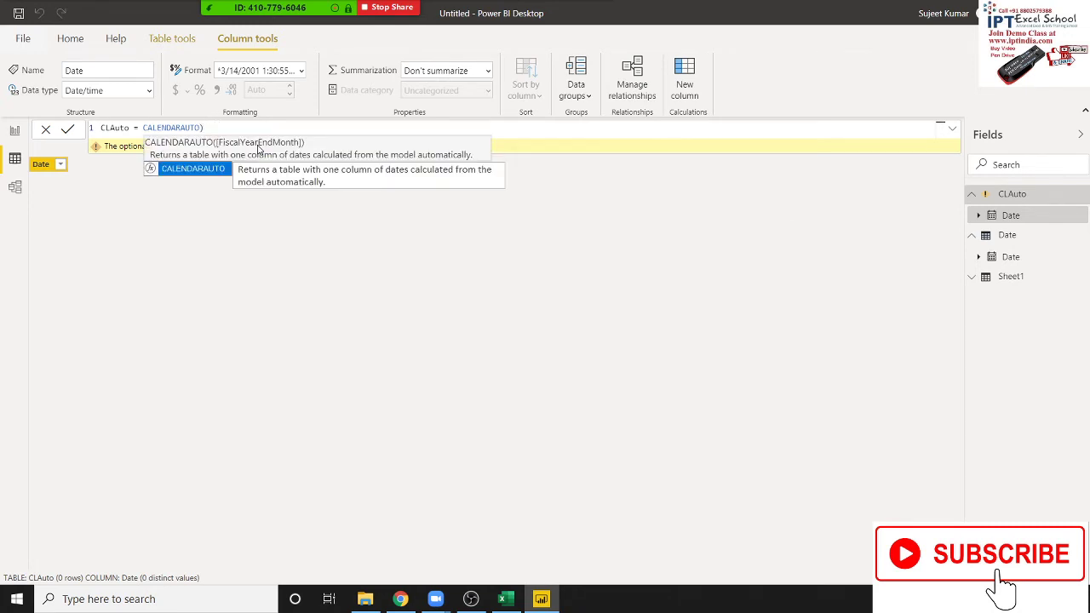
text(()
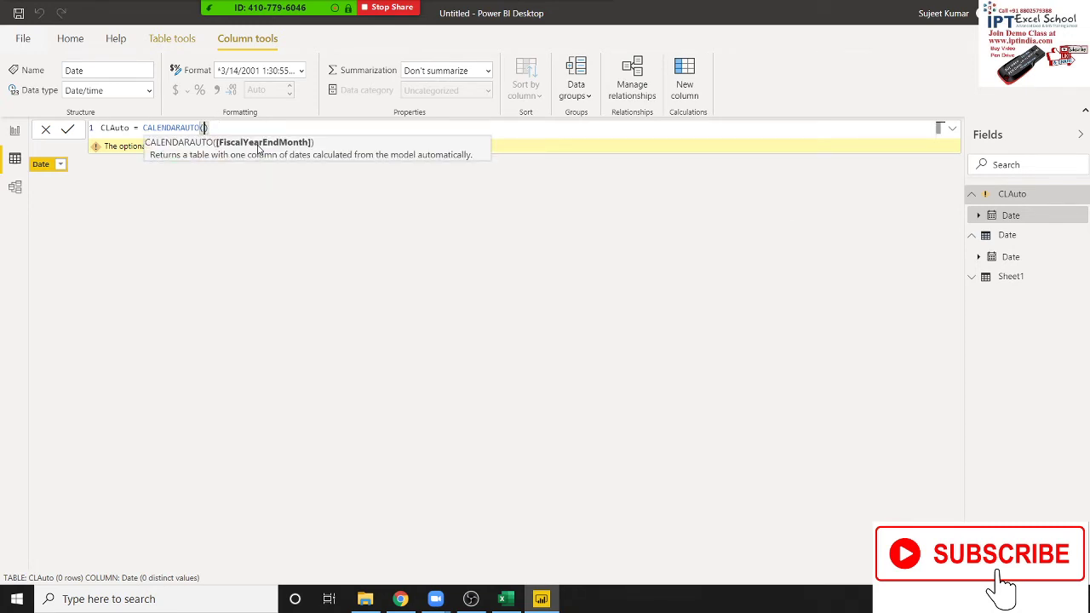
text())
key(BackSpace)
key(BackSpace)
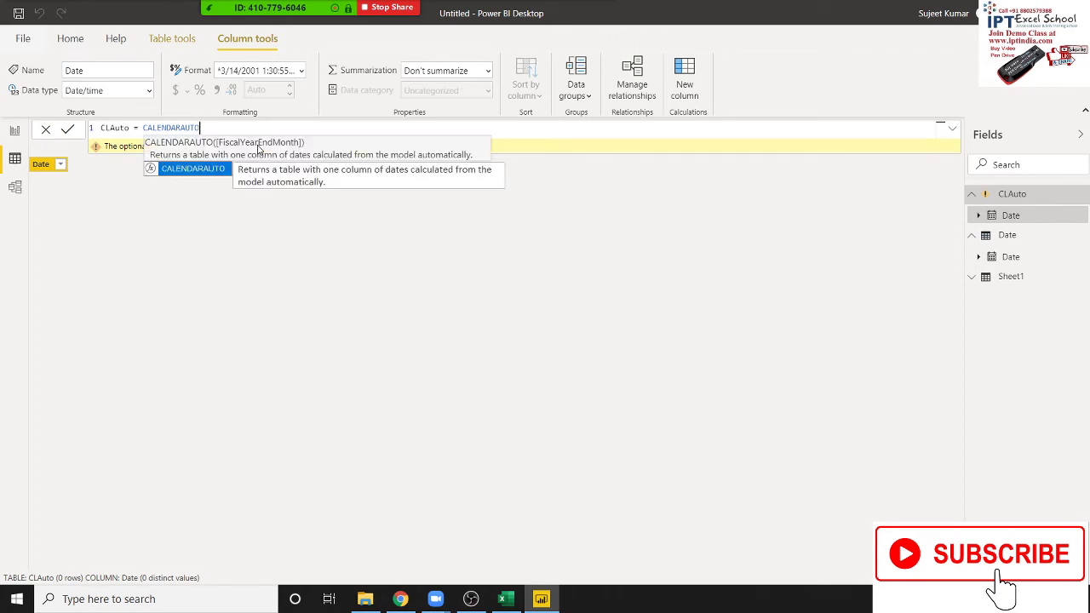
text(()
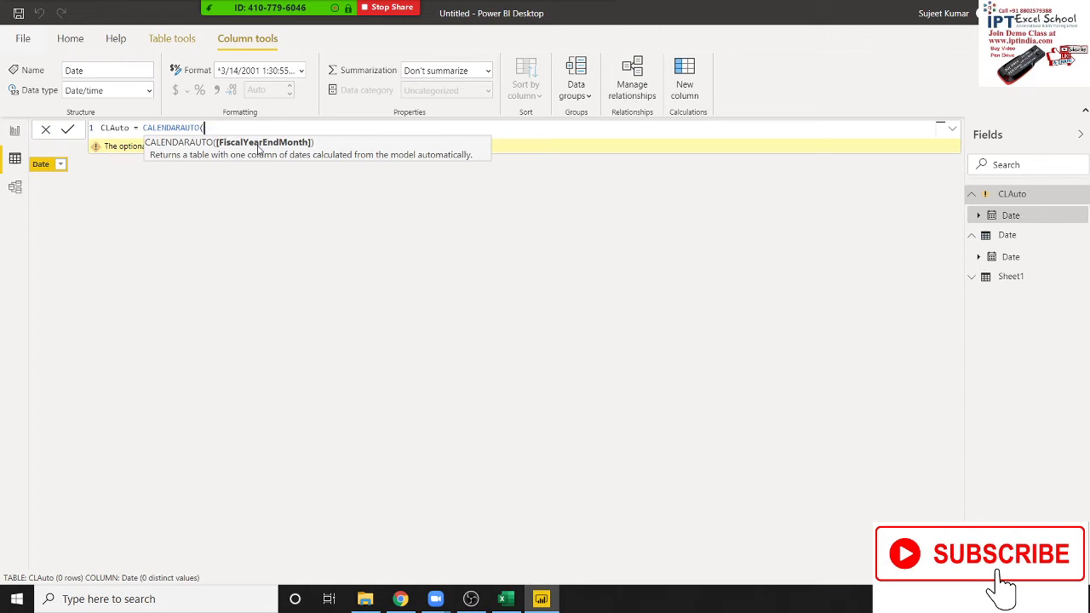
text(12))
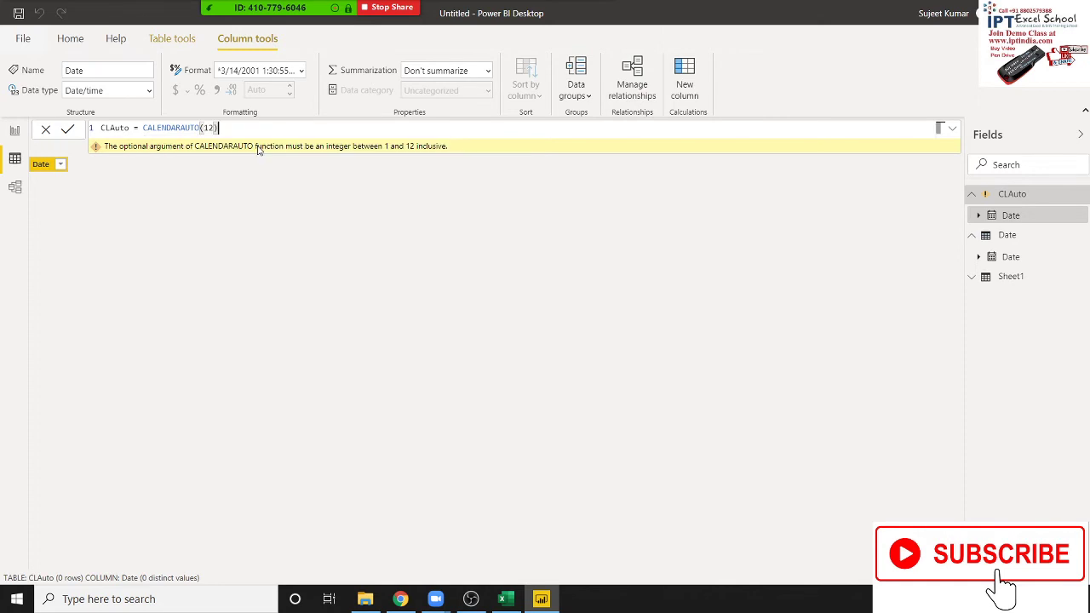
key(Return)
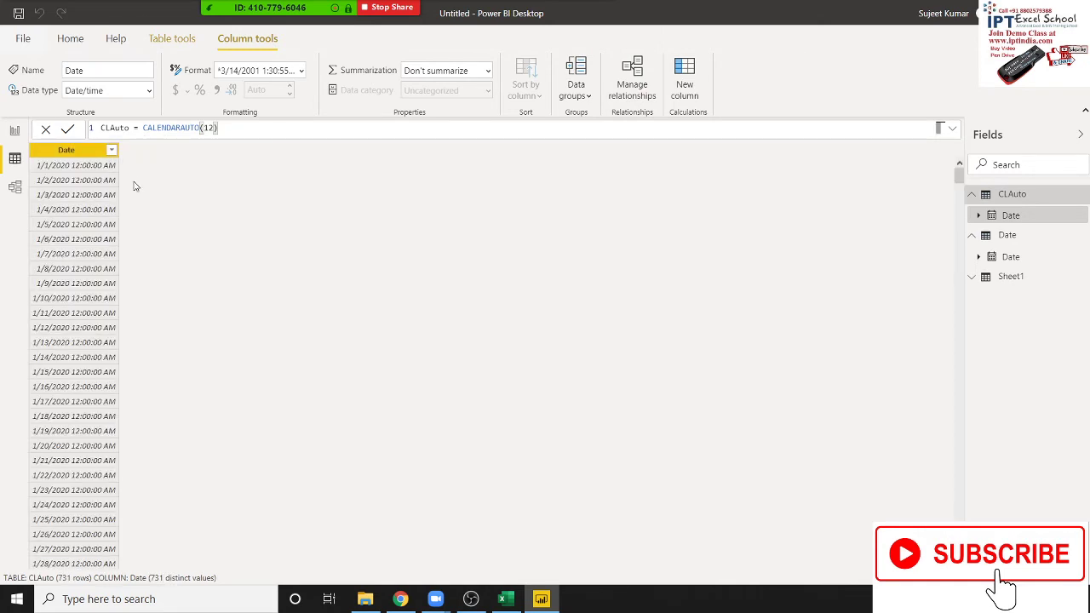
scroll(191, 327, down, 10)
scroll(197, 341, down, 10)
scroll(198, 343, down, 15)
scroll(201, 347, down, 14)
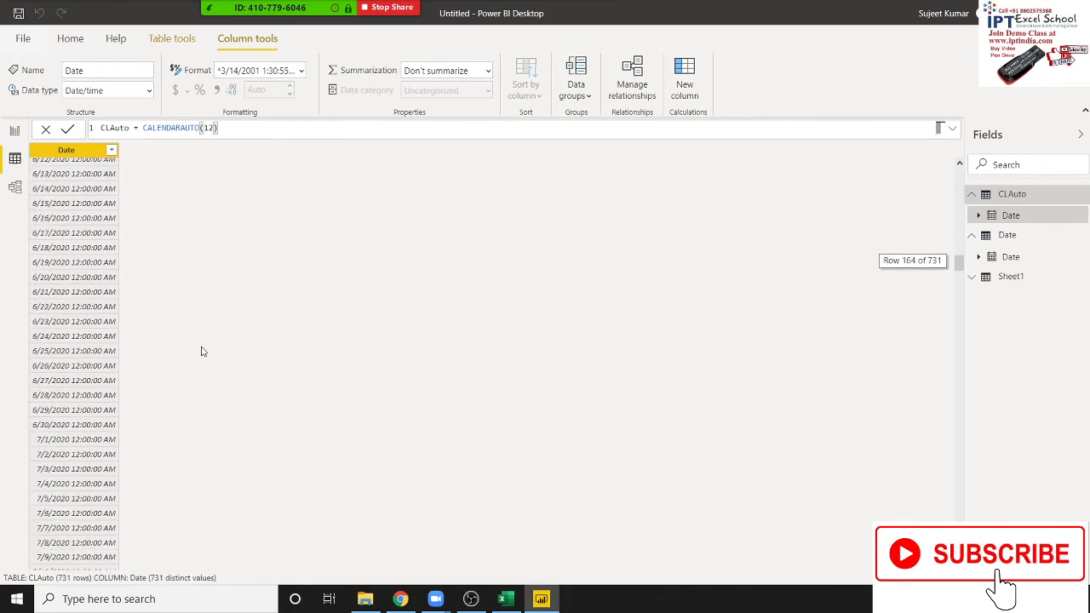
scroll(202, 347, down, 20)
scroll(203, 351, down, 10)
scroll(205, 351, down, 15)
scroll(207, 356, down, 15)
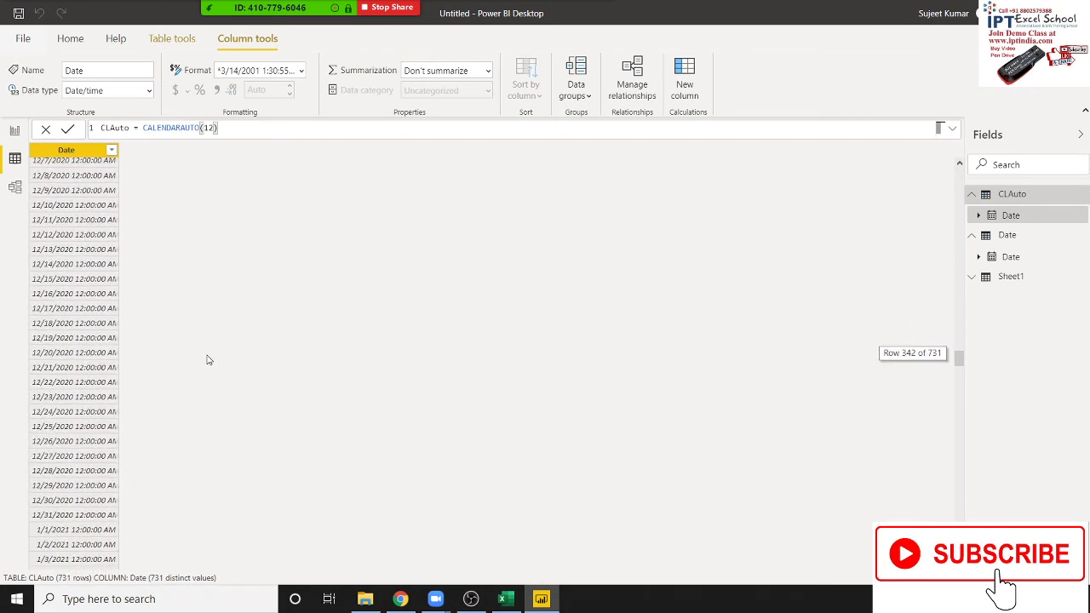
scroll(207, 360, down, 12)
scroll(209, 360, down, 11)
scroll(208, 361, down, 6)
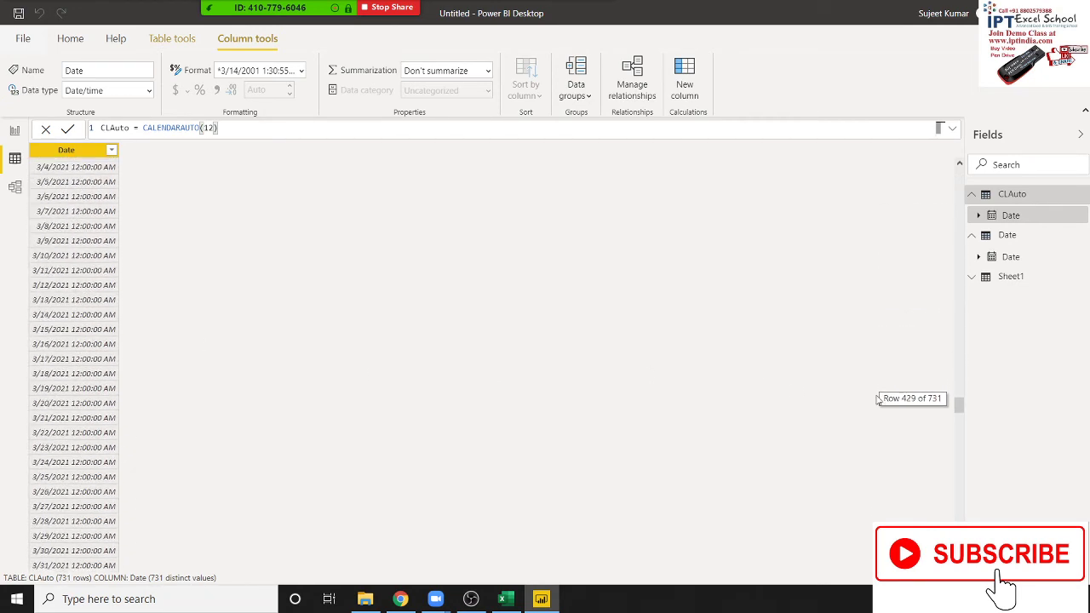
mouse_move(959, 408)
mouse_down()
mouse_move(959, 511)
mouse_move(966, 151)
mouse_up()
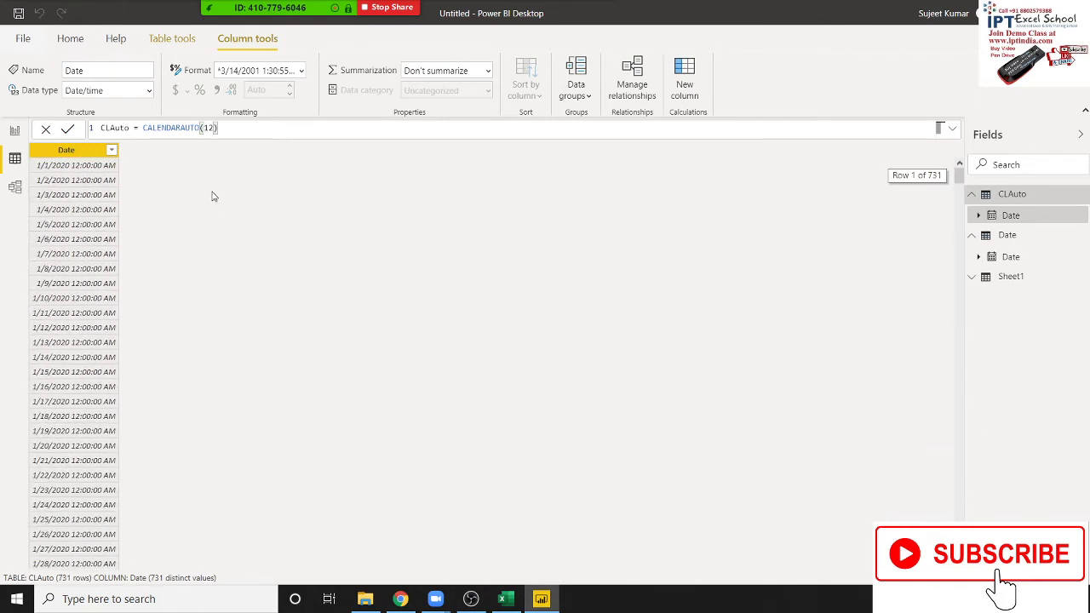
Change the argument to 3 so CLAuto holds 1,096 dates starting 4/1/2019
double_click(210, 127)
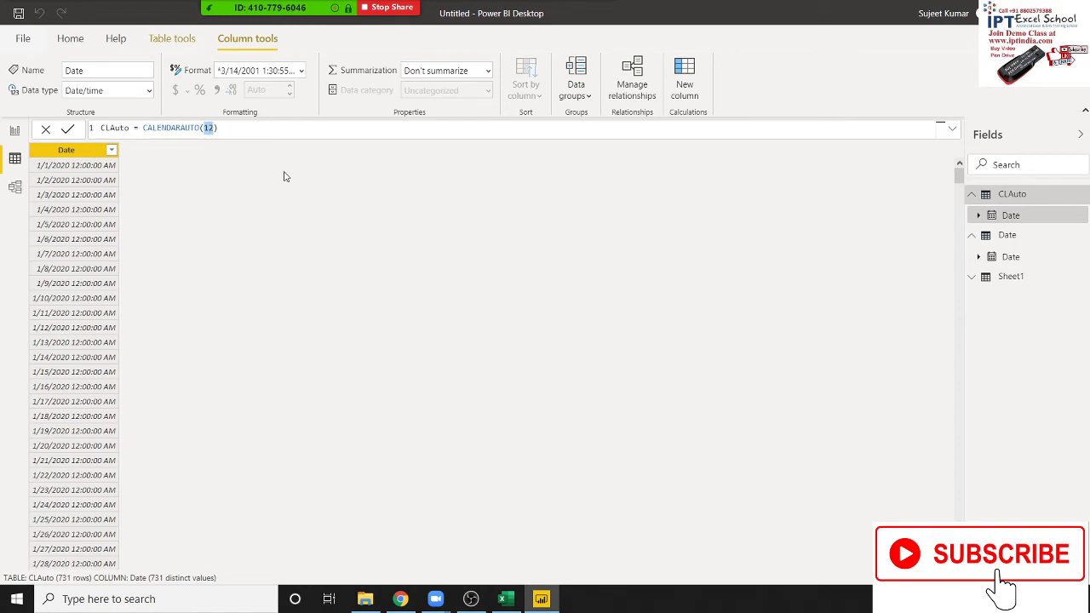
text(3)
key(Return)
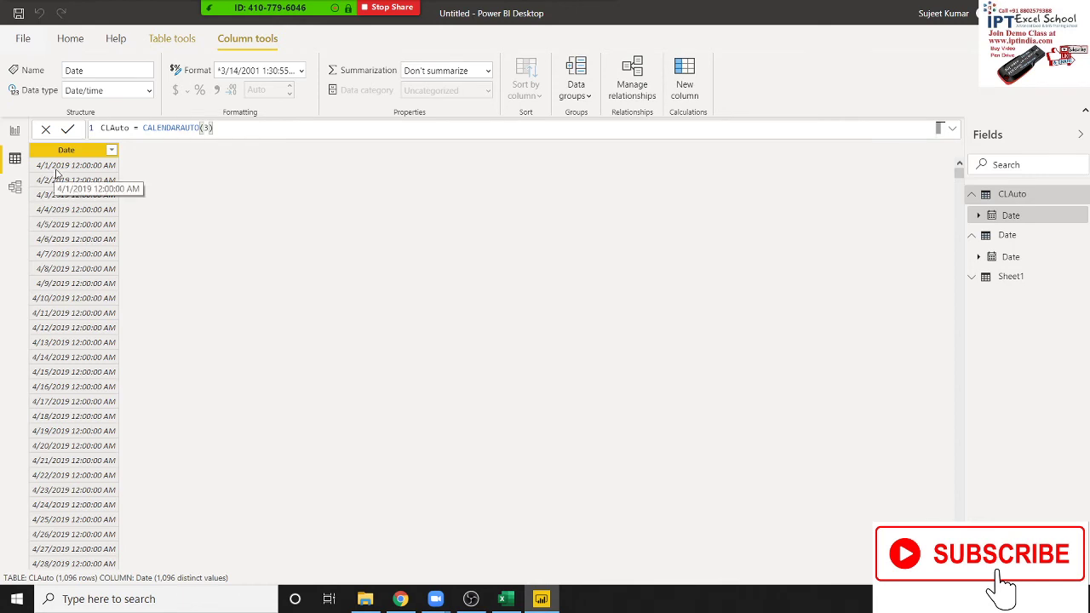
drag(959, 173, 971, 559)
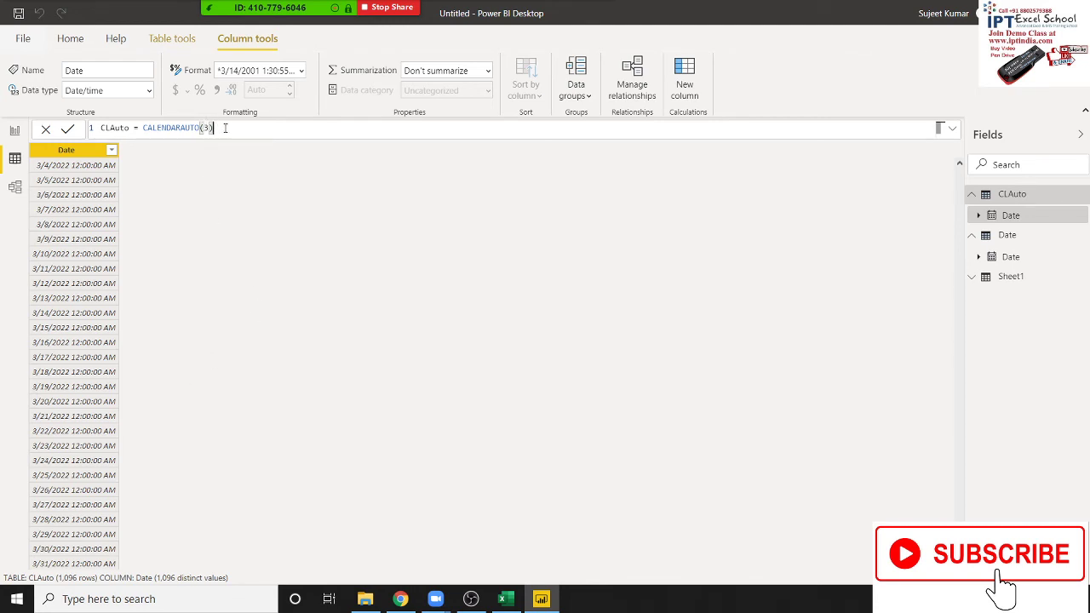
Check the Date and Sheet1 tables' rows in the Fields pane
drag(225, 128, 184, 127)
click(1012, 235)
click(1018, 241)
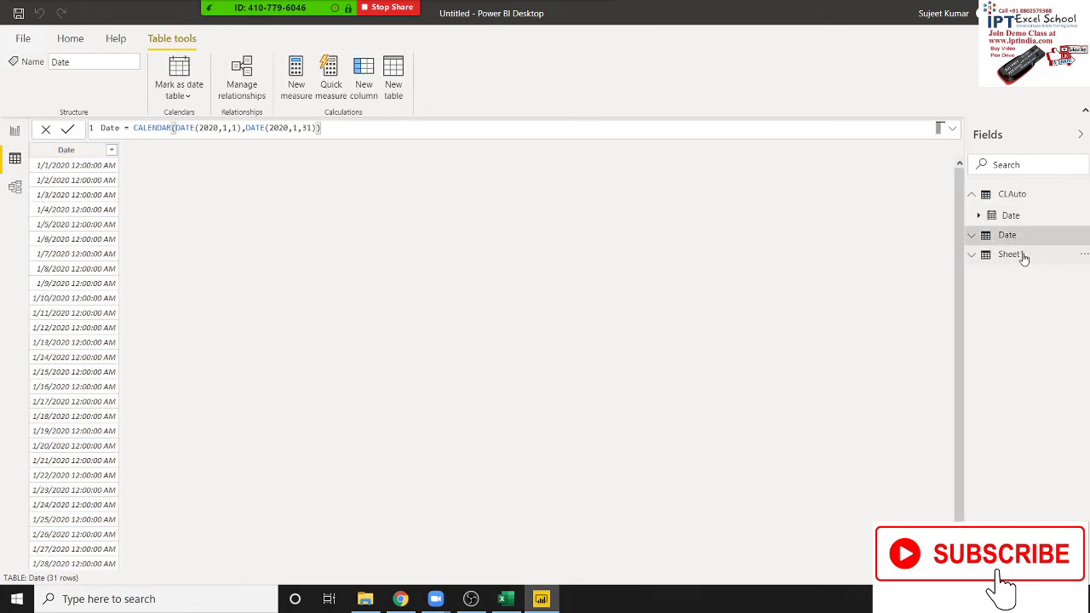
click(1022, 256)
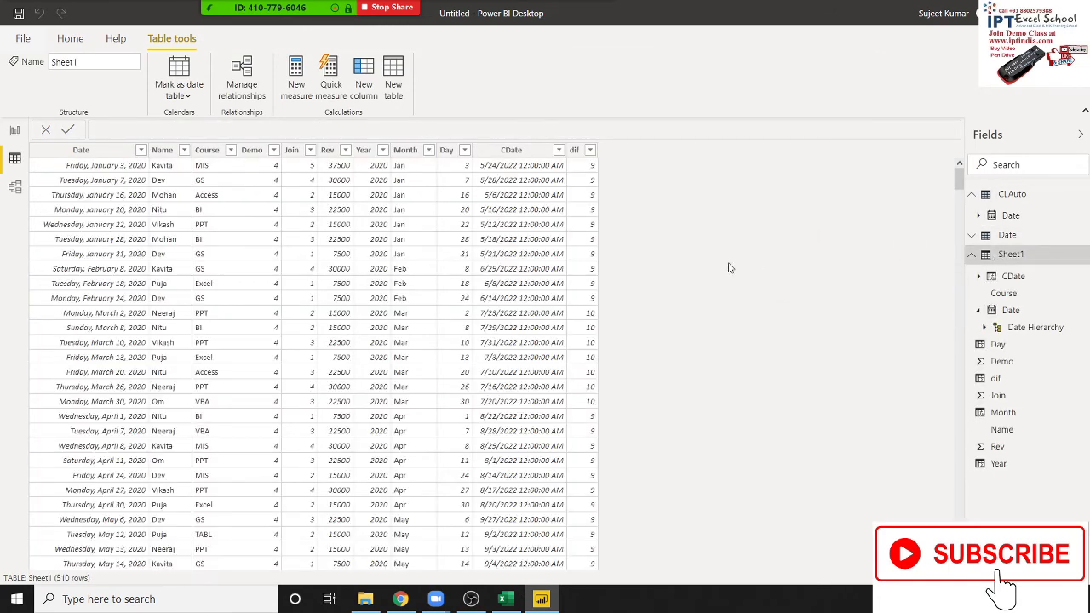
click(401, 599)
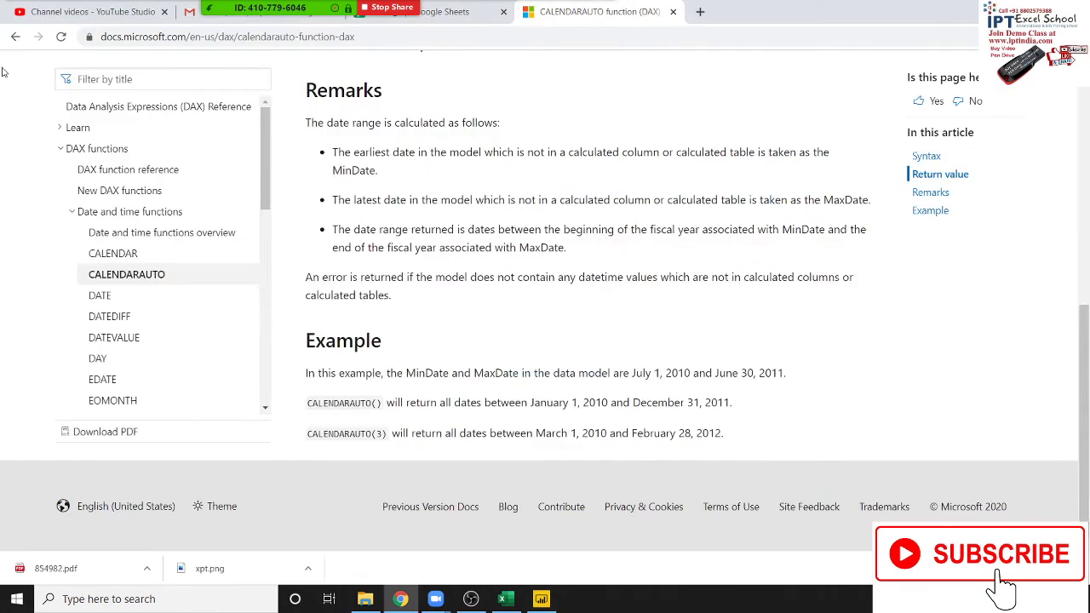
Go back to the Date and time functions overview, find EOMONTH, and return to Power BI
click(15, 40)
scroll(548, 275, down, 2)
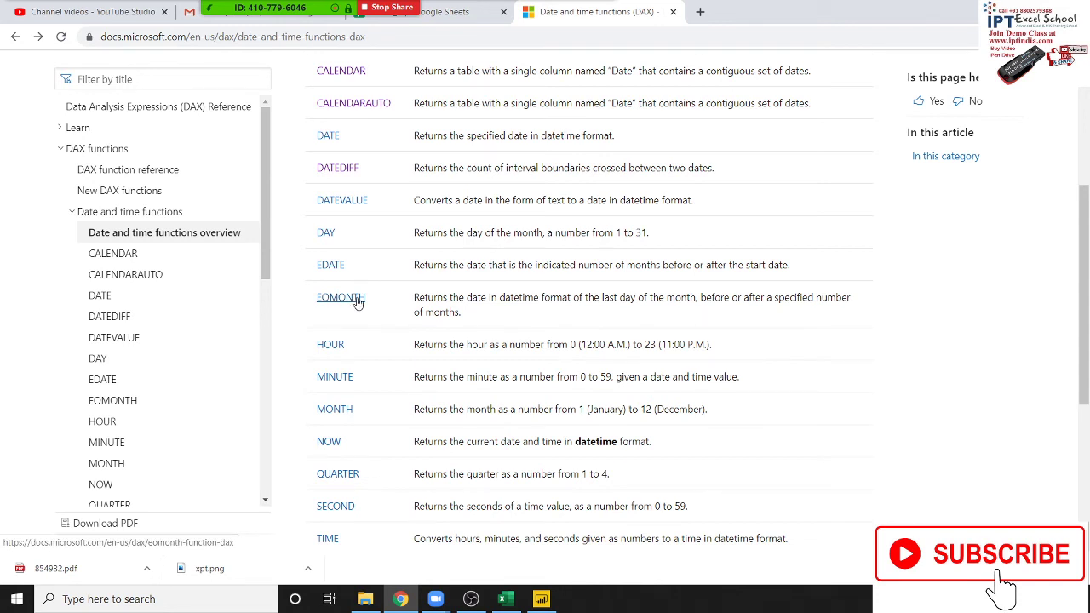
key(alt+Tab)
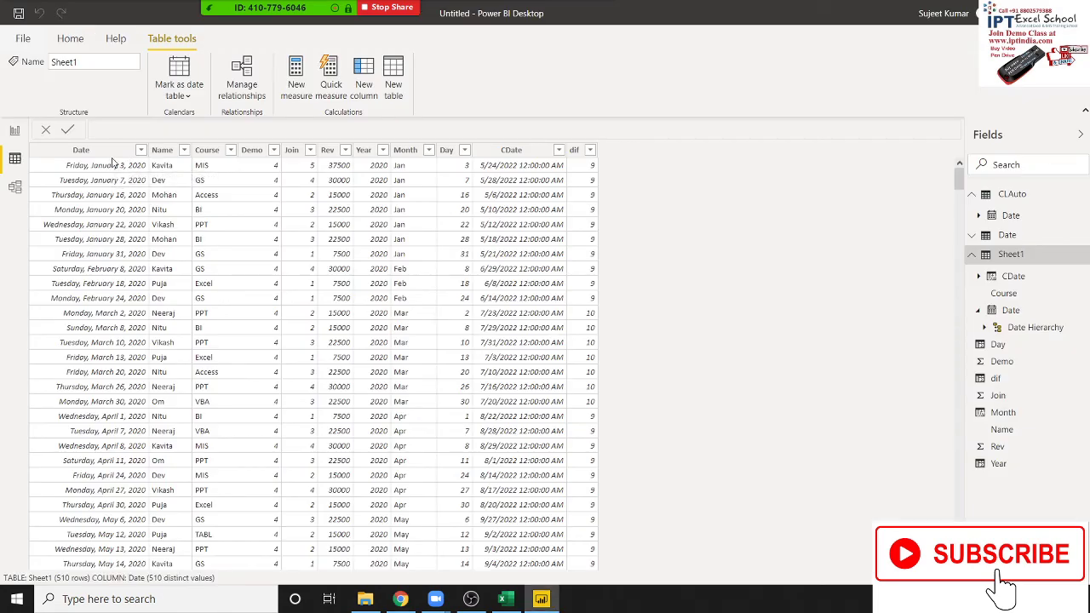
Browse Sheet1's Date column, then start a new calculated table from Table tools
click(117, 165)
scroll(210, 356, down, 7)
scroll(211, 356, down, 3)
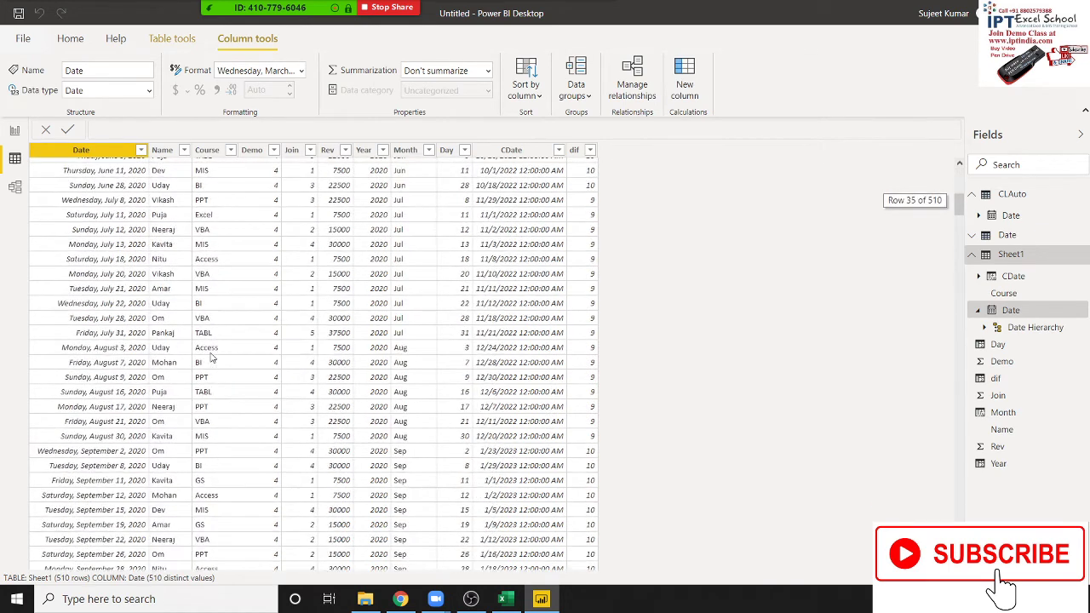
scroll(210, 356, up, 8)
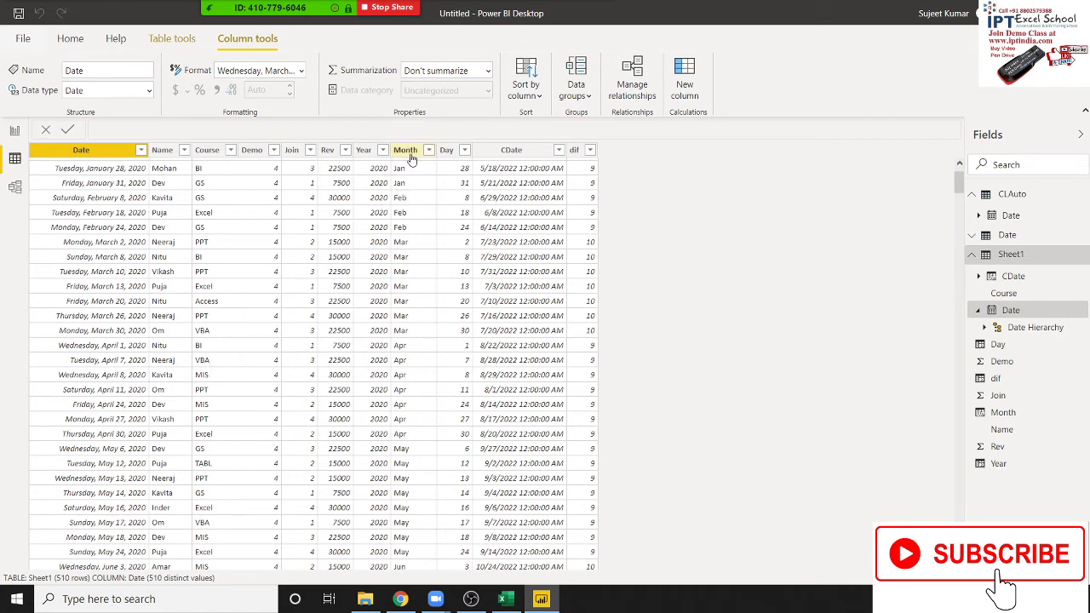
click(169, 40)
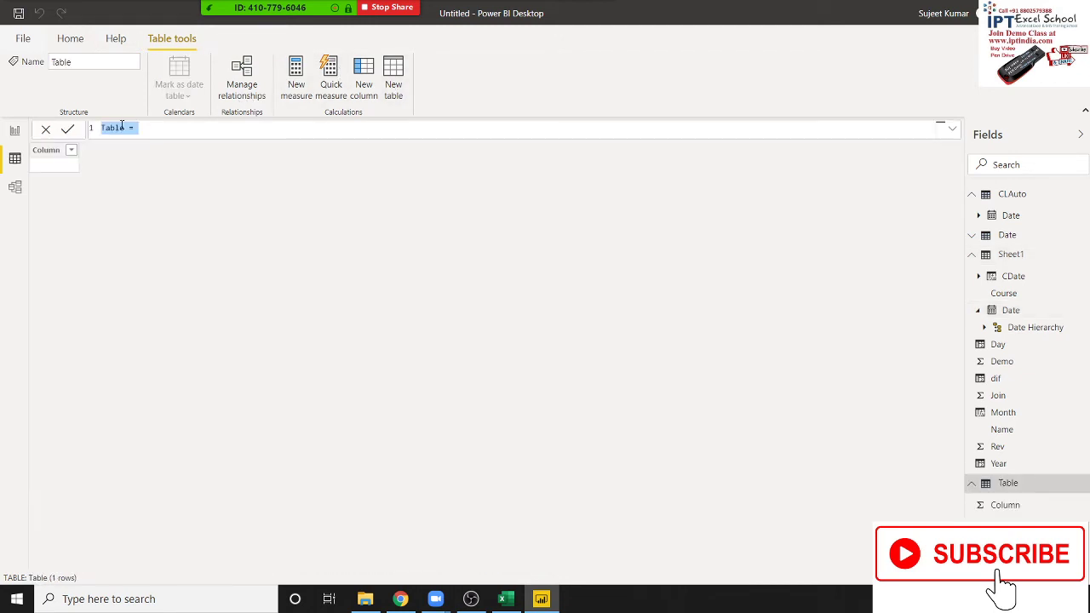
Define the new table as JAN = FILTER(Sheet1,Sheet1[Month]="Ja")
double_click(122, 127)
text(JA)
text(N = fi)
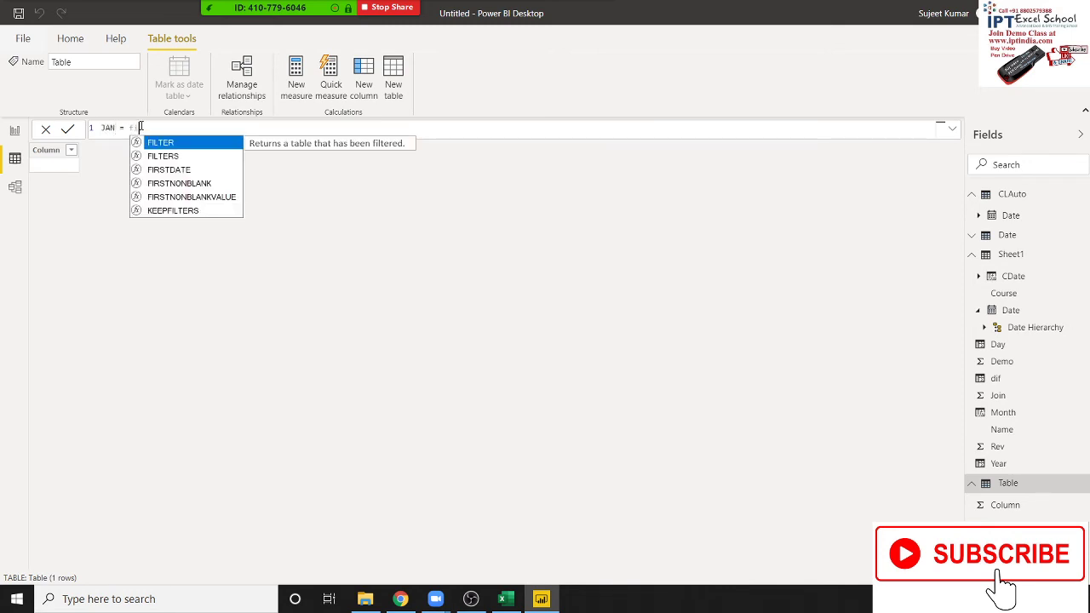
key(Tab)
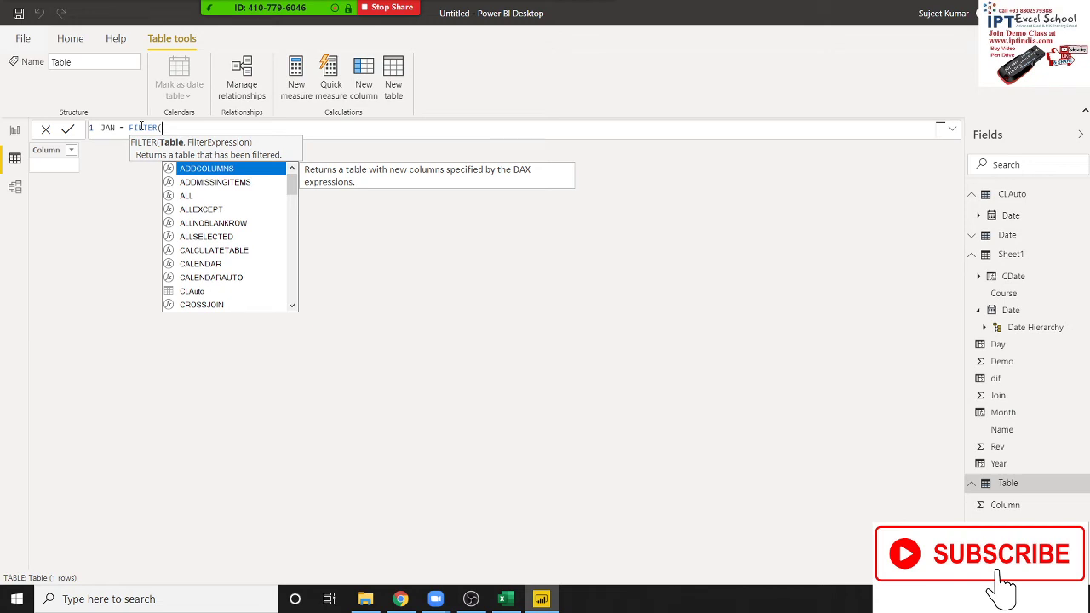
text(s)
key(Down)
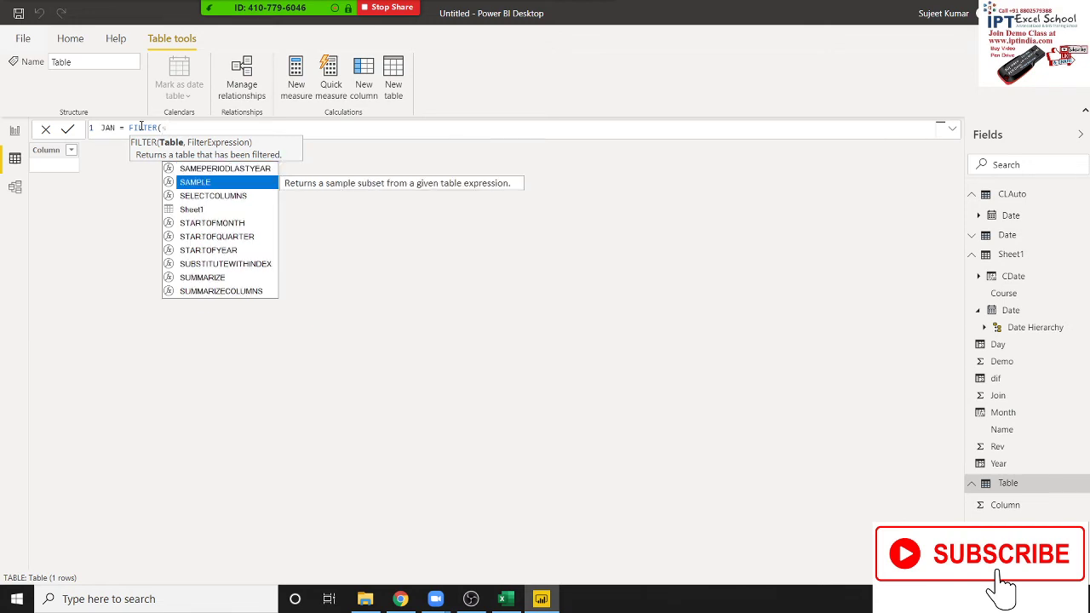
key(Down)
key(Down)
key(Tab)
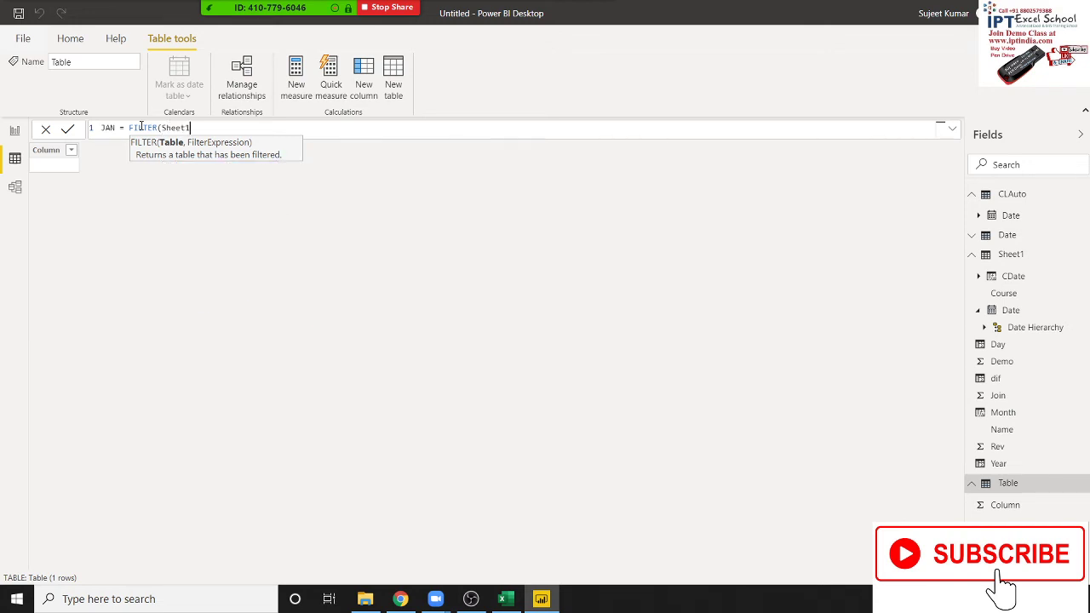
text(,)
text(mo)
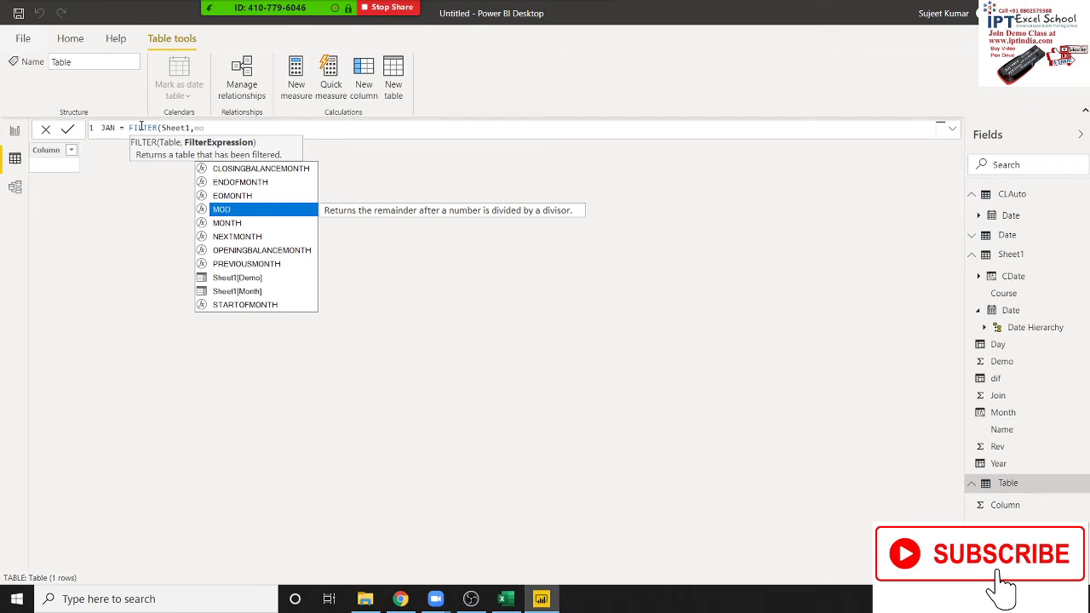
key(Down)
key(Down)
key(Down)
key(Down)
key(Down)
key(Down)
key(Tab)
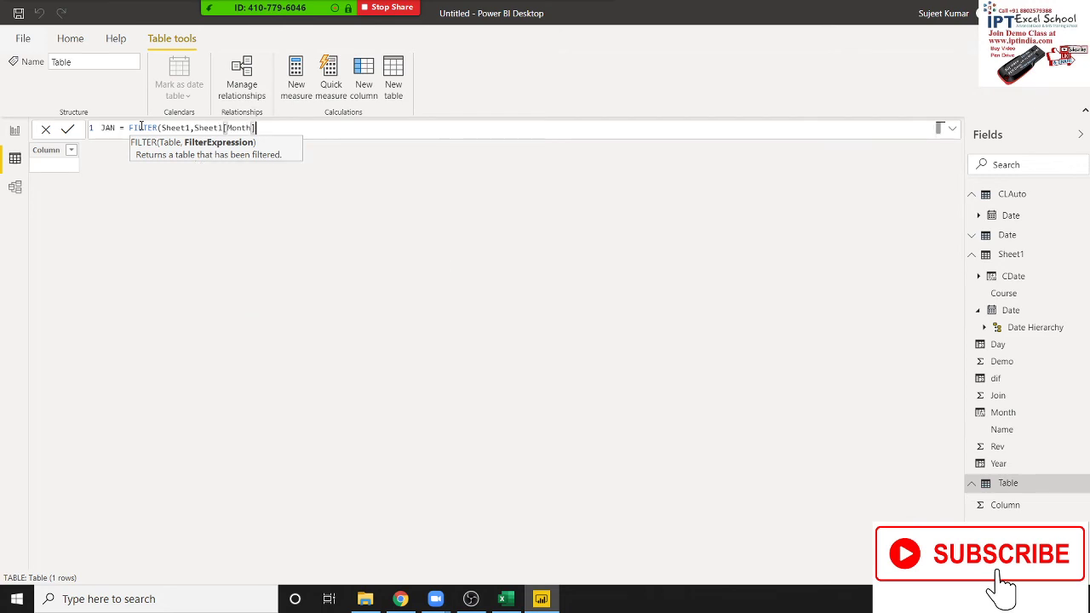
text(=)
text("Ja")
text())
key(Return)
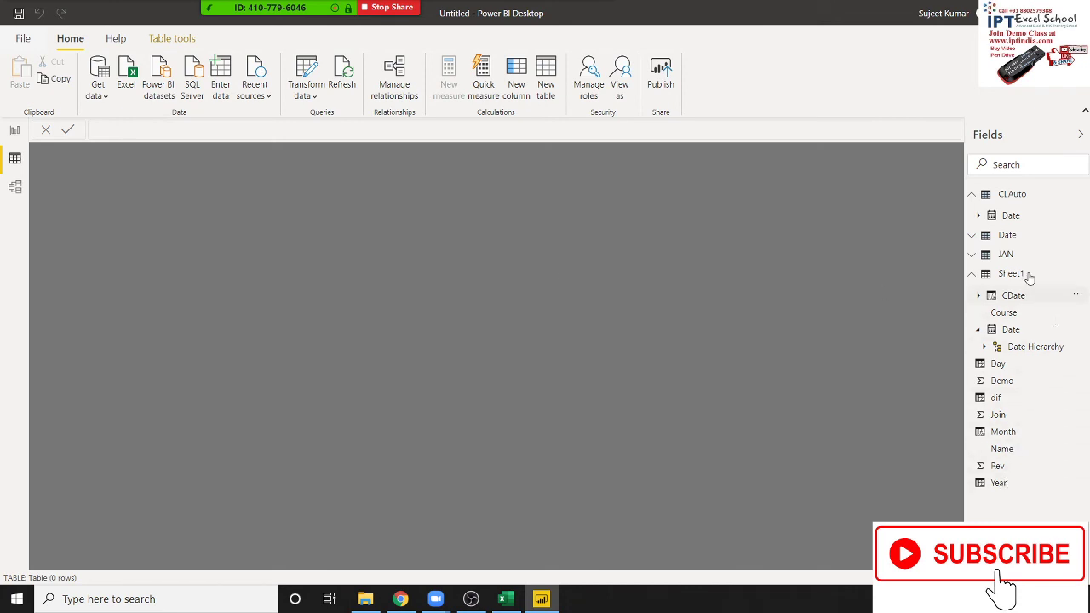
Check Sheet1's Month values, then change JAN's filter to Month = "Jan" for 62 rows
click(1007, 418)
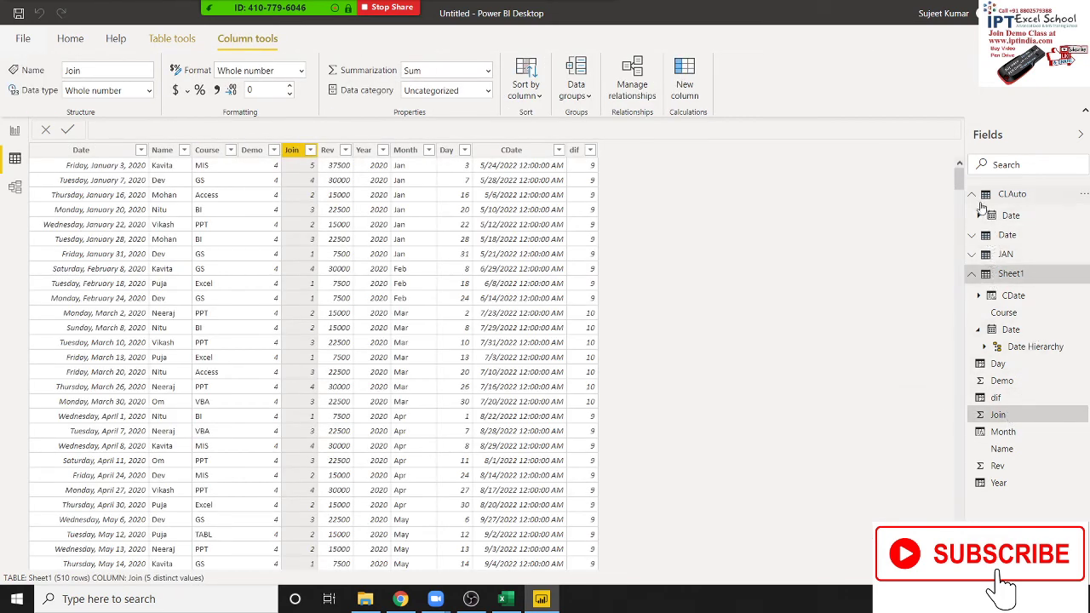
click(1005, 255)
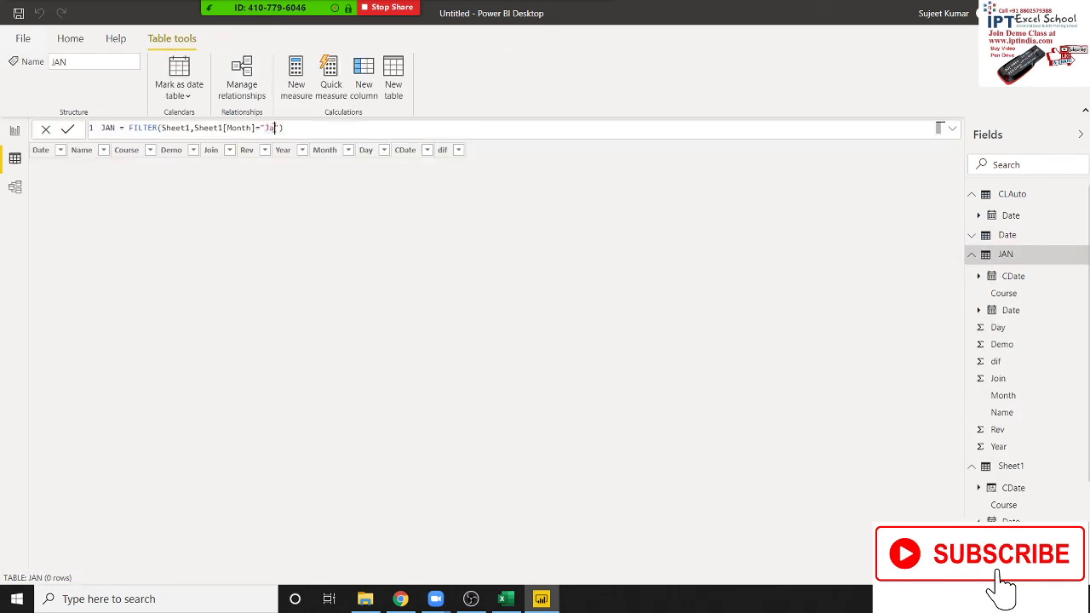
text(Jan)
key(BackSpace)
key(BackSpace)
key(BackSpace)
text(n)
key(Return)
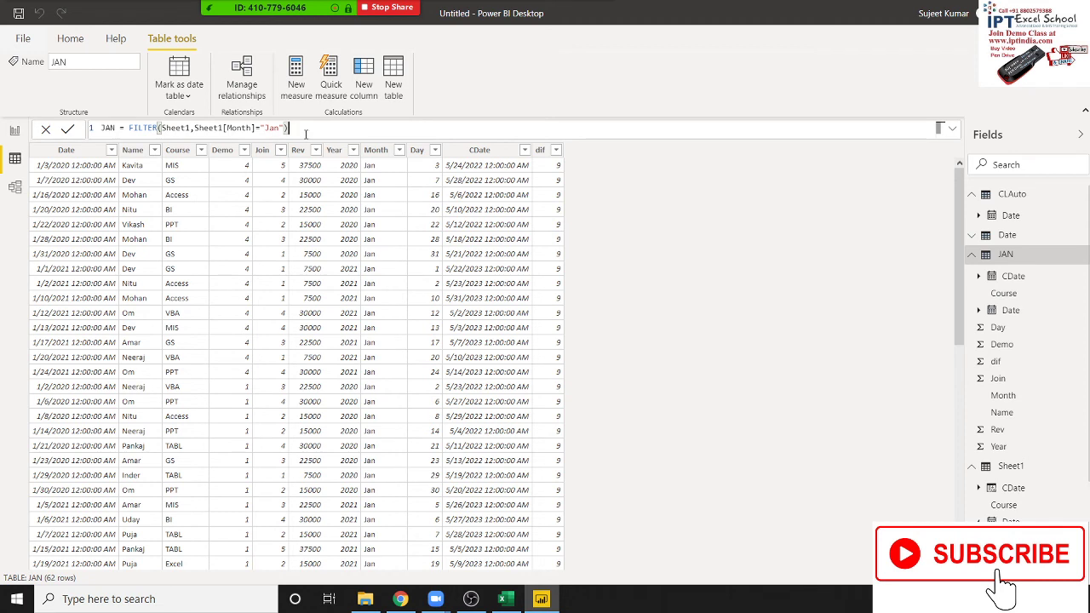
key(BackSpace)
key(BackSpace)
key(BackSpace)
key(BackSpace)
key(BackSpace)
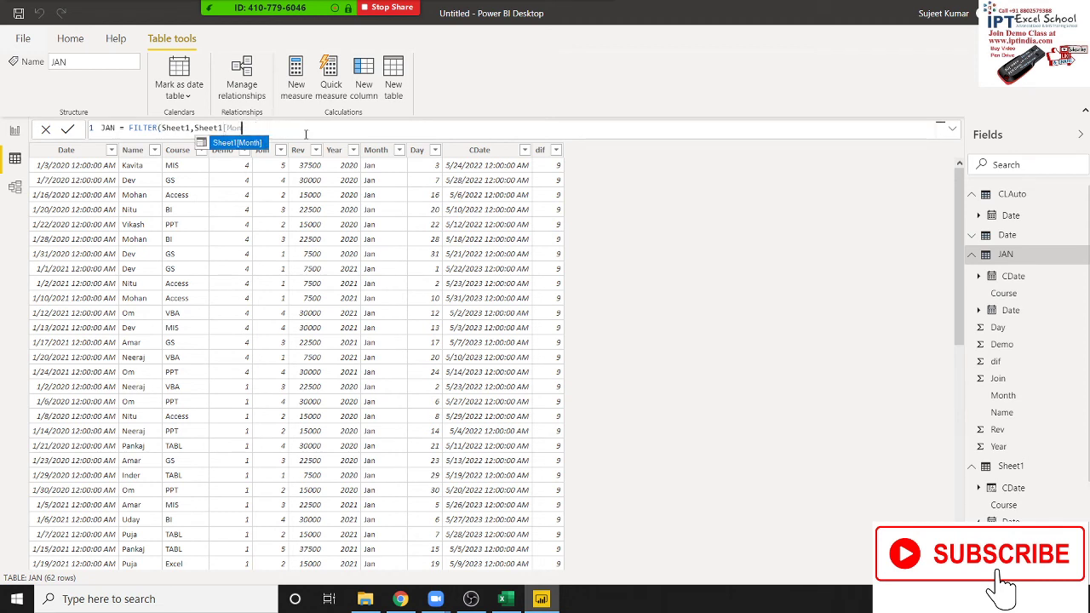
key(BackSpace)
key(BackSpace)
key(BackSpace)
Replace JAN's Month condition with EOMONTH(DATE(2010,1,1),0)
key(BackSpace)
key(BackSpace)
key(BackSpace)
key(BackSpace)
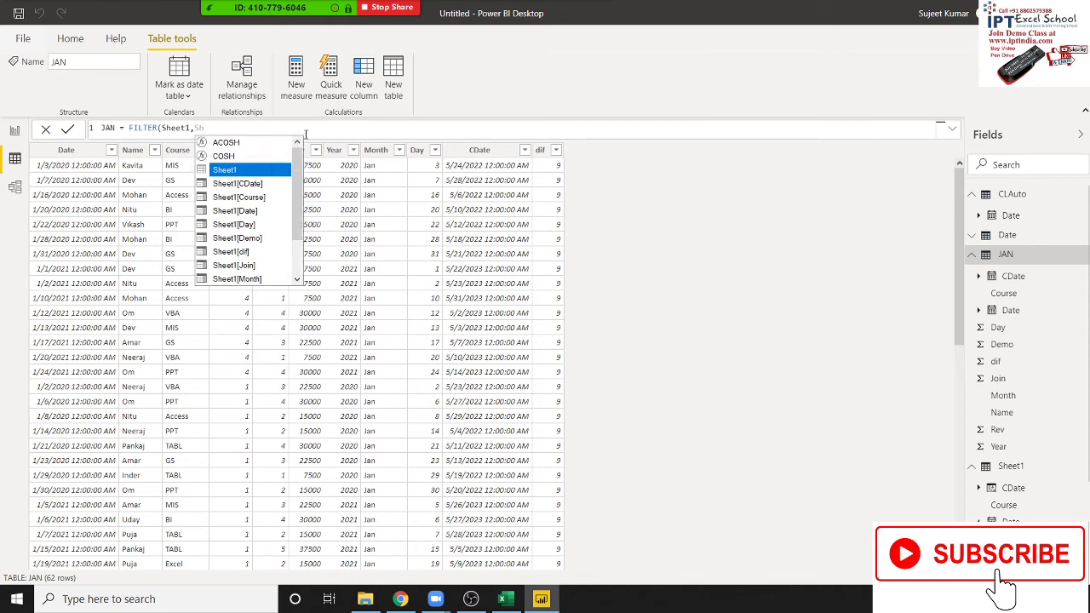
key(BackSpace)
key(BackSpace)
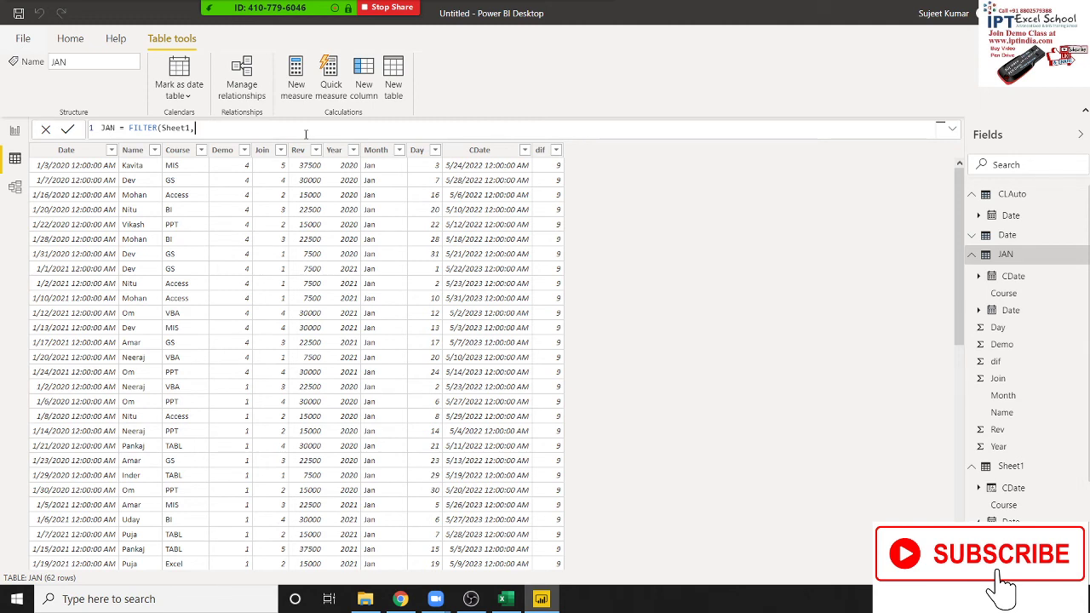
text(EO)
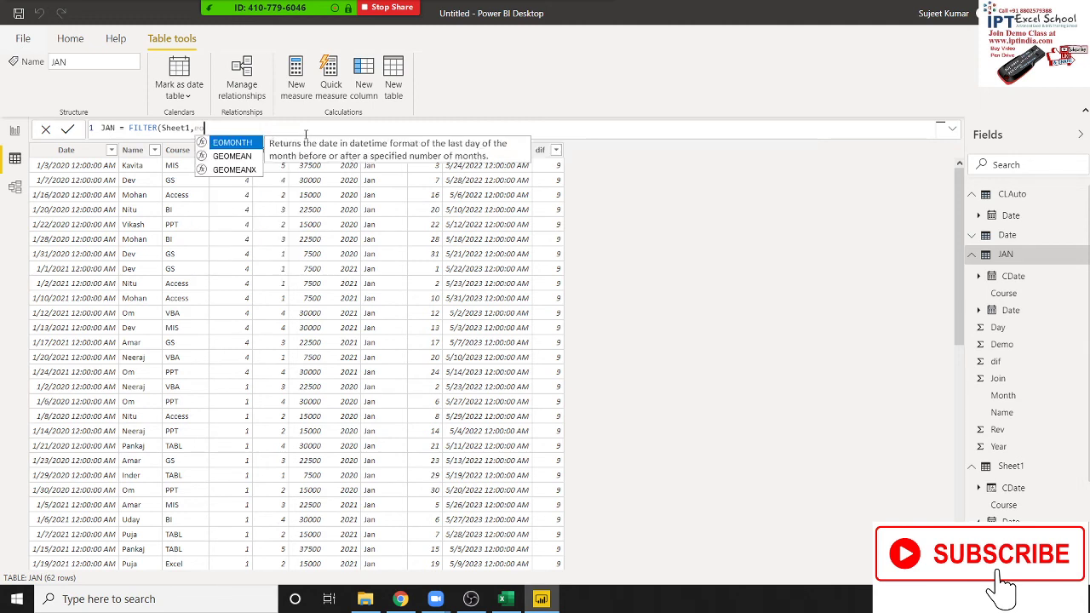
key(Tab)
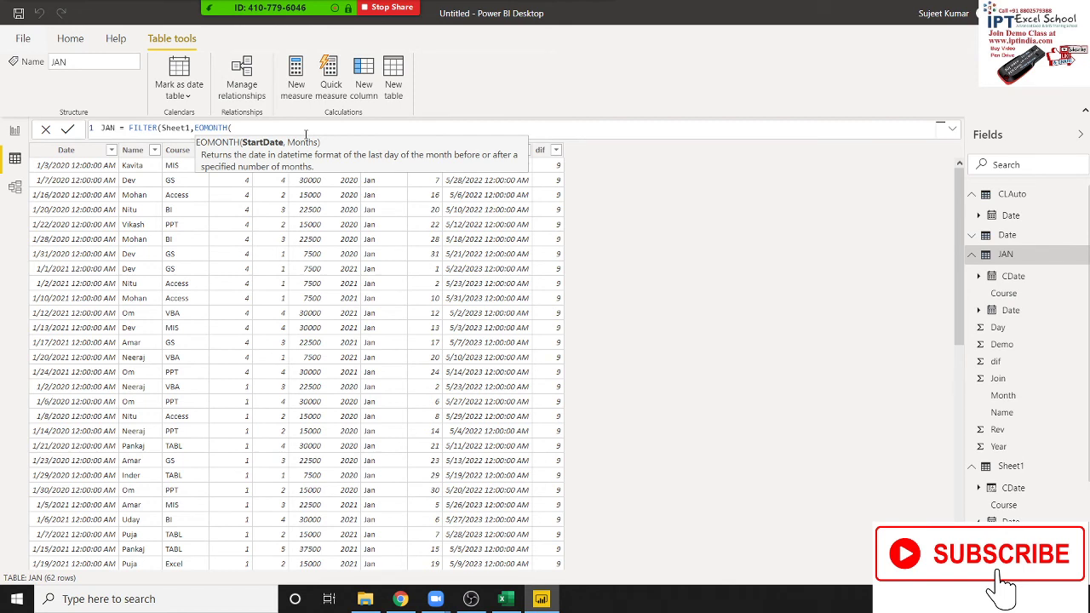
text(date)
key(Tab)
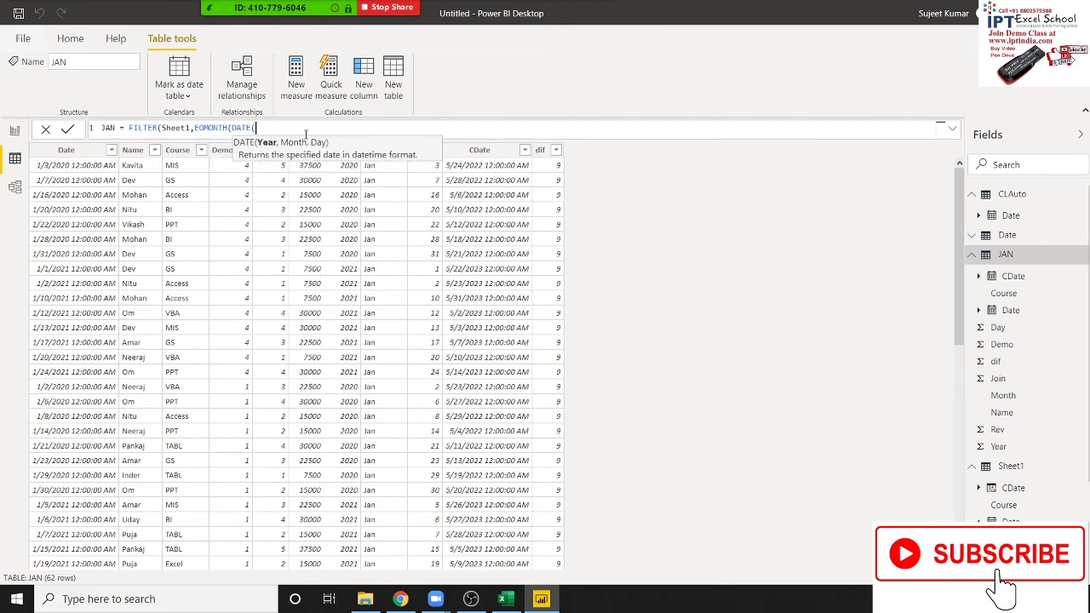
text(201)
text(0,1,)
text(3)
key(BackSpace)
text(1)
text())
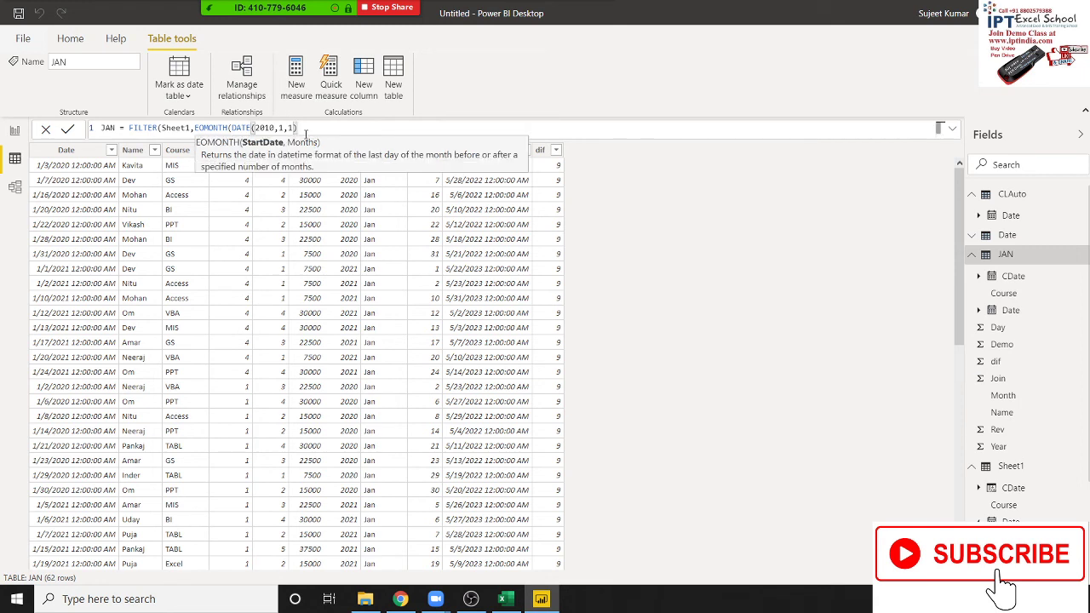
text(,0))
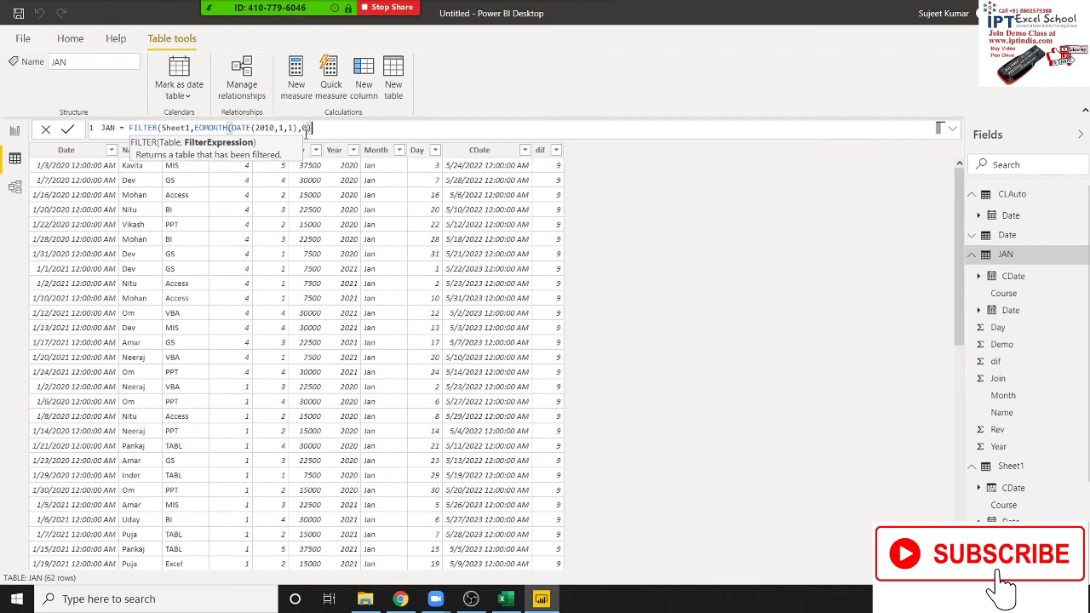
Insert Sheet1[Date]= before EOMONTH and commit the JAN formula, returning 0 rows
click(196, 128)
double_click(197, 128)
text(dast)
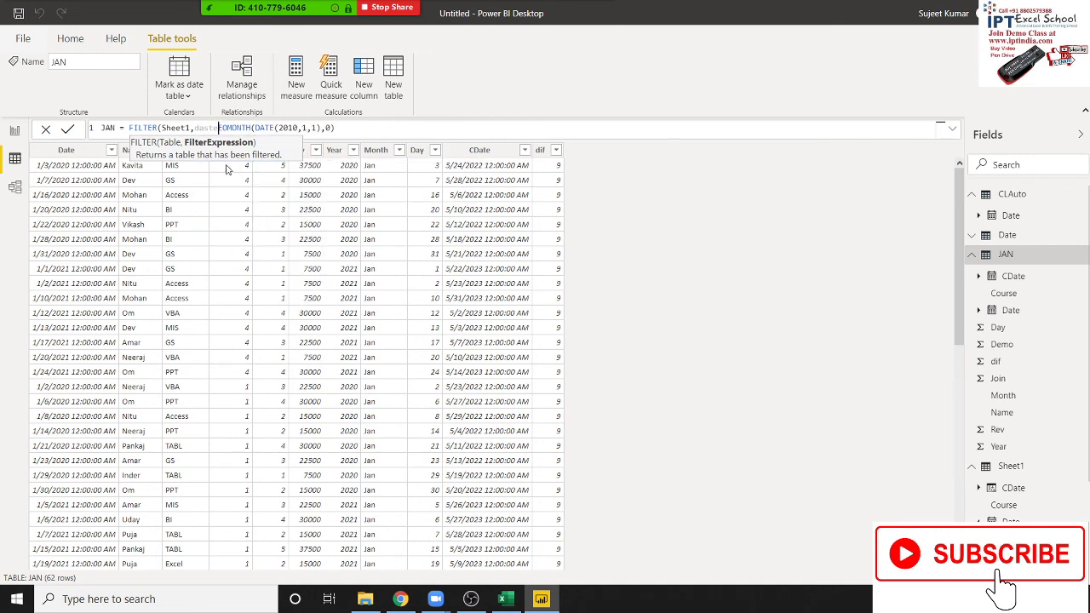
key(BackSpace)
key(BackSpace)
text(a)
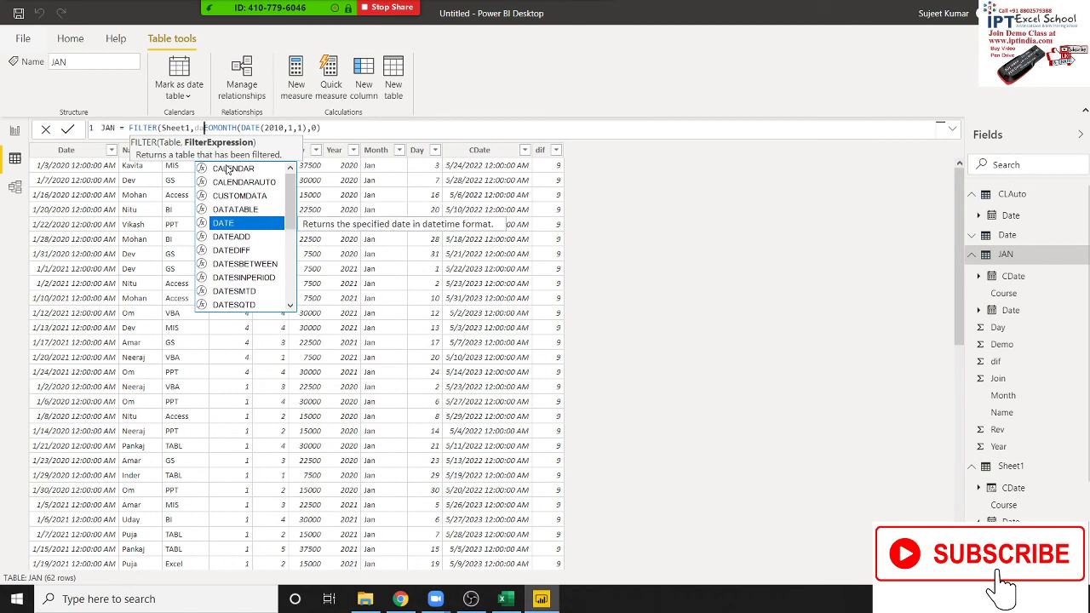
key(BackSpace)
key(BackSpace)
text(sh)
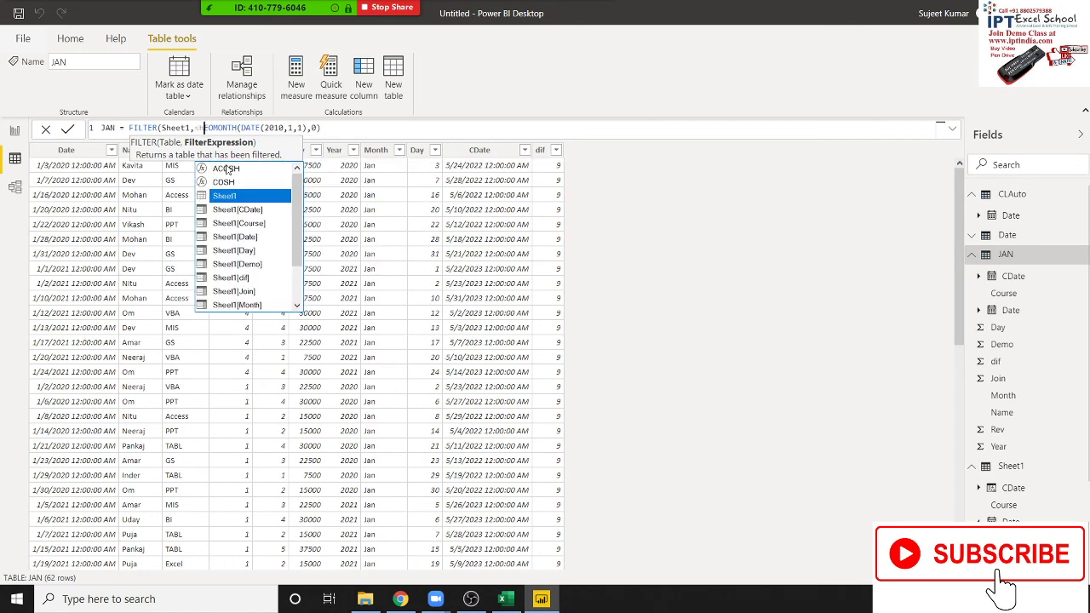
key(Down)
key(Down)
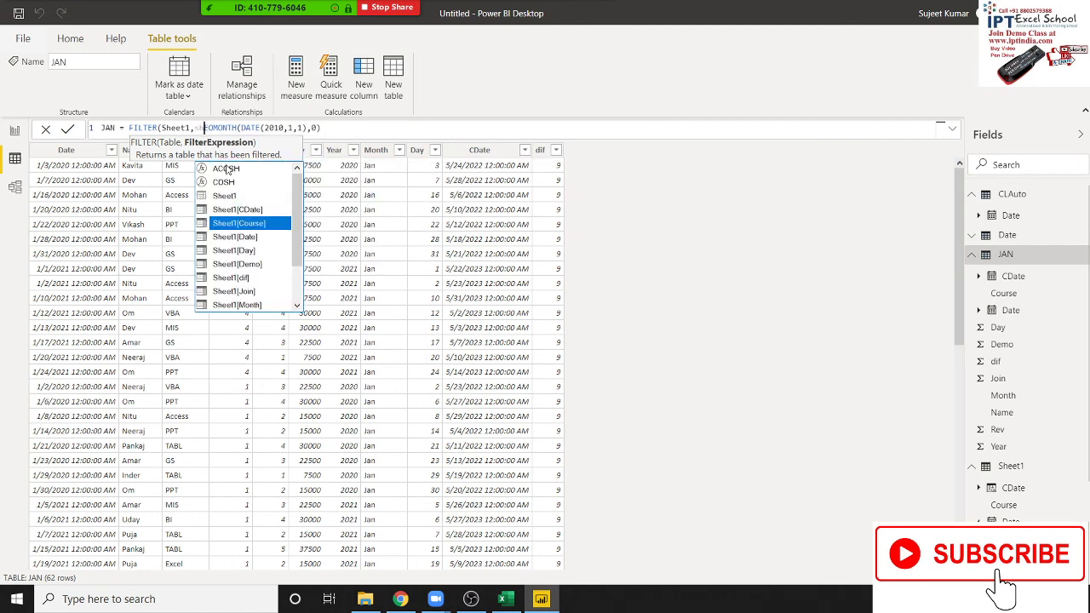
key(Down)
key(Tab)
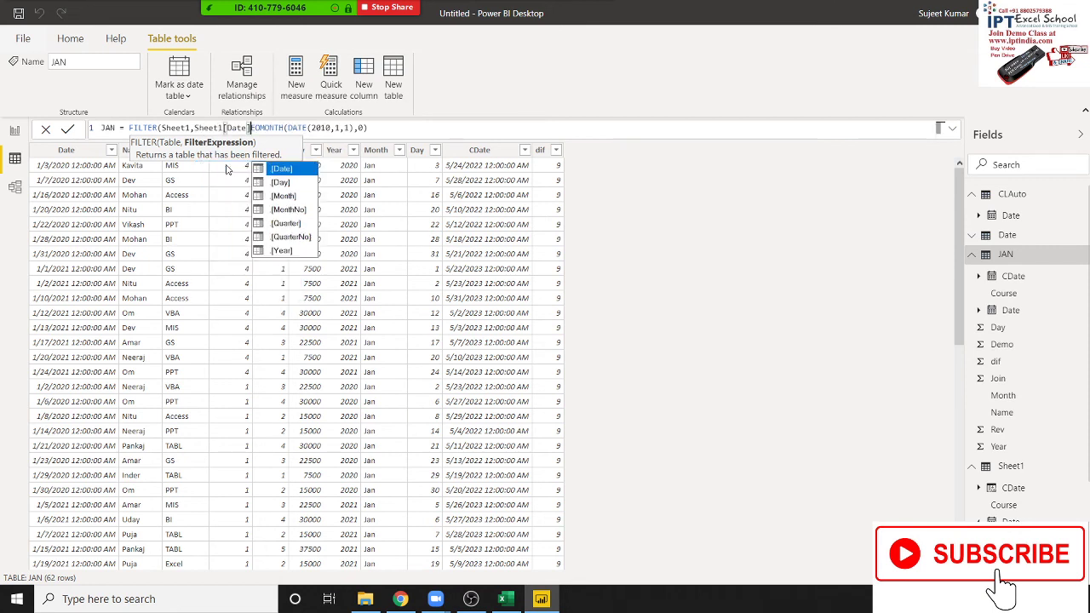
text(=)
key(Return)
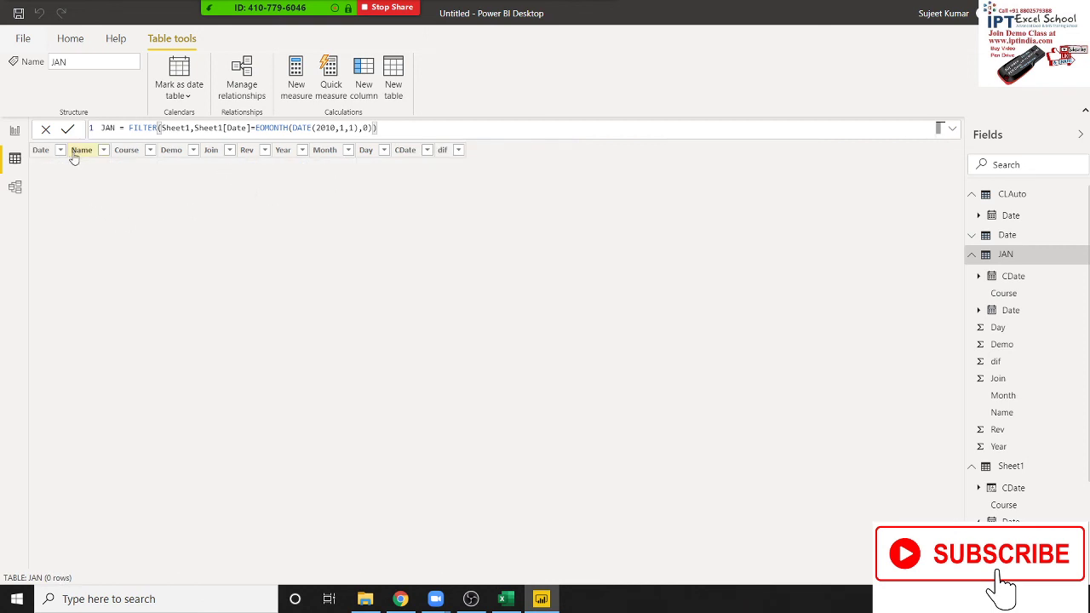
Change the month argument of DATE in the JAN formula from 1 to 4 (April)
click(40, 153)
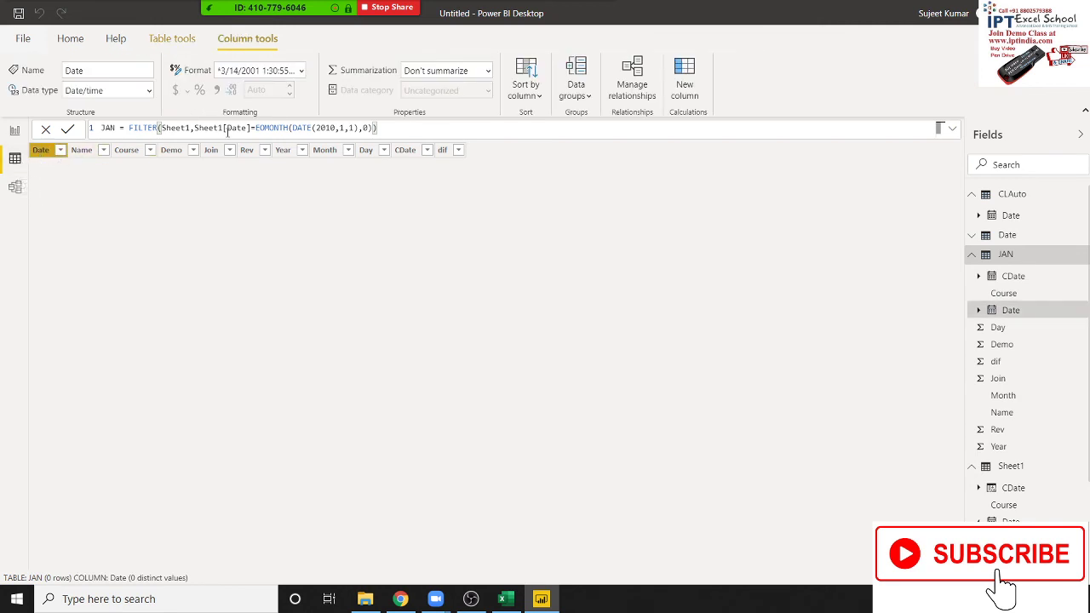
click(341, 128)
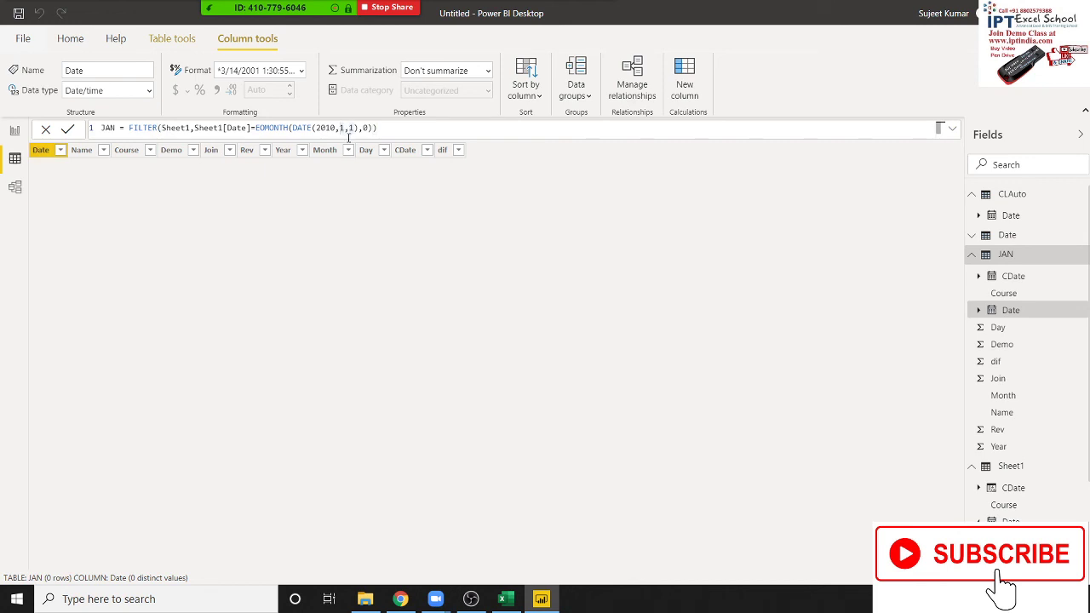
text(5)
key(BackSpace)
text(4)
key(Delete)
key(BackSpace)
text(4)
key(Return)
Change the DATE year from 2010 to 2020, so JAN returns the 4/30/2020 row
mouse_move(1012, 240)
click(333, 130)
key(Left)
key(Delete)
key(Delete)
text(20)
key(Return)
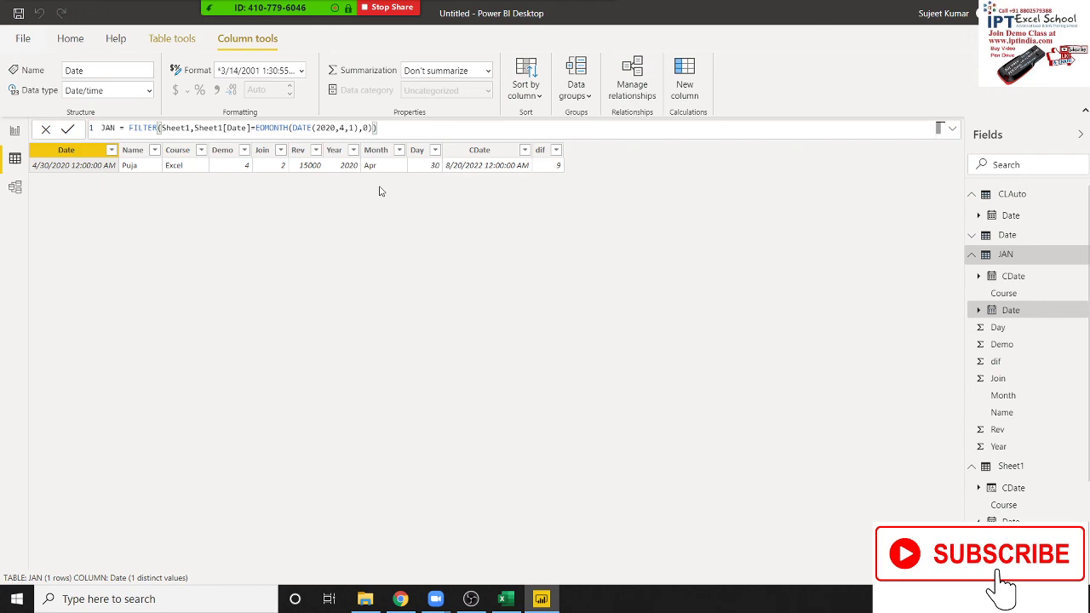
Return to the Microsoft Docs page and browse the DAX date functions list, including EOMONTH
key(alt+Tab)
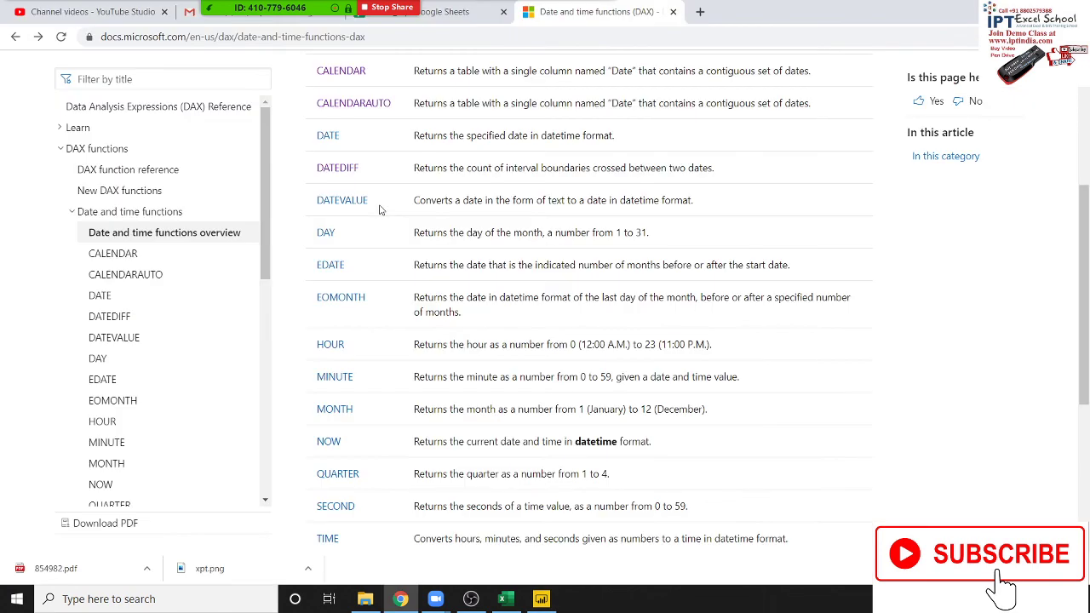
scroll(422, 251, down, 5)
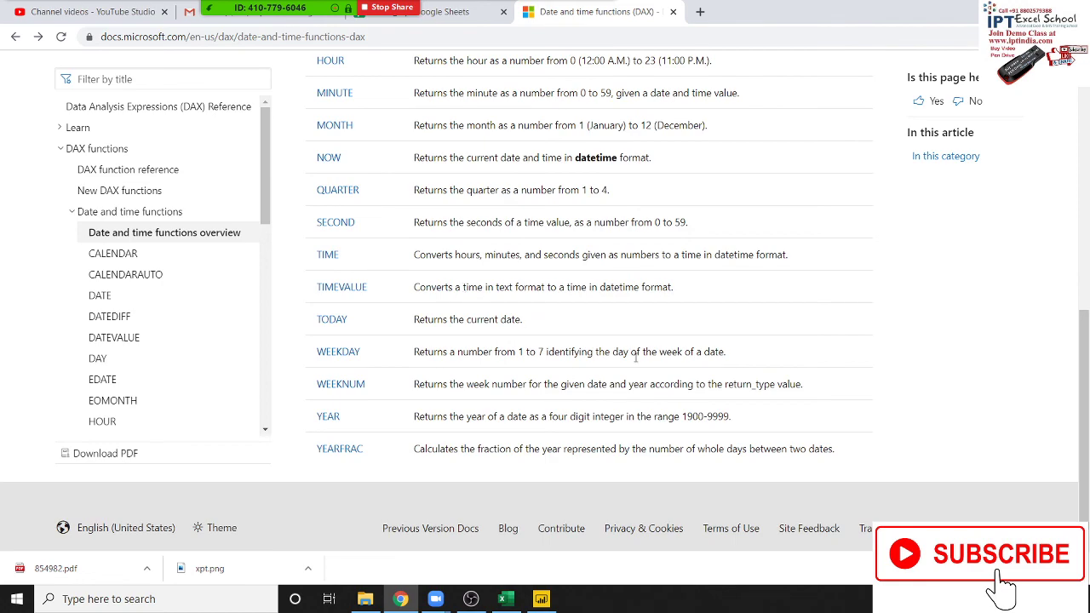
scroll(463, 287, up, 4)
scroll(426, 268, up, 1)
scroll(400, 257, up, 2)
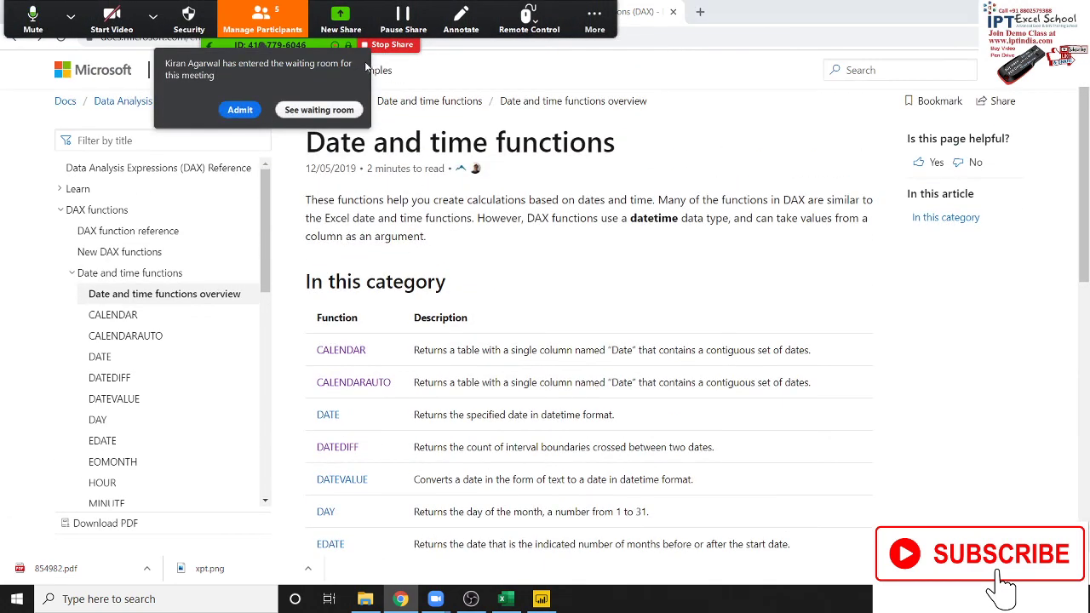
scroll(547, 249, down, 1)
scroll(548, 248, down, 5)
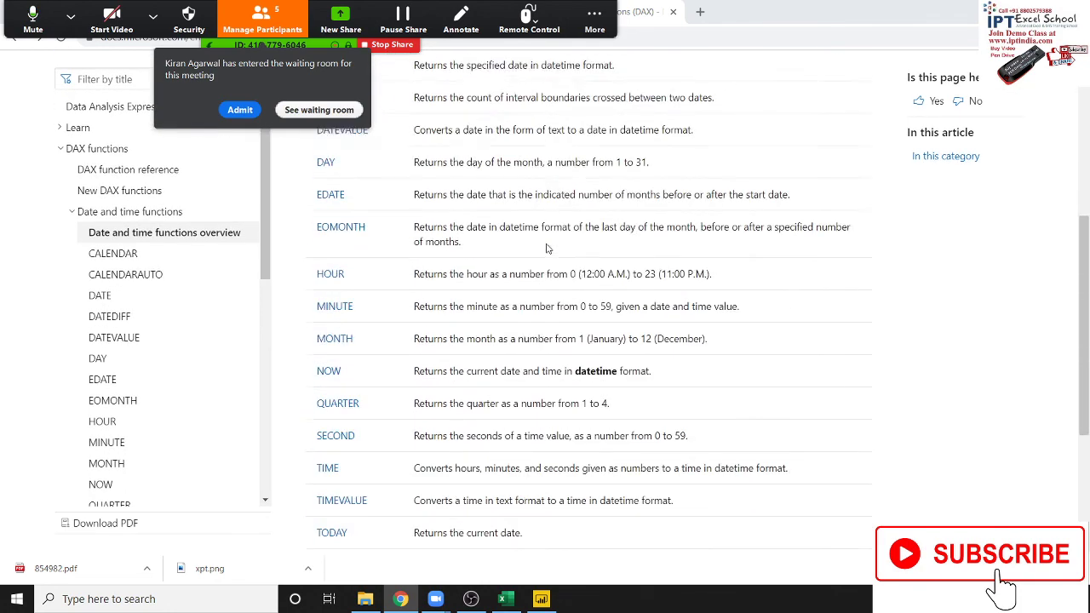
scroll(548, 249, up, 5)
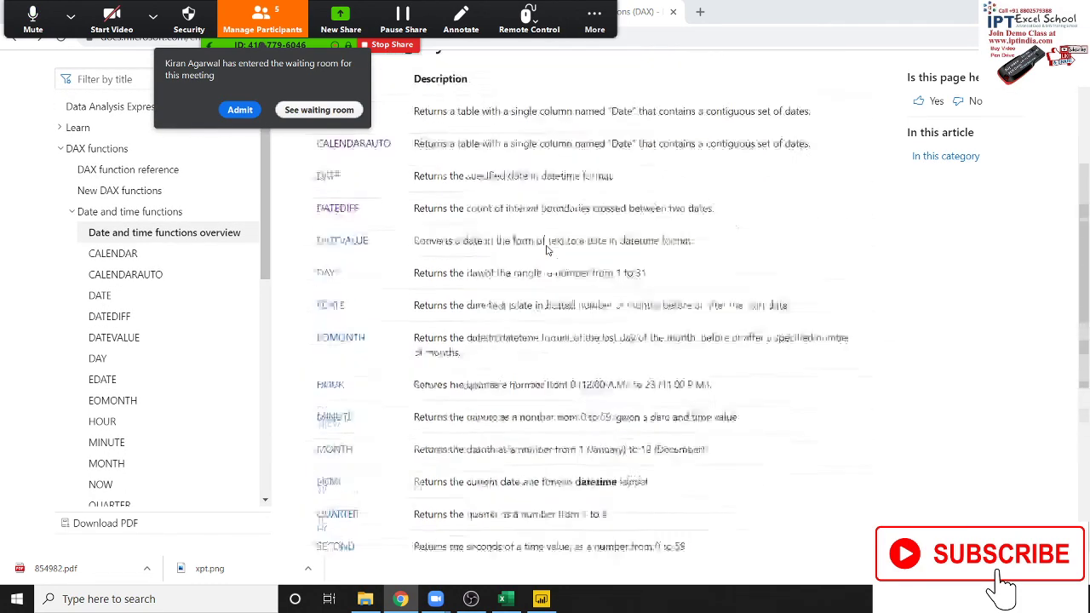